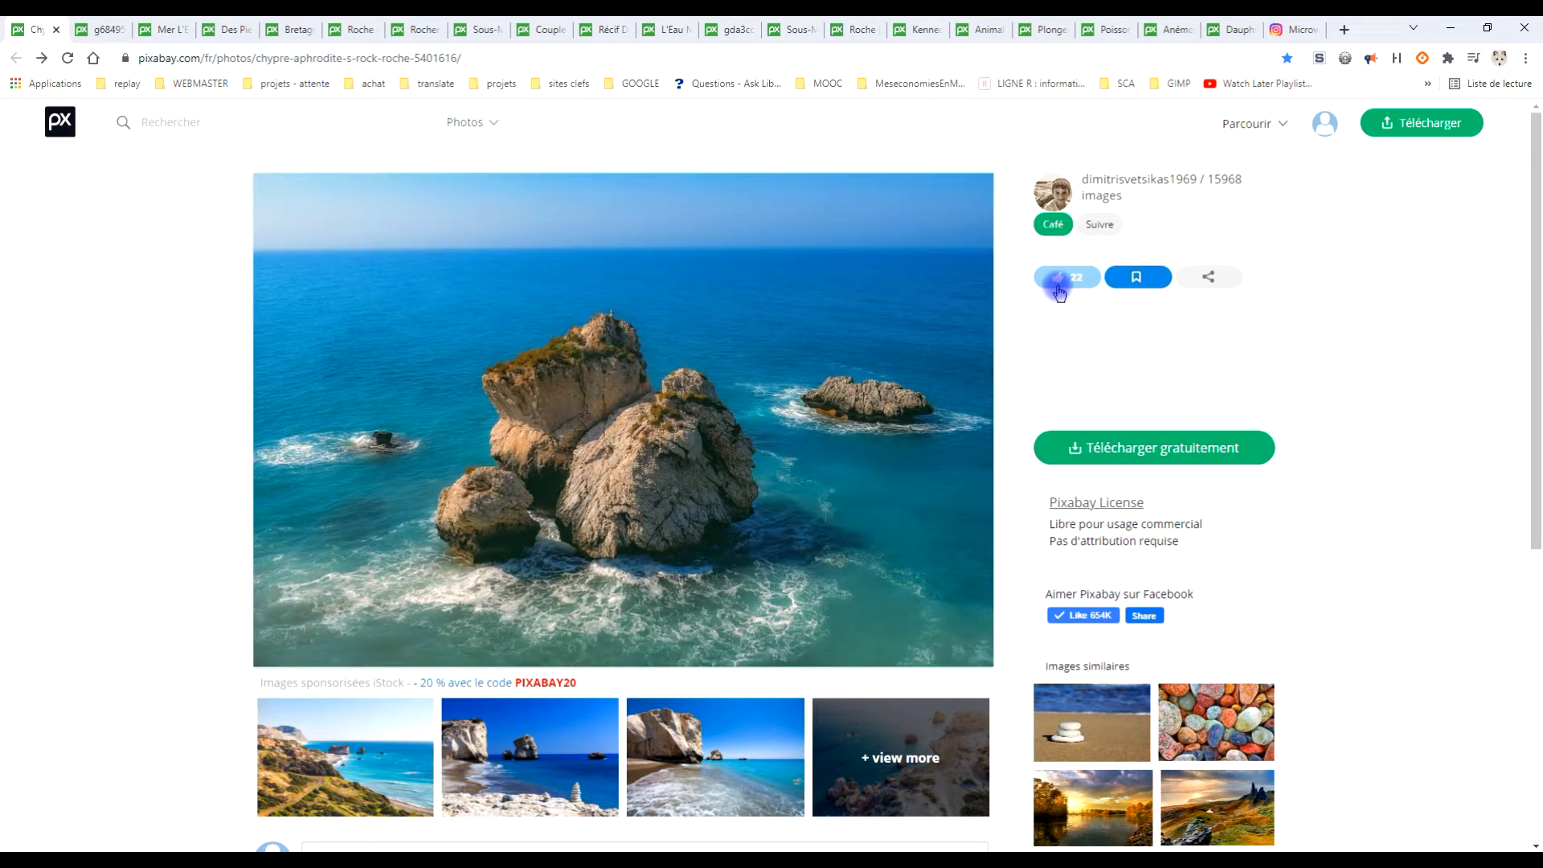
- Open the free 1920×1280 JPG version of the sea rocks photo and copy the full-size image
left_click(1160, 455)
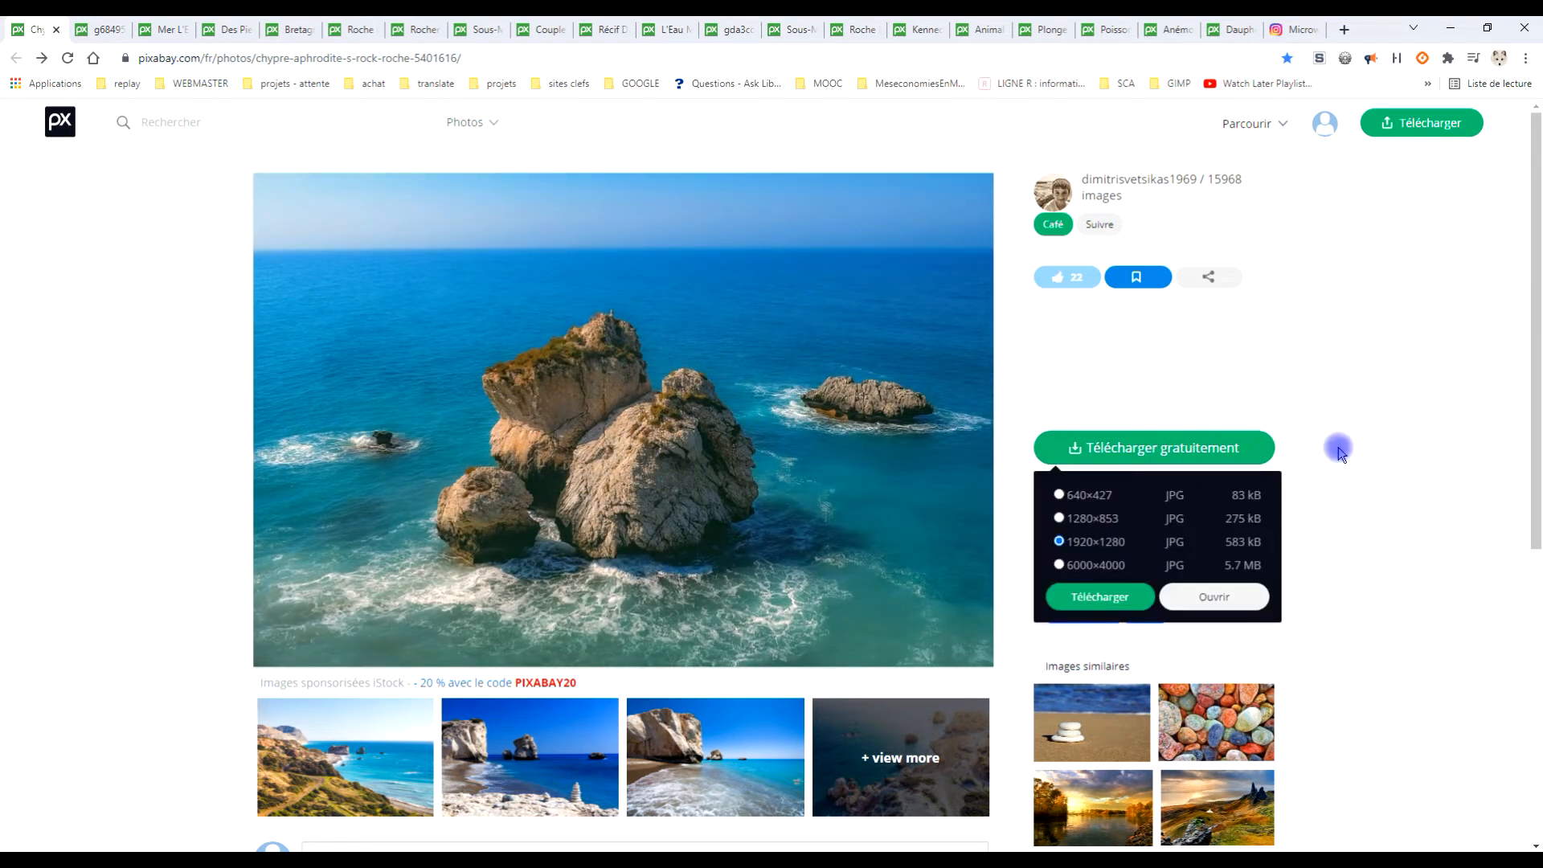
left_click(1219, 597)
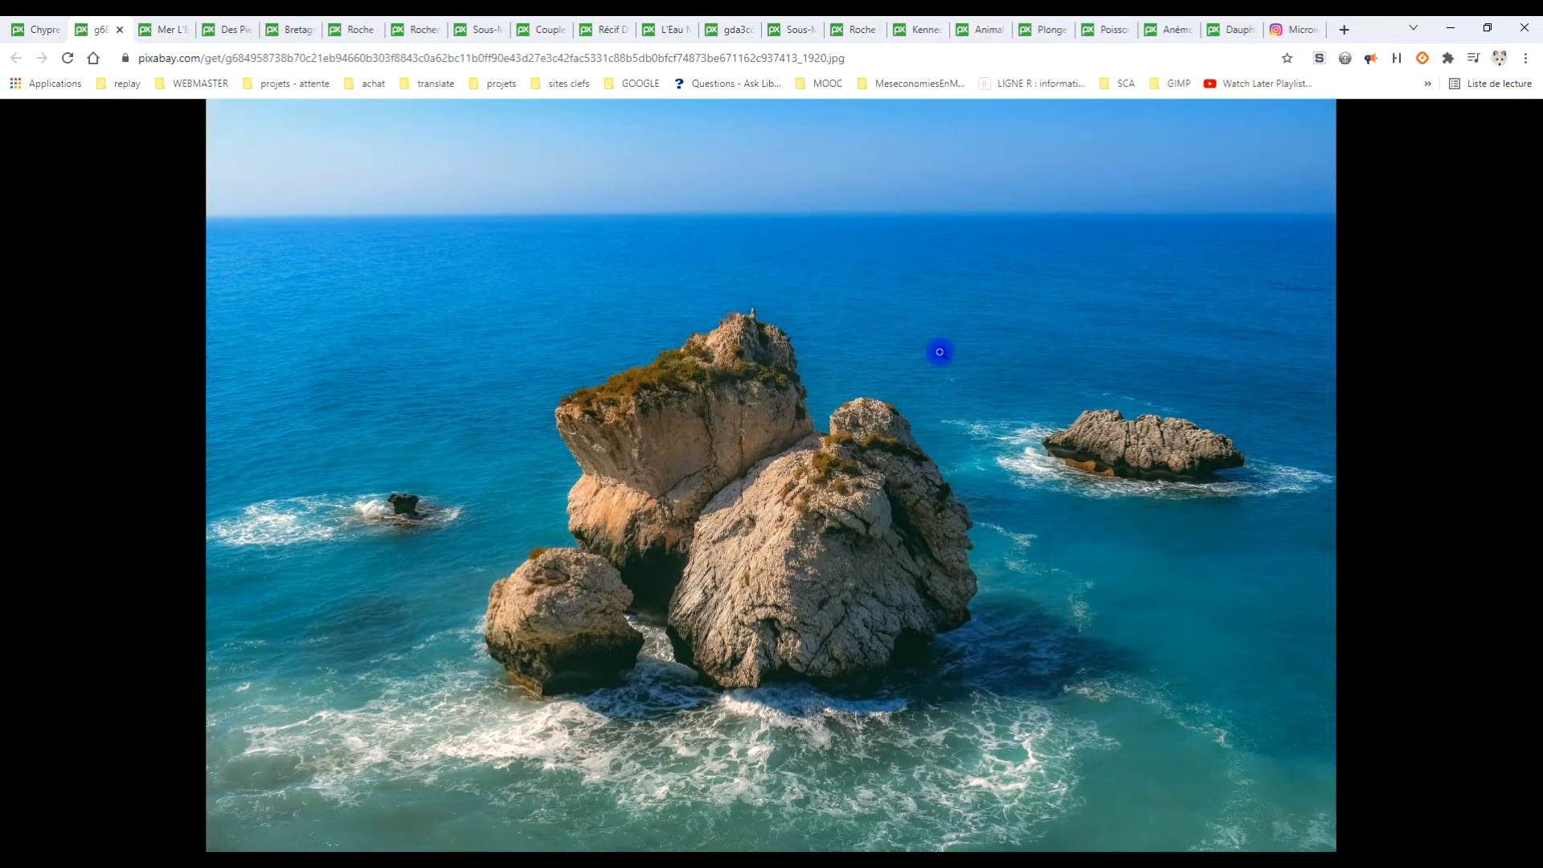
right_click(577, 184)
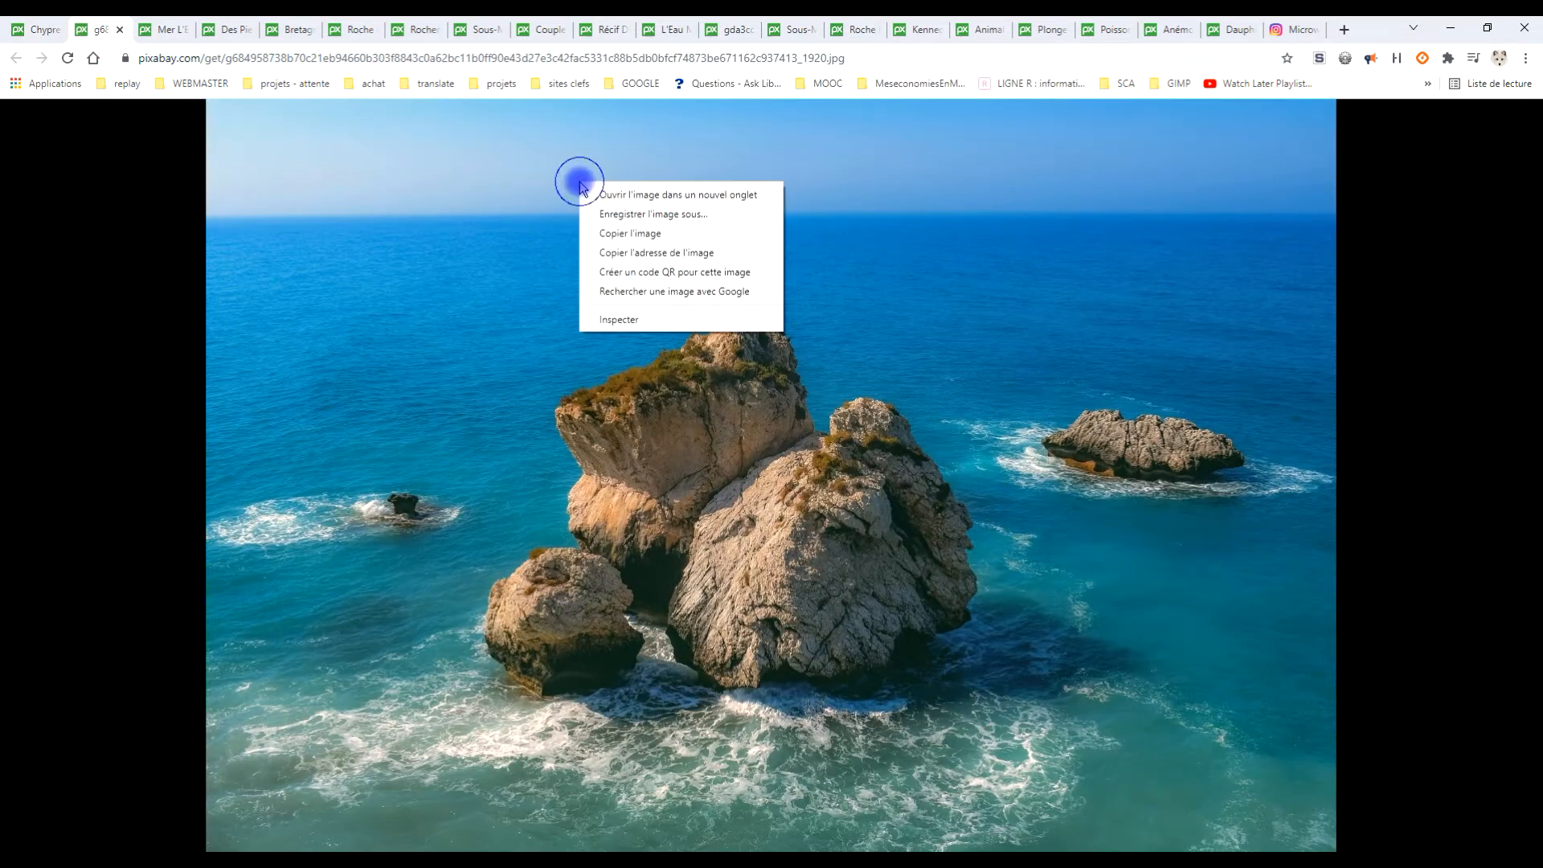
left_click(646, 234)
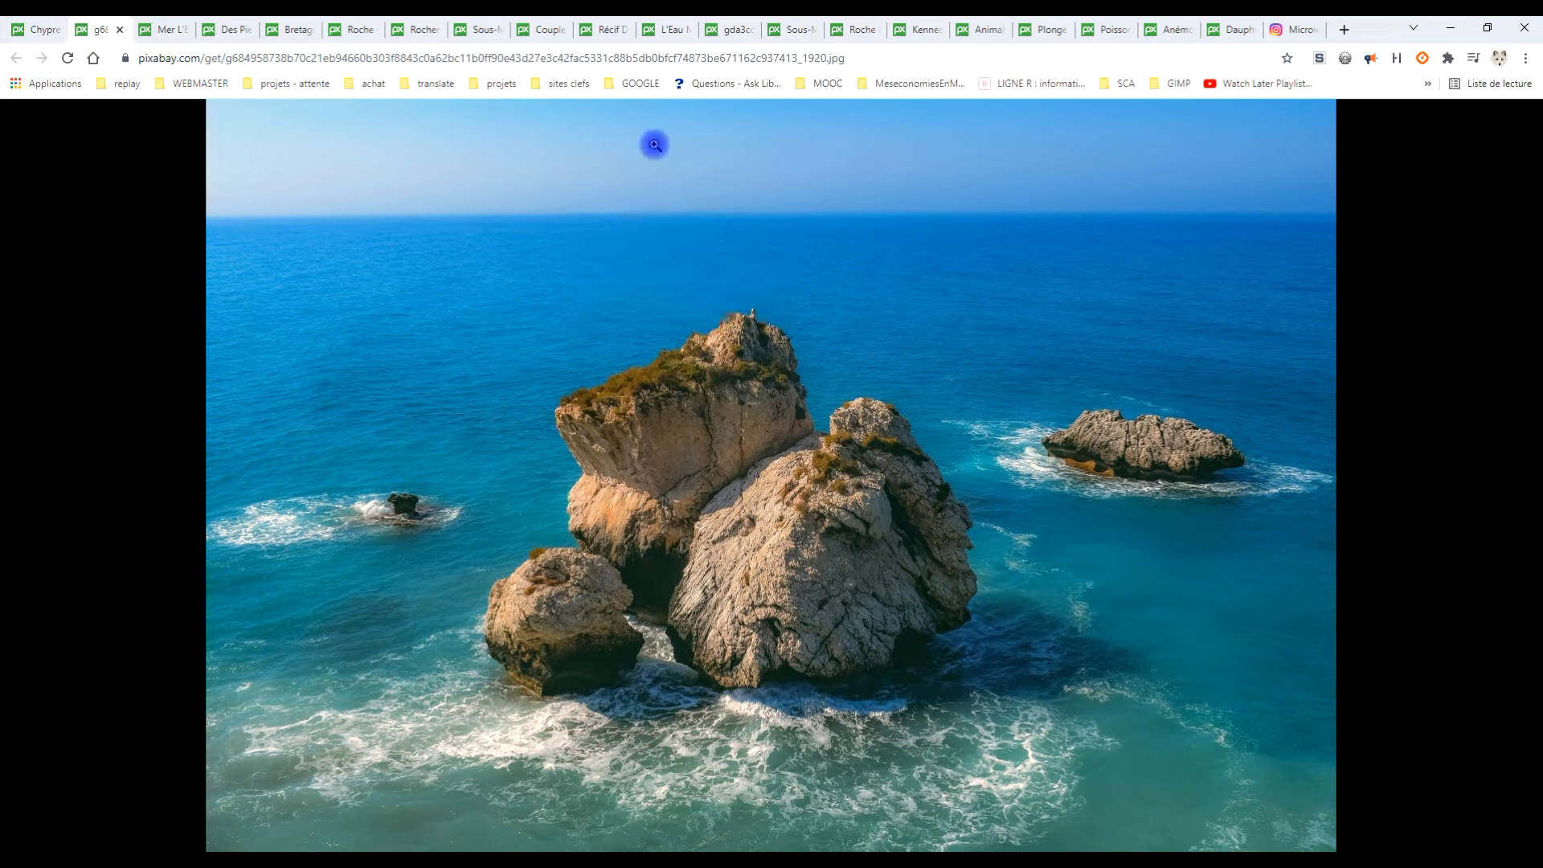
- Switch to GIMP and paste the copied rocks photo as a new layer in the MICROMONDE image
left_click(233, 864)
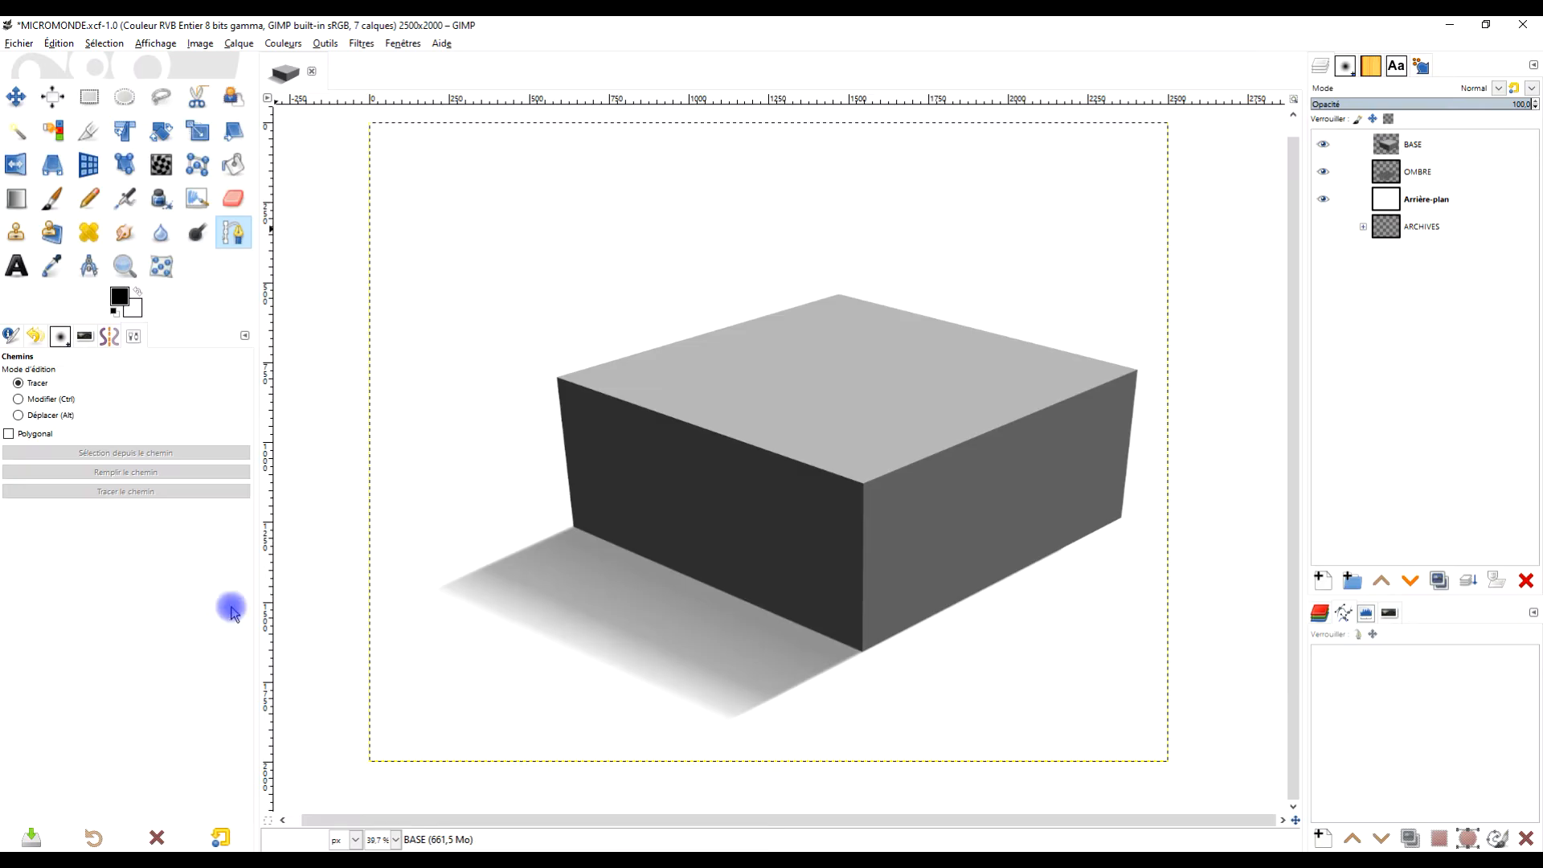
left_click(57, 45)
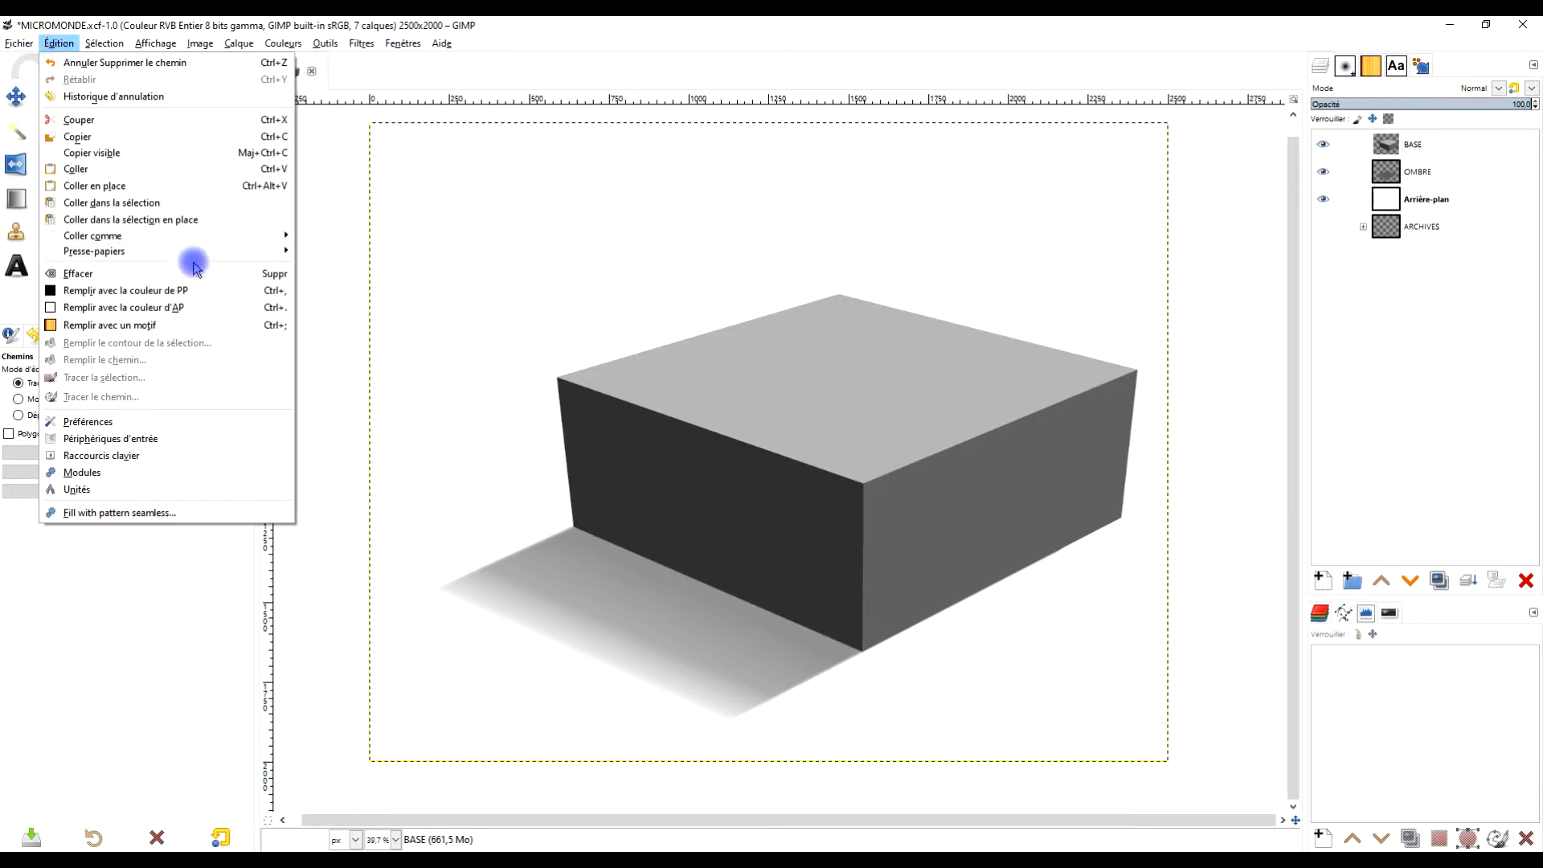
mouse_move(201, 235)
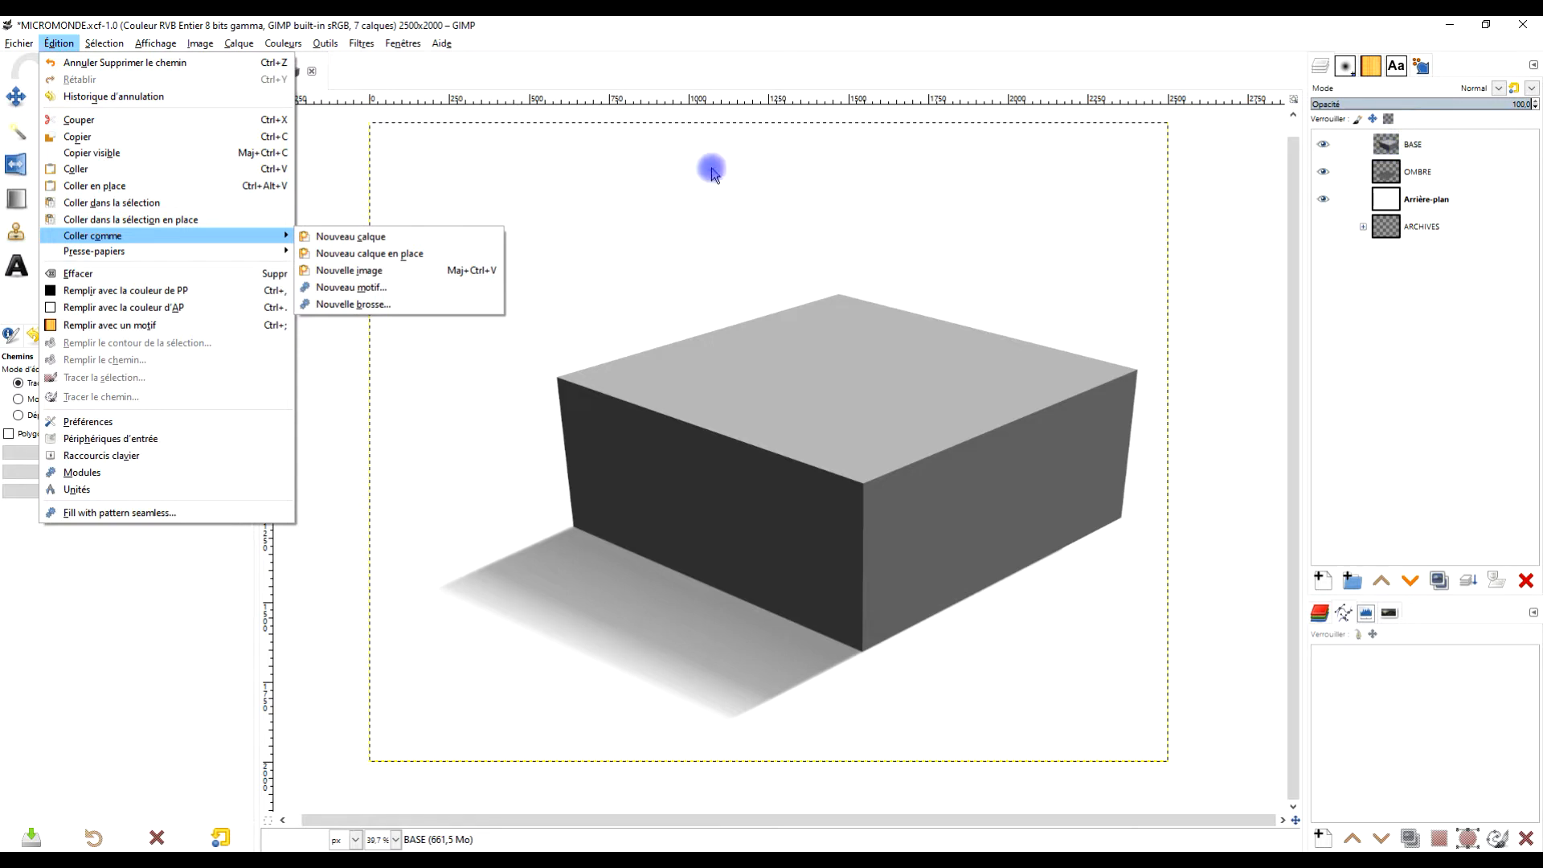
left_click(362, 236)
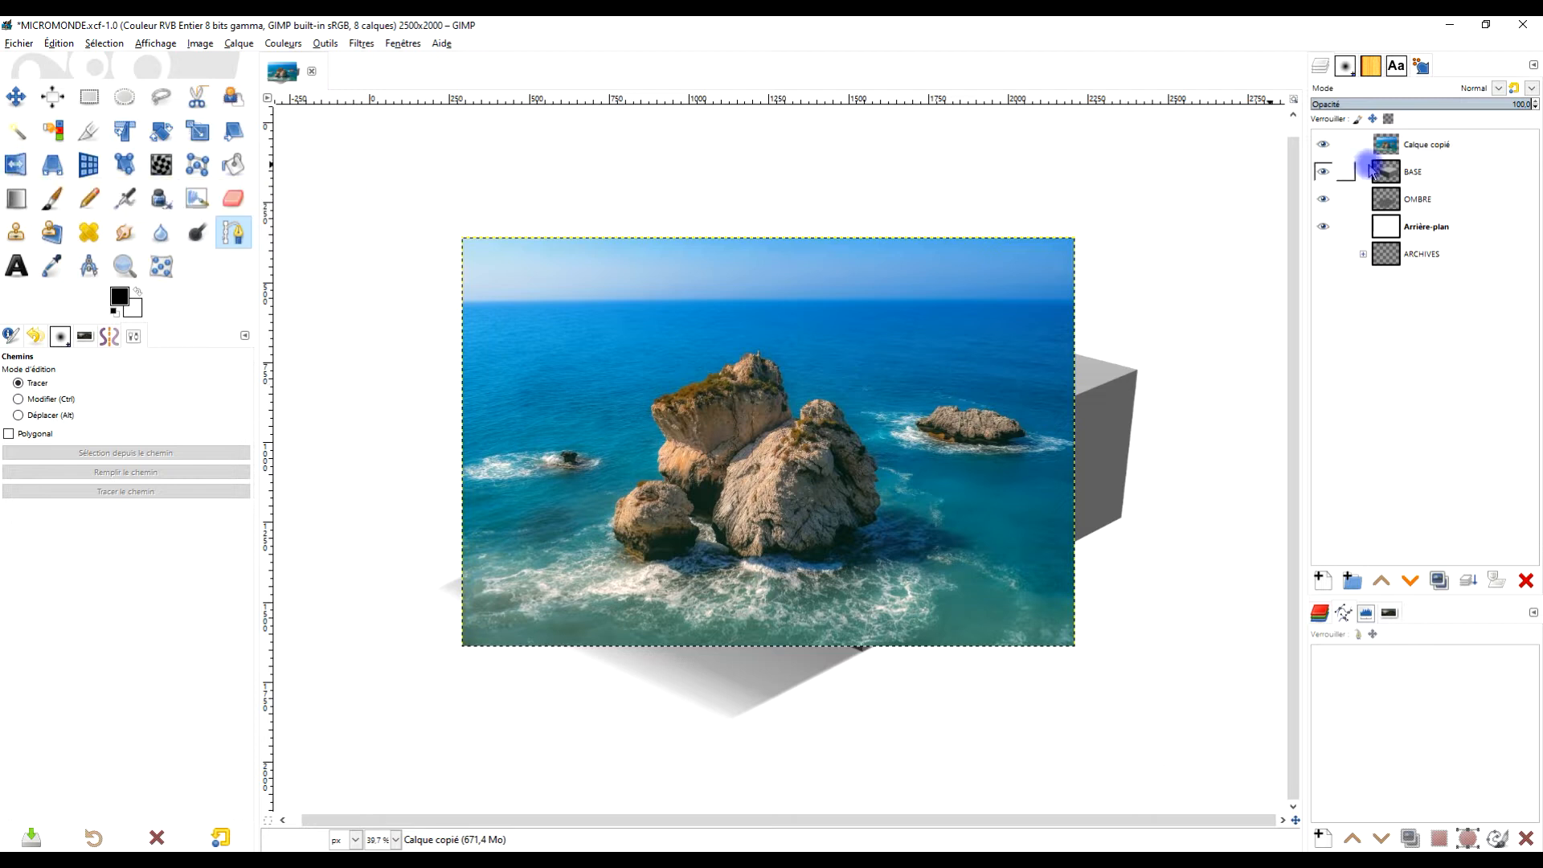
- Rename the pasted photo layer as rochers
double_click(1431, 144)
key("Caps_Lock")
type("R")
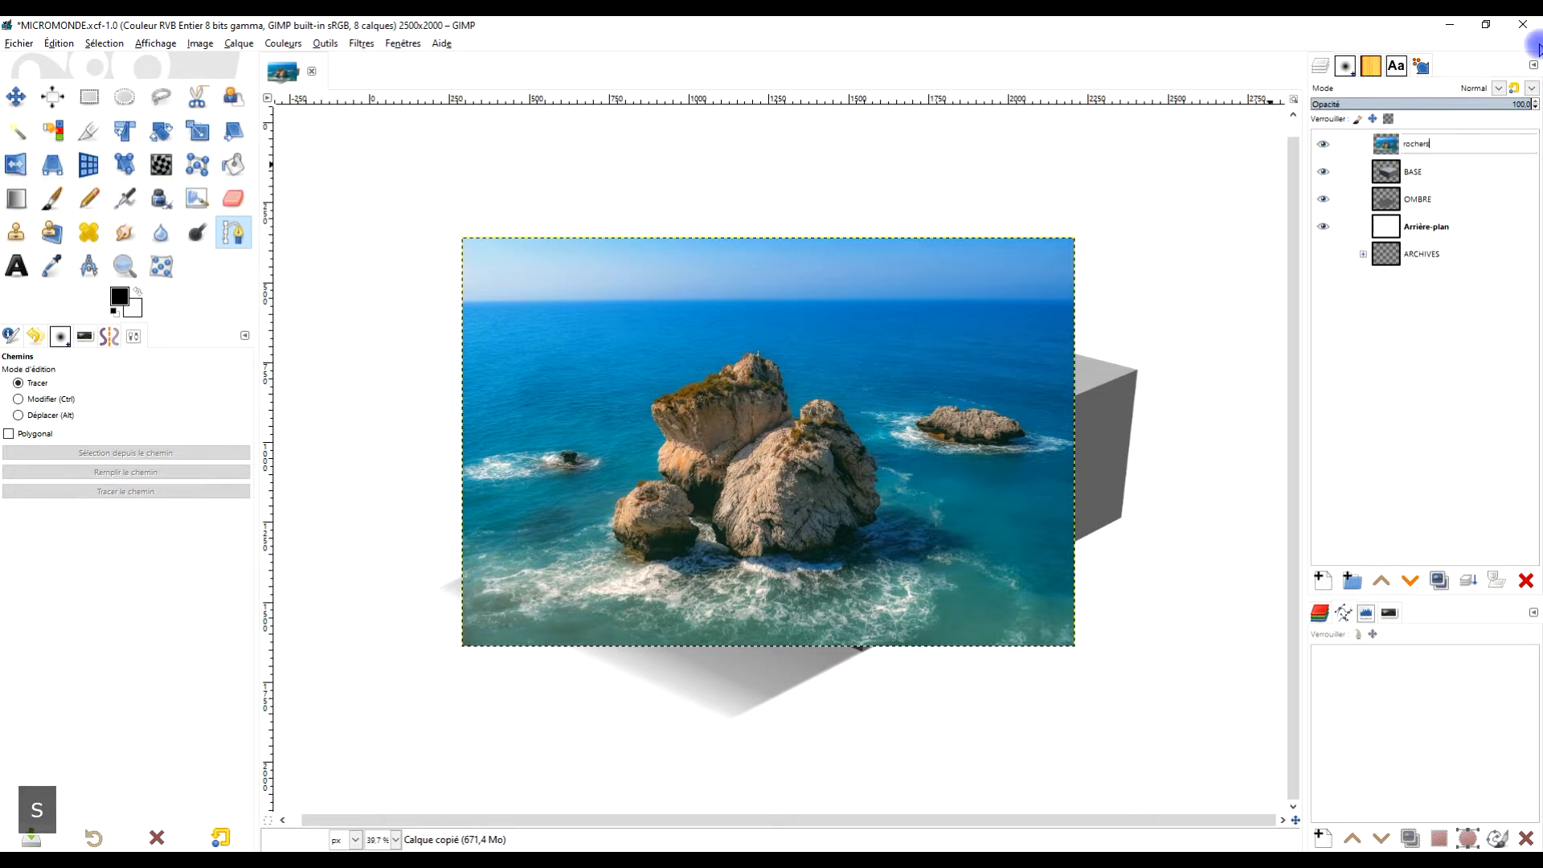
type("ochers")
key("Return")
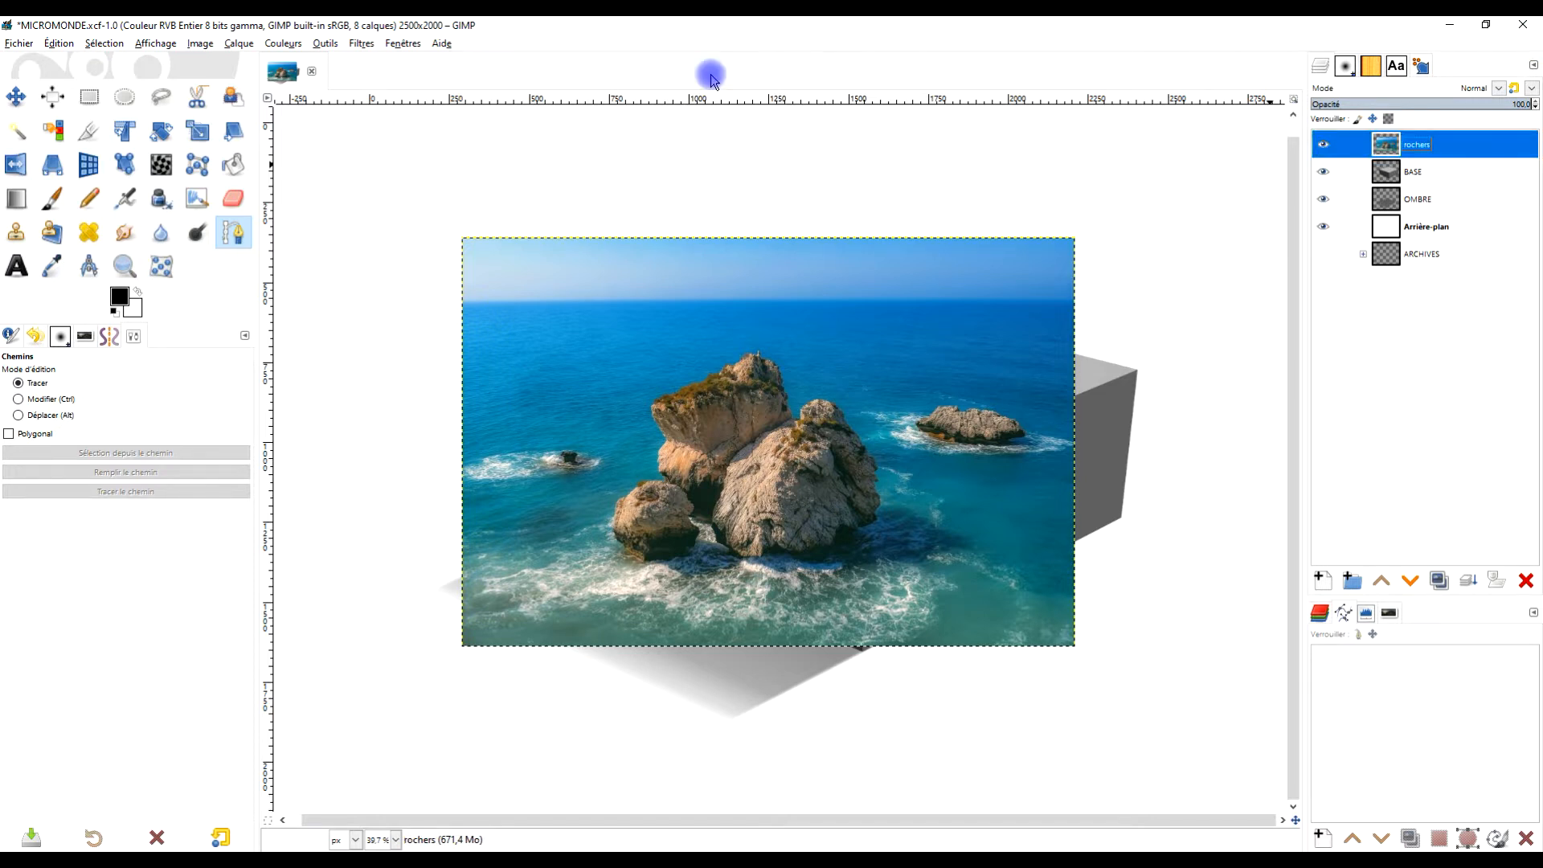
- Flip the rochers layer horizontally
left_click(16, 167)
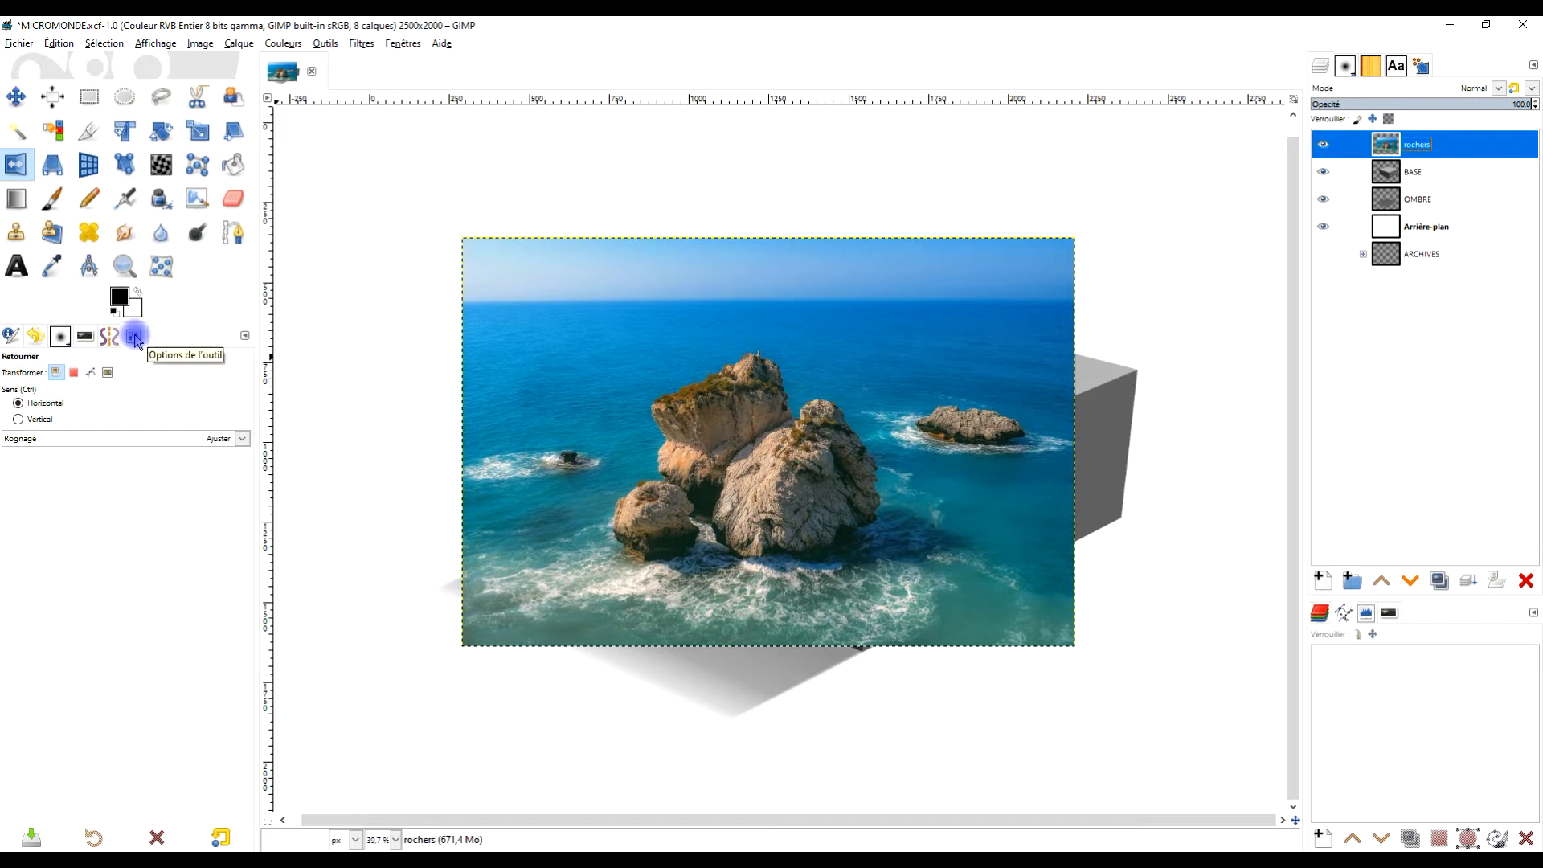
left_click(51, 404)
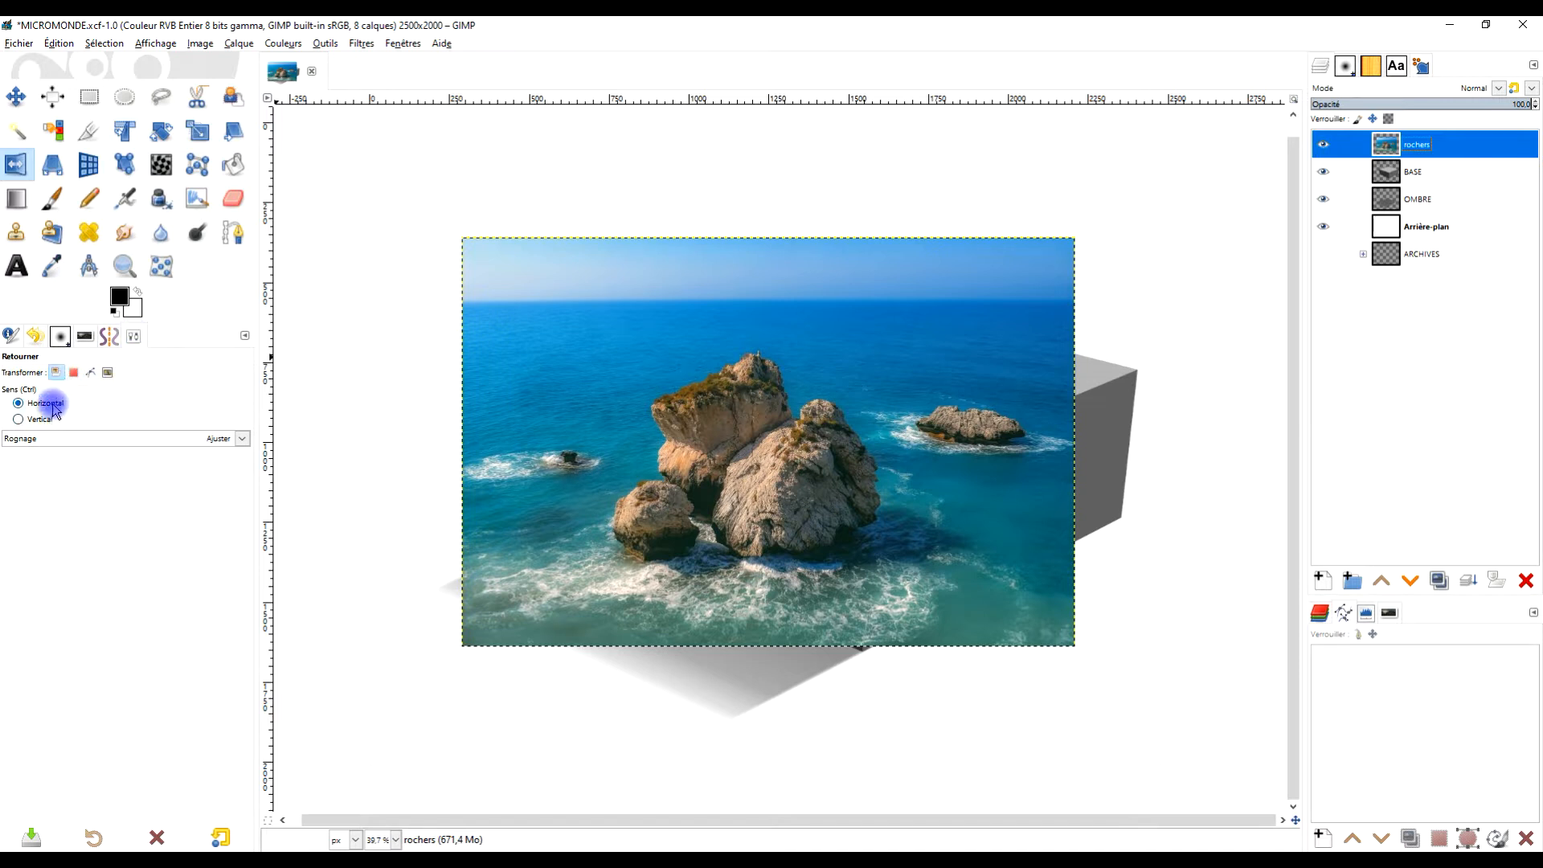
left_click(774, 401)
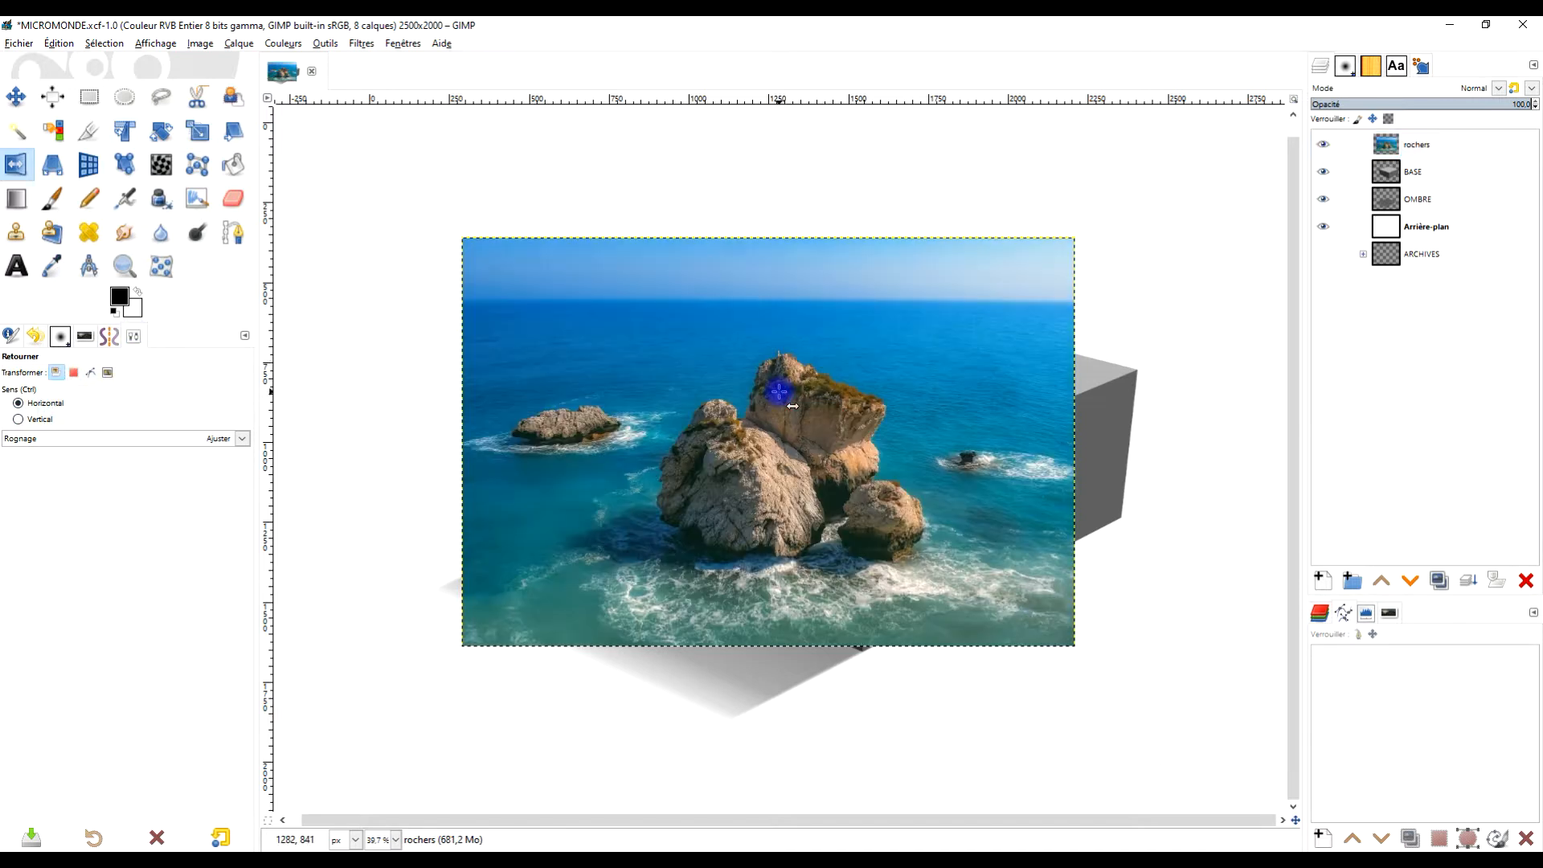
- Position the rochers layer over the box's top face while it is at 56.4 opacity, and restore its opacity to 100
left_click(13, 96)
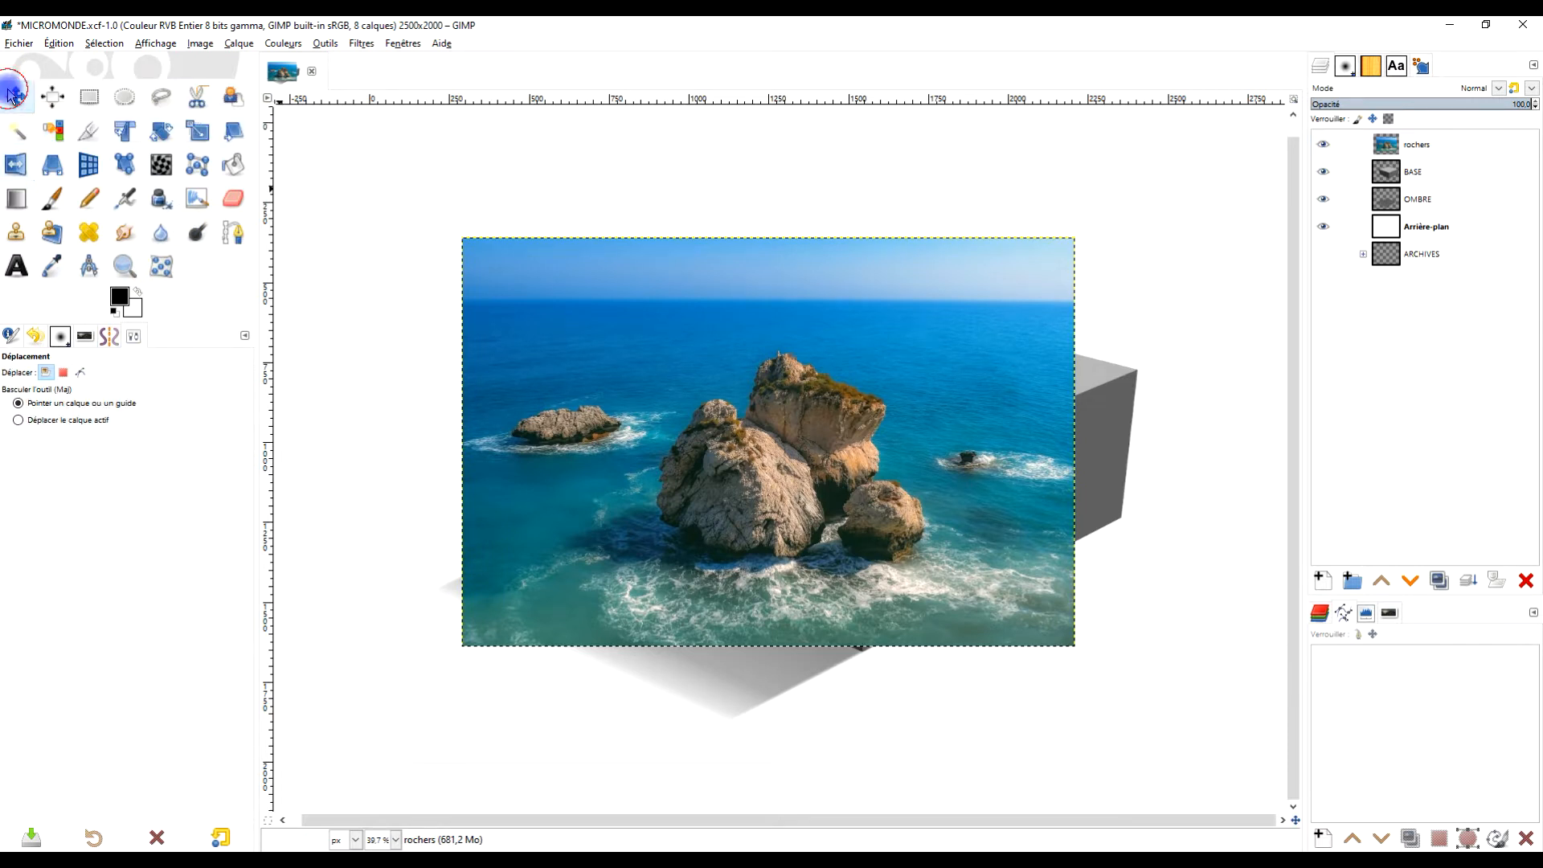
left_click(1436, 102)
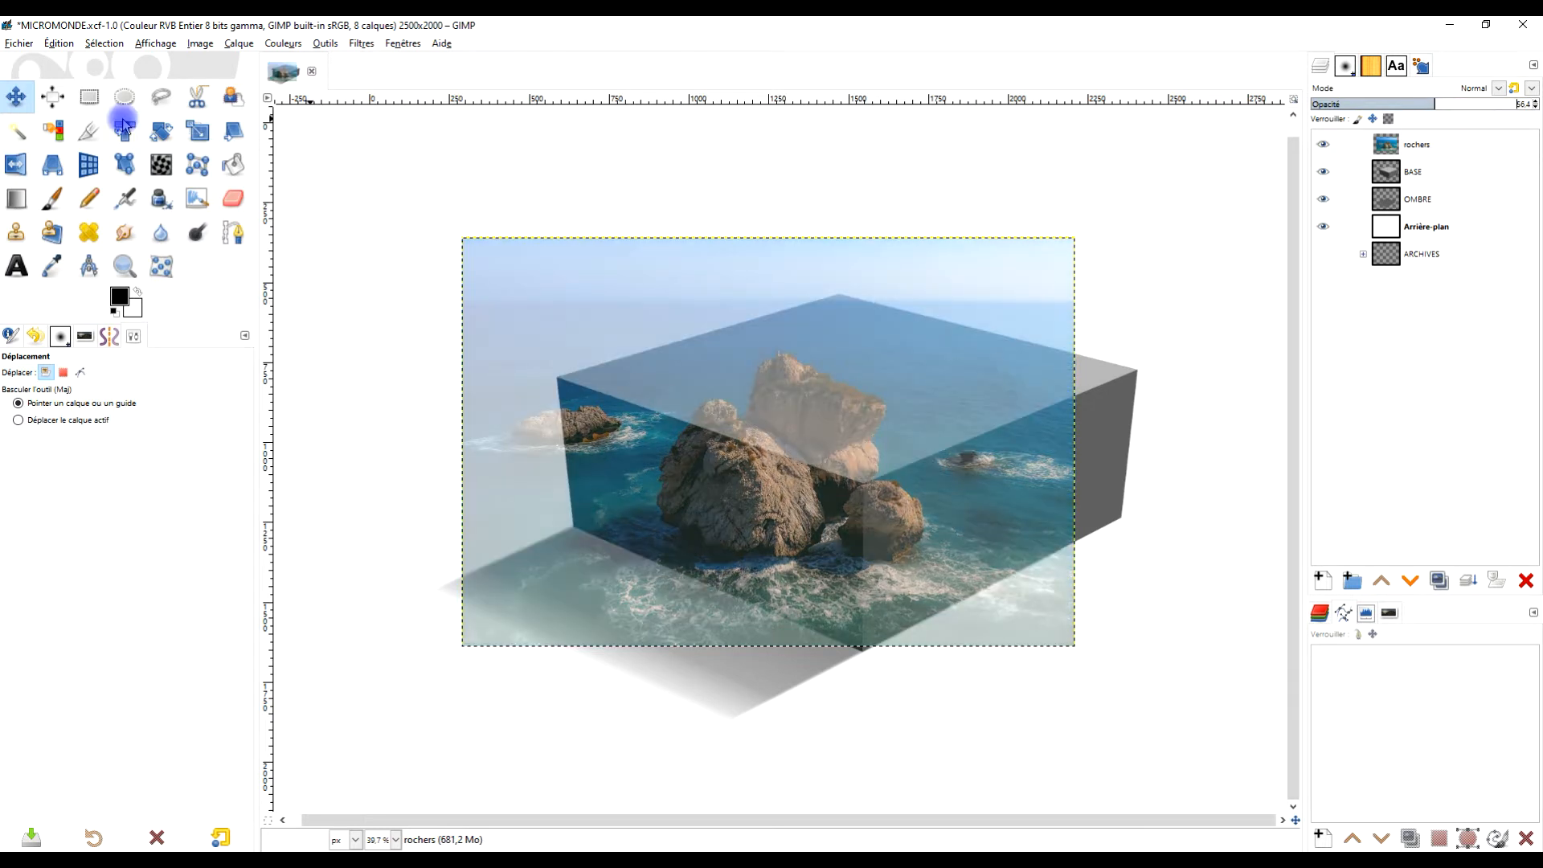
left_click_drag(785, 431, 852, 264)
left_click_drag(1009, 311, 941, 459)
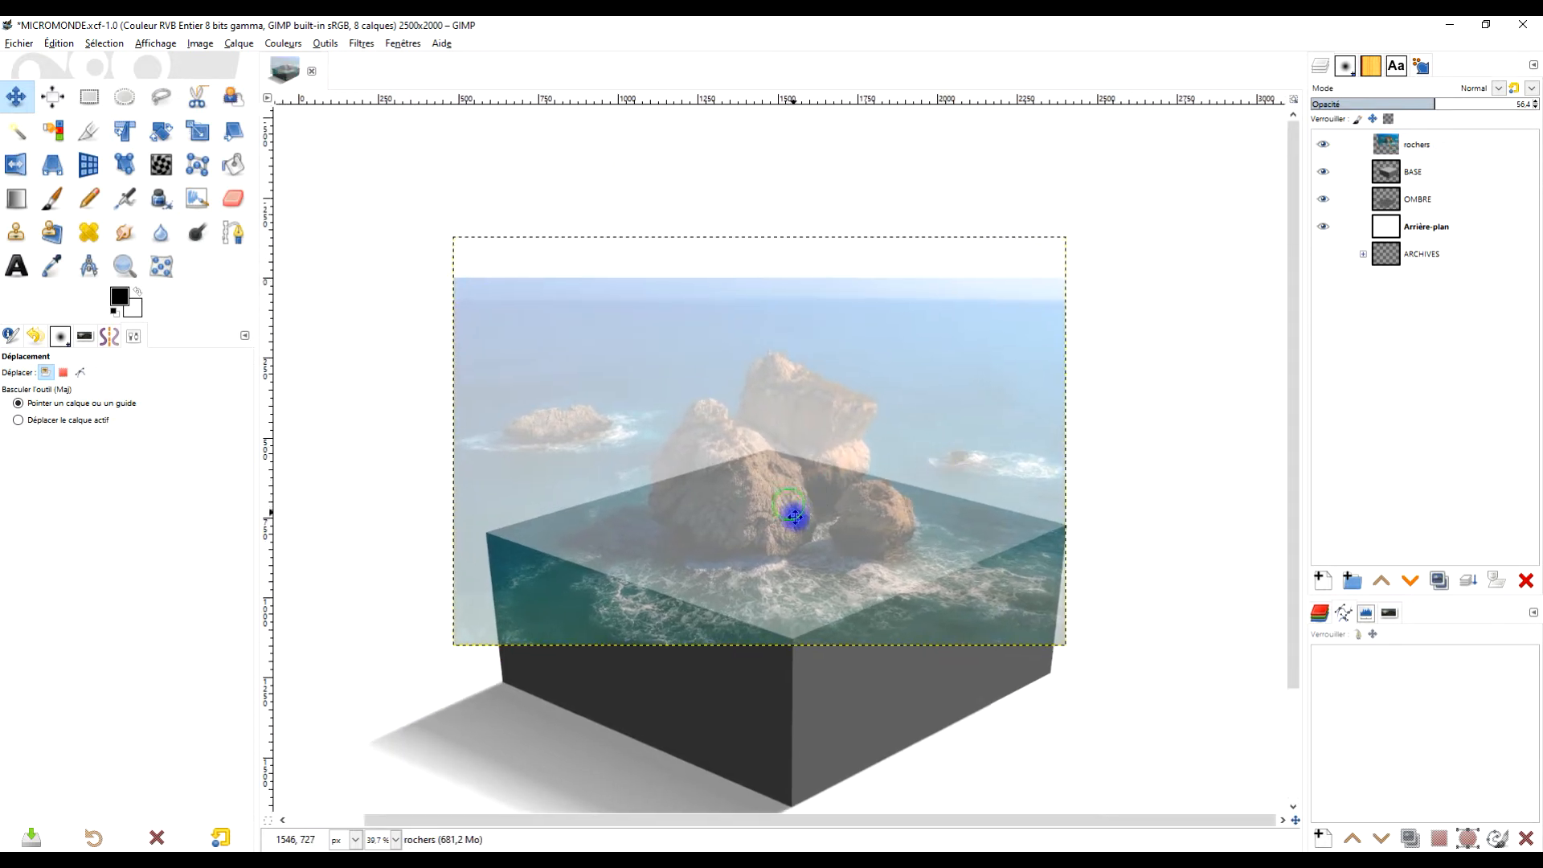
left_click_drag(795, 516, 799, 545)
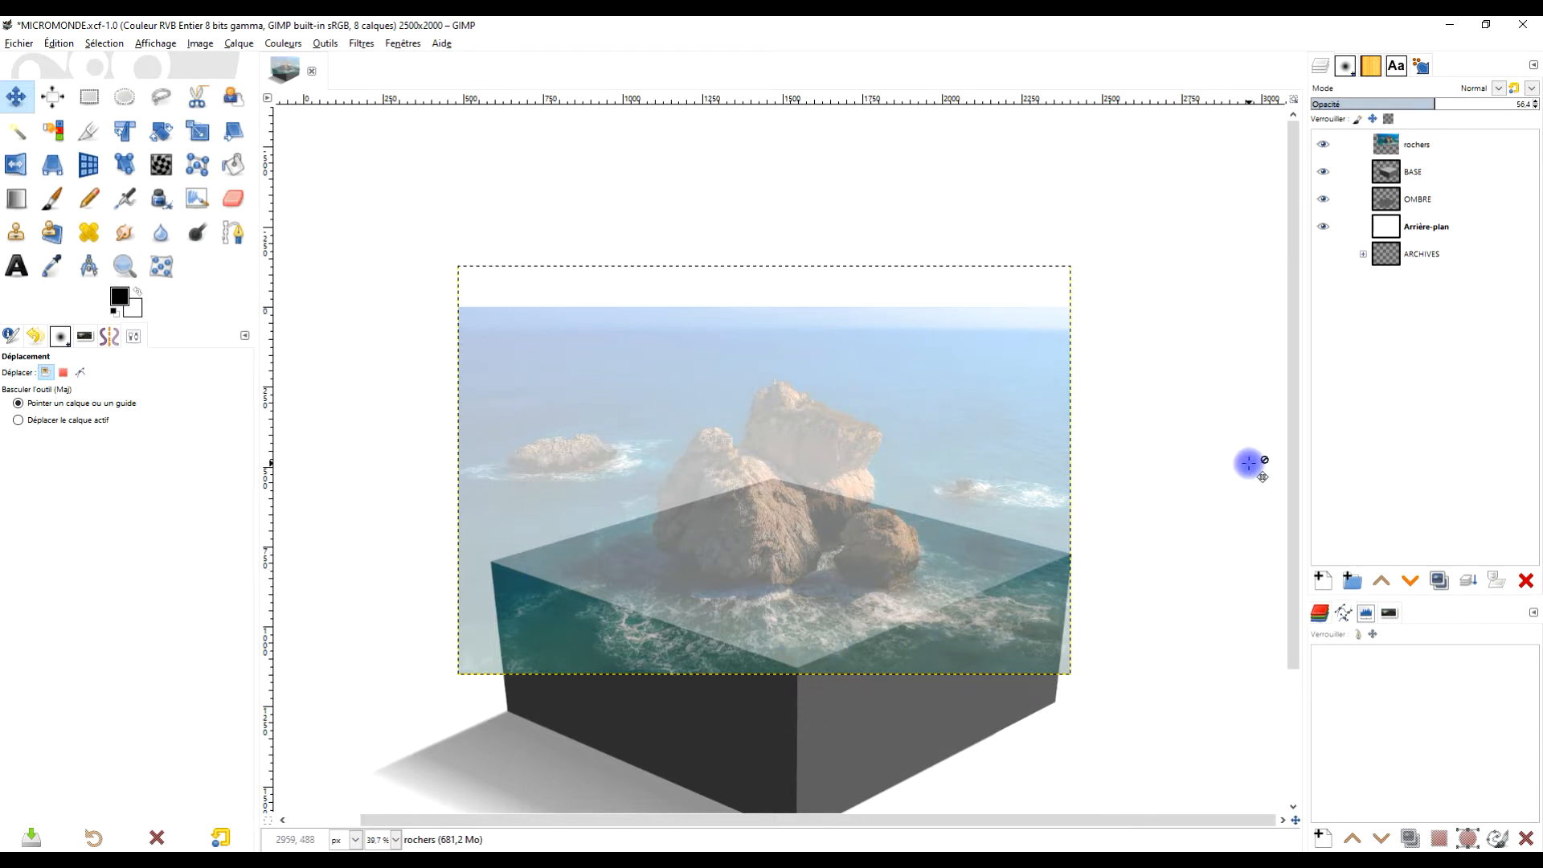
left_click_drag(1450, 104, 1541, 104)
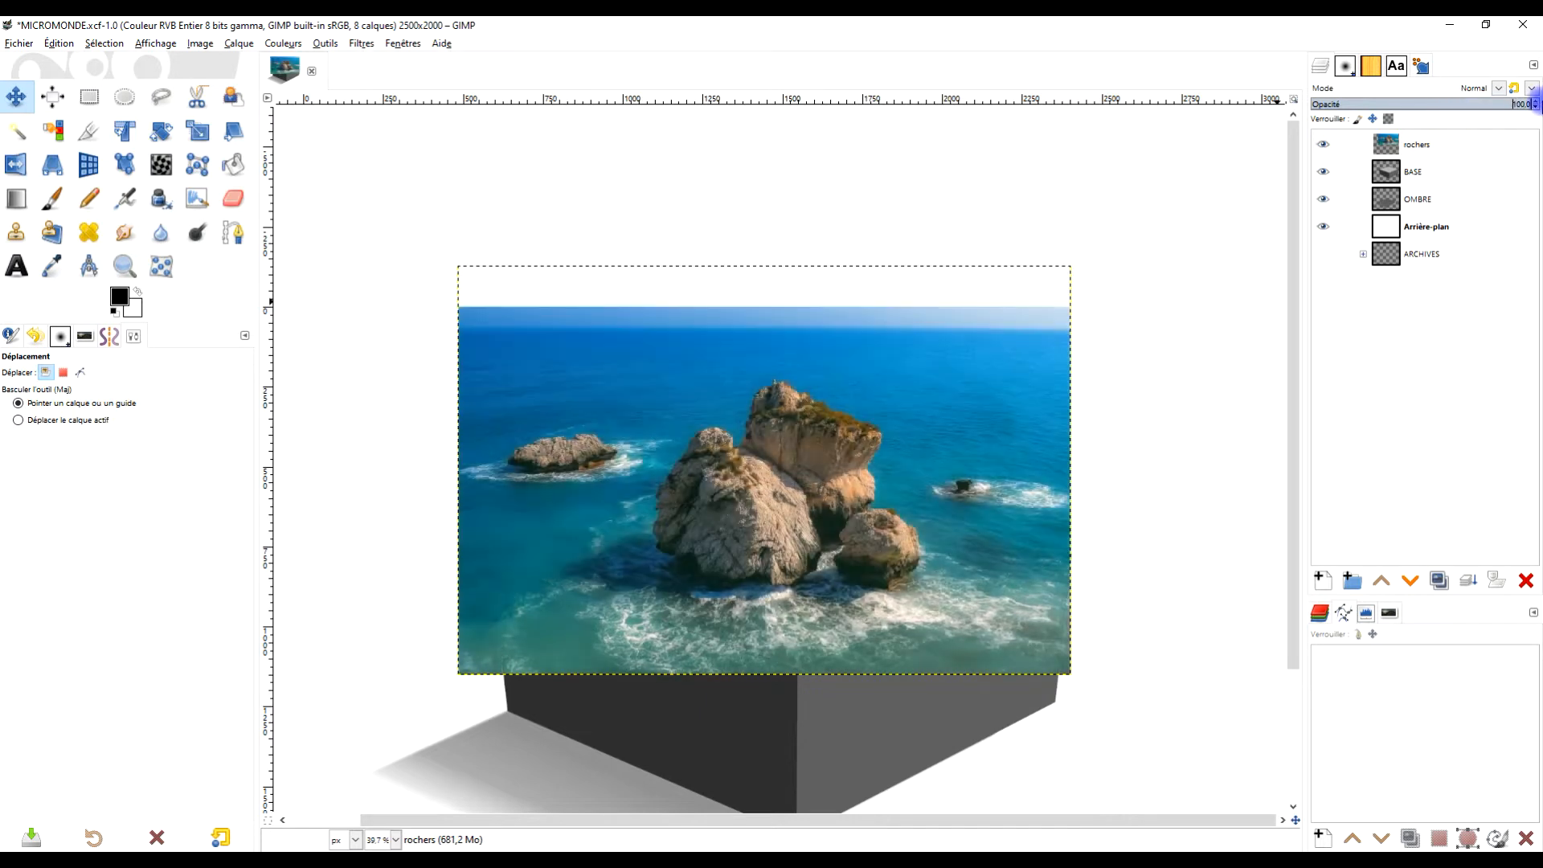
- Select the box's medium-grey right side face on the BASE layer with the Fuzzy Select tool
left_click(1422, 171)
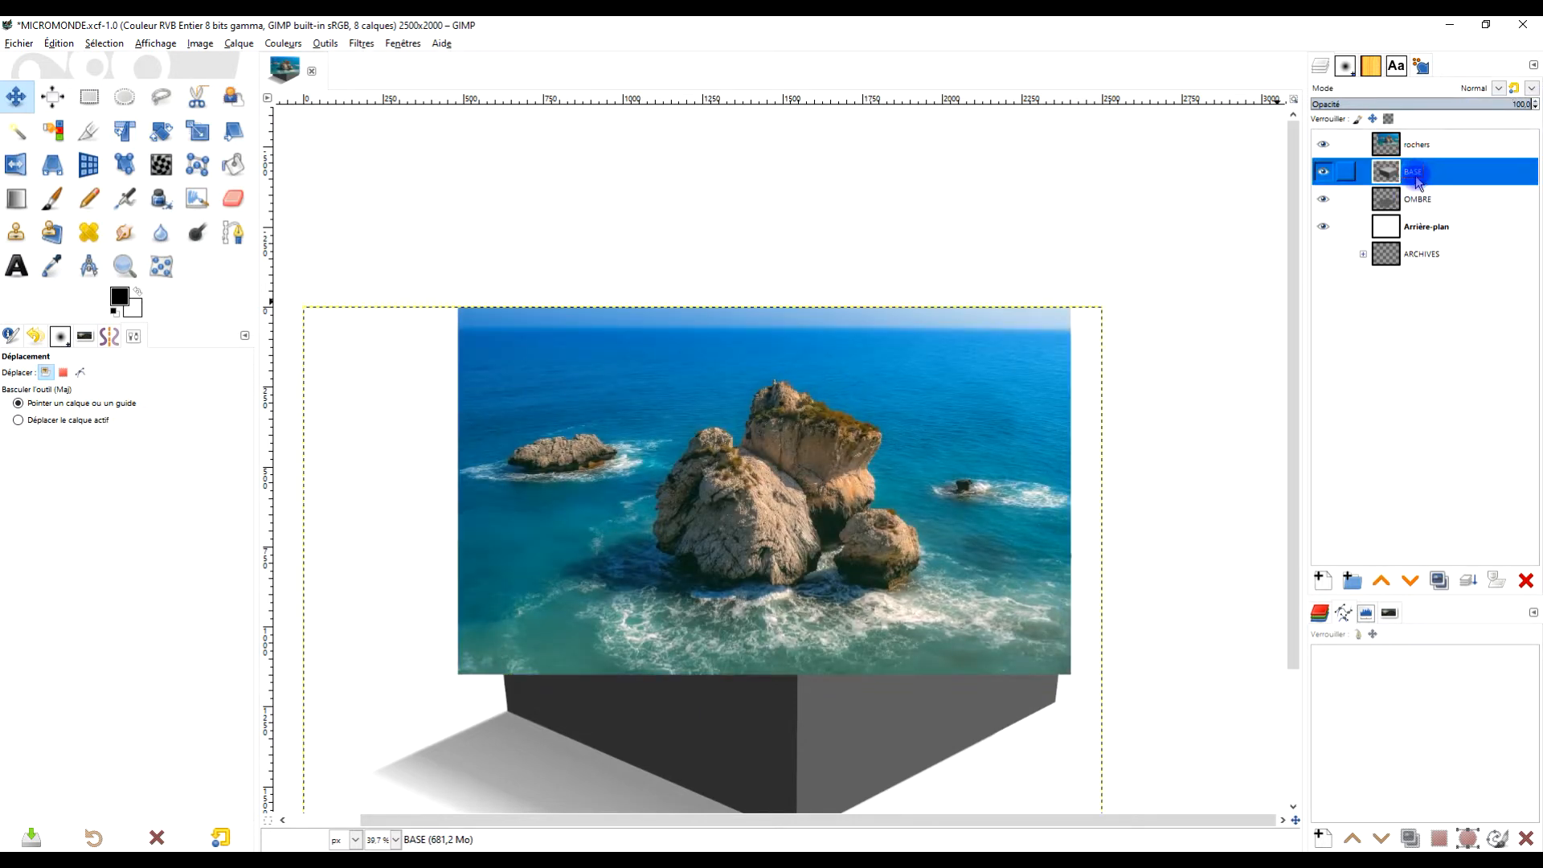
left_click(14, 133)
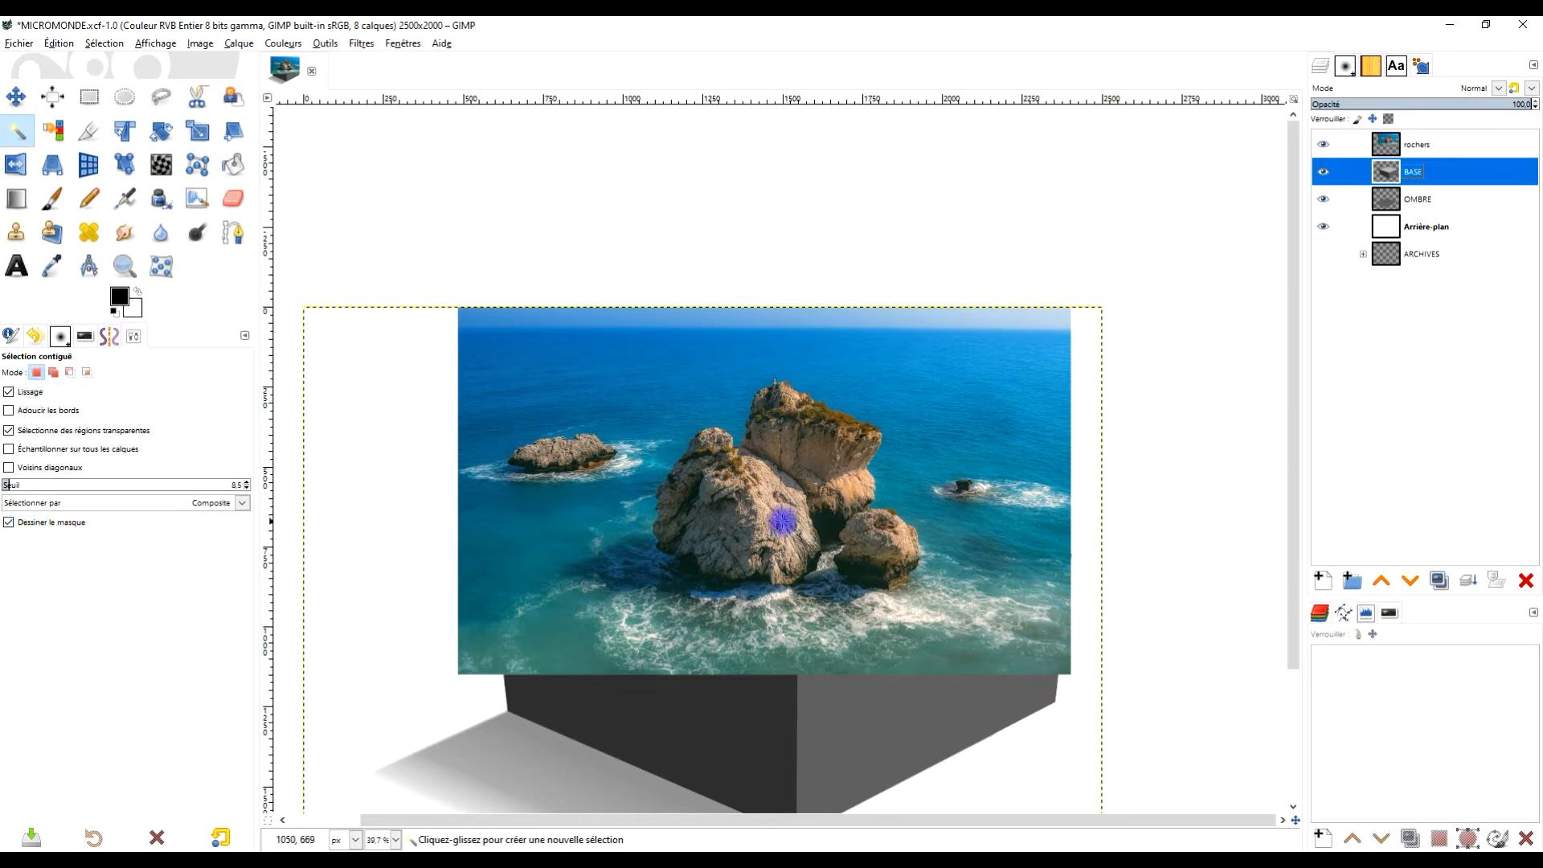
left_click(893, 709)
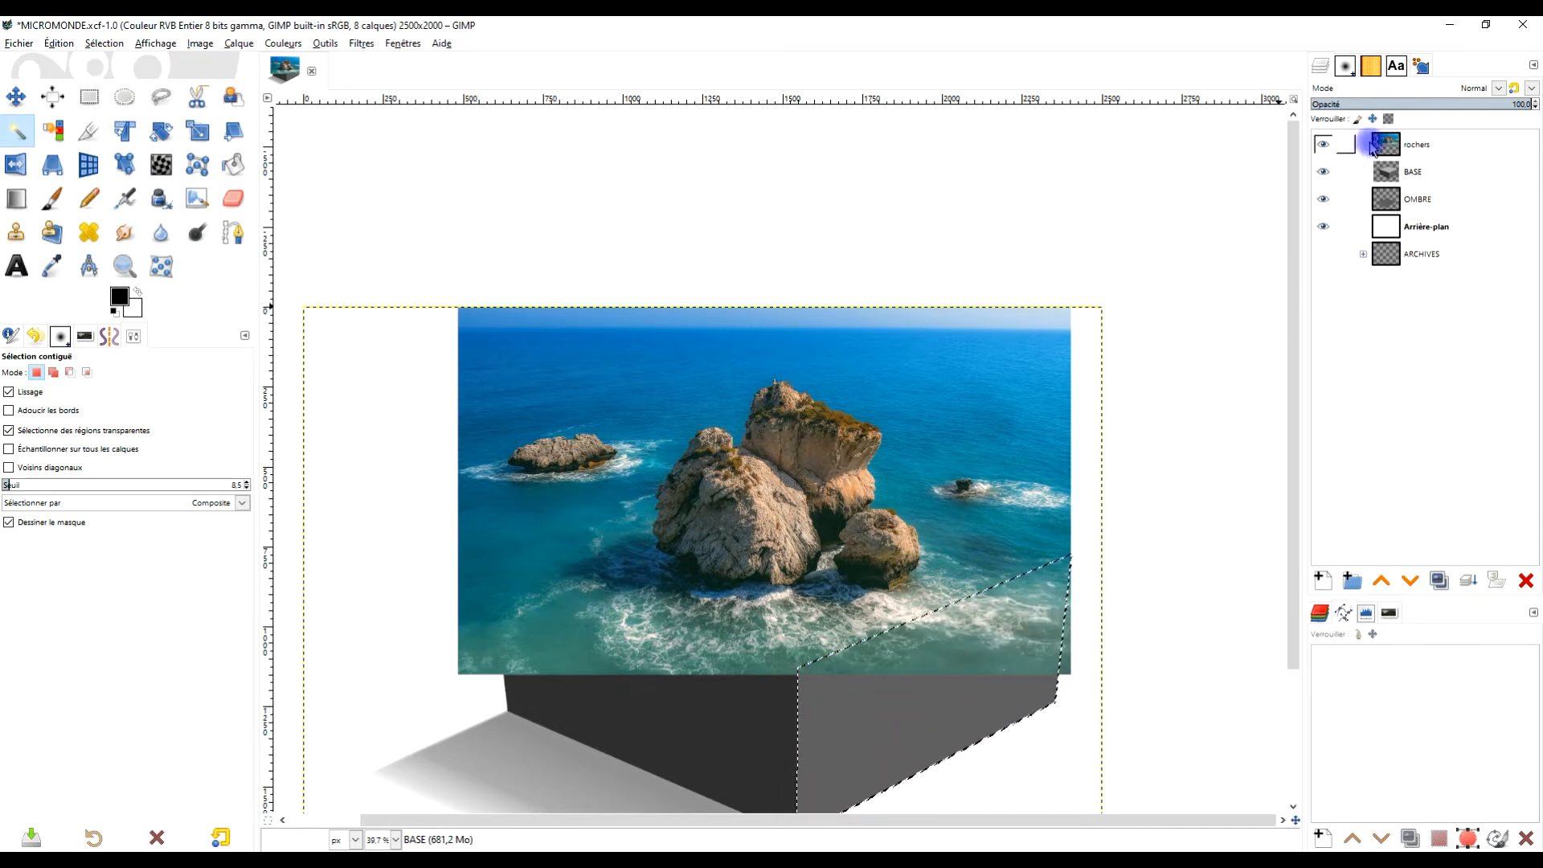
- Add a white (full opacity) layer mask to the rochers layer
left_click(1389, 145)
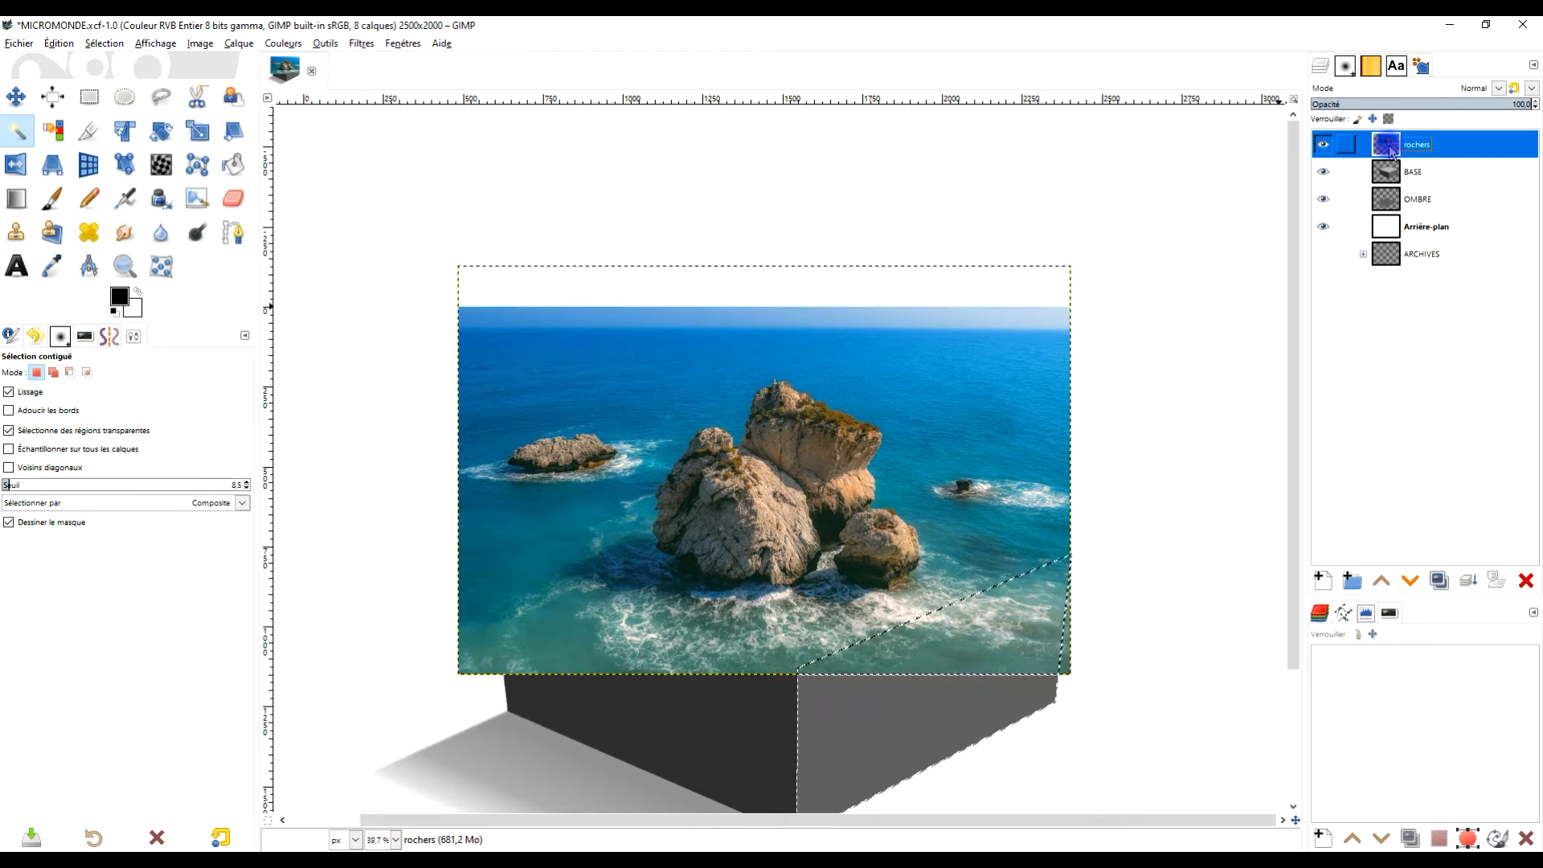
right_click(1391, 151)
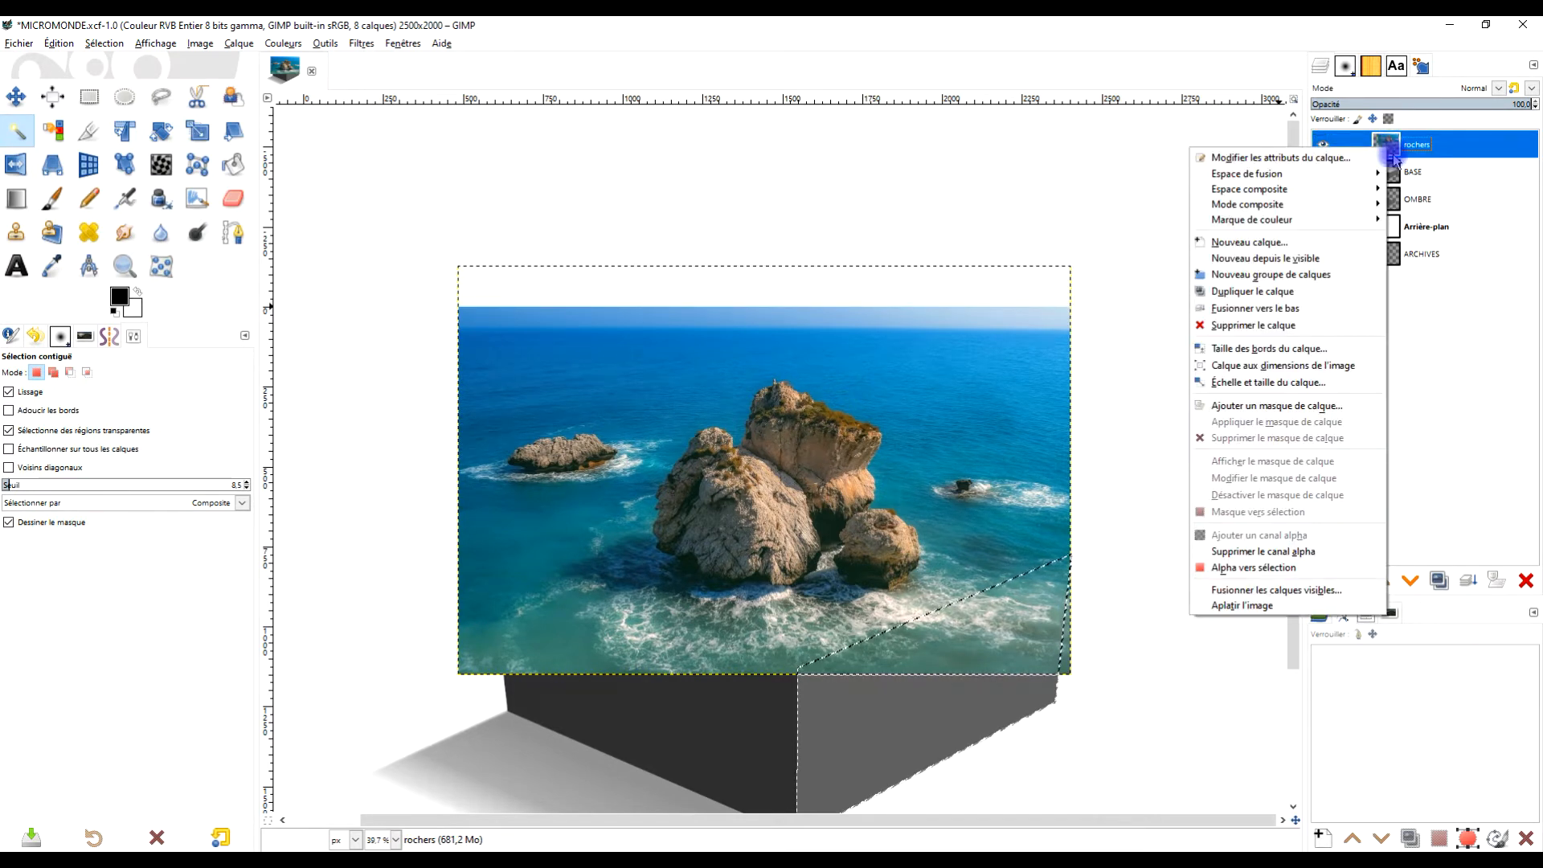
left_click(1318, 408)
left_click(1284, 357)
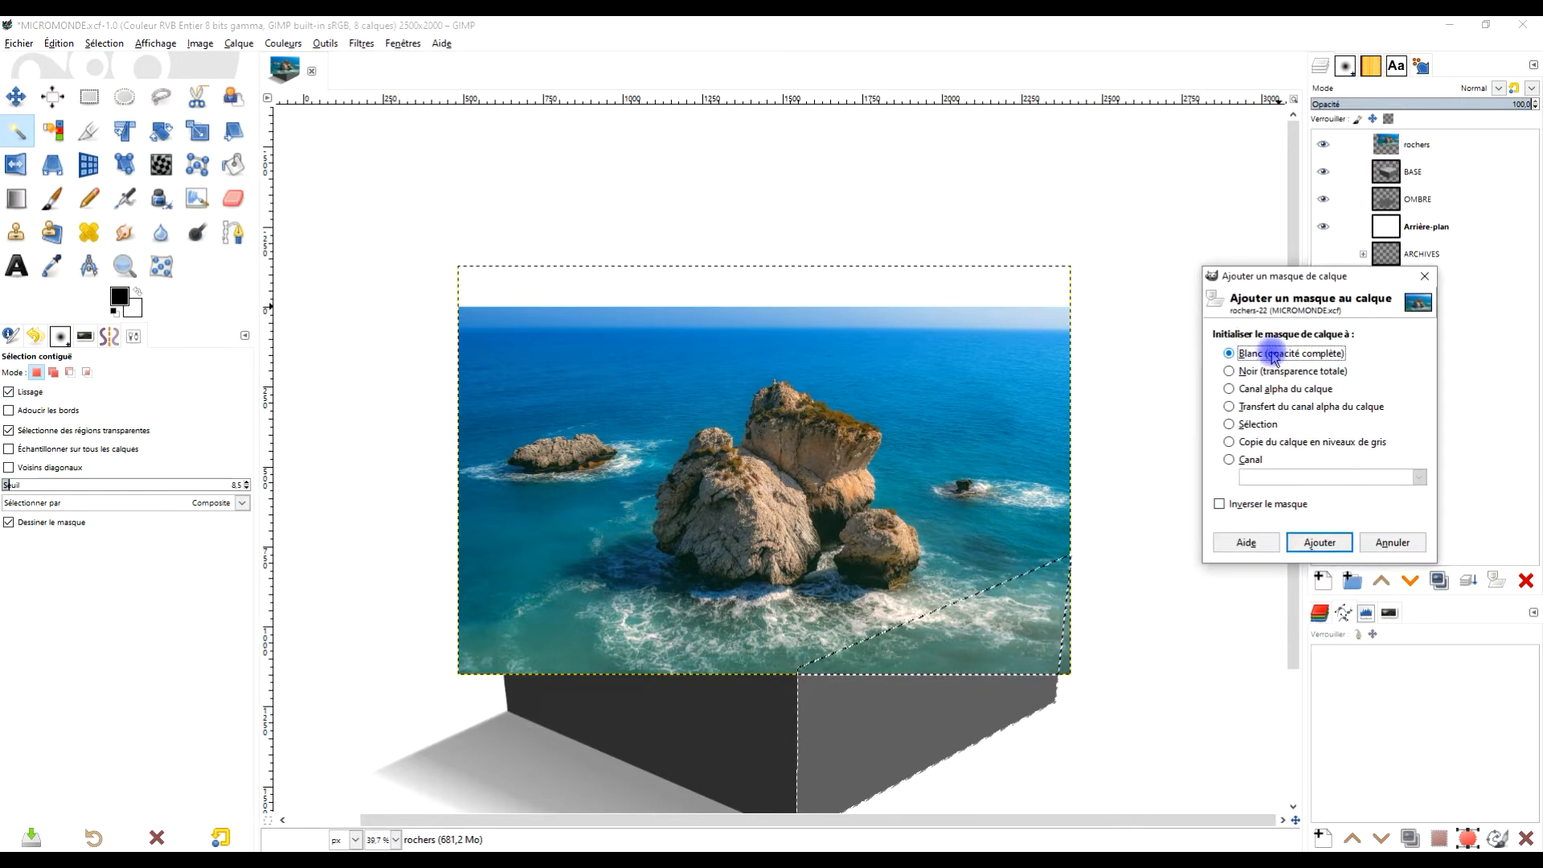
left_click(1318, 542)
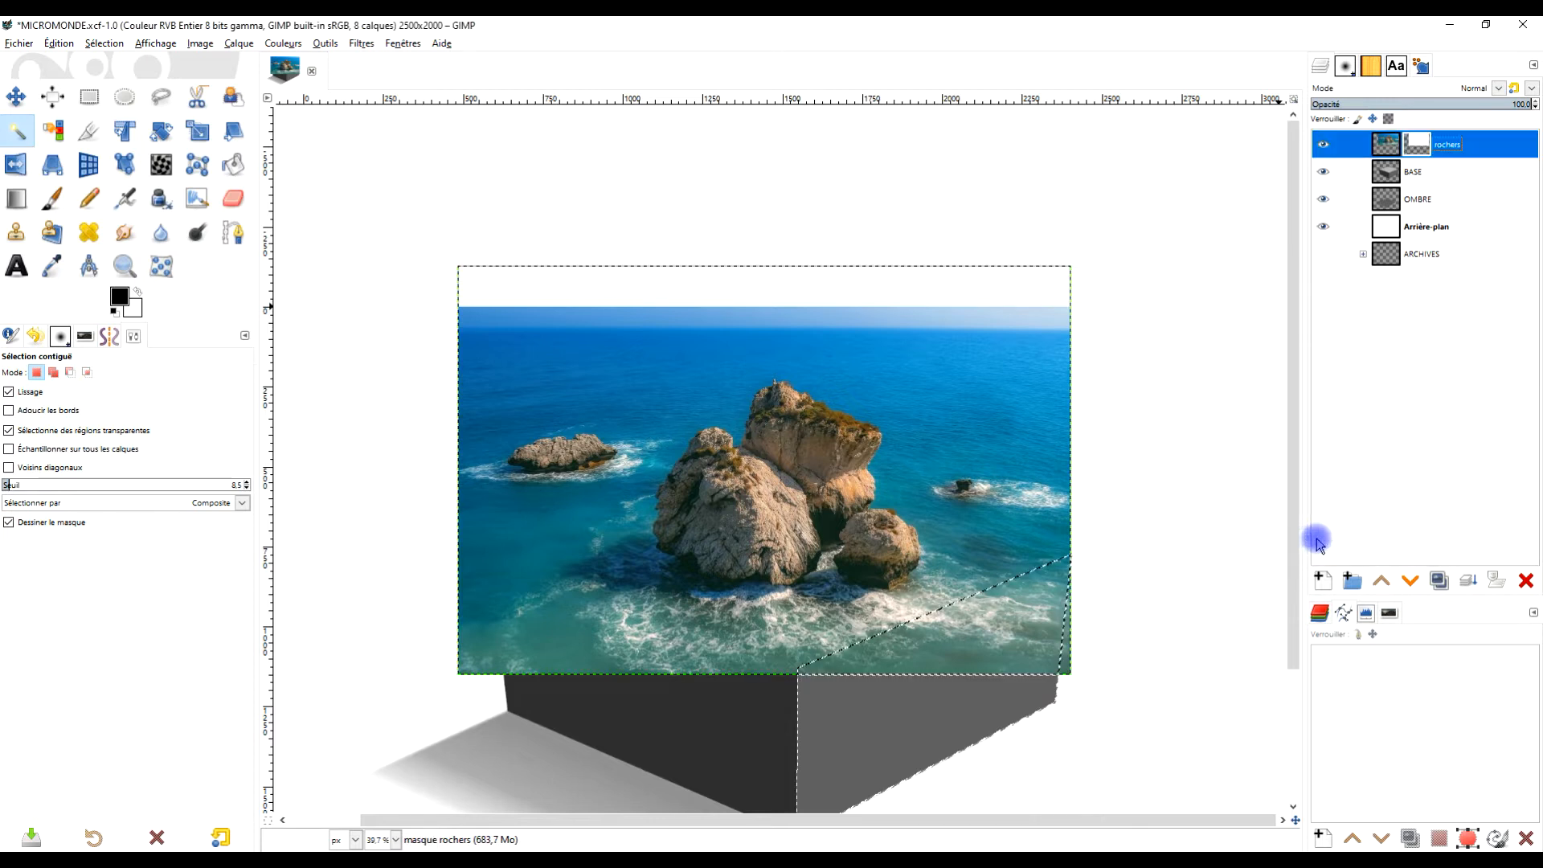
- Resize the rochers layer to the image dimensions
right_click(1372, 142)
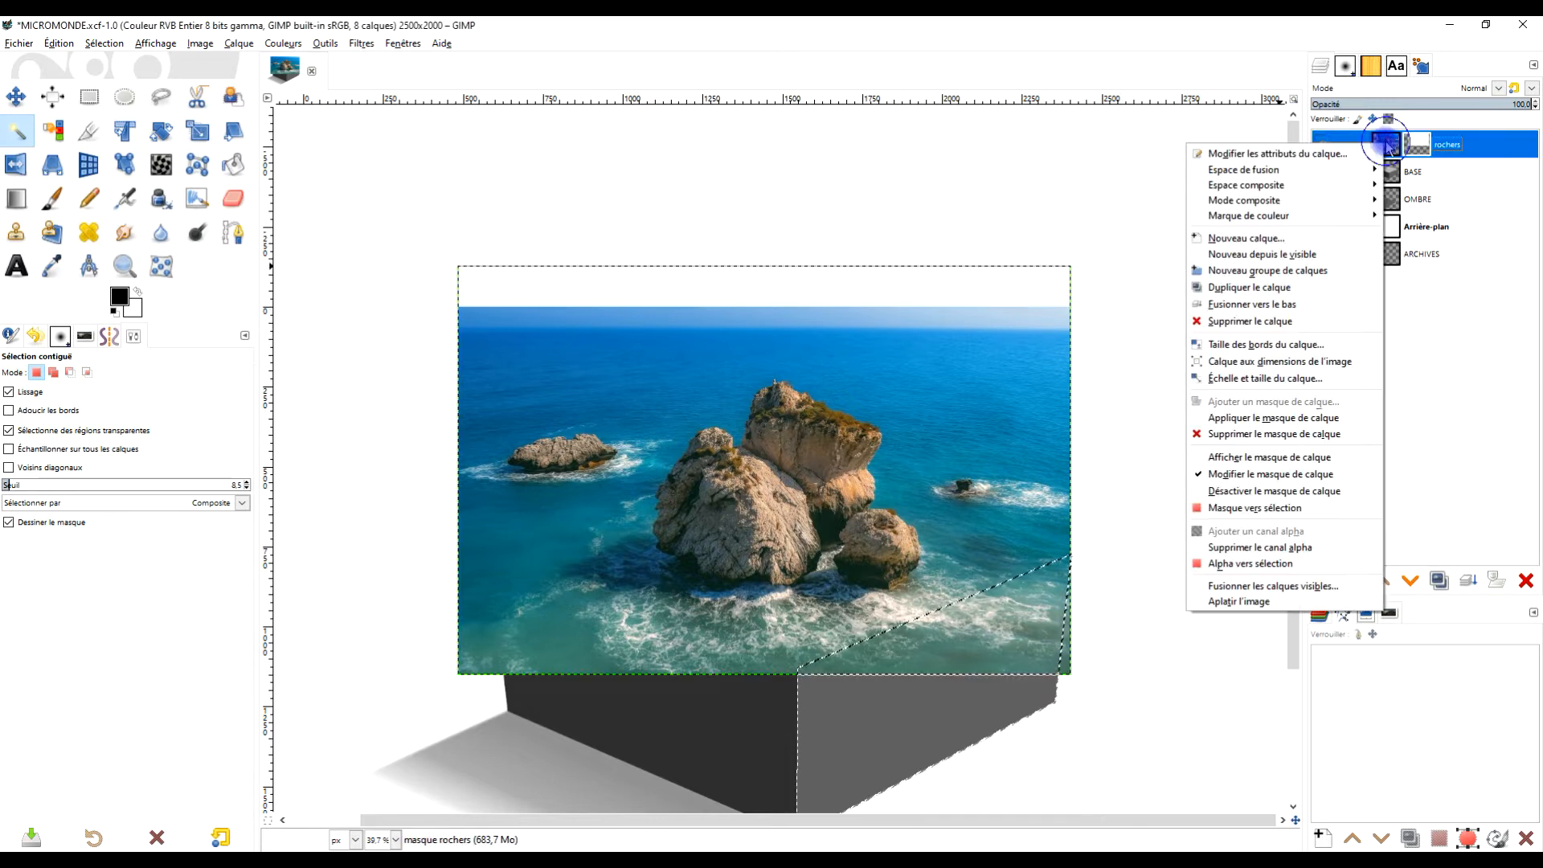
left_click(1330, 363)
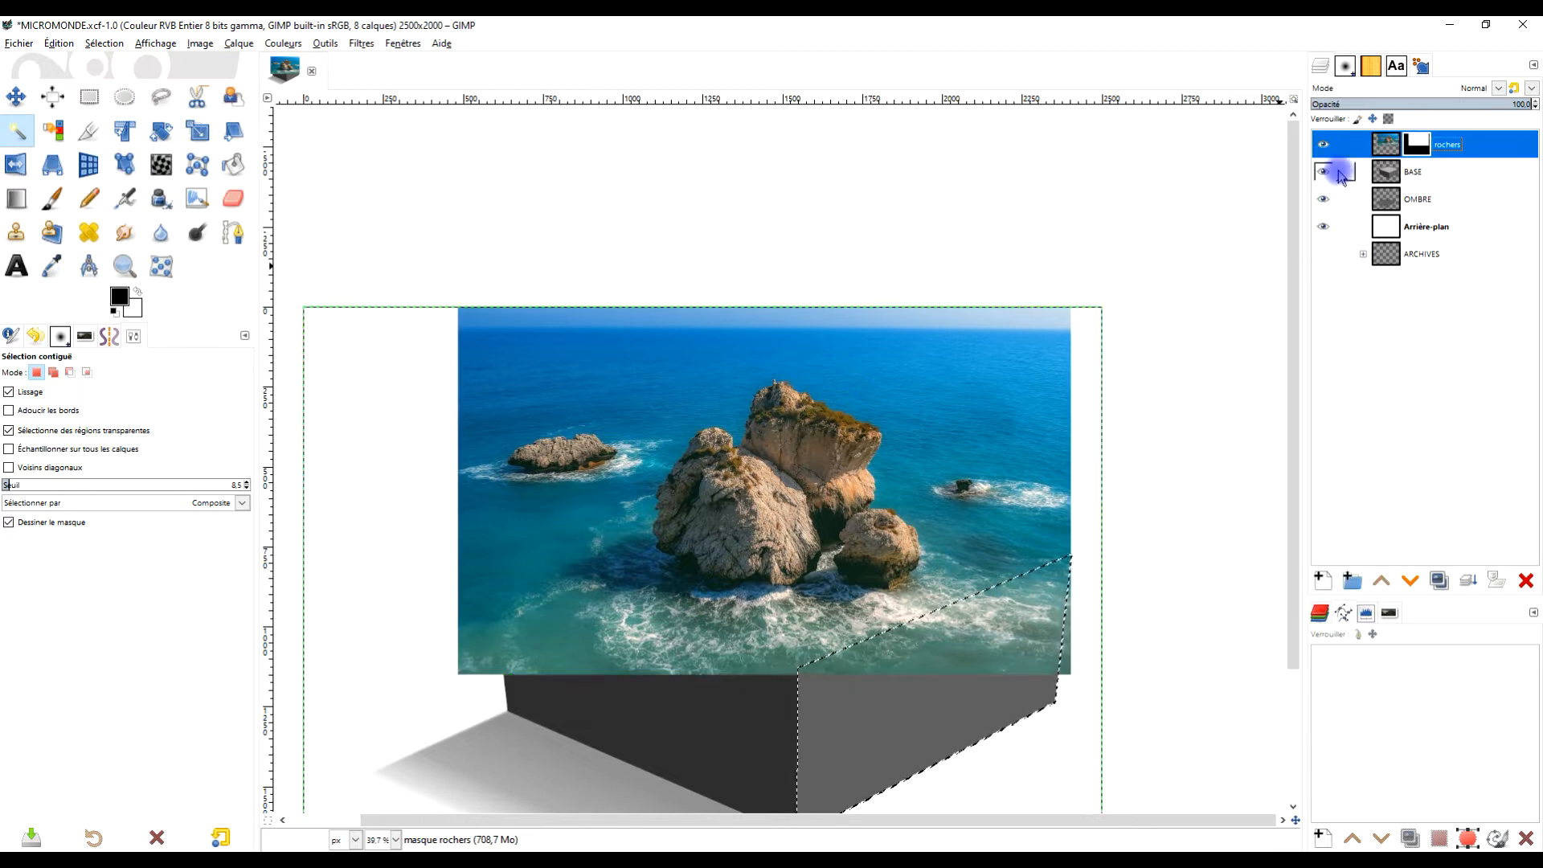
right_click(1379, 148)
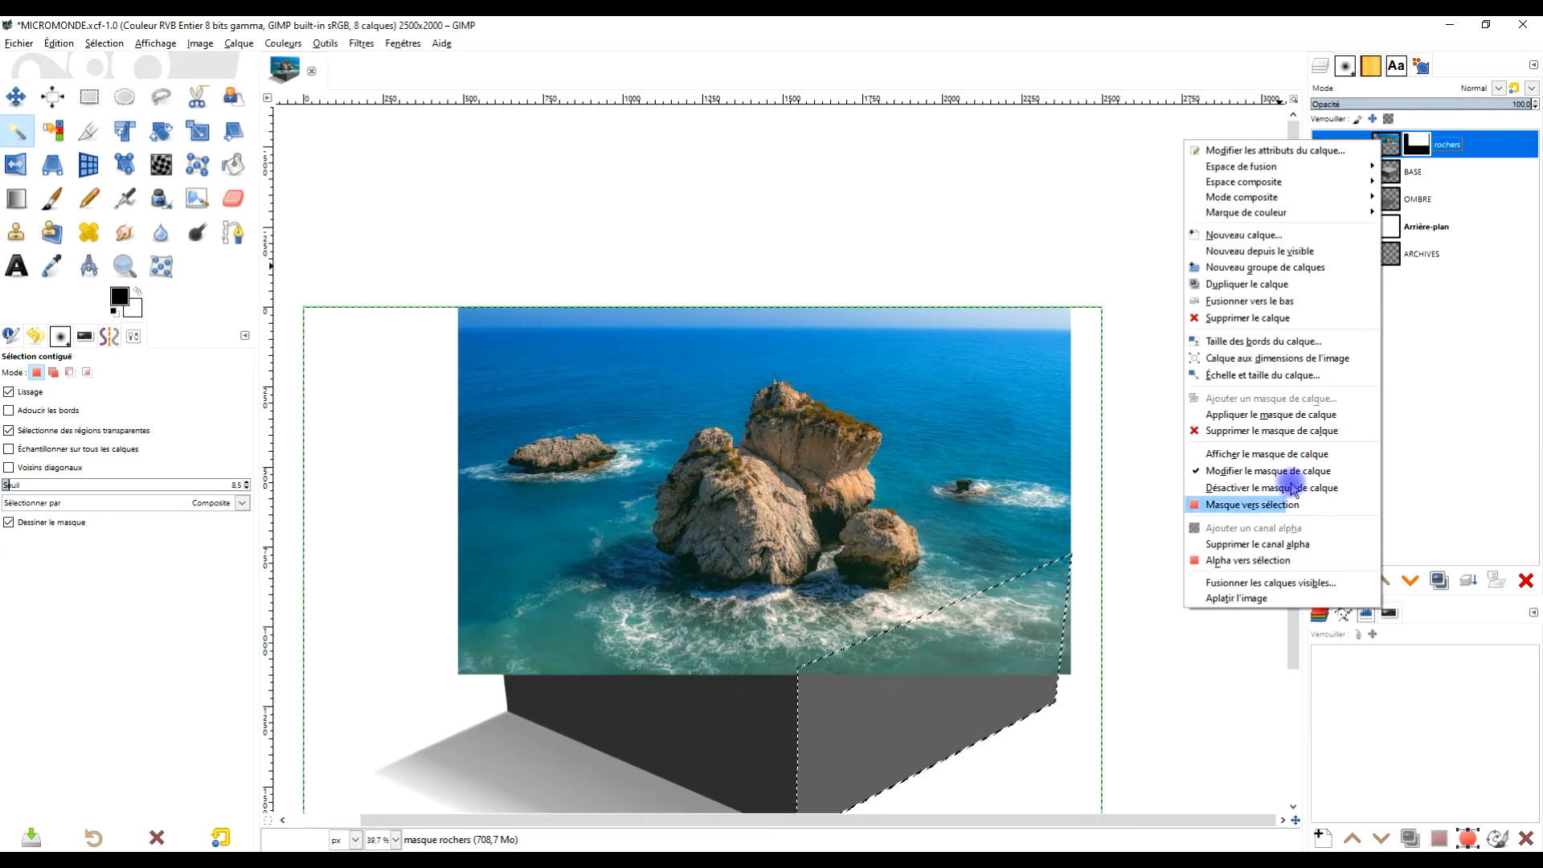
left_click(1515, 324)
- Fill the selected right side face with the black foreground colour on the rochers layer mask
left_click_drag(1031, 431, 1042, 317)
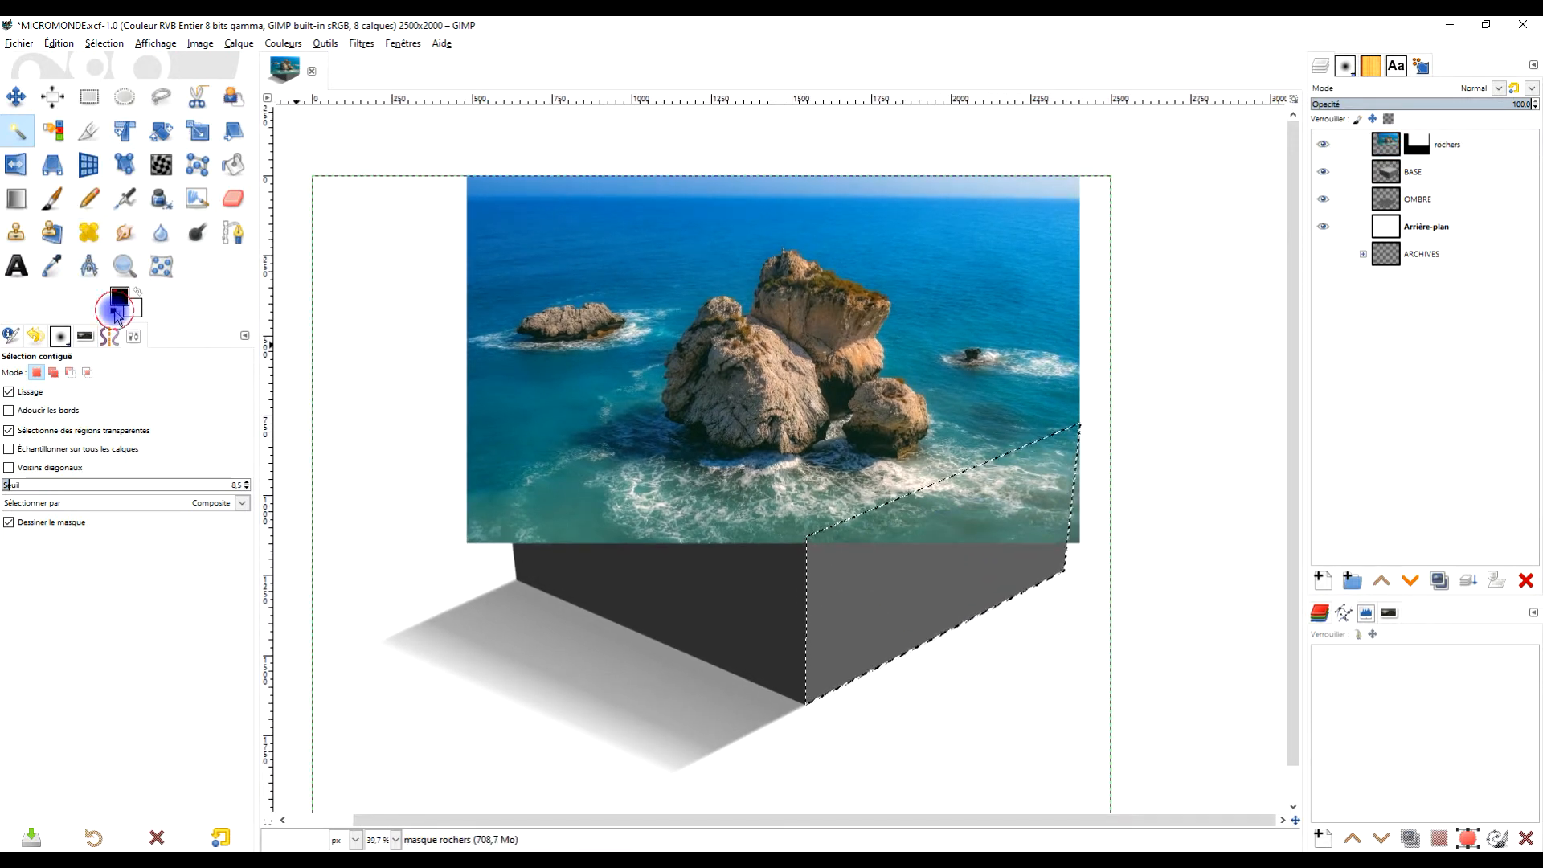
left_click(124, 298)
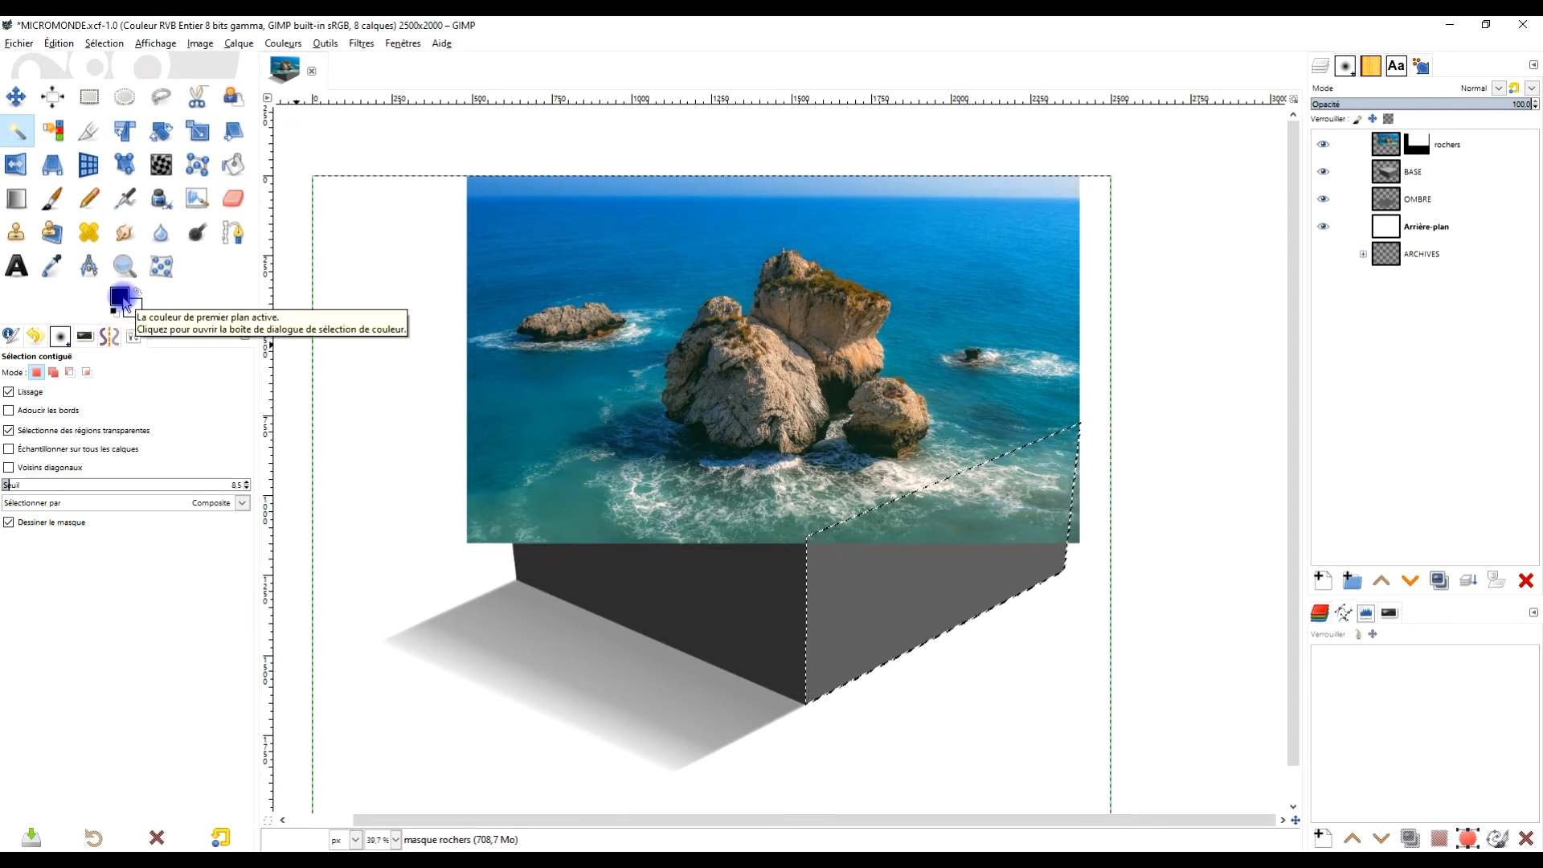
left_click_drag(124, 301, 1093, 573)
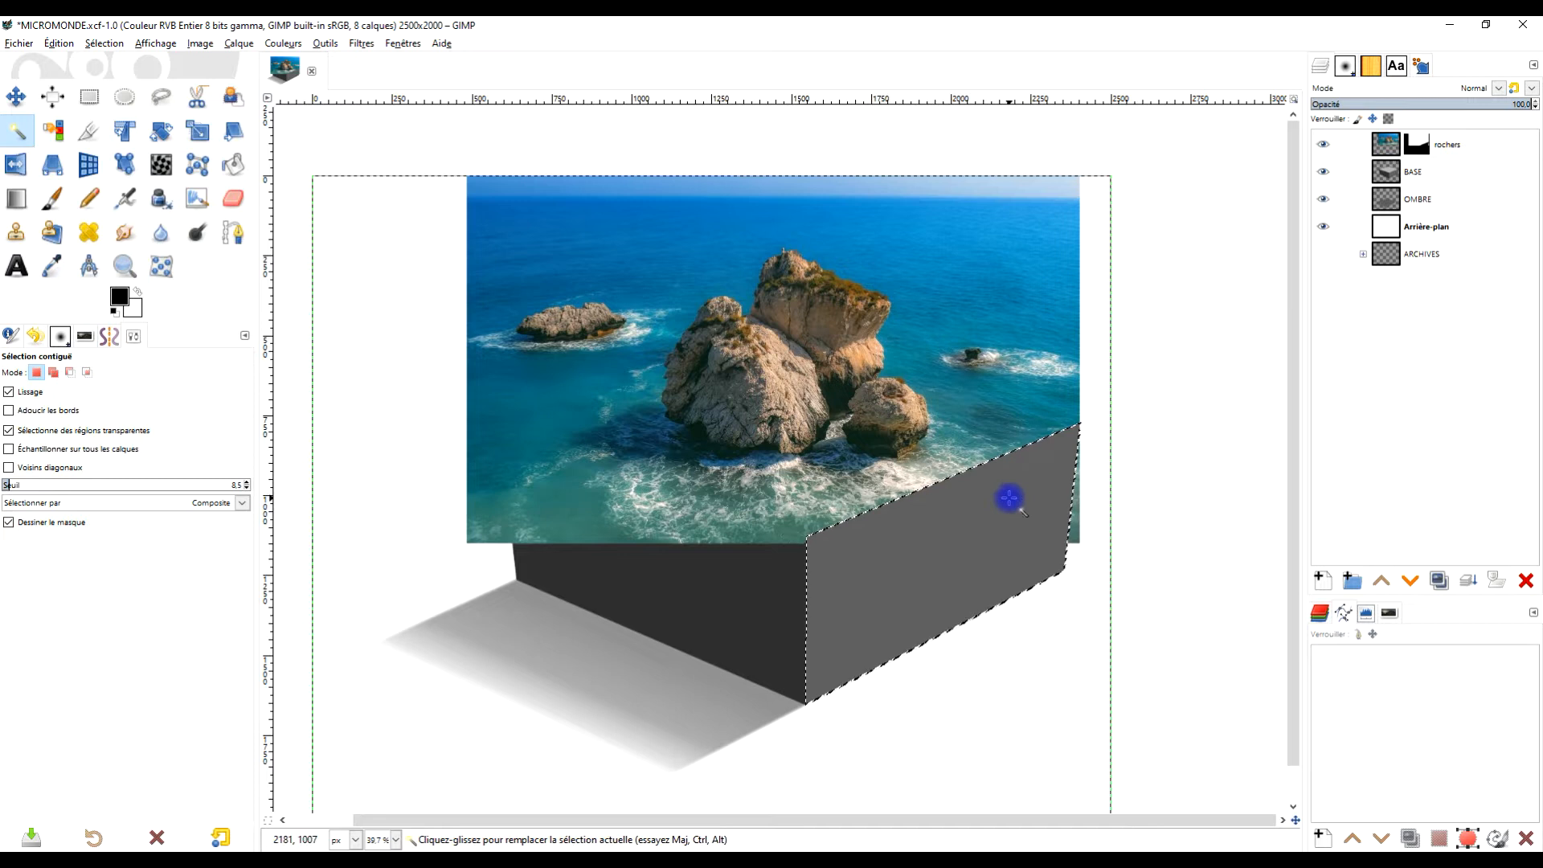
left_click(1417, 149)
left_click(1390, 150)
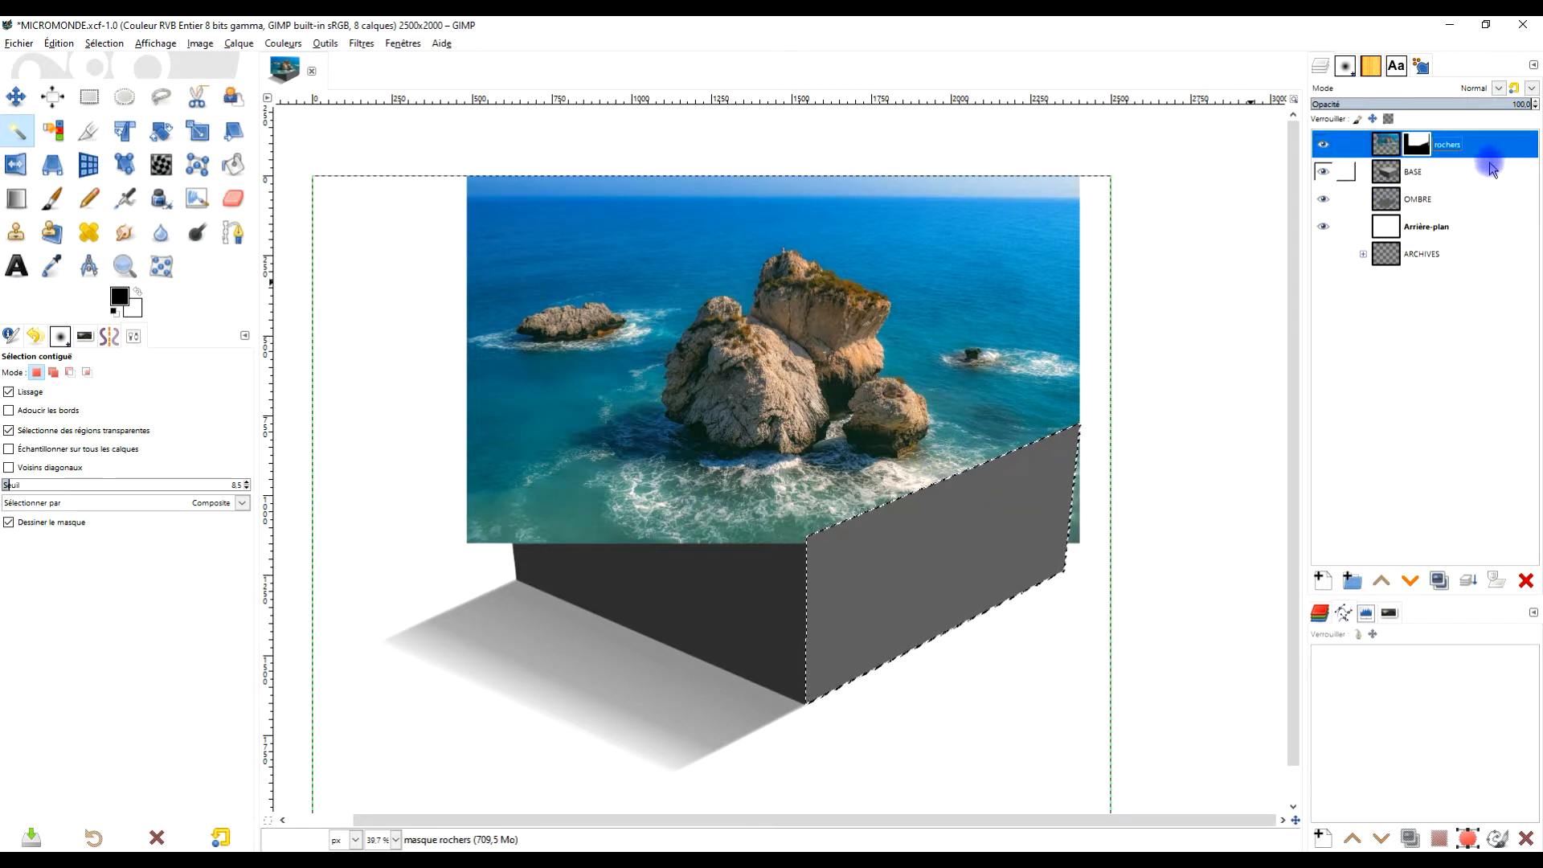
- Select the box's dark left side face on the BASE layer and fill it with black on the rochers layer mask
left_click(1388, 178)
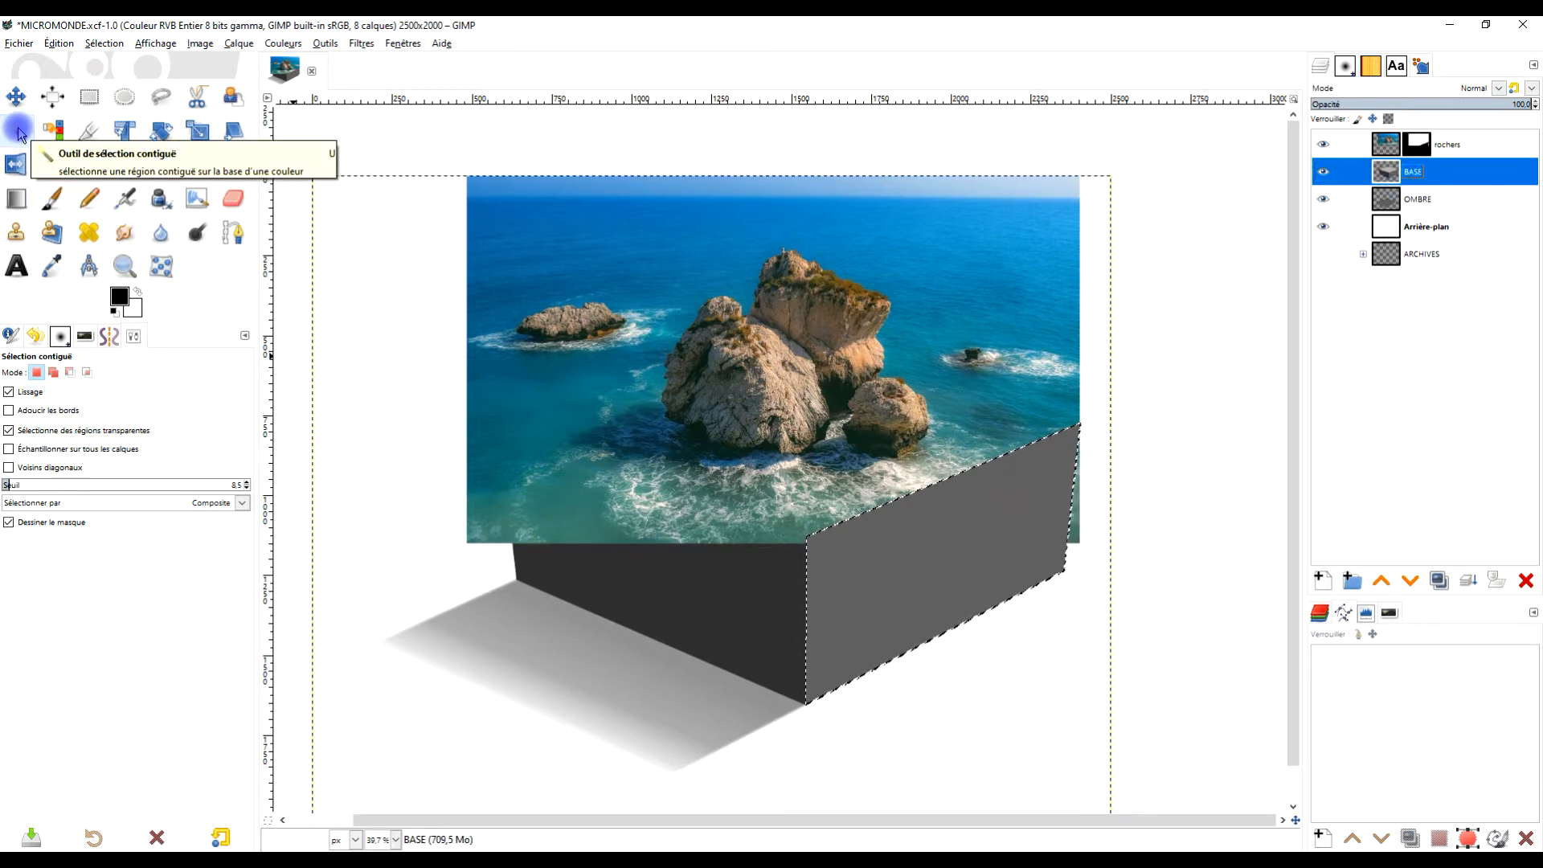
left_click_drag(688, 557, 688, 557)
left_click(1417, 146)
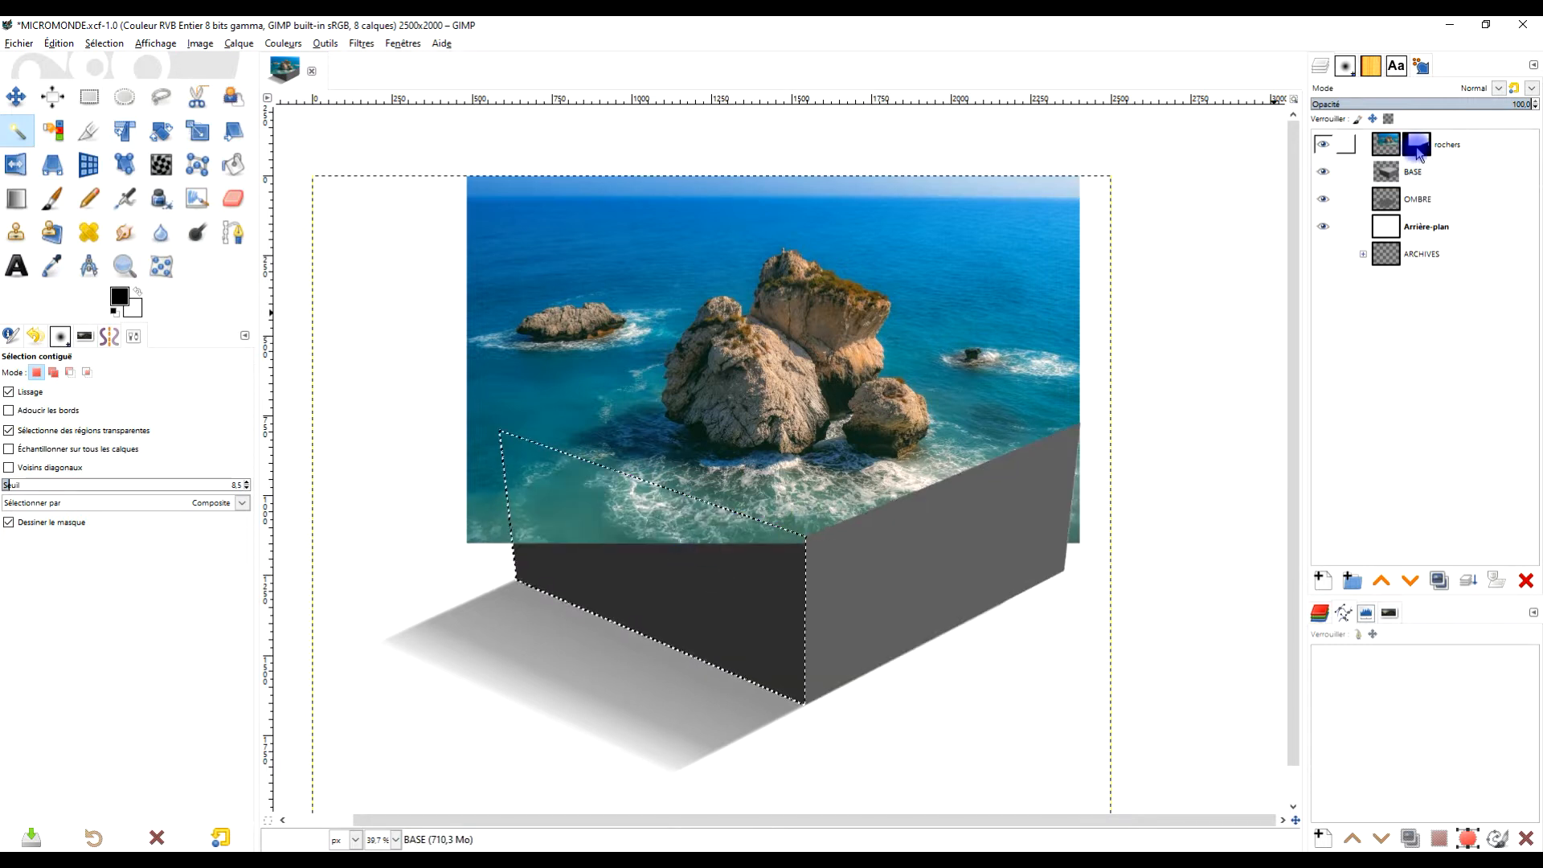
left_click(1417, 148)
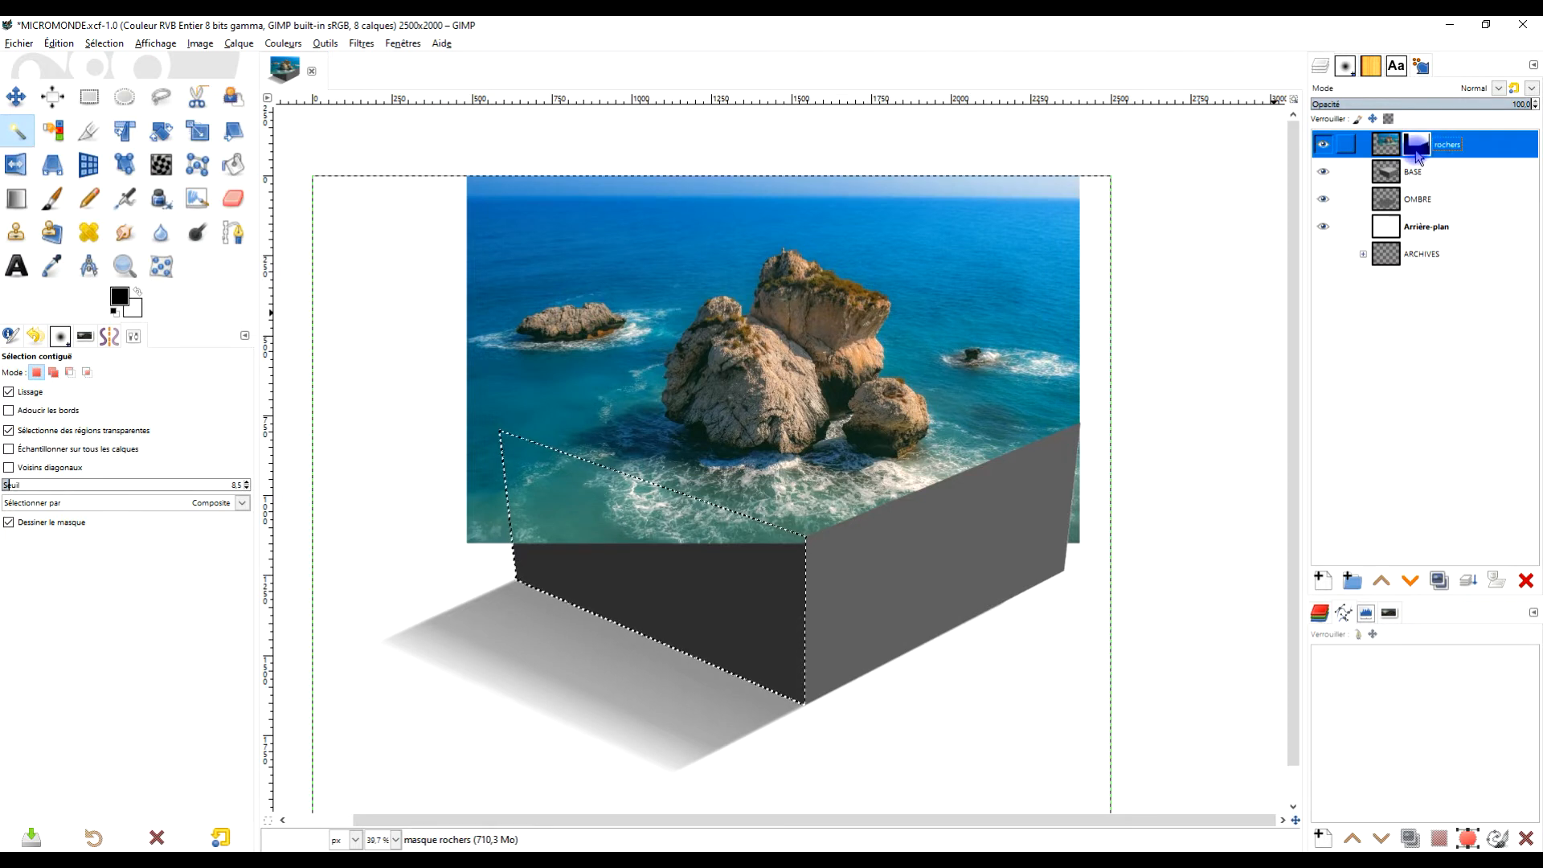
left_click_drag(119, 303, 635, 487)
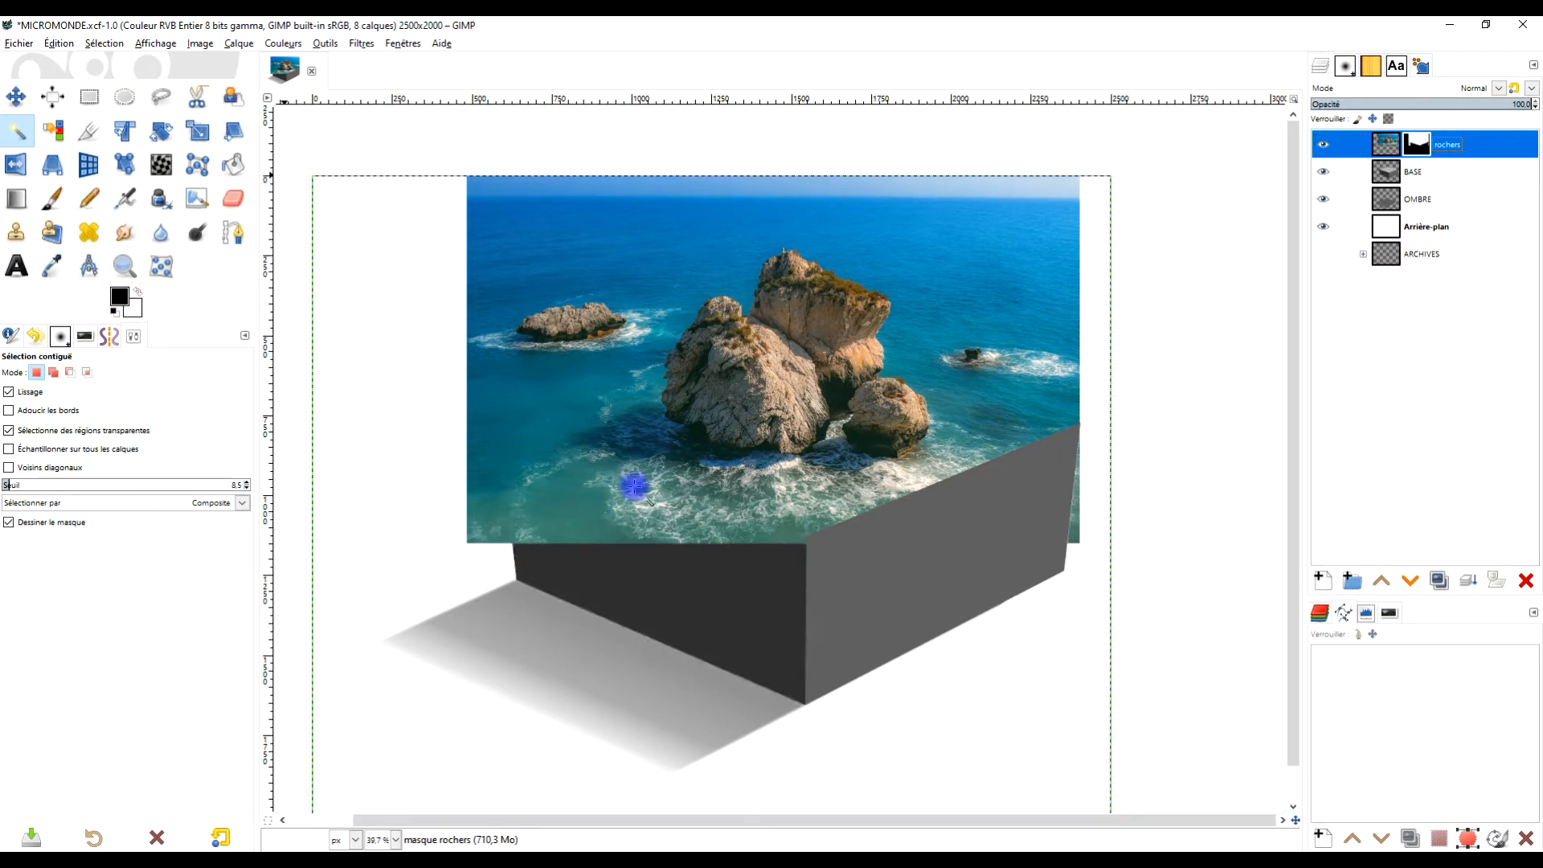
- Select the box's top face on the BASE layer with the Fuzzy Select tool
left_click_drag(861, 311, 860, 433)
left_click_drag(932, 337, 907, 381)
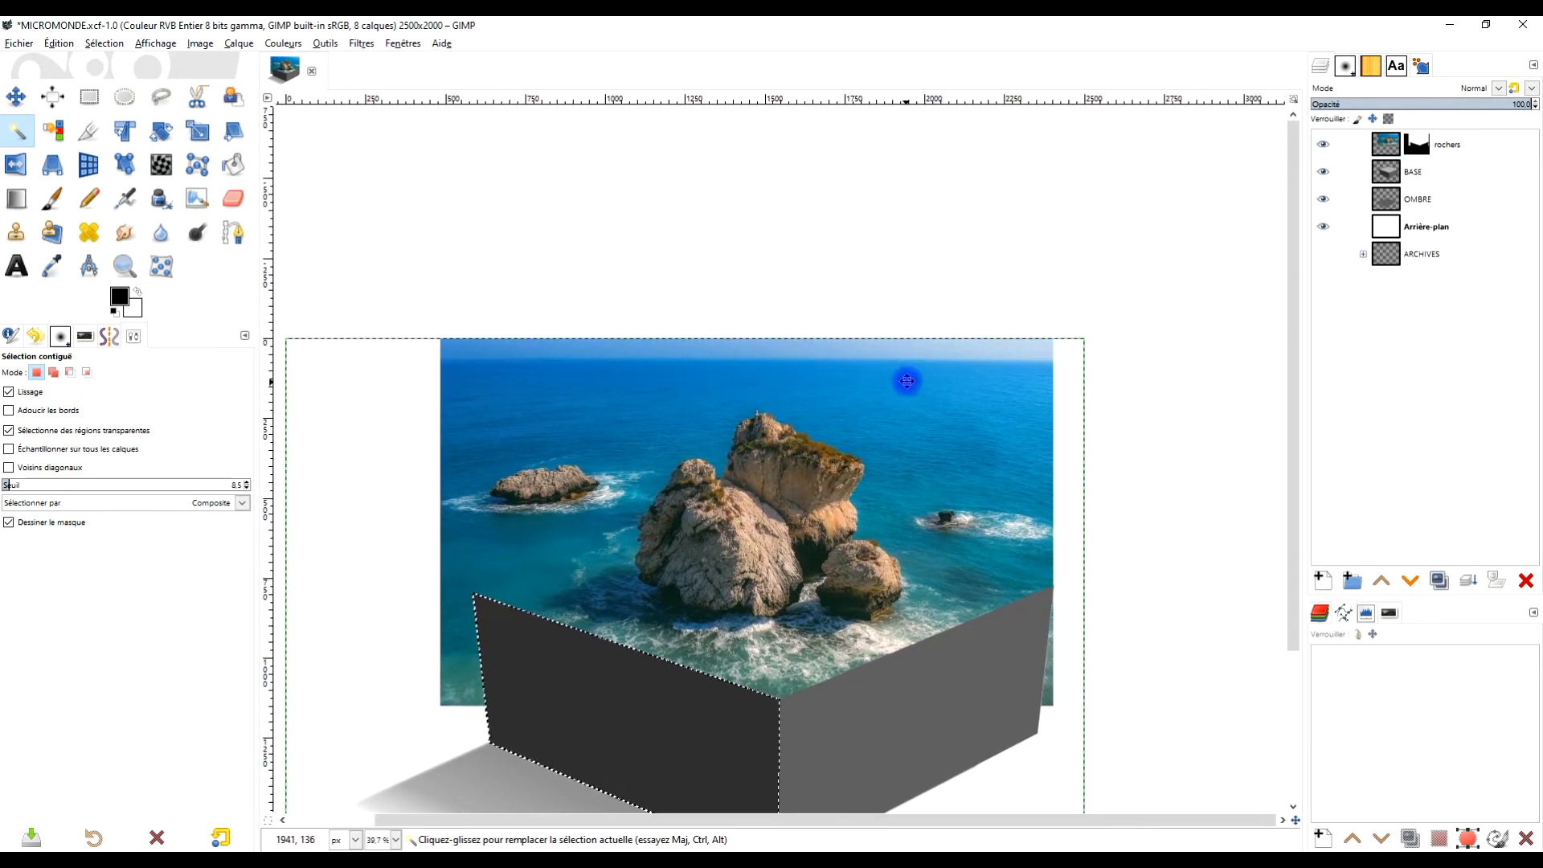
left_click(1417, 146)
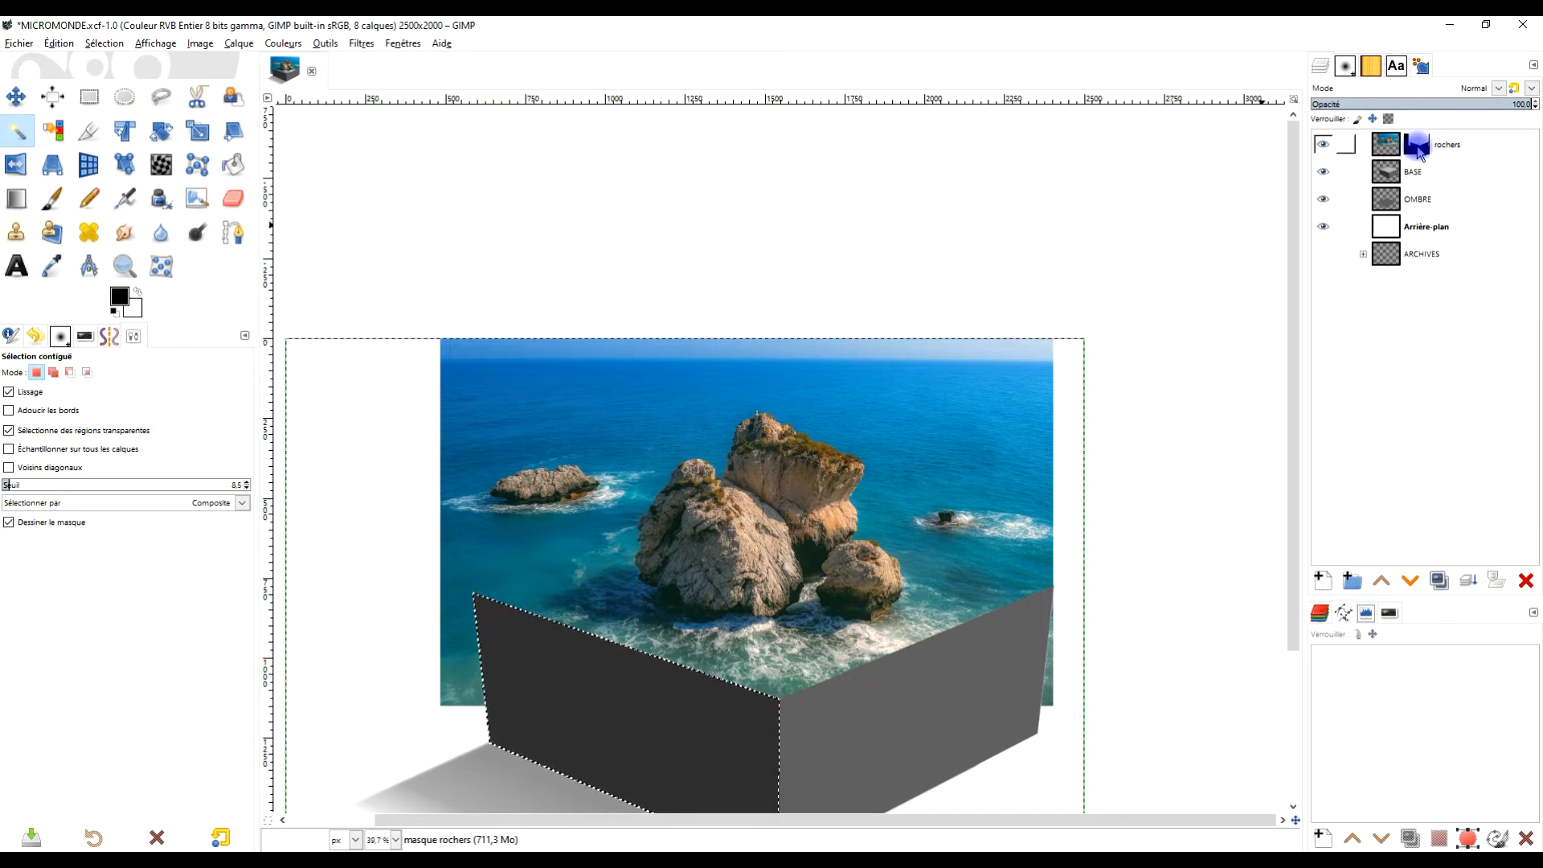
left_click(1389, 173)
left_click(655, 615)
left_click(654, 623)
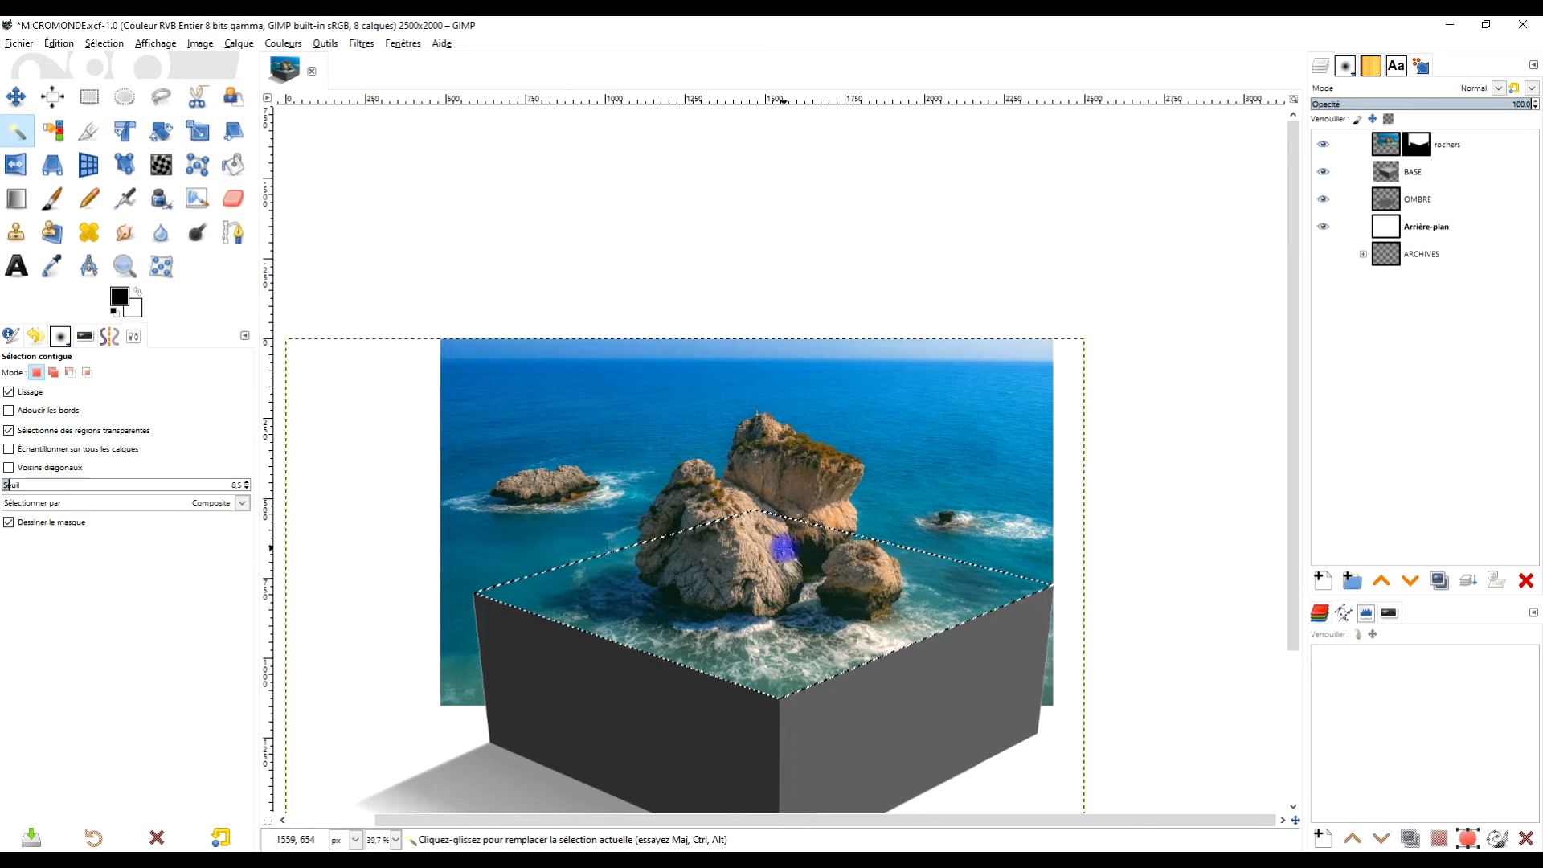
- With Free Select adding to the current selection, trace the left rock's outer edge upward from the back edge of the top face
left_click(157, 101)
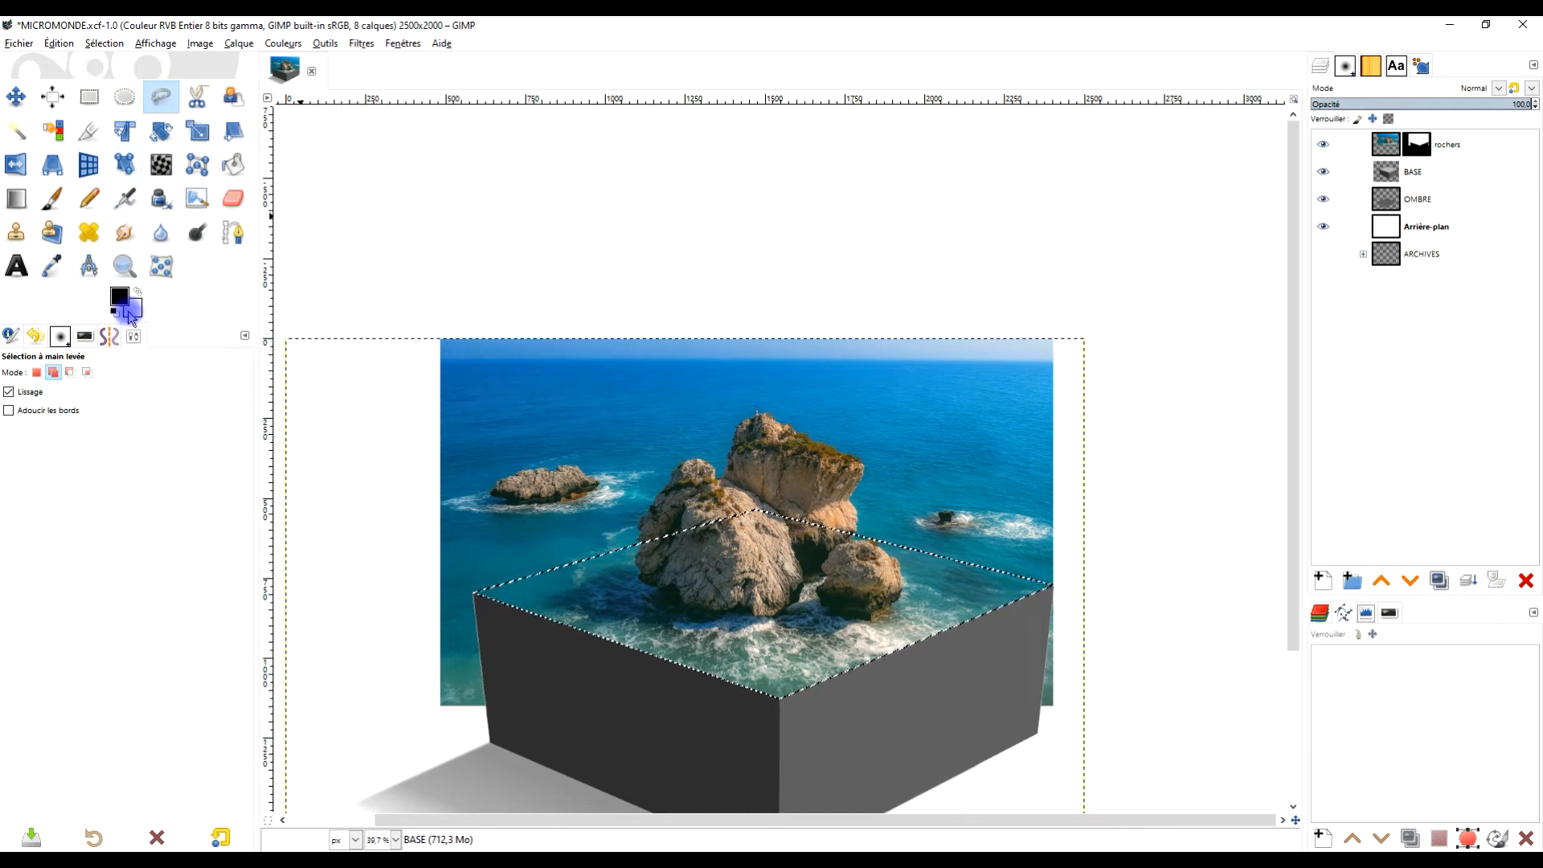
left_click(37, 372)
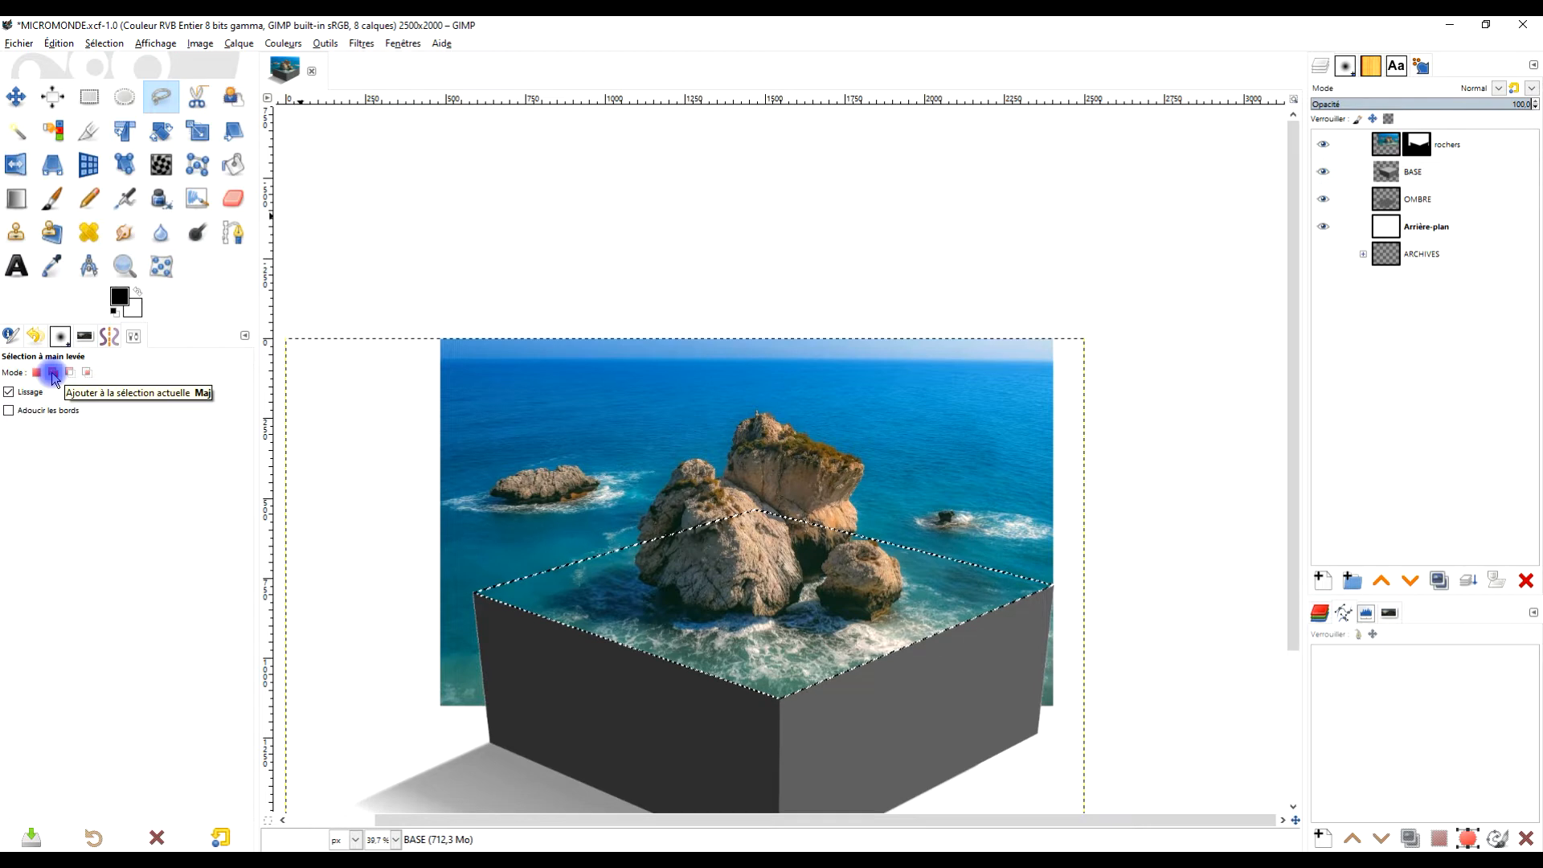
left_click(53, 374)
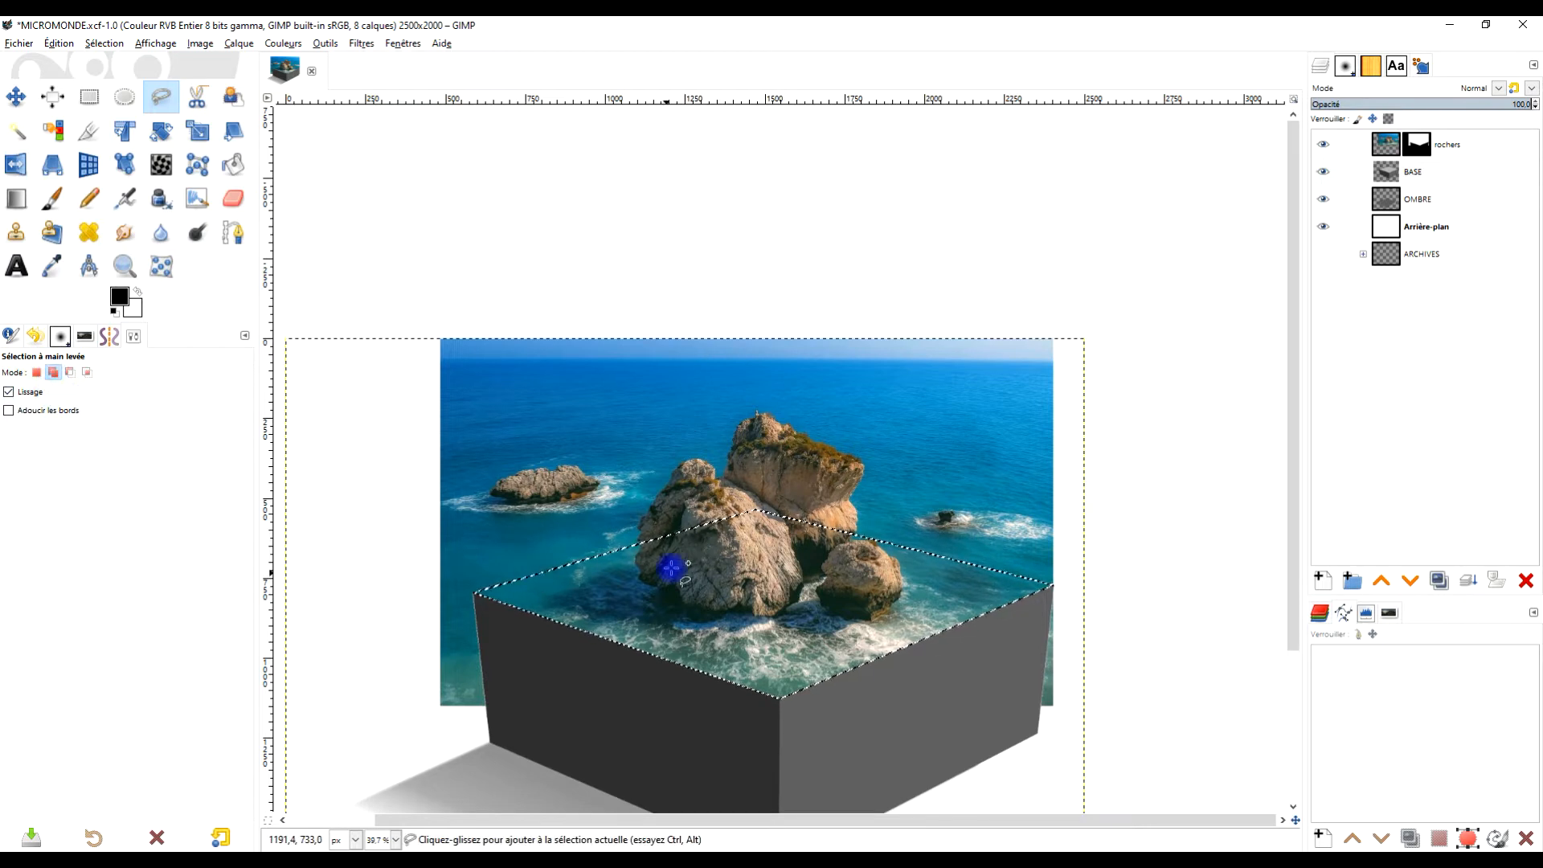
scroll(683, 545, "up", 5, "ctrl")
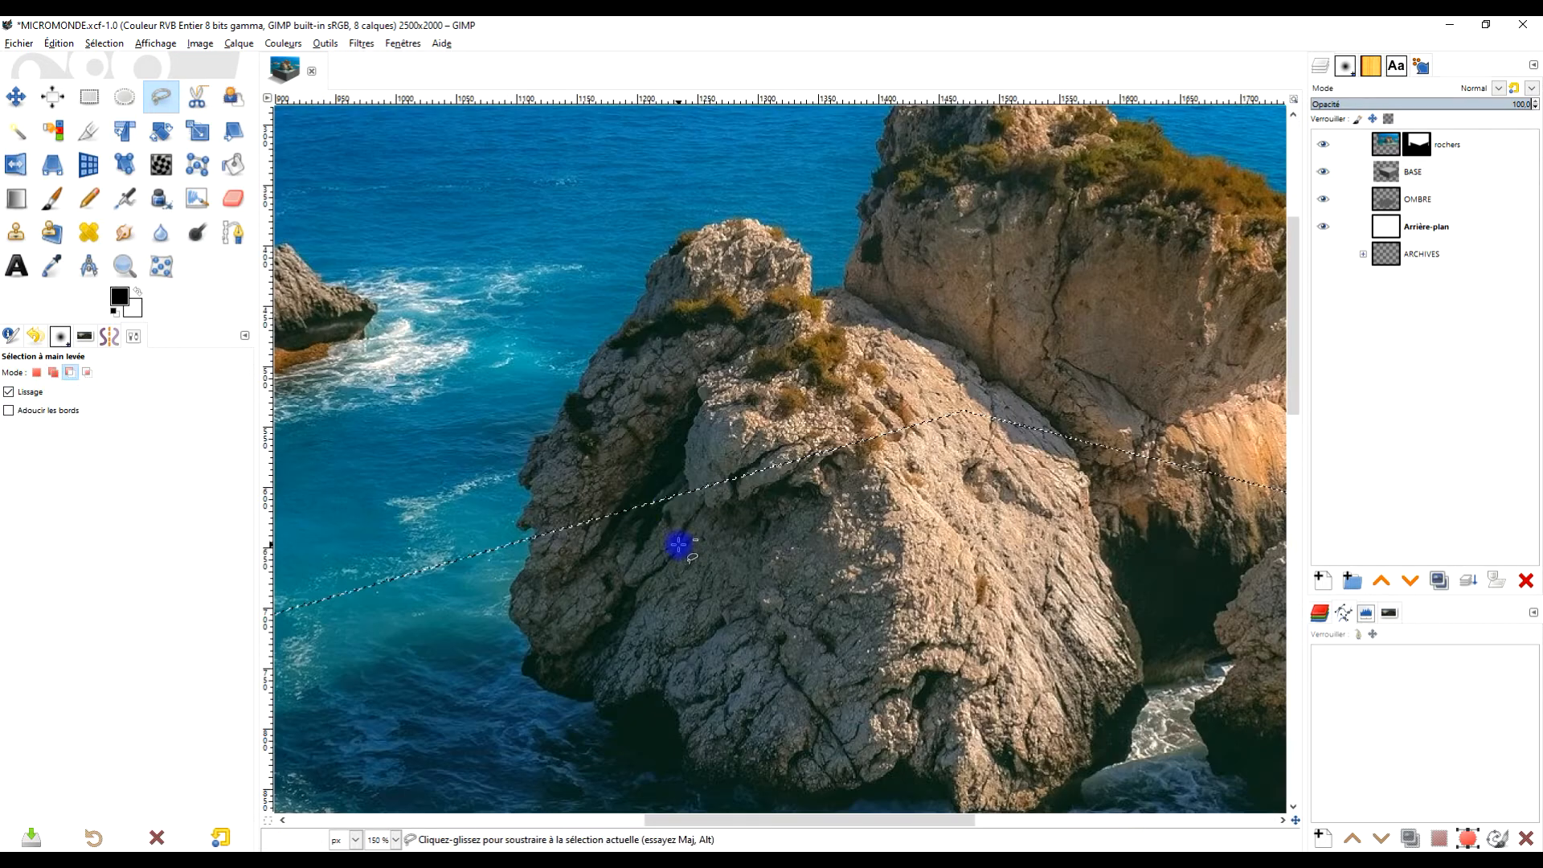
scroll(567, 567, "up", 2, "ctrl")
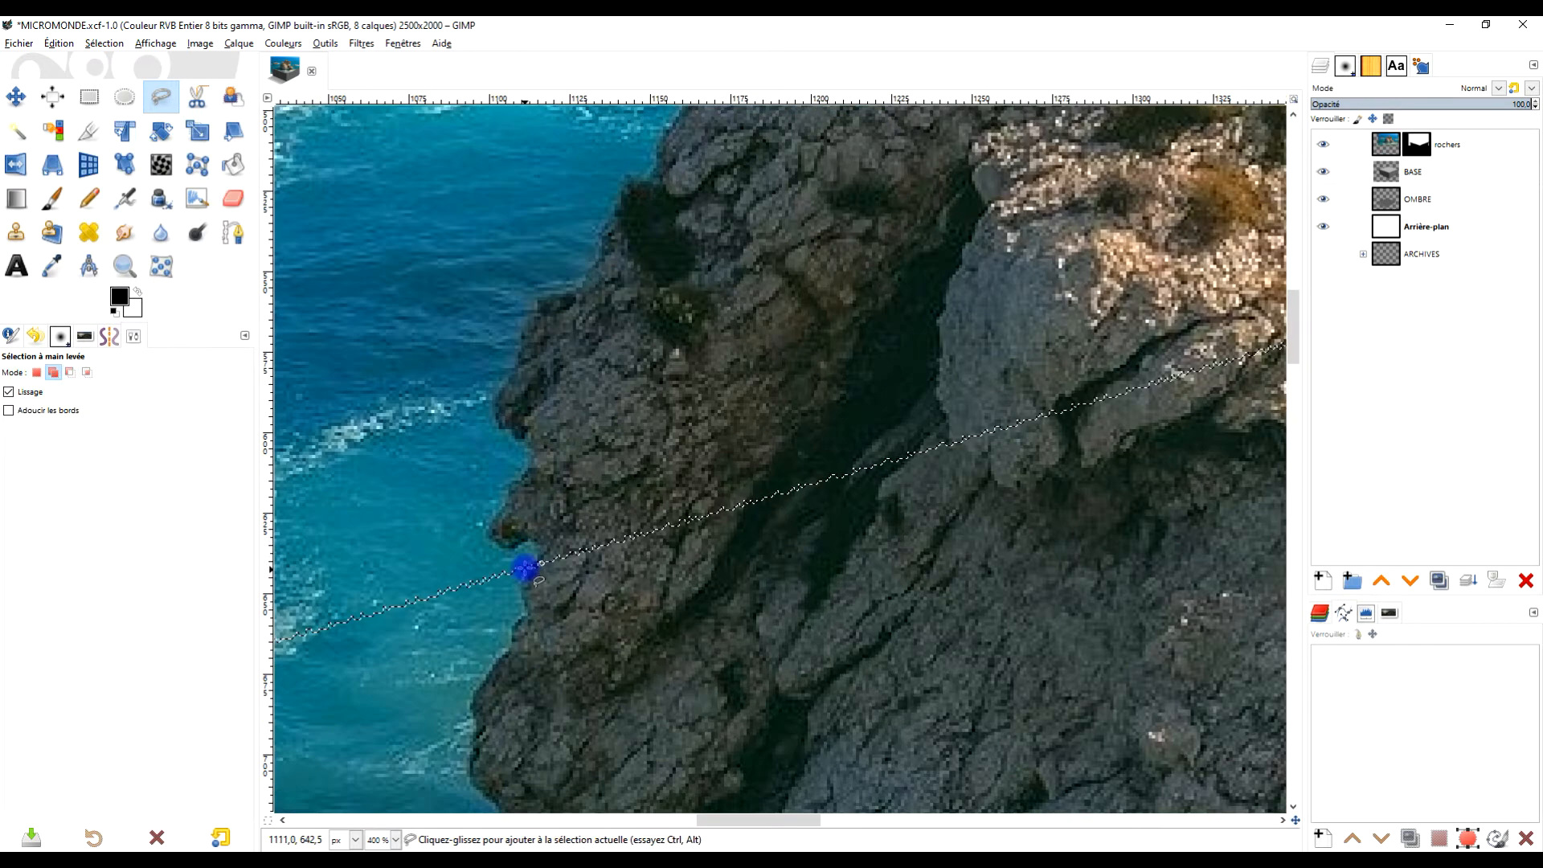
left_click(534, 557)
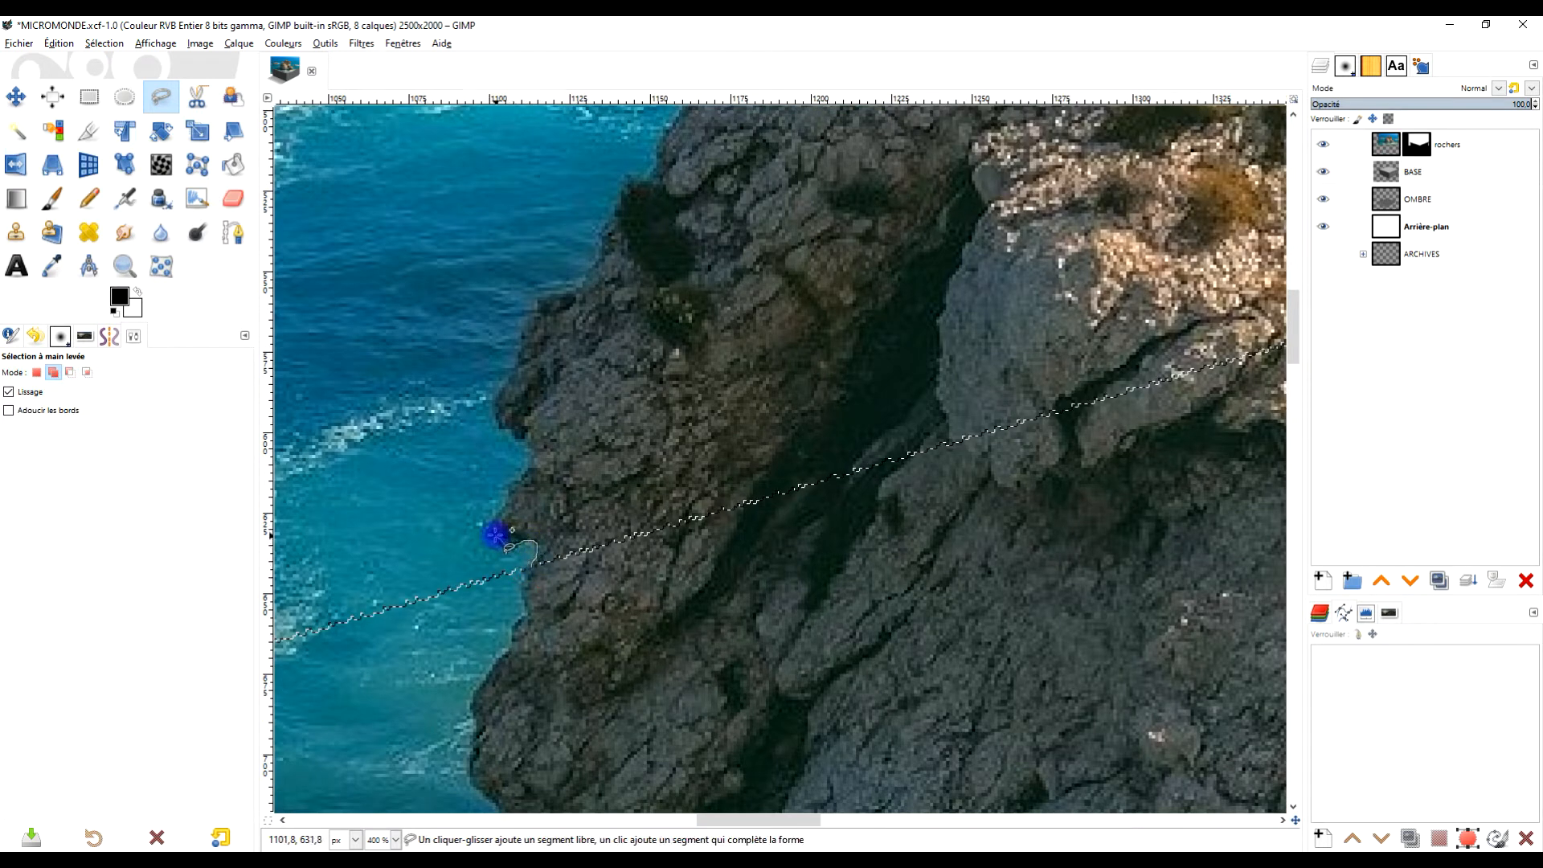
mouse_move(510, 489)
left_mouse_down()
mouse_move(500, 404)
mouse_move(521, 329)
mouse_move(571, 295)
left_mouse_up()
left_click_drag(695, 557, 686, 569)
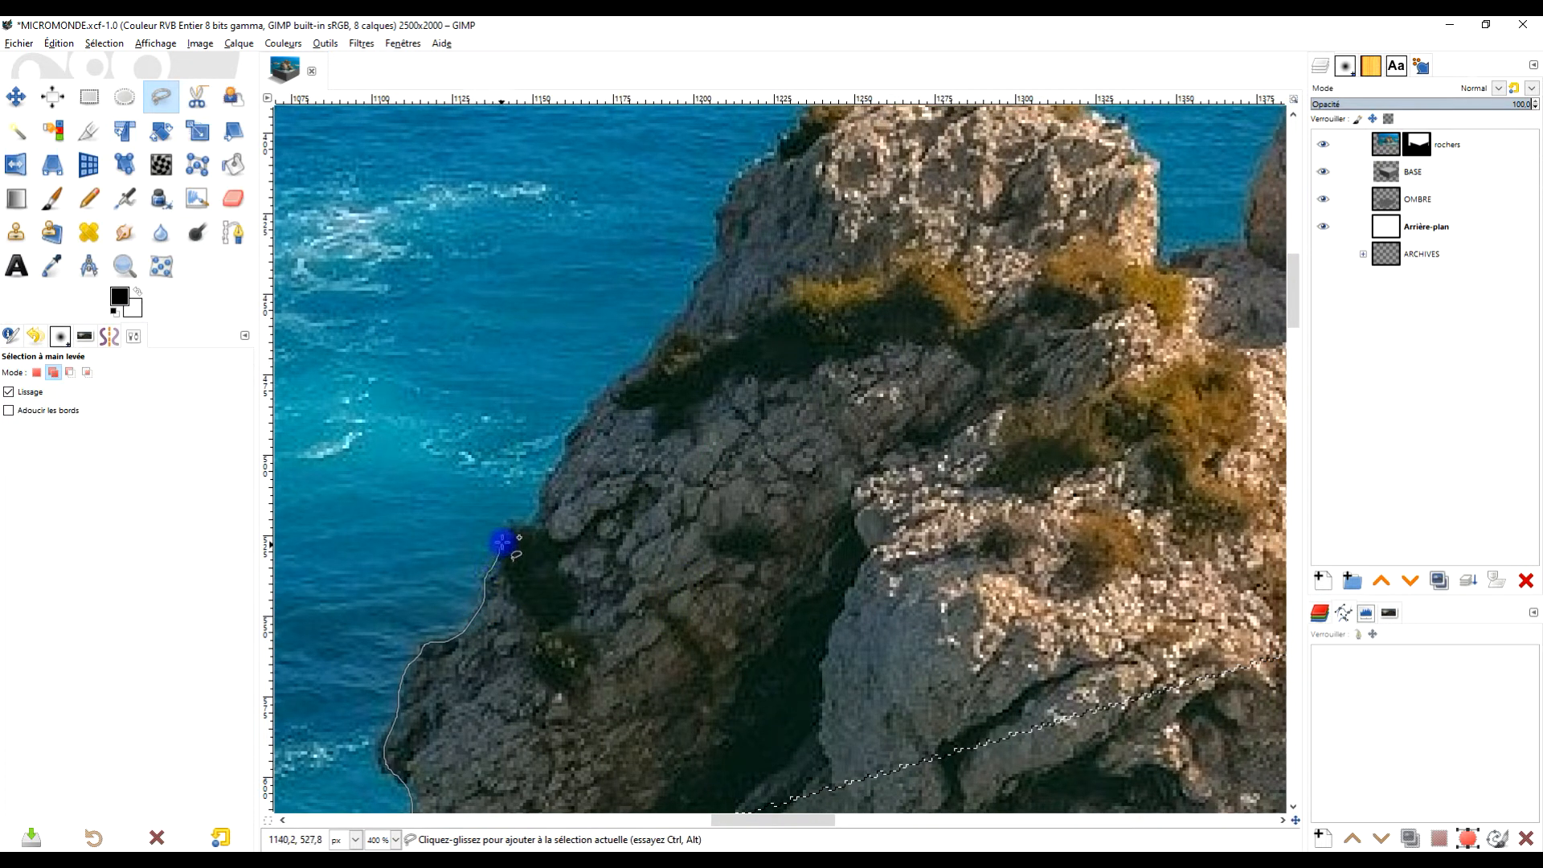
left_click_drag(541, 508, 556, 470)
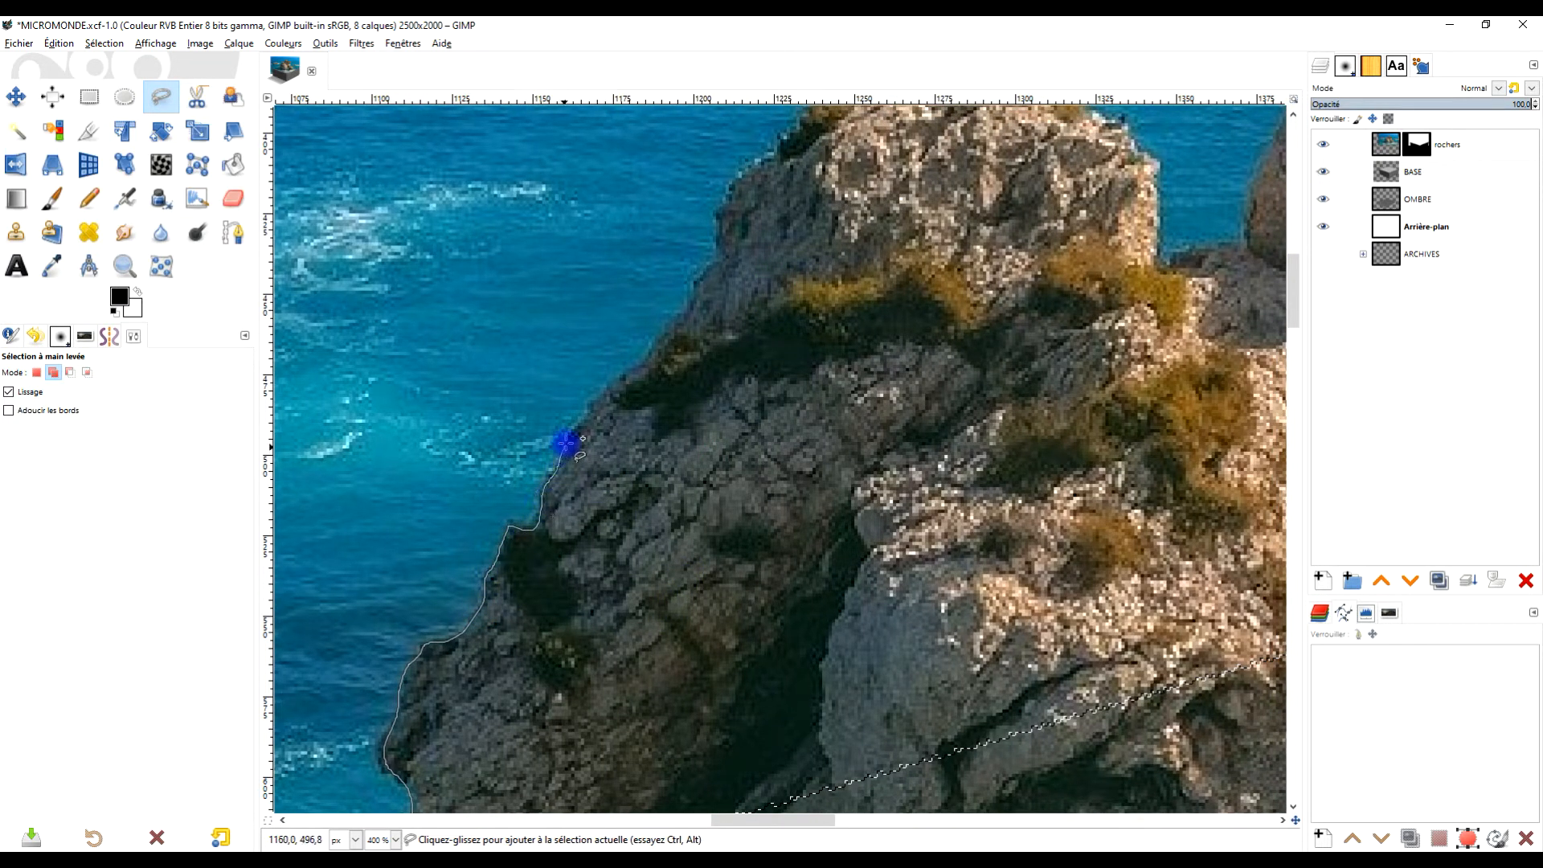
- Continue the freehand outline over the left rock's peak and down to the gap beside the taller rear rock
mouse_move(851, 320)
left_mouse_down()
mouse_move(734, 844)
mouse_move(726, 589)
left_mouse_up()
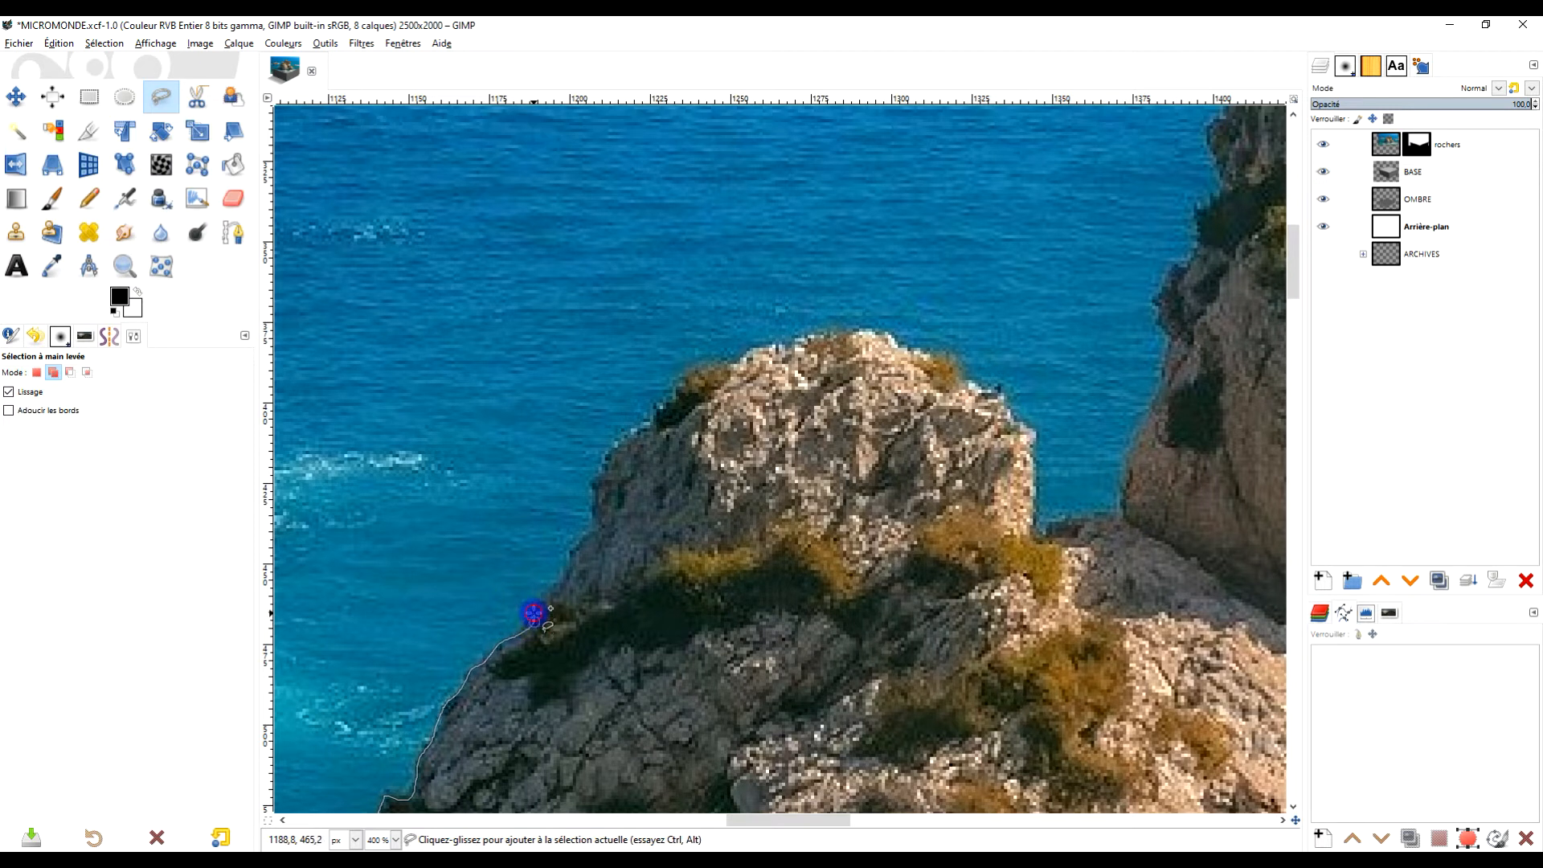
left_click_drag(596, 504, 611, 455)
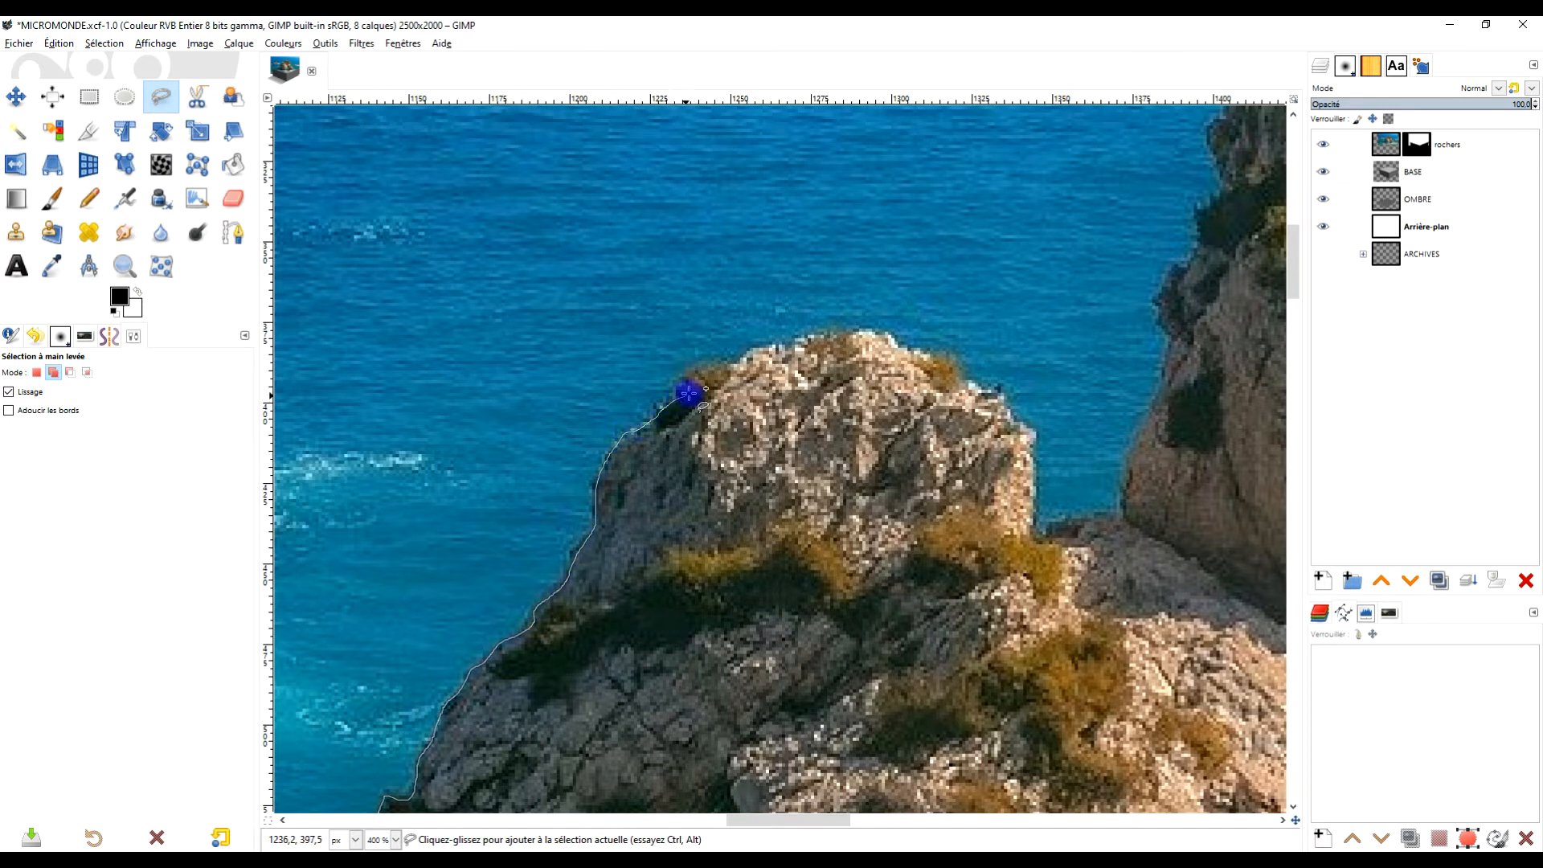
mouse_move(706, 374)
left_mouse_down()
mouse_move(781, 347)
mouse_move(896, 341)
mouse_move(1005, 404)
left_mouse_up()
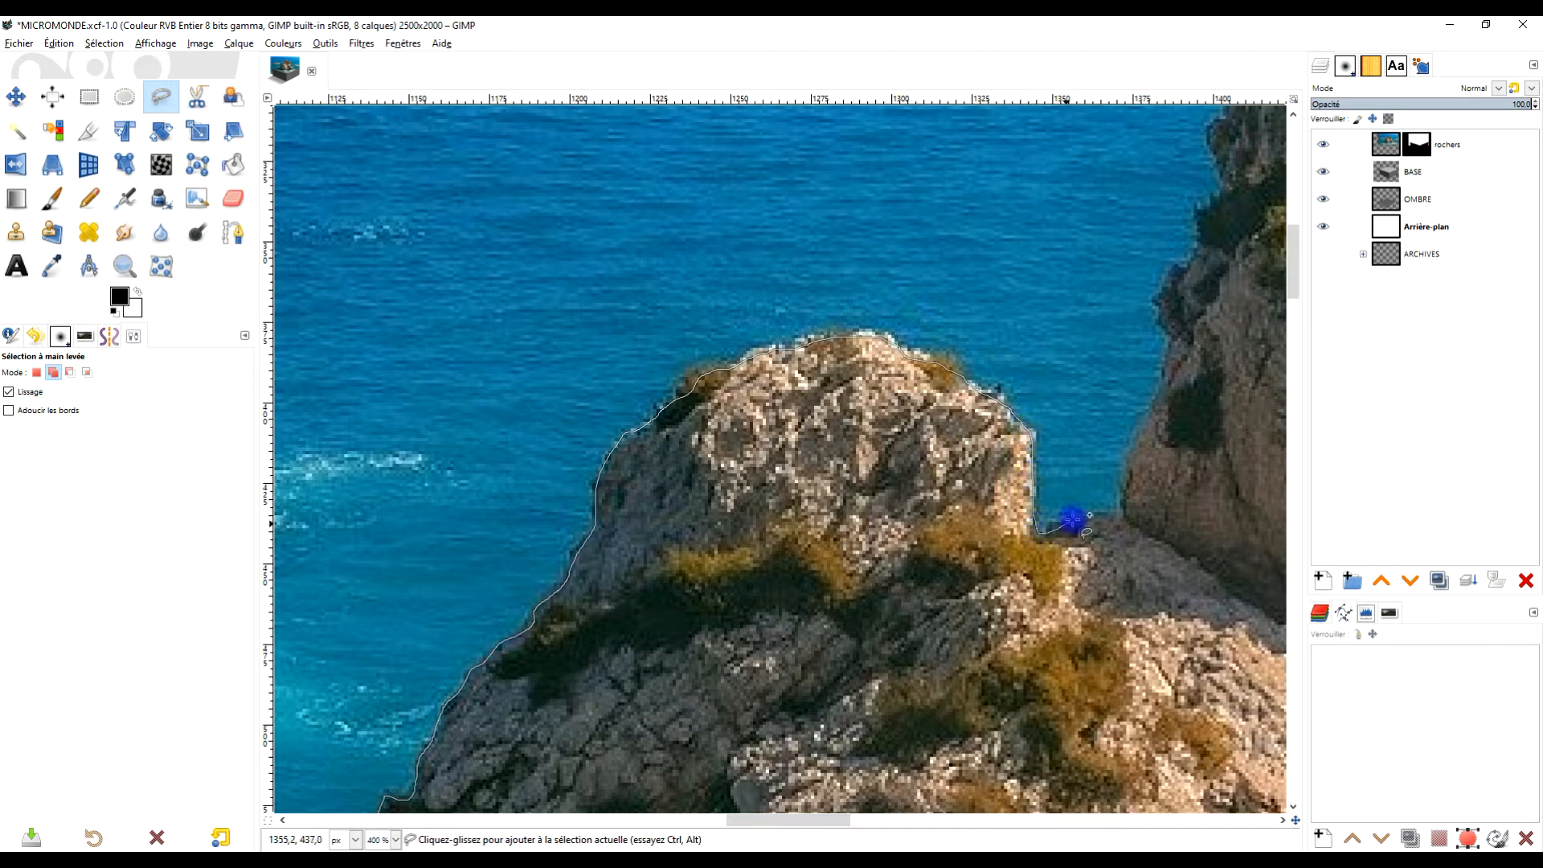
- Trace the freehand outline up the left edge of the taller rear rock towards its summit
scroll(1158, 540, "down", 2)
left_click_drag(1166, 730, 820, 620)
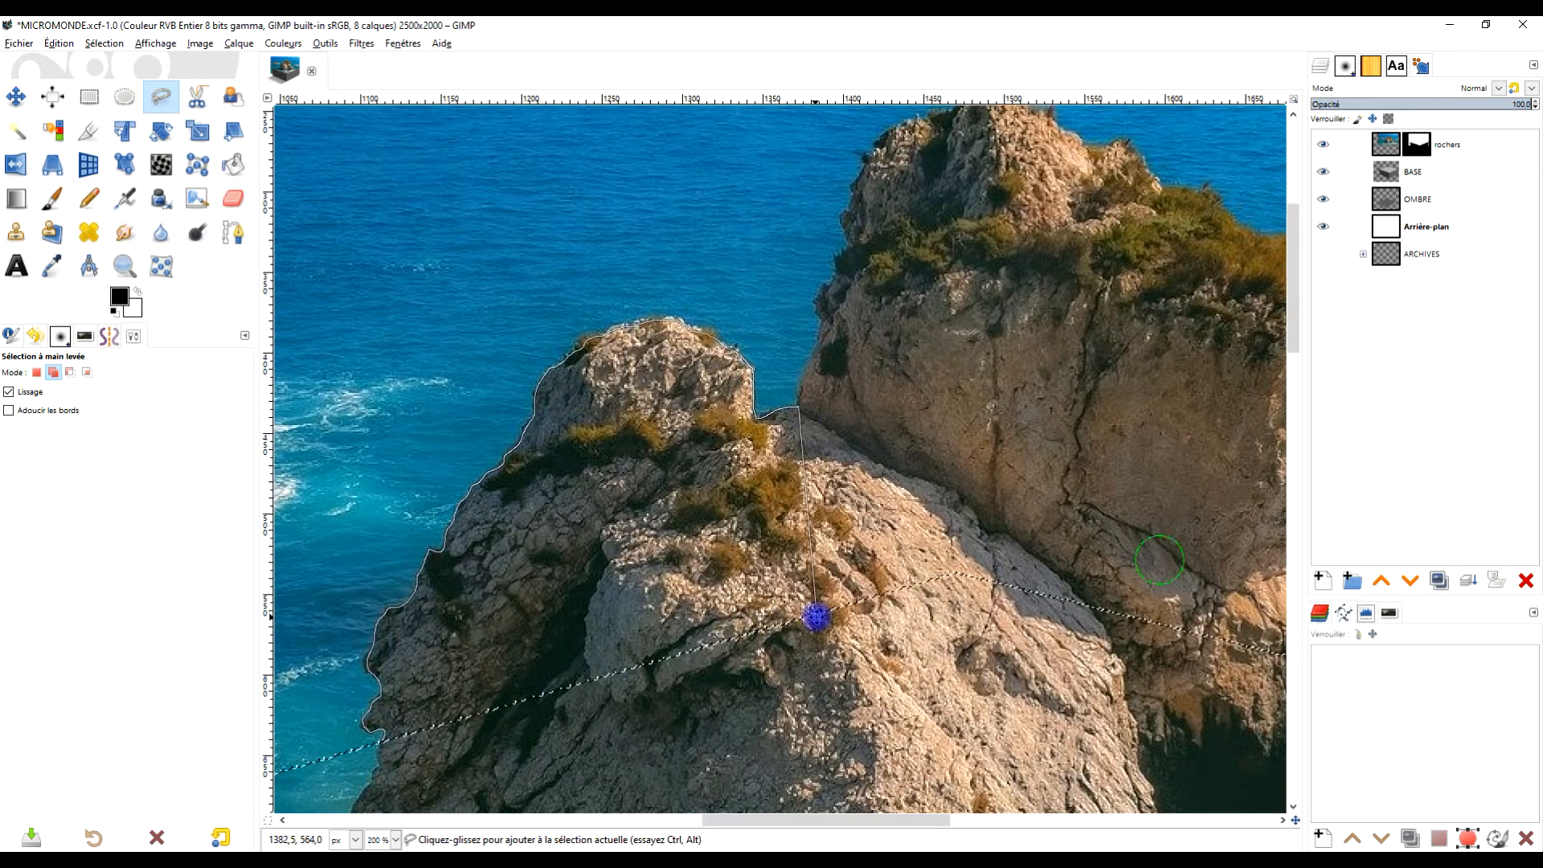
scroll(826, 426, "up", 2)
left_click_drag(834, 393, 729, 572)
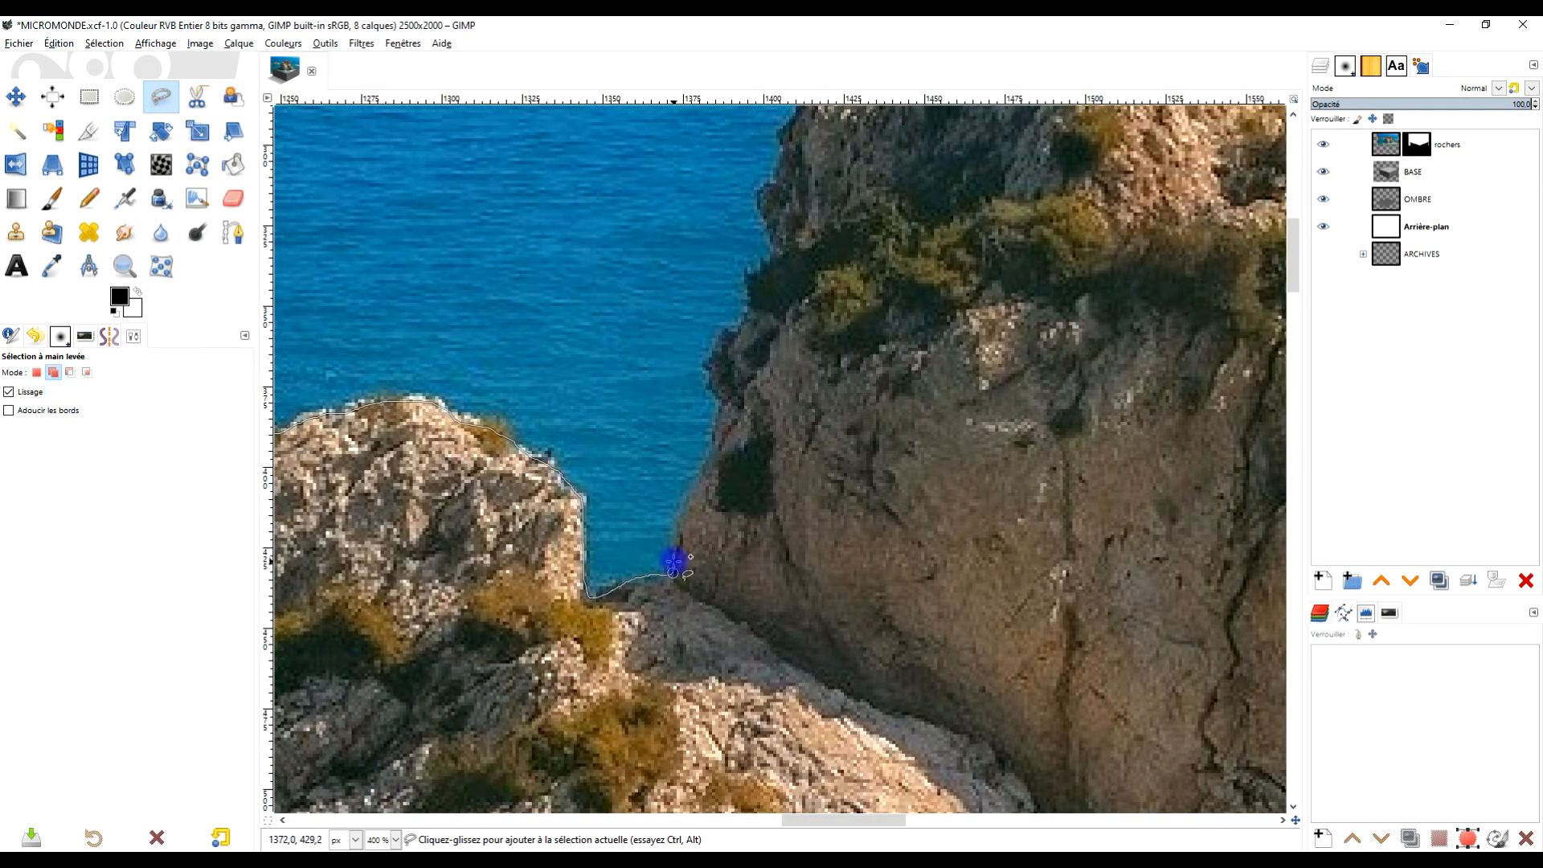
left_click_drag(699, 468, 715, 429)
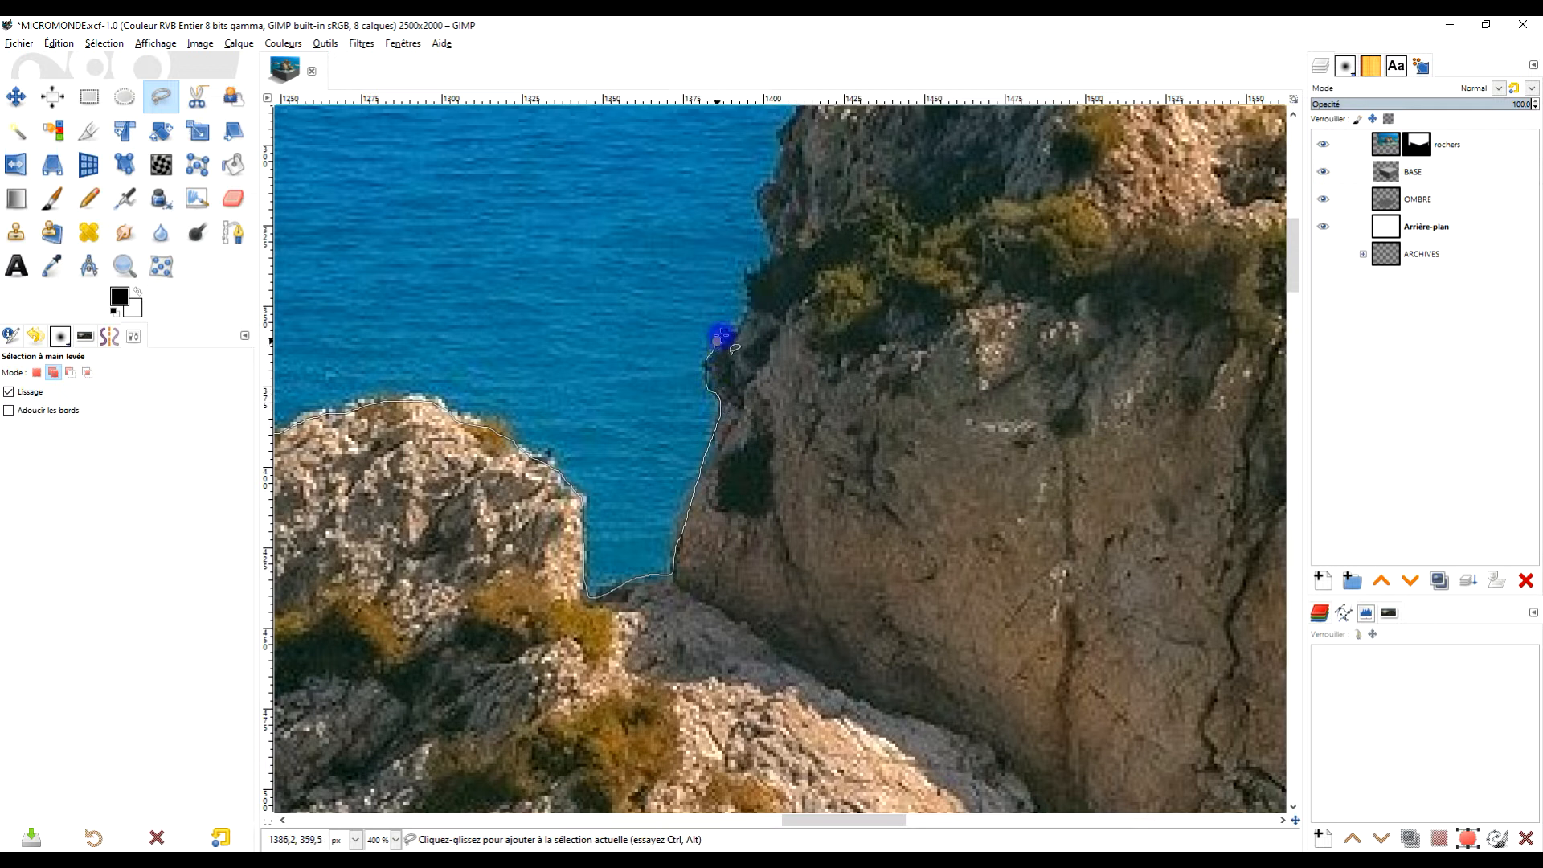
mouse_move(922, 206)
left_mouse_down()
mouse_move(885, 416)
mouse_move(812, 596)
left_mouse_up()
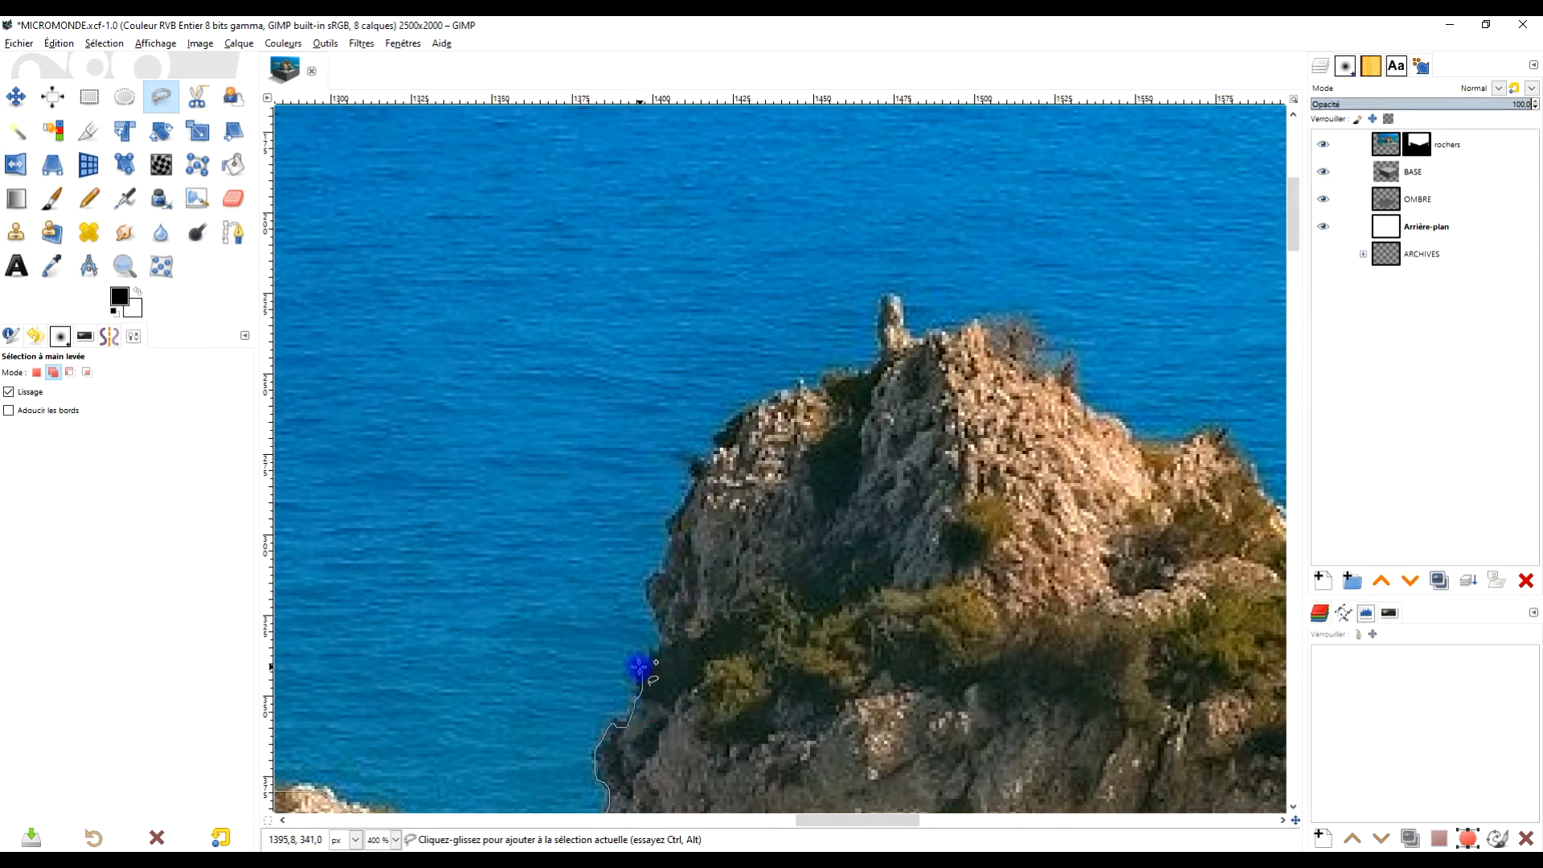
left_click_drag(657, 573, 670, 542)
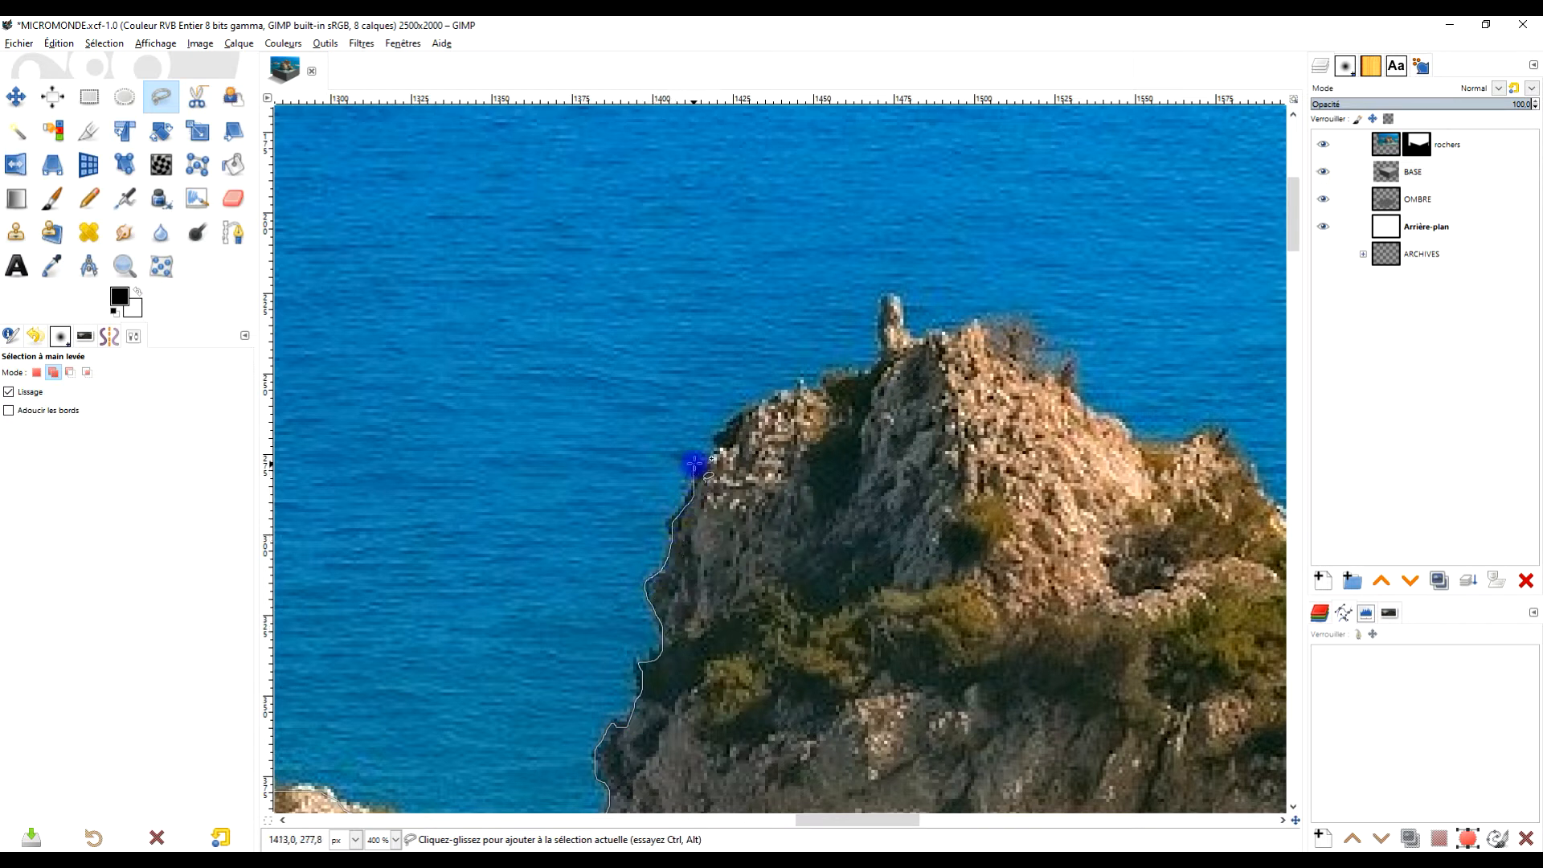
left_click_drag(766, 394, 812, 380)
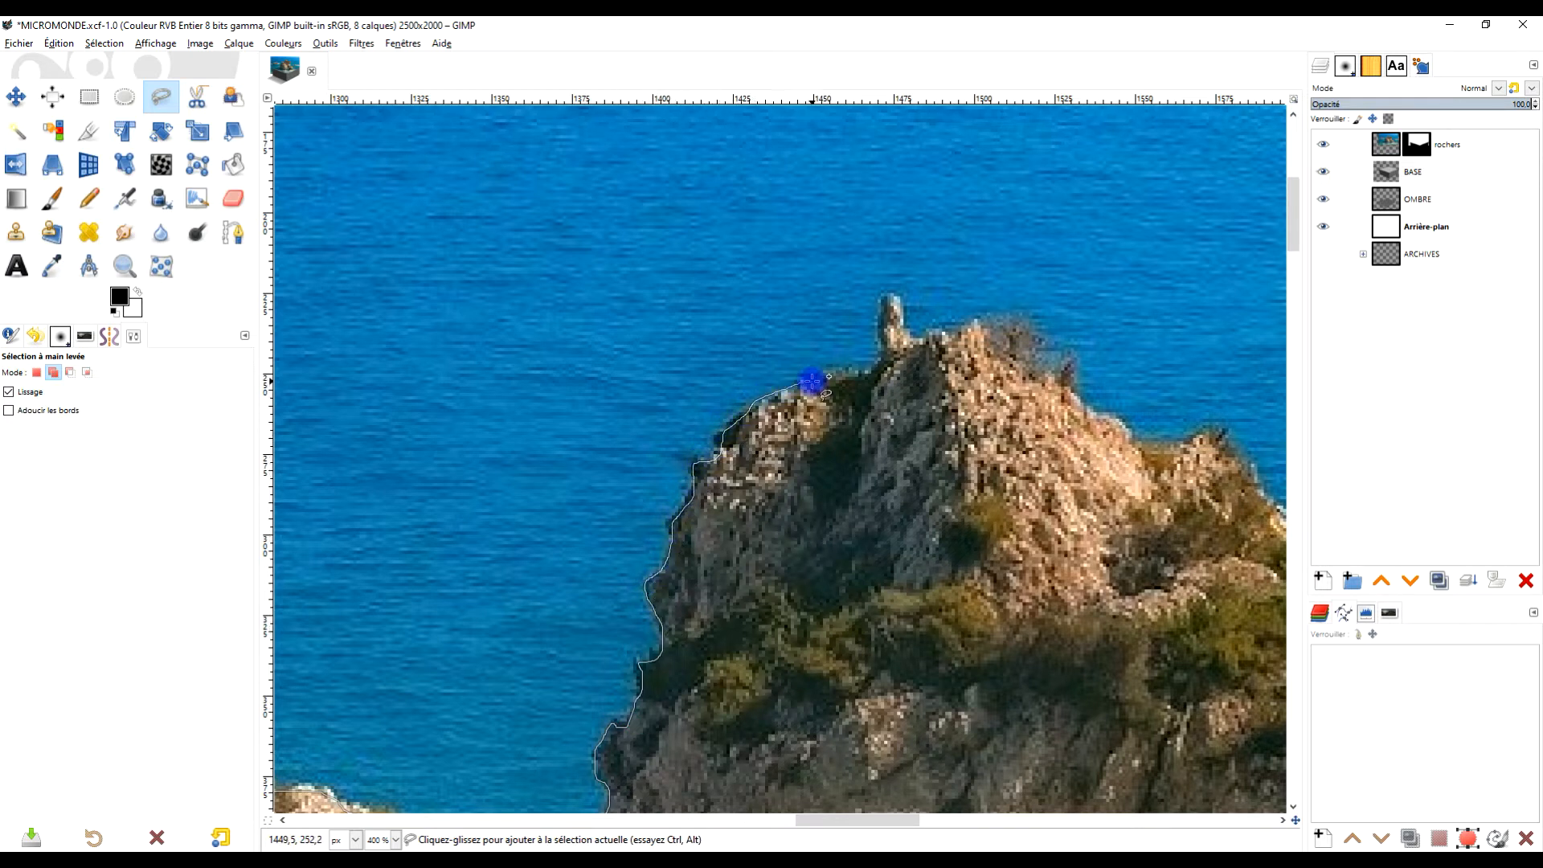
- Trace around the summit pinnacle, along the vegetated ridge and down the rear rock's right edge into the top face selection
left_click_drag(1039, 388, 959, 581)
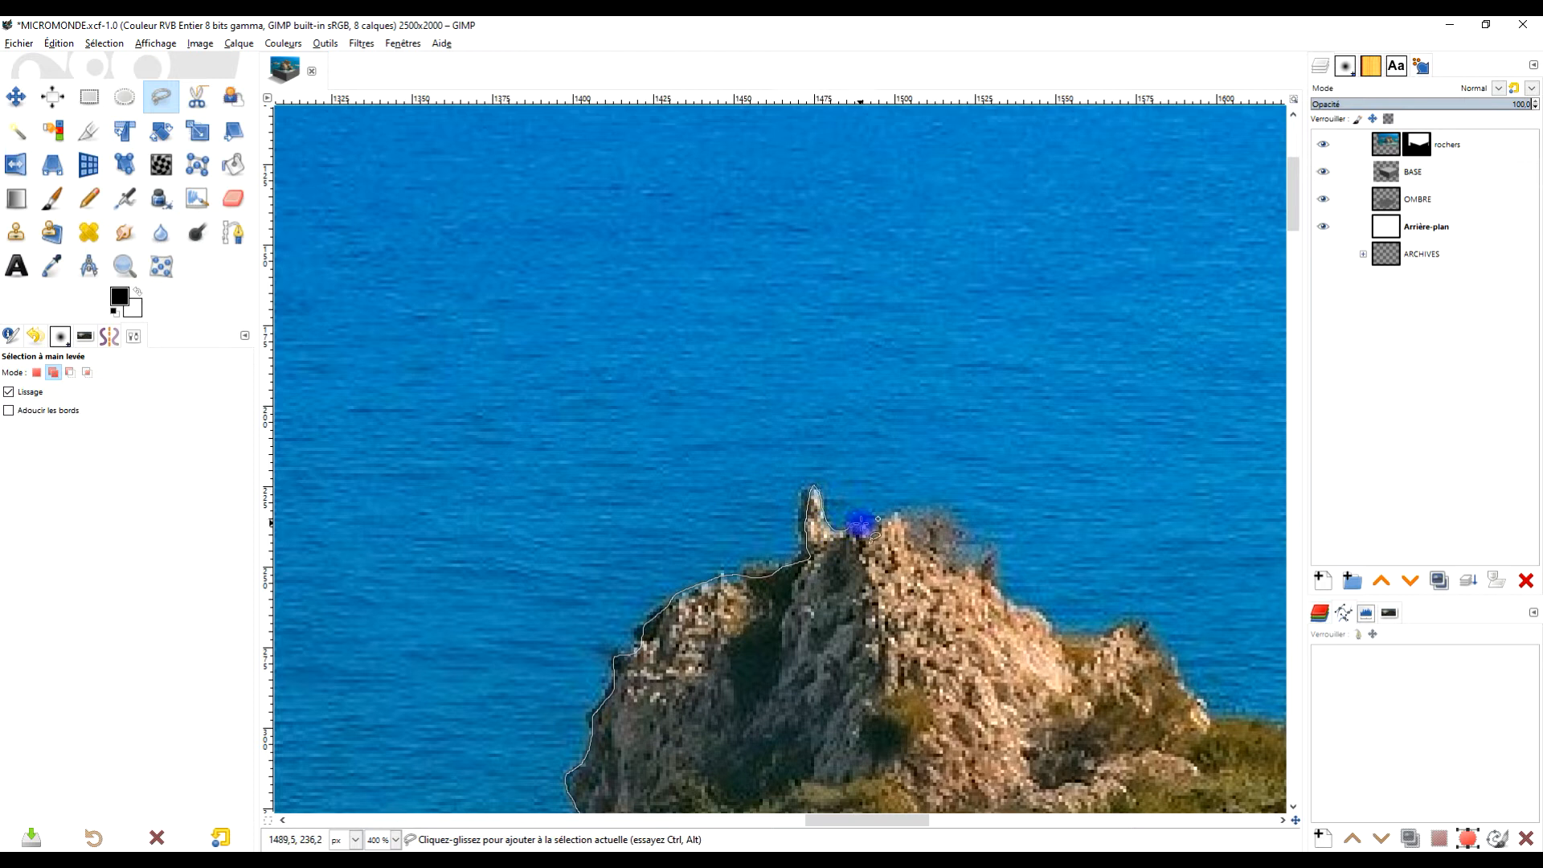
mouse_move(934, 534)
left_mouse_down()
mouse_move(1051, 626)
mouse_move(560, 287)
left_mouse_up()
scroll(610, 298, "down", 3)
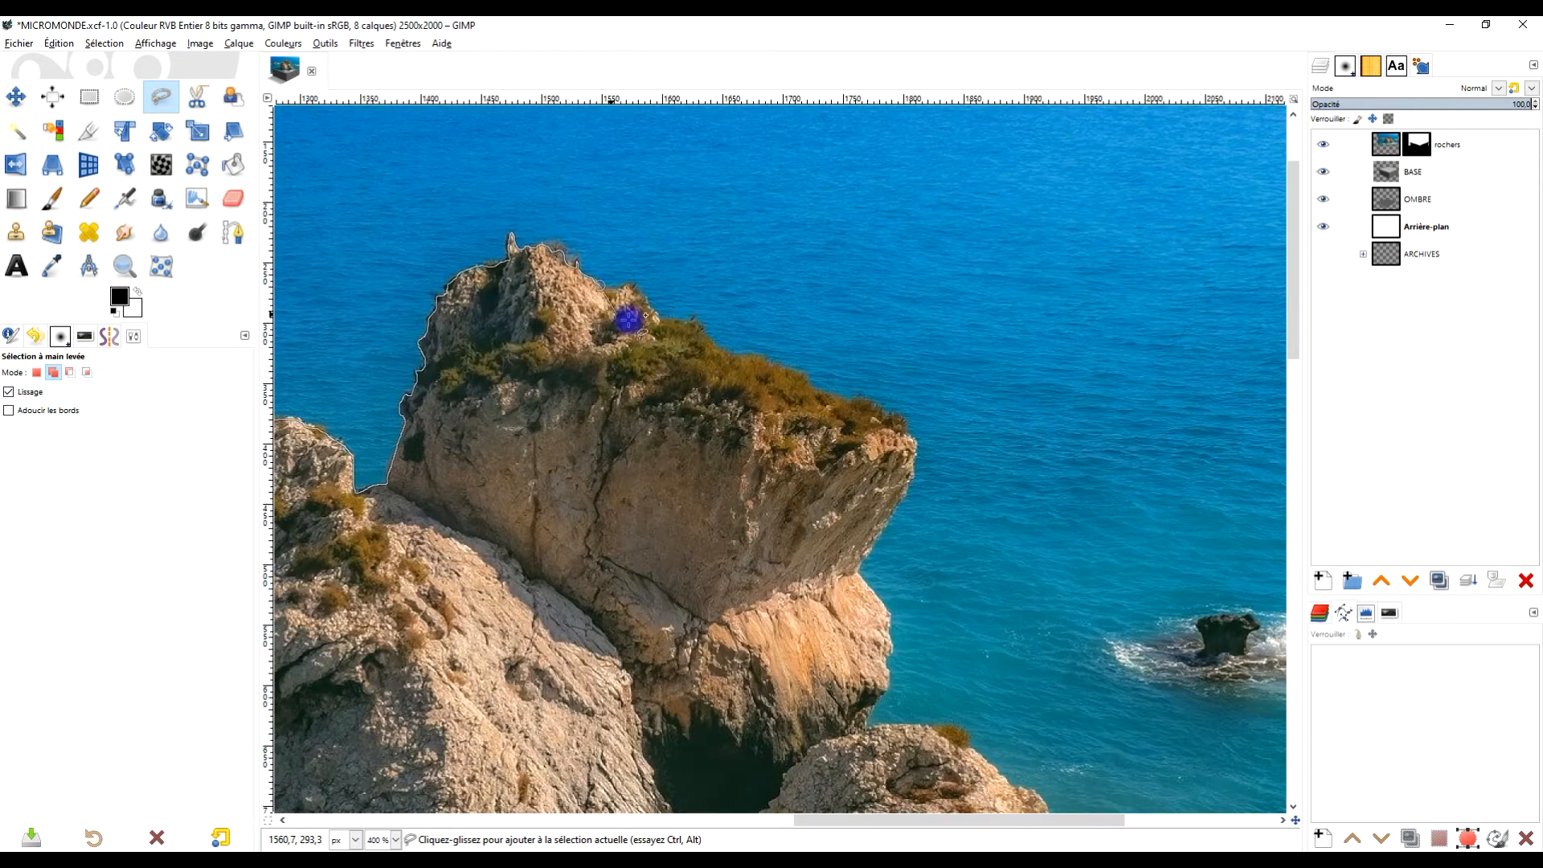
mouse_move(567, 408)
left_mouse_down()
mouse_move(623, 442)
mouse_move(653, 438)
mouse_move(693, 474)
mouse_move(777, 501)
mouse_move(751, 233)
mouse_move(812, 258)
mouse_move(736, 187)
mouse_move(812, 220)
mouse_move(816, 296)
left_mouse_up()
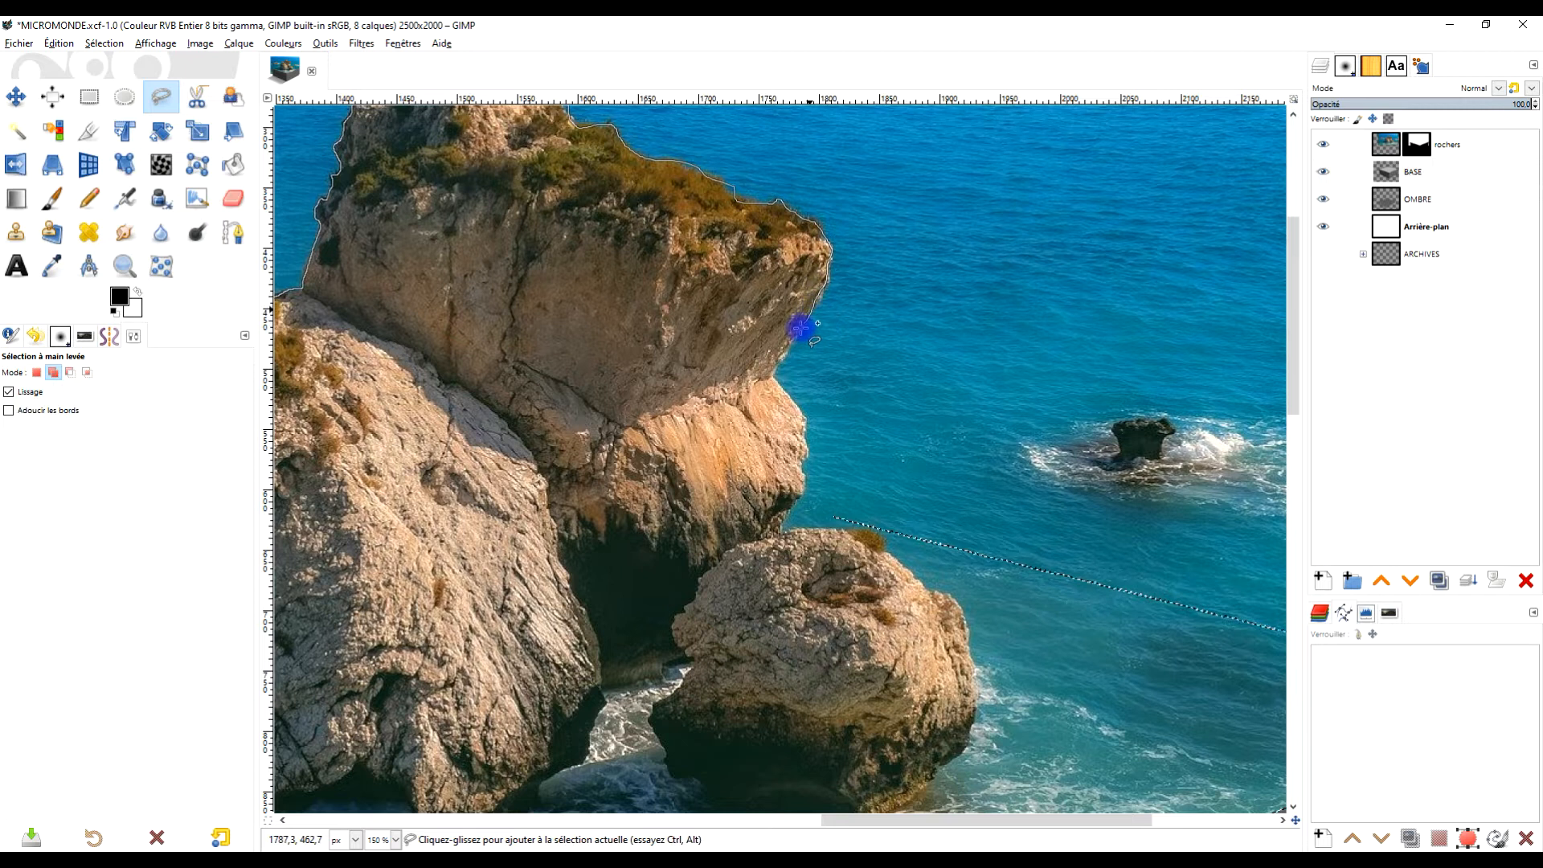
mouse_move(770, 373)
left_mouse_down()
mouse_move(804, 421)
mouse_move(804, 510)
mouse_move(751, 475)
mouse_move(750, 536)
mouse_move(816, 428)
mouse_move(806, 412)
mouse_move(748, 567)
mouse_move(691, 628)
mouse_move(852, 426)
left_mouse_up()
- Close the freehand outline across the rocks at its starting point and add the traced area to the selection
key("3")
key("1")
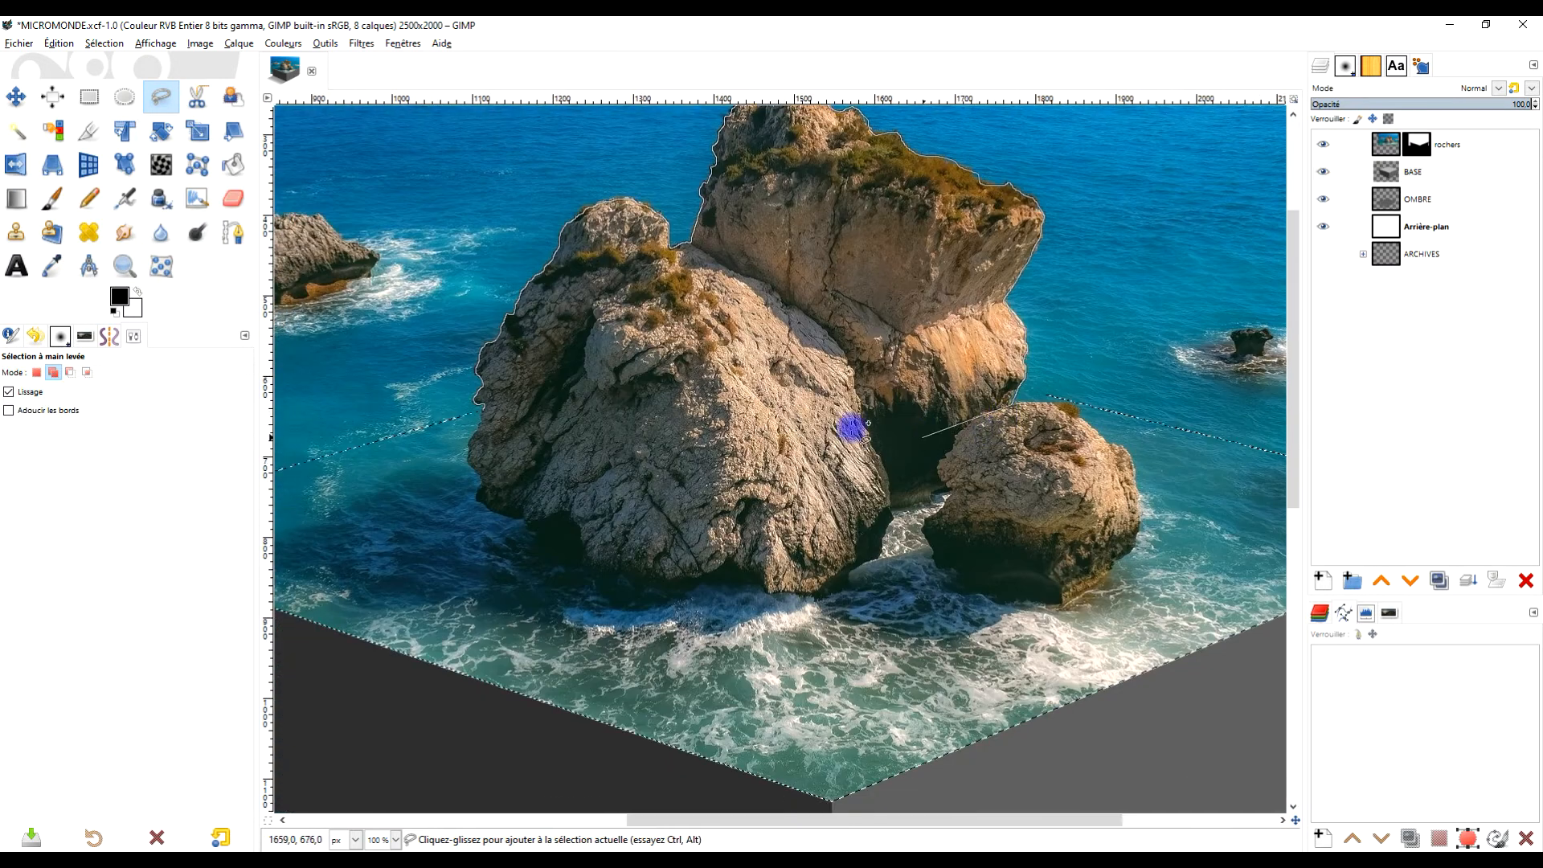
scroll(515, 410, "up", 2)
scroll(456, 413, "up", 2)
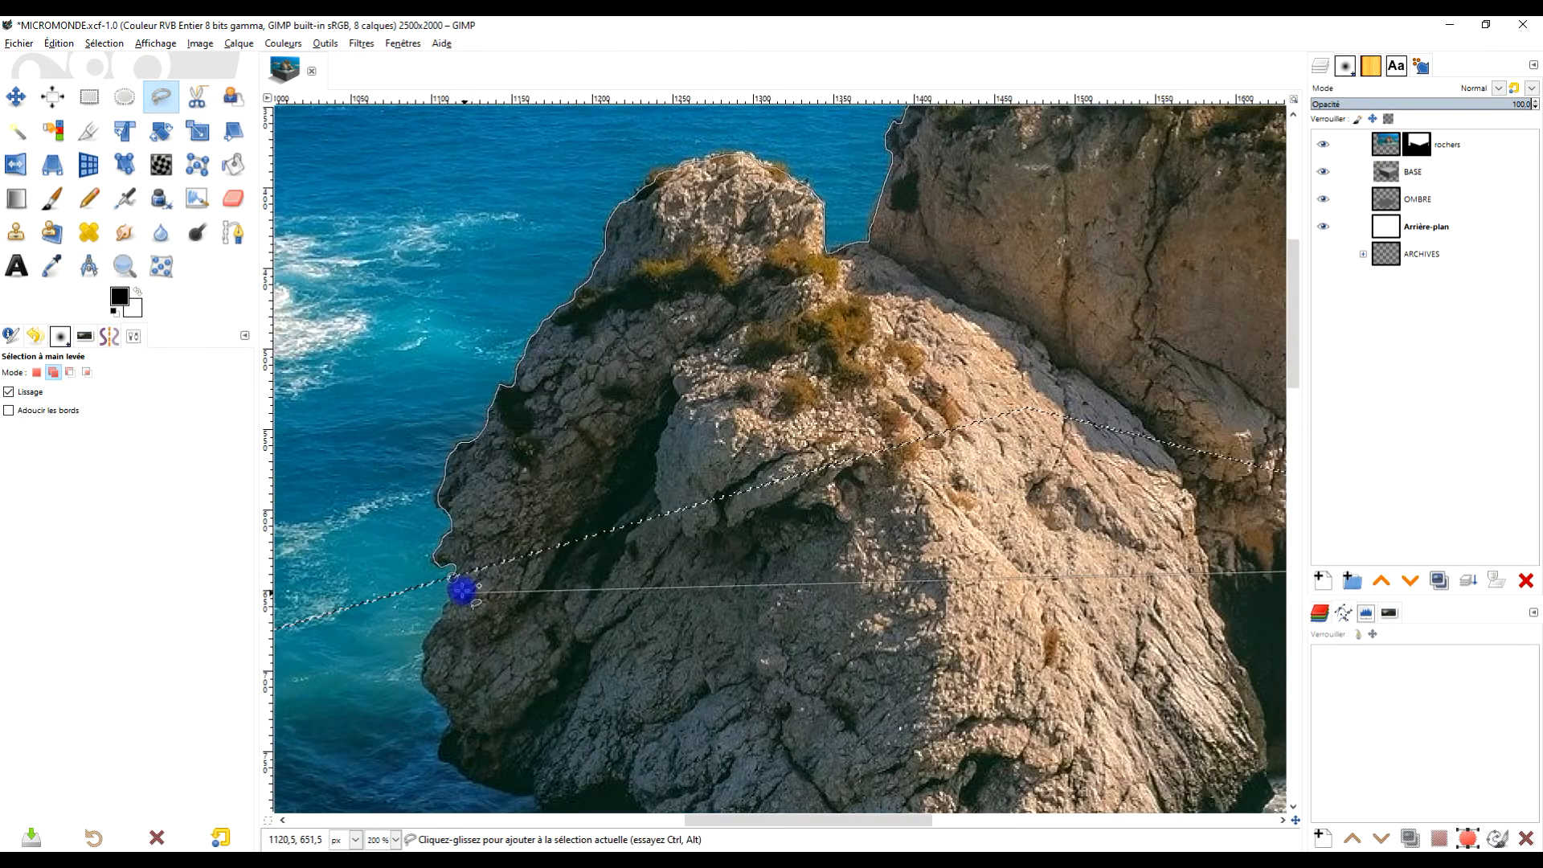
double_click(455, 577)
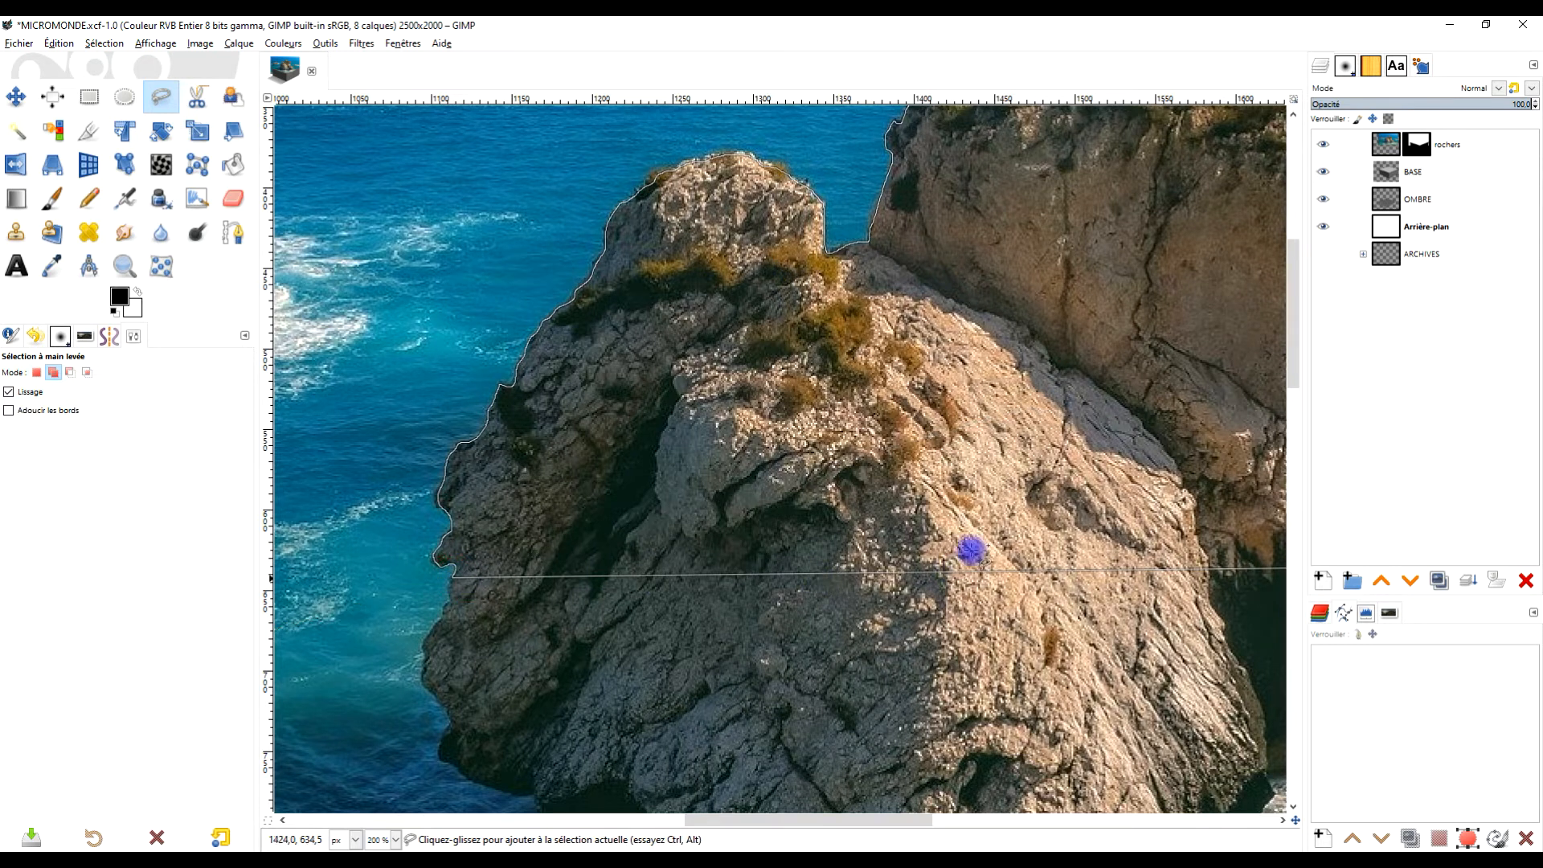
key("Return")
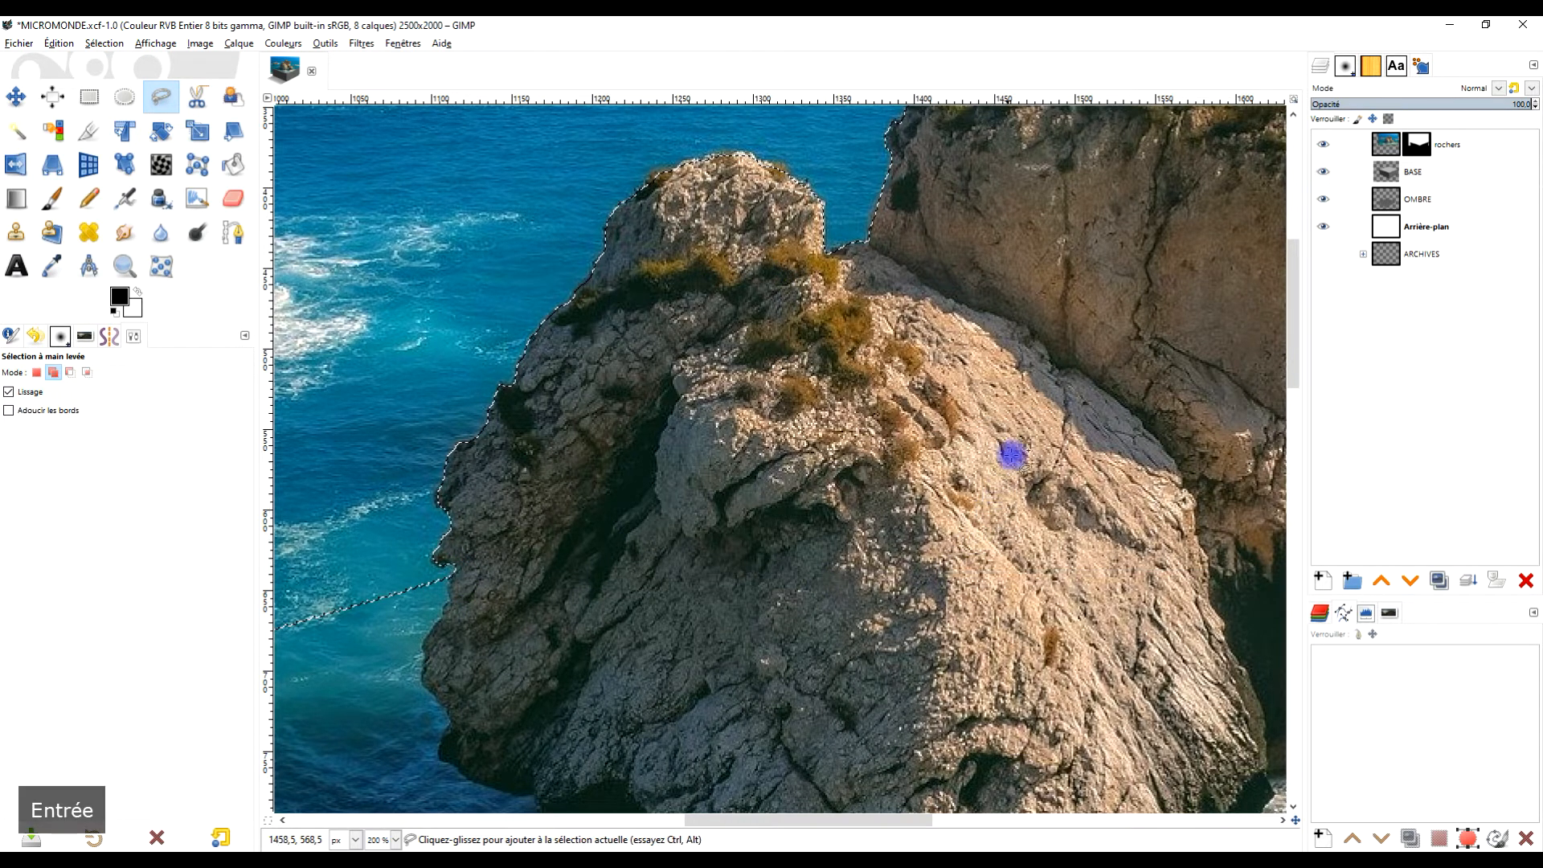
- Target the rochers layer mask and invert the selection of the top face and rocks
scroll(1013, 455, "down", 4)
left_click_drag(1018, 452, 828, 469)
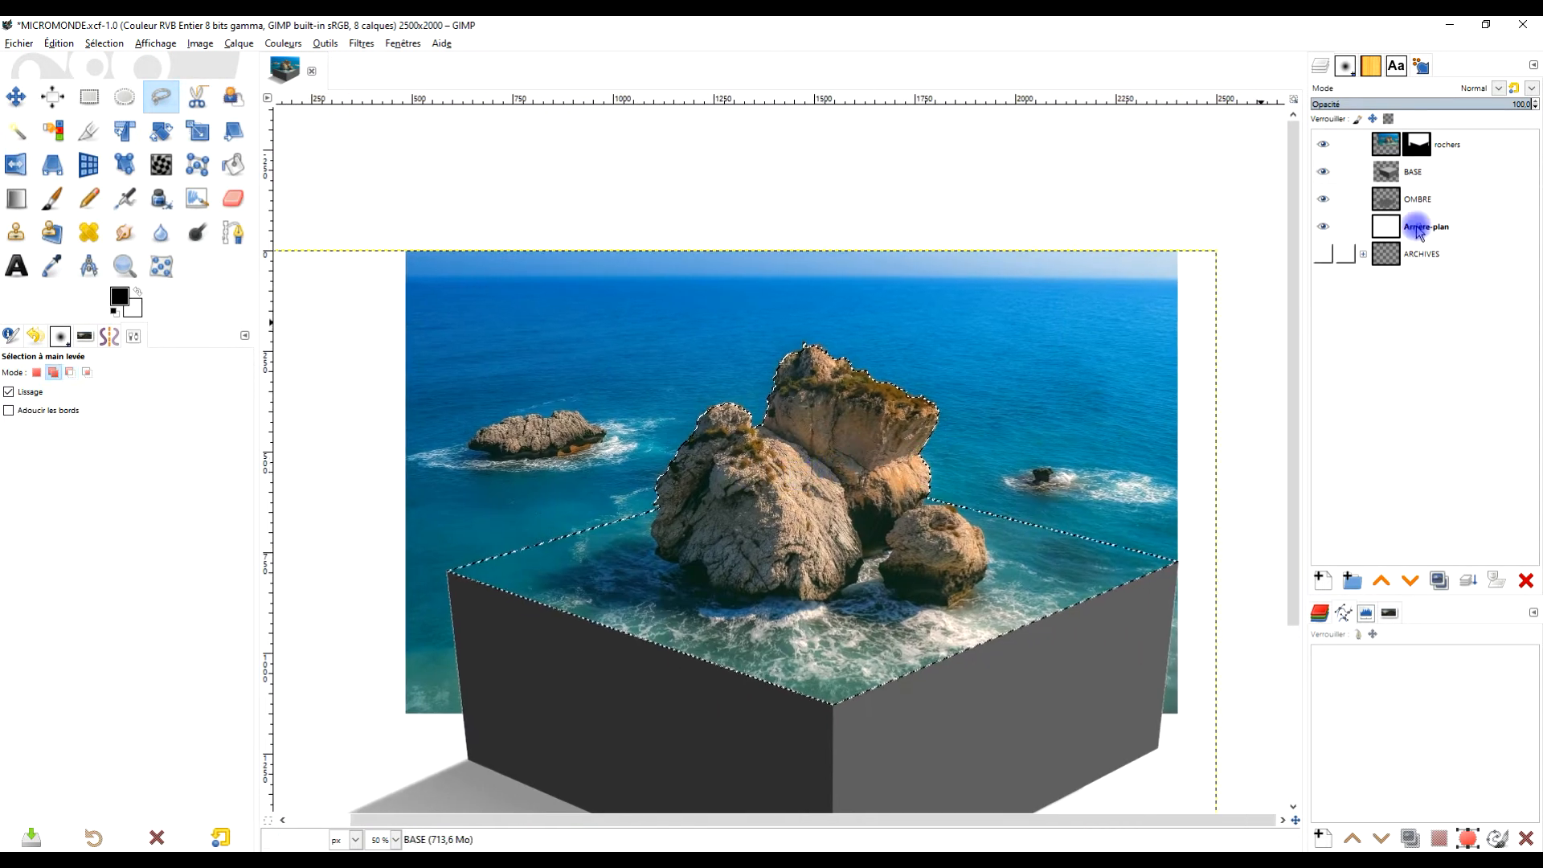
left_click(1418, 143)
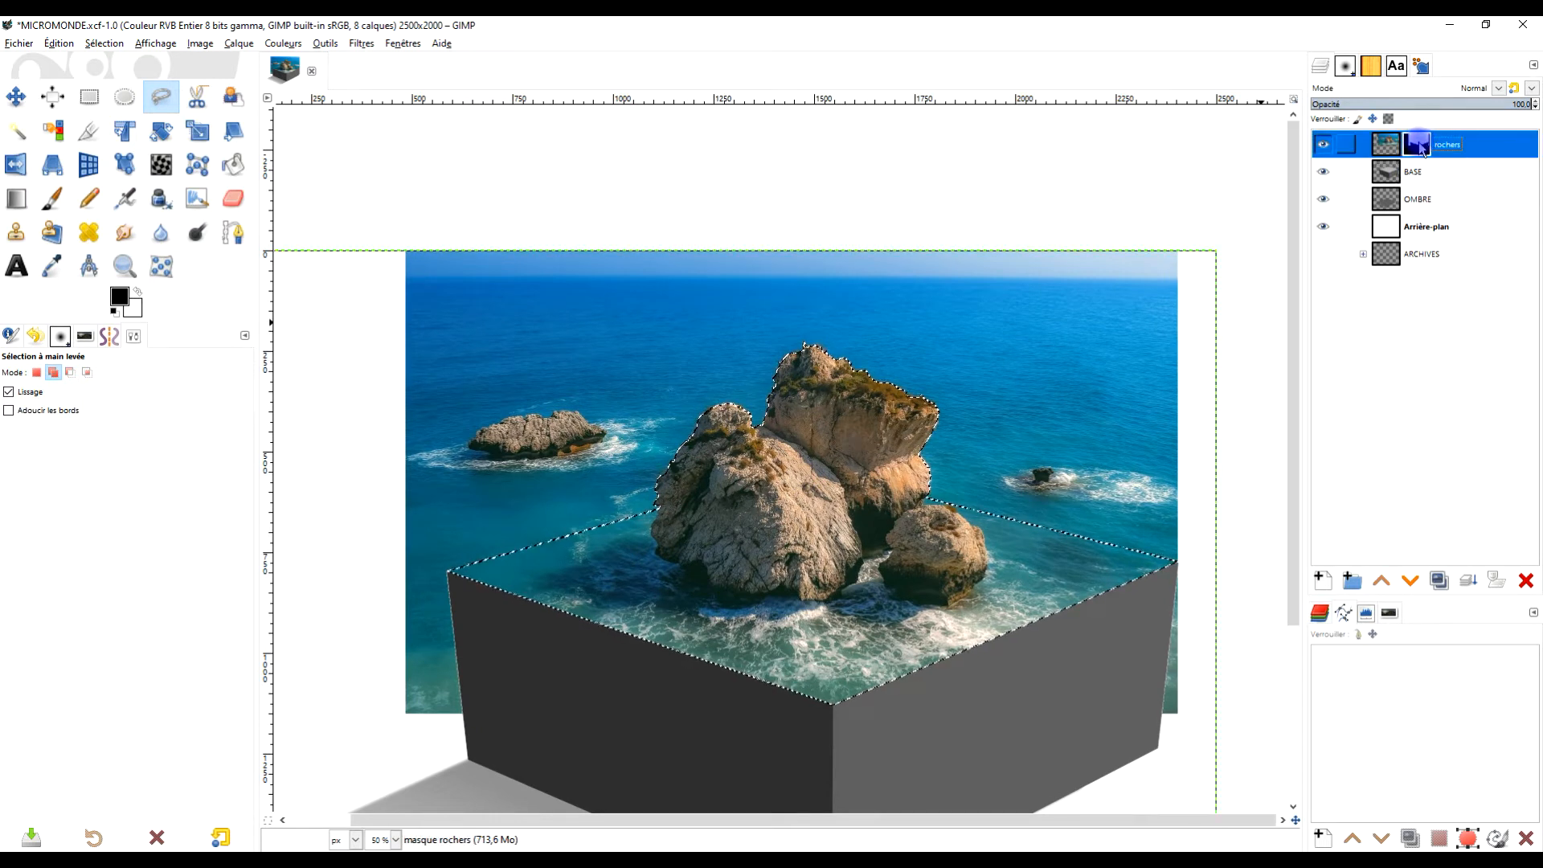
left_click(104, 44)
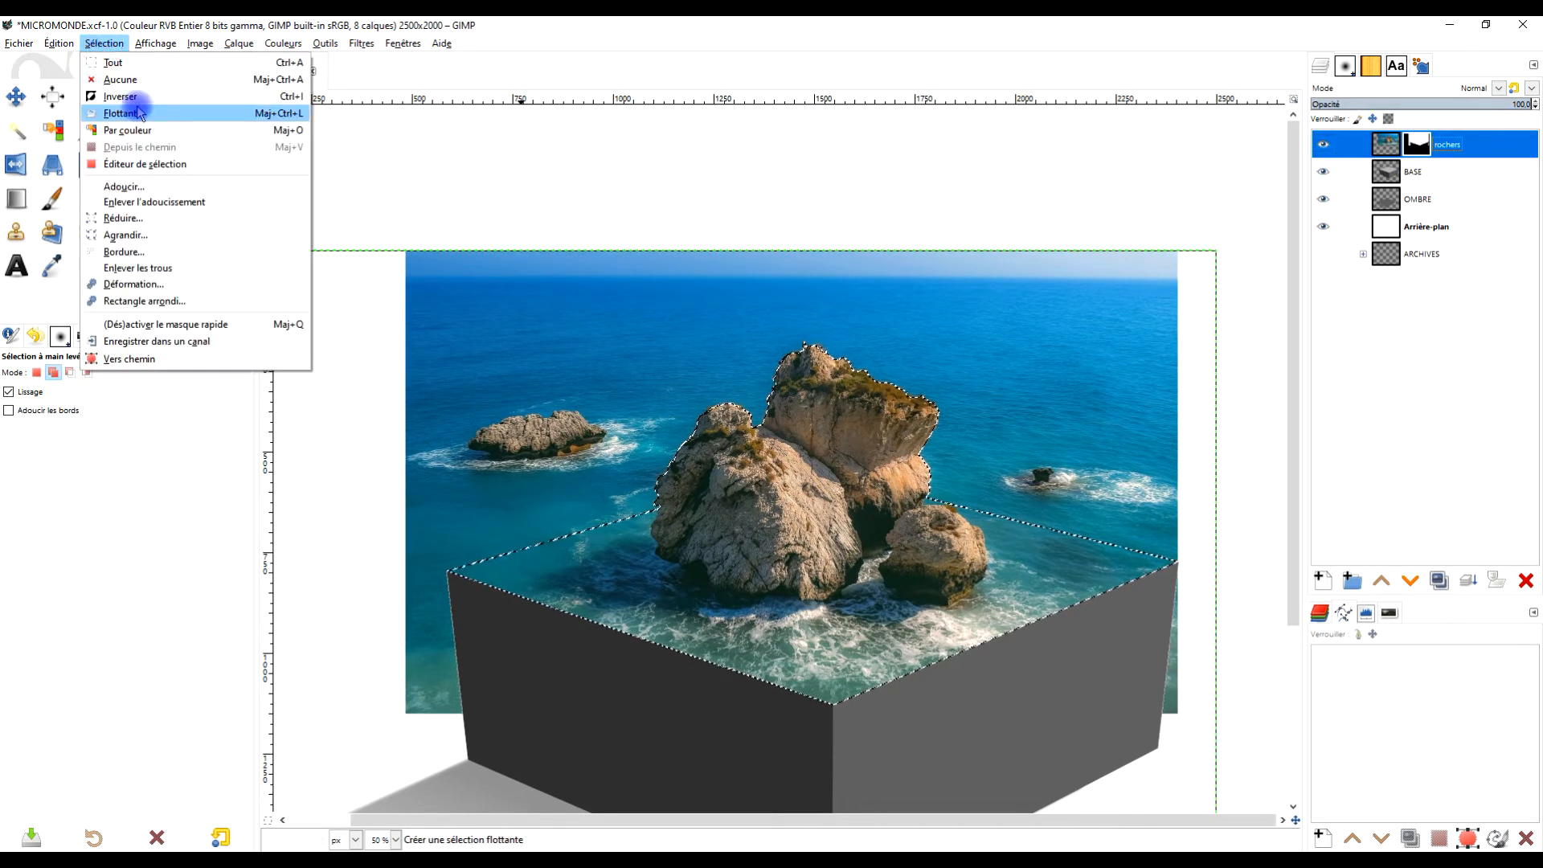
left_click(143, 98)
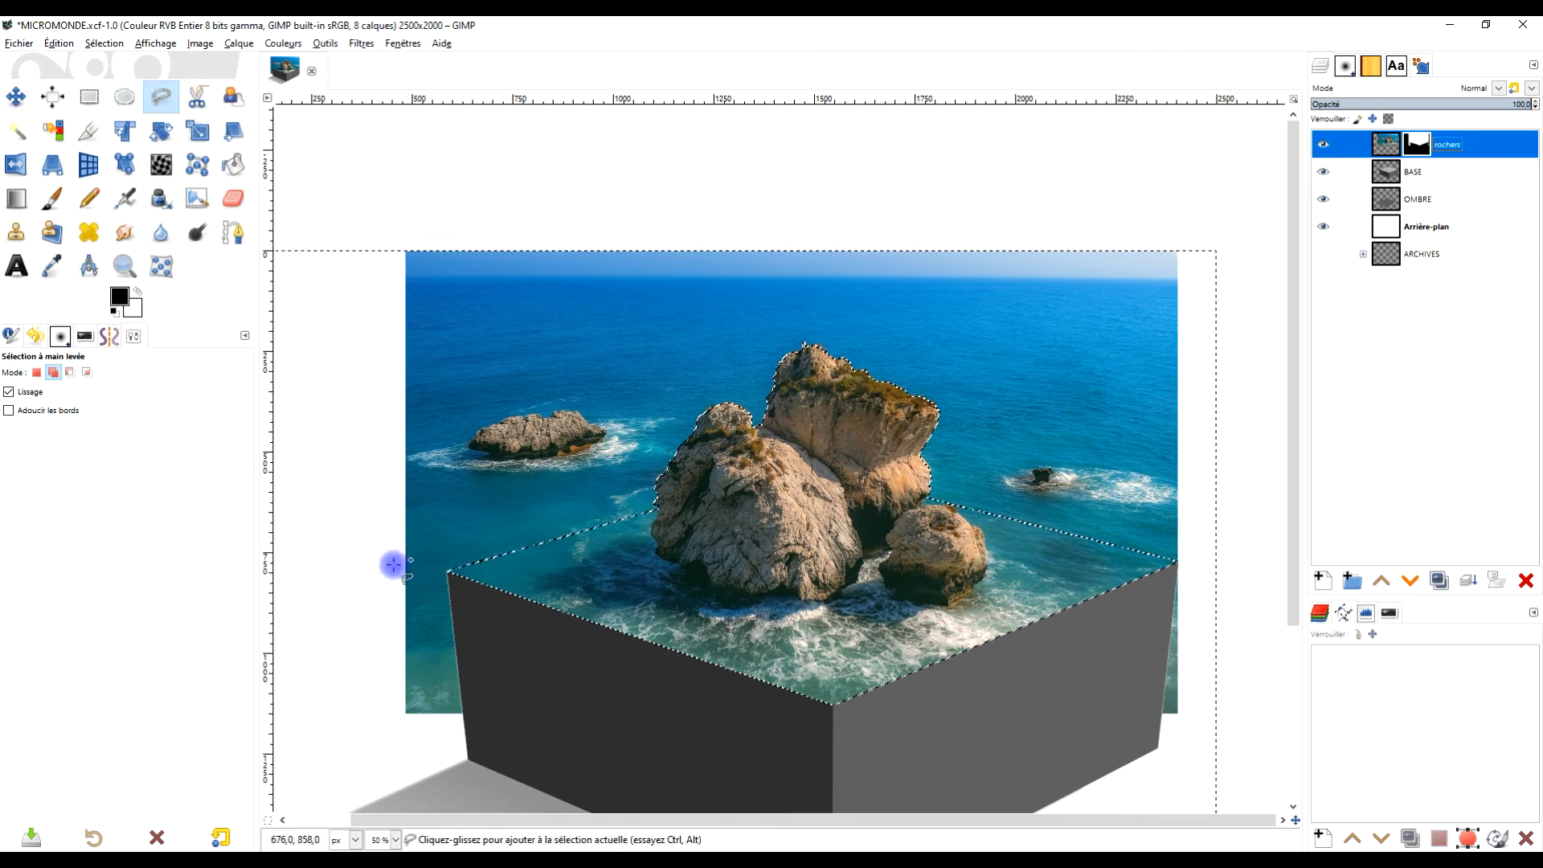
- Fill the inverted selection on the rochers layer mask with black to hide the surrounding sea, and clear the selection
left_click(114, 310)
left_click_drag(119, 297, 668, 282)
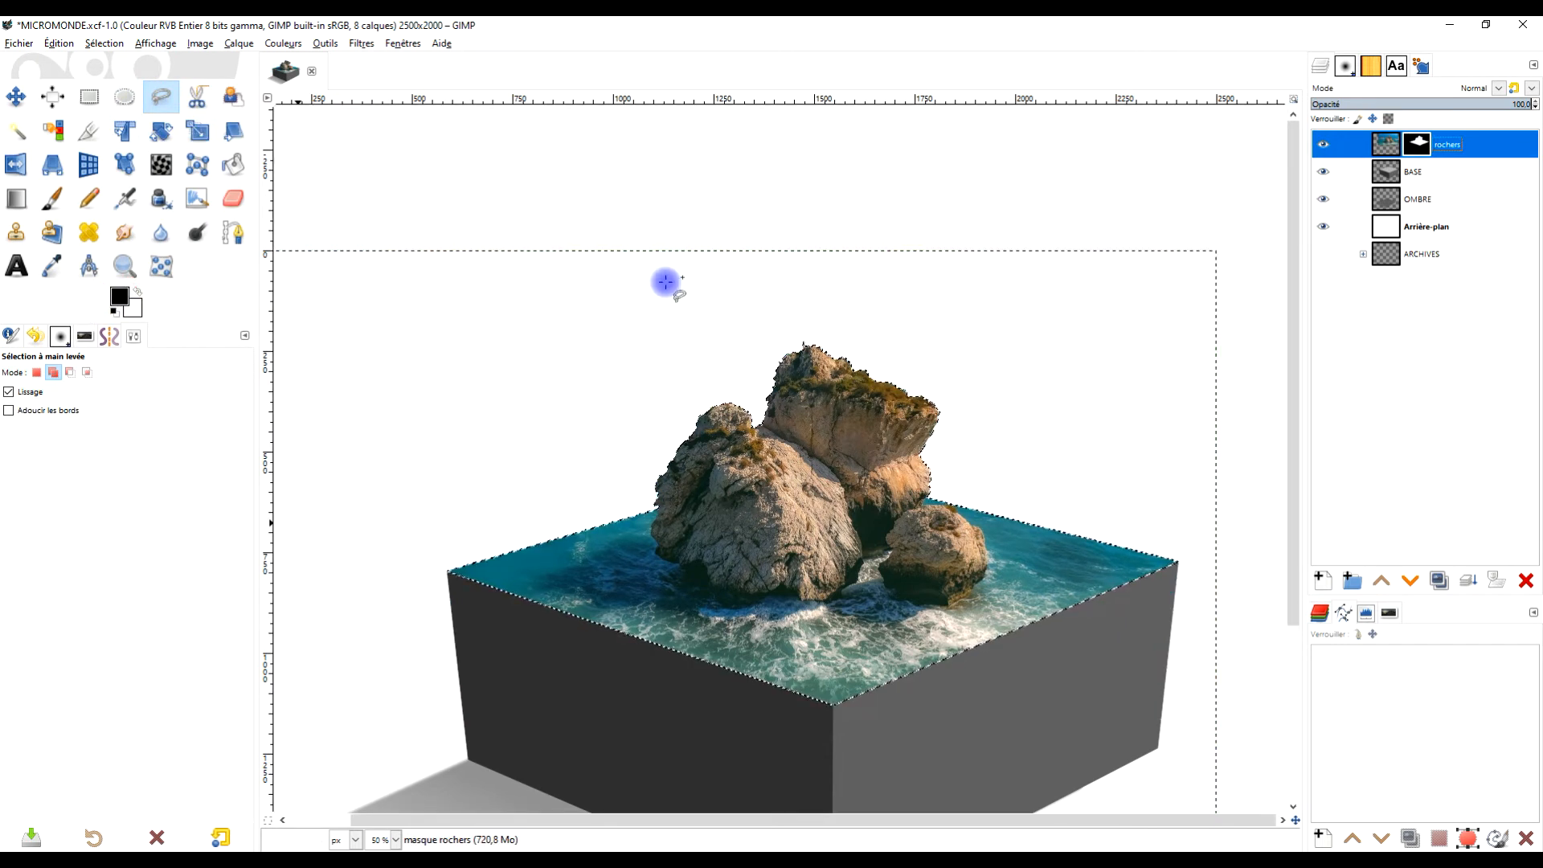
left_click(104, 43)
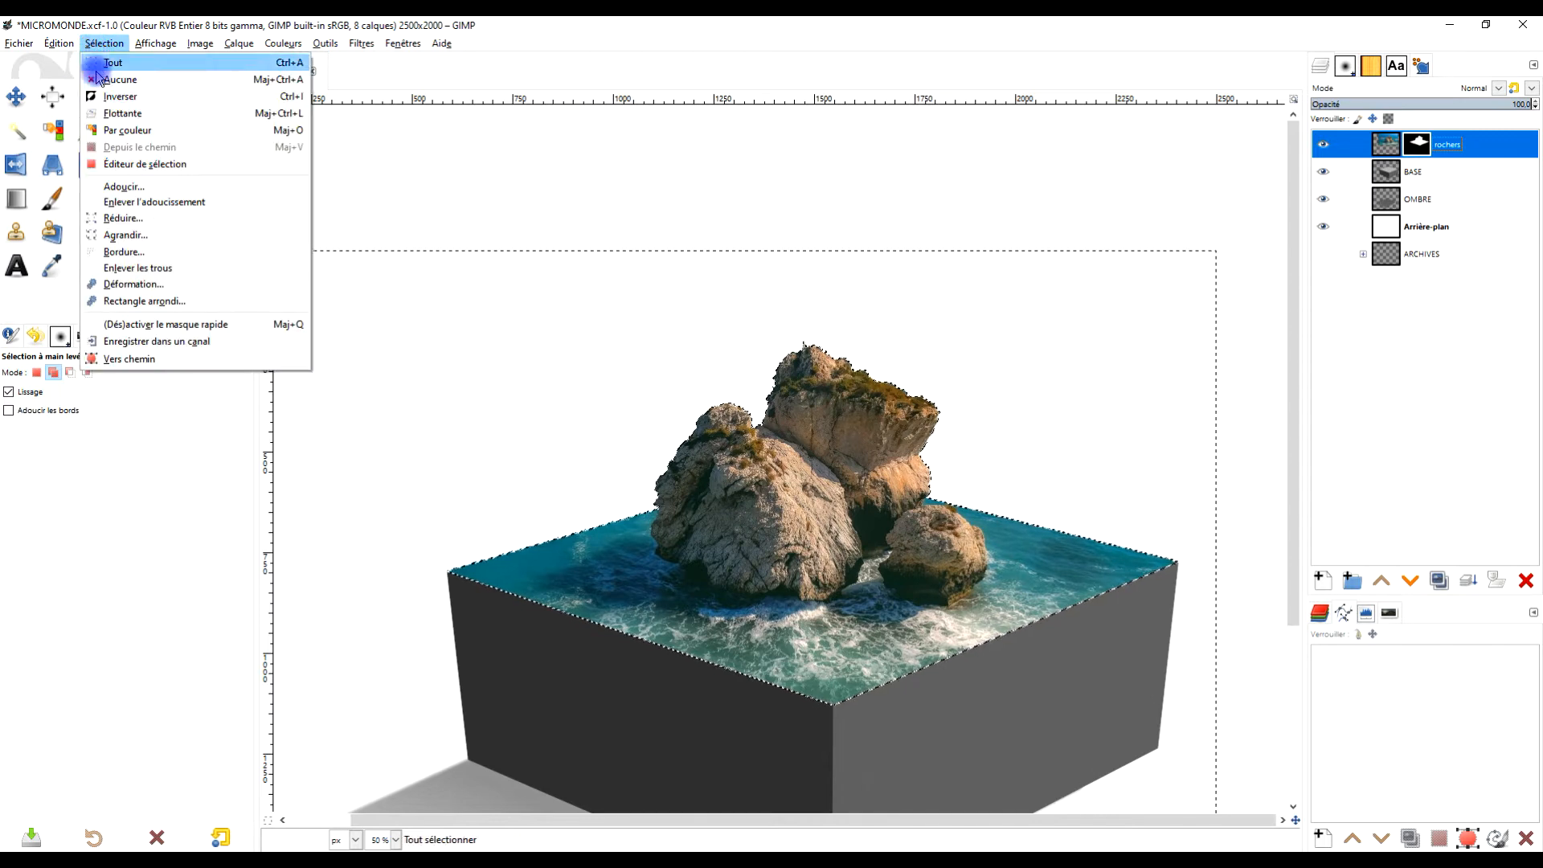
left_click(99, 79)
scroll(975, 531, "down", 2)
scroll(935, 552, "up", 2)
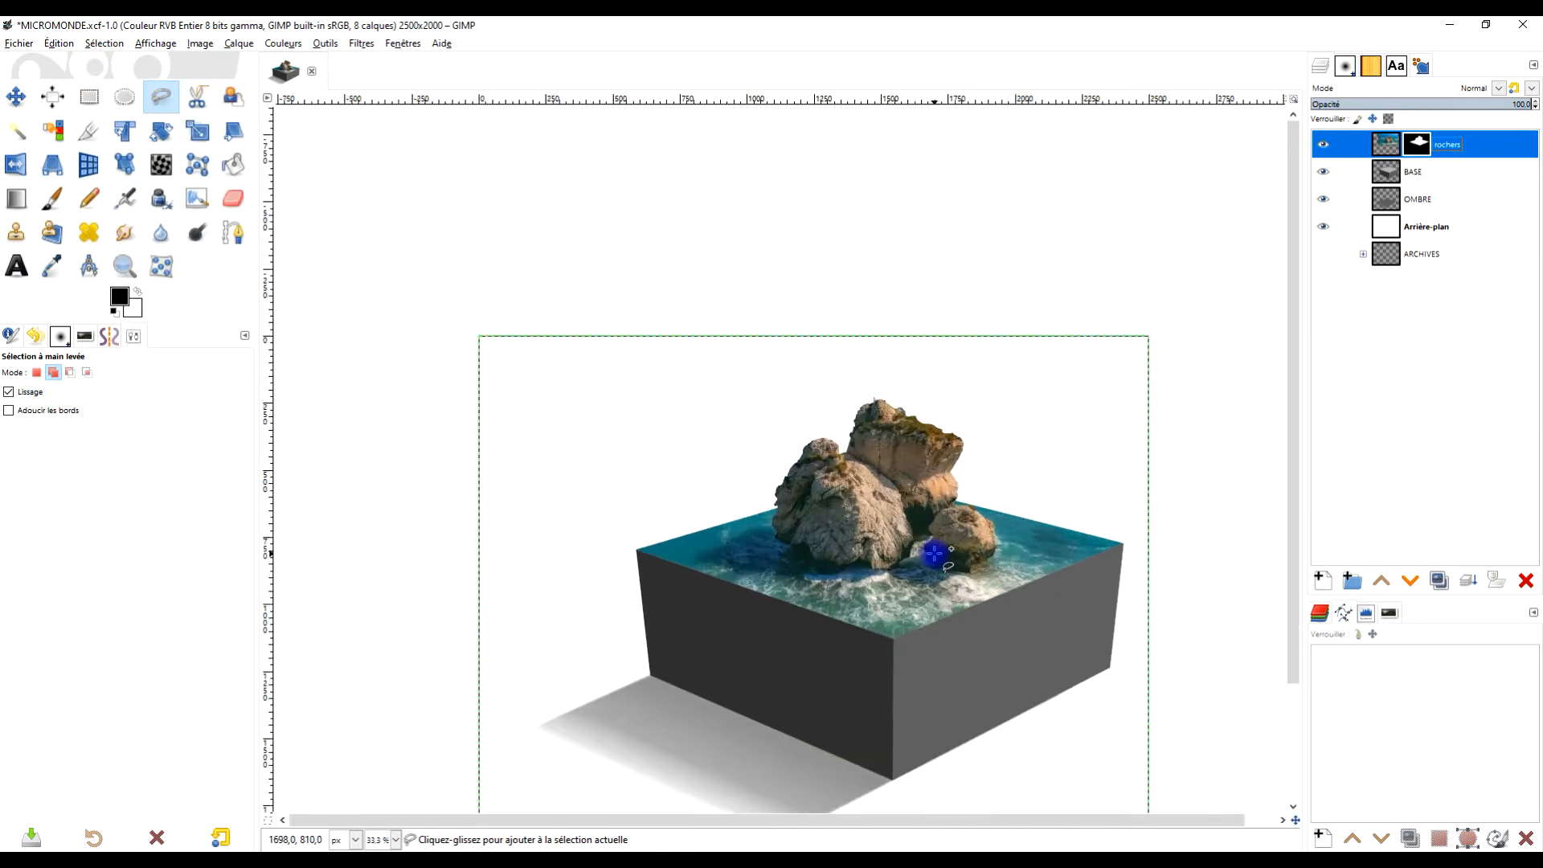
left_click_drag(976, 567, 884, 542)
left_click_drag(864, 627, 875, 522)
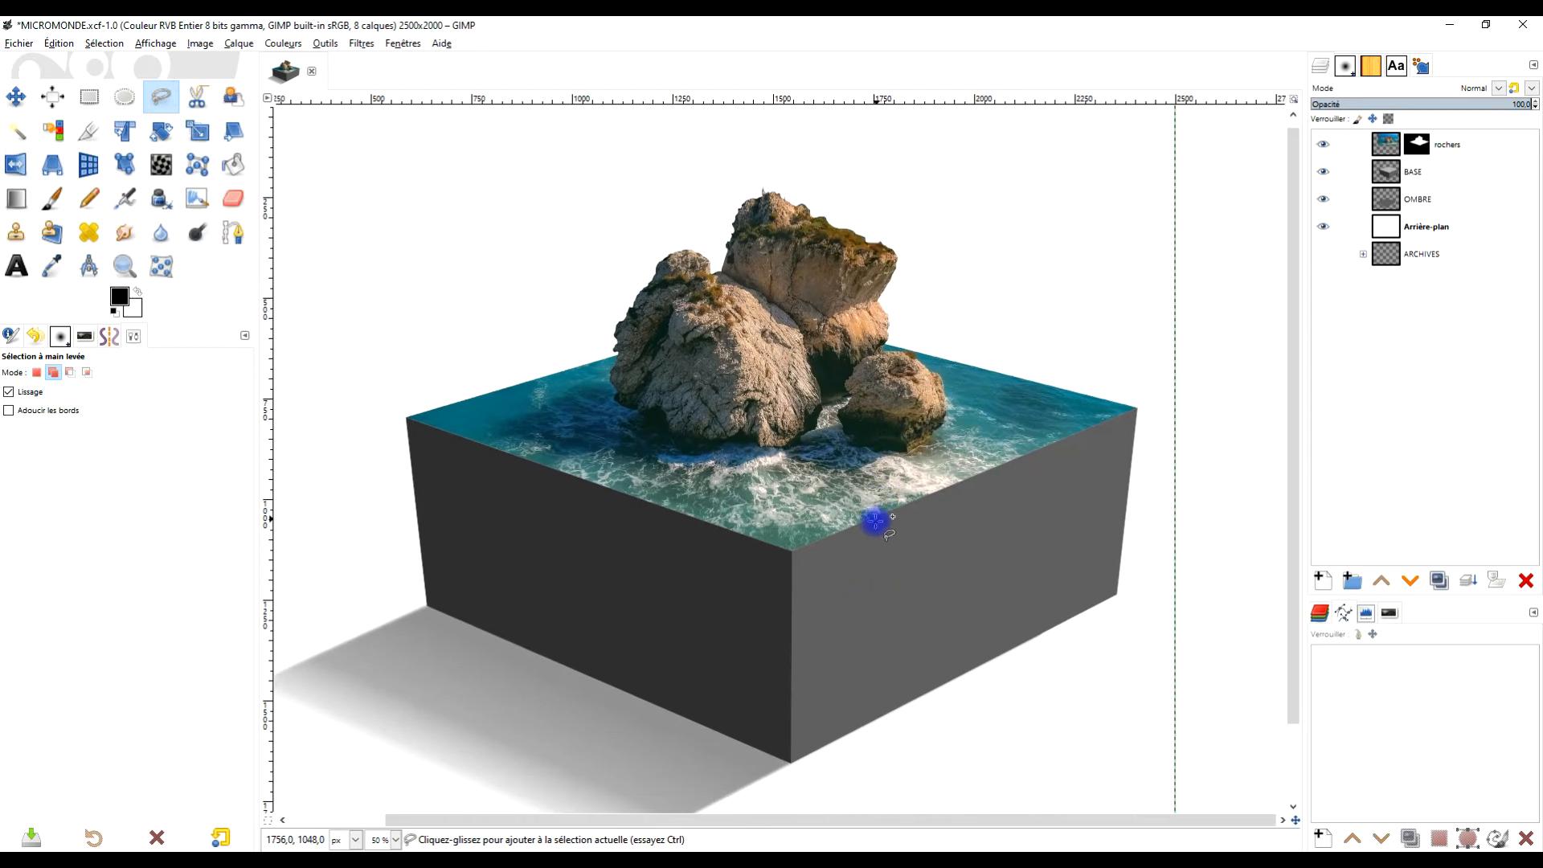
left_click_drag(989, 466, 1002, 494)
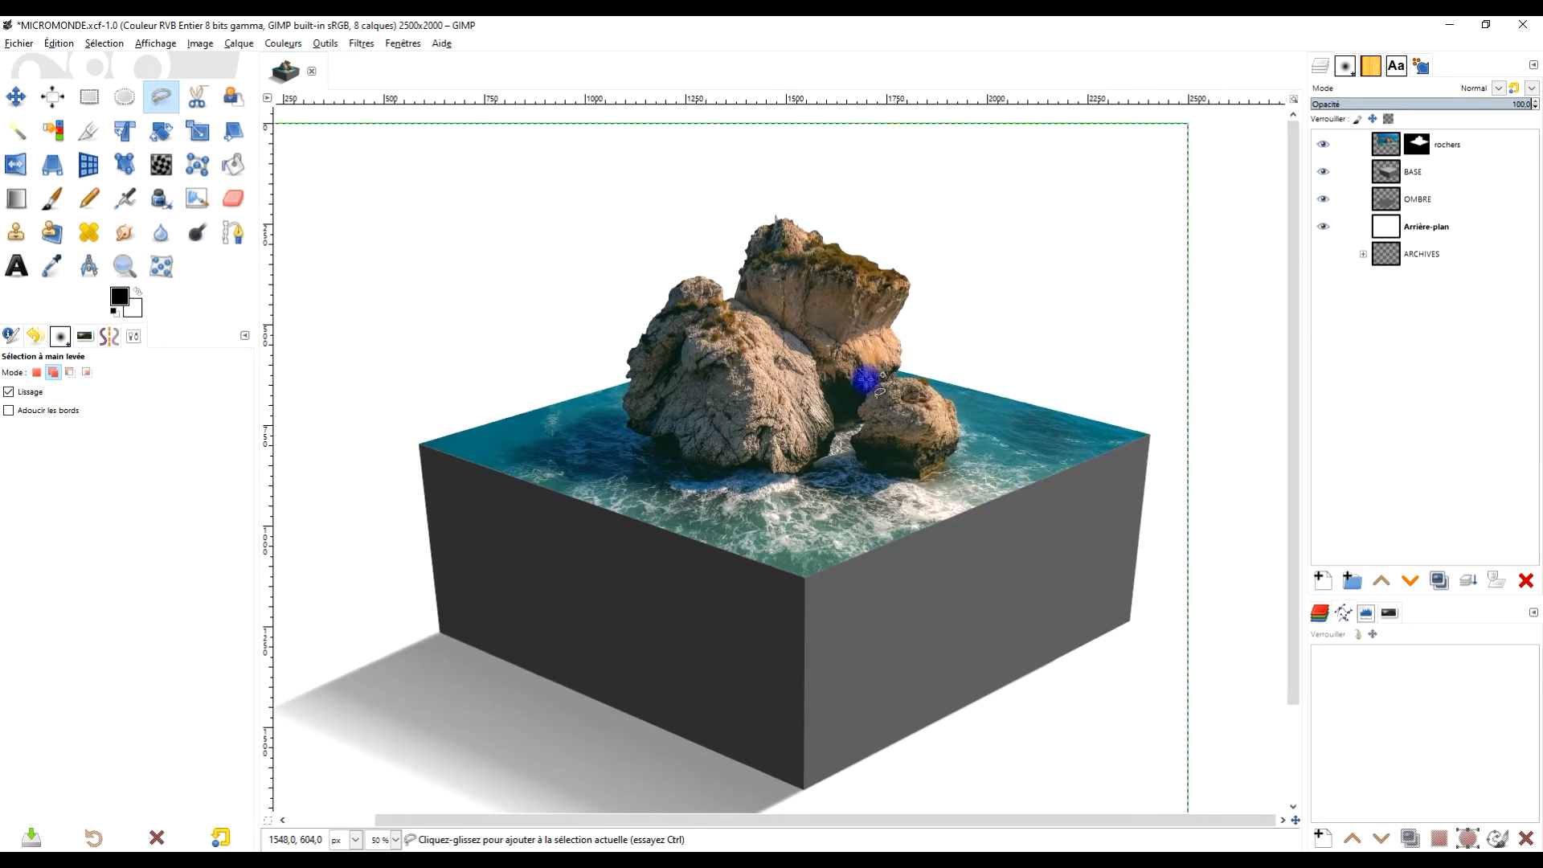
left_click(760, 863)
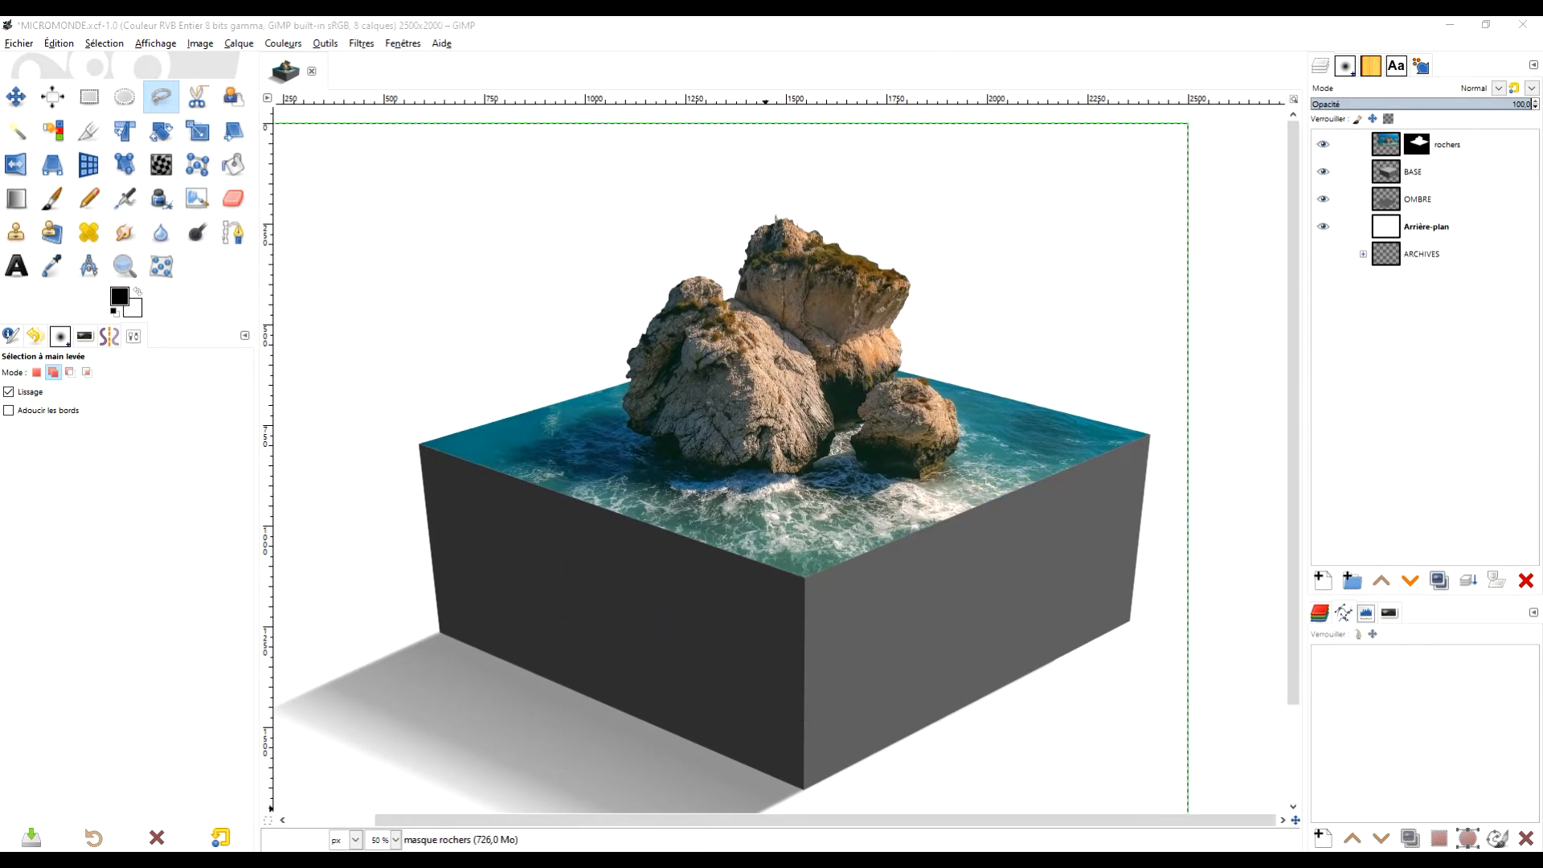
left_click(1378, 712)
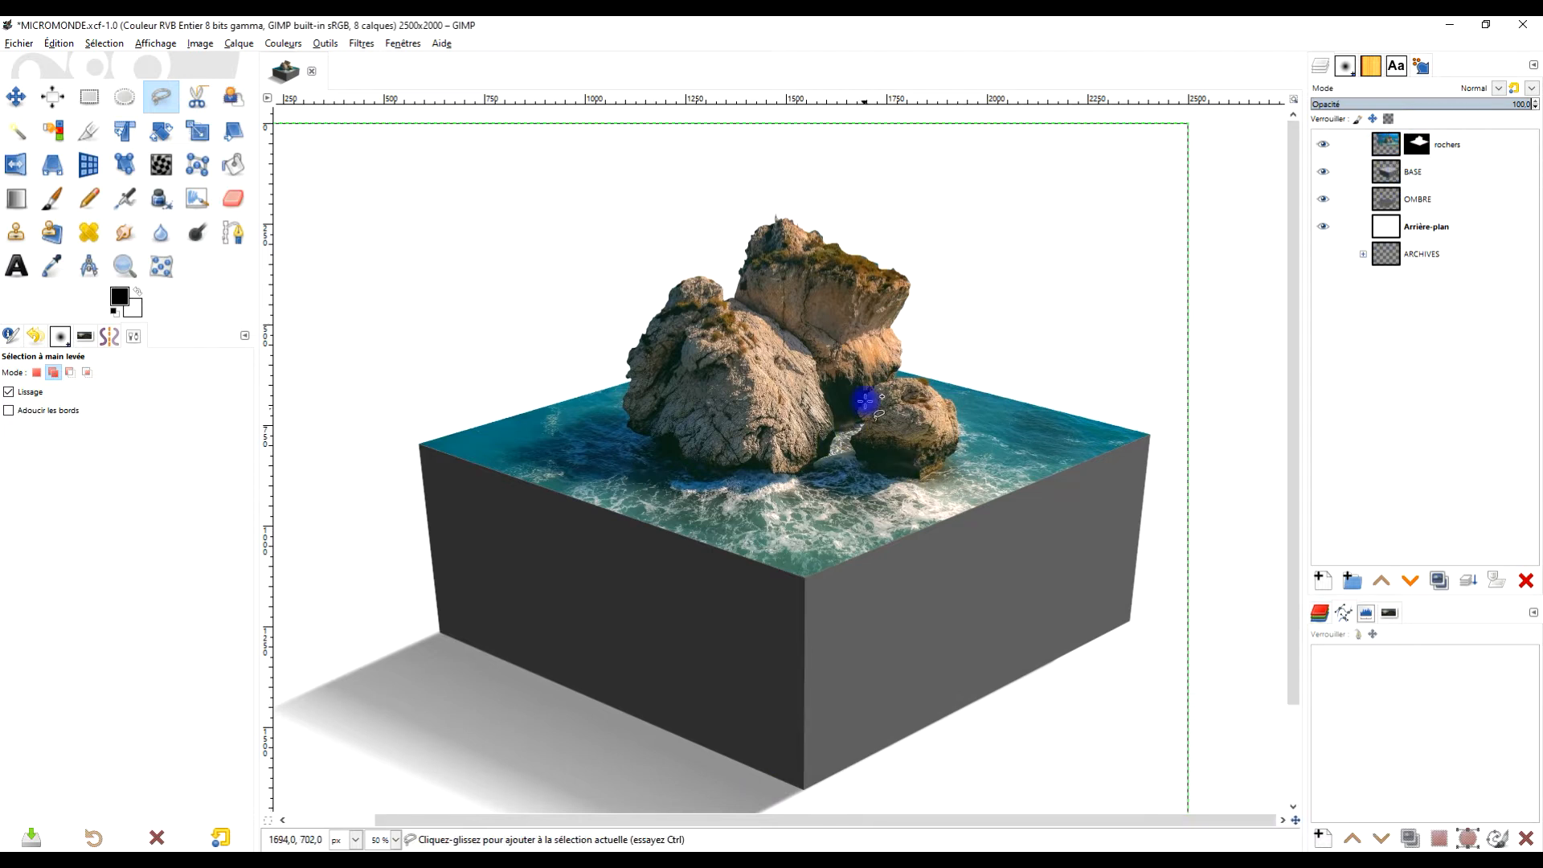
- Switch to the browser, close the full-size sea rocks photo, and browse the open Pixabay pages to the sunlit underwater stones photo
left_click(161, 863)
left_click(224, 787)
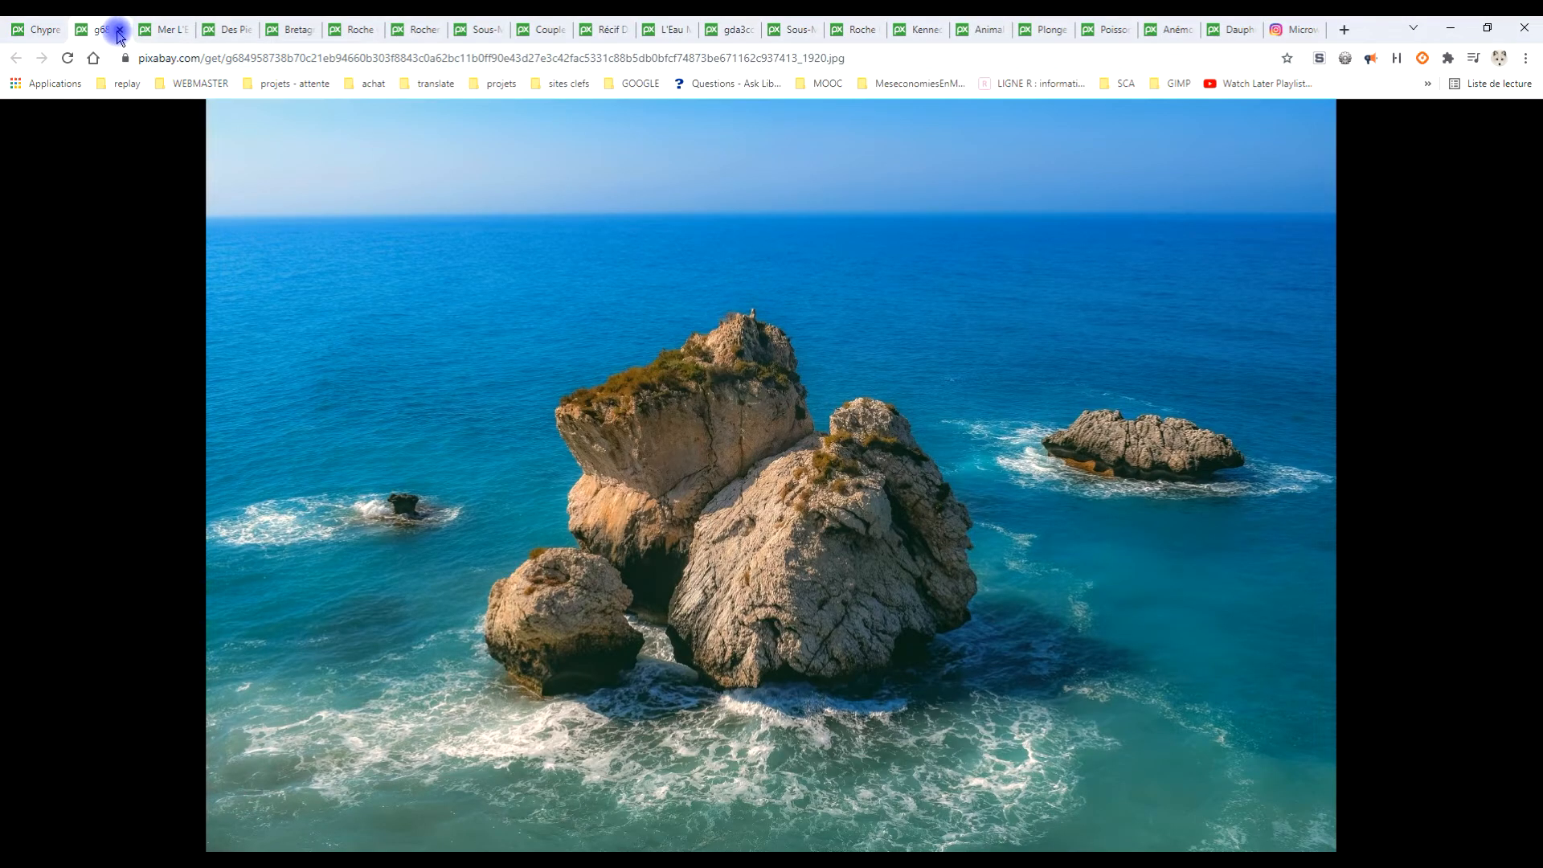
left_click(119, 31)
left_click(348, 32)
left_click(412, 32)
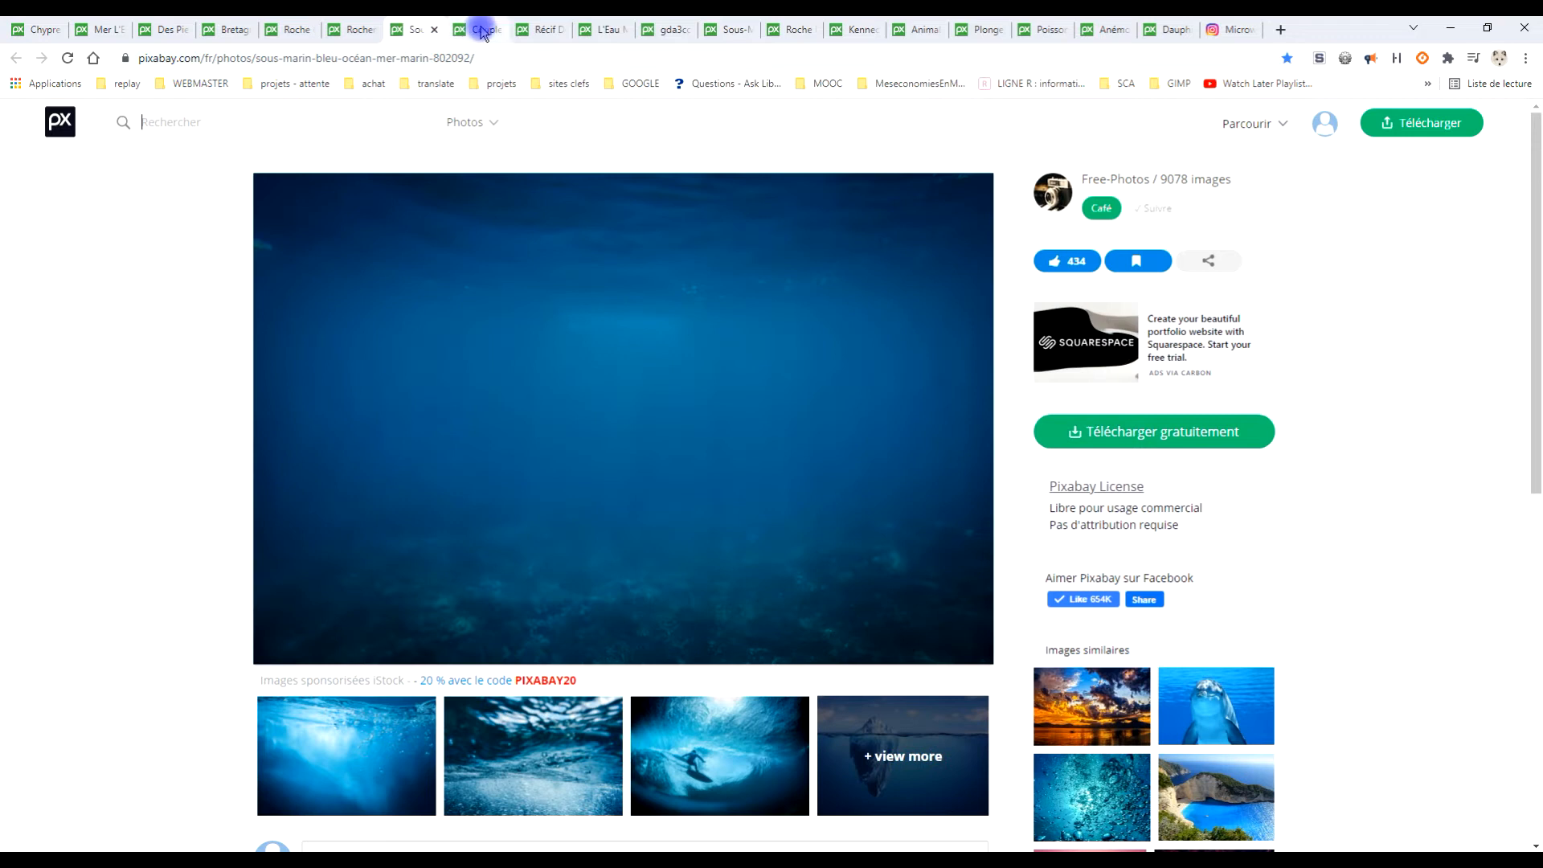
left_click(485, 31)
left_click(550, 32)
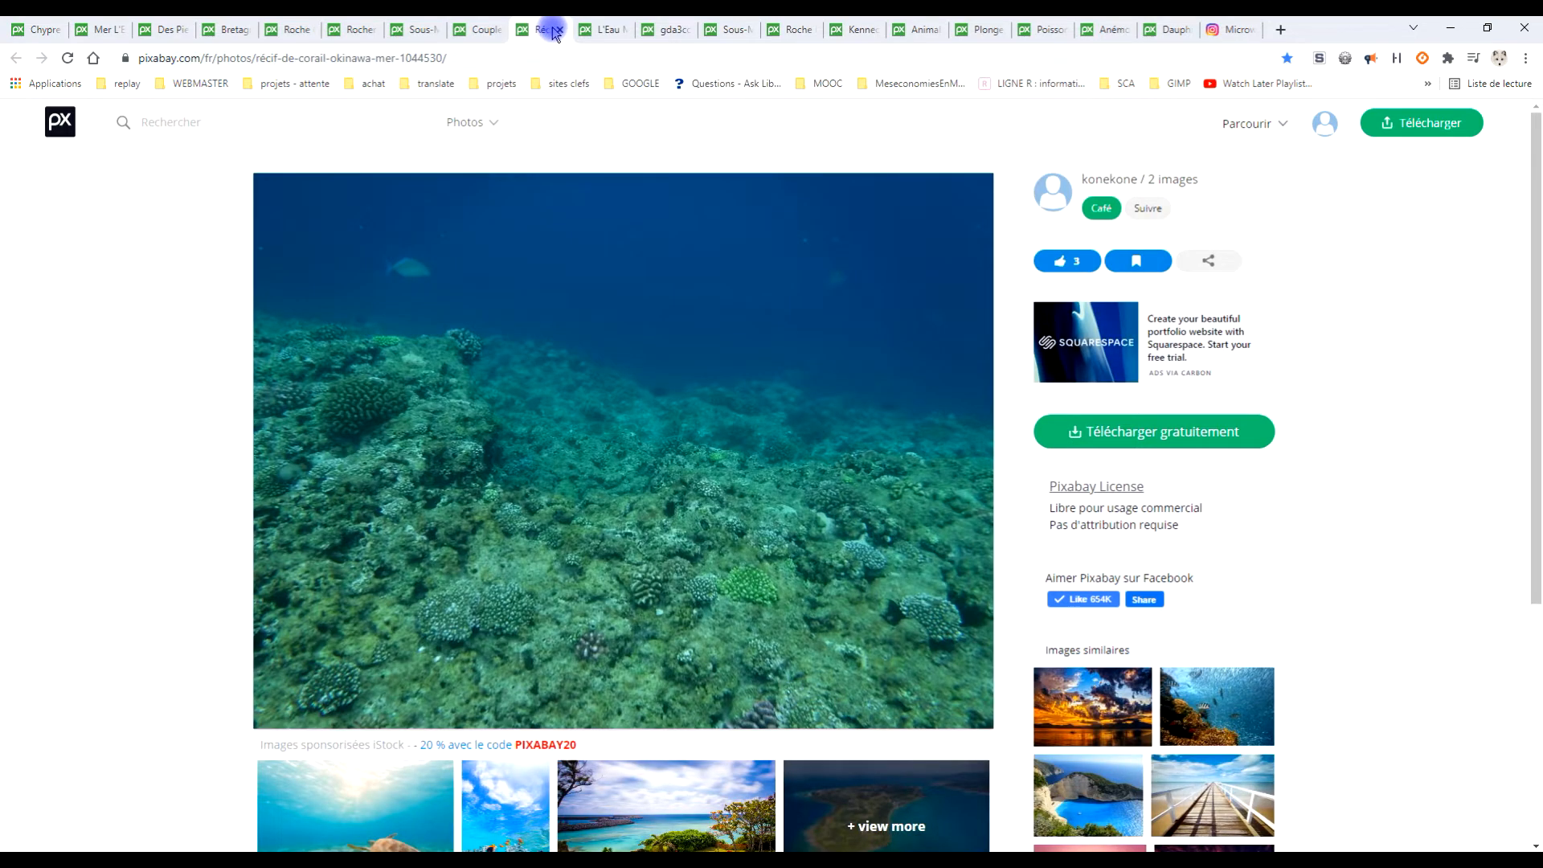
left_click(636, 32)
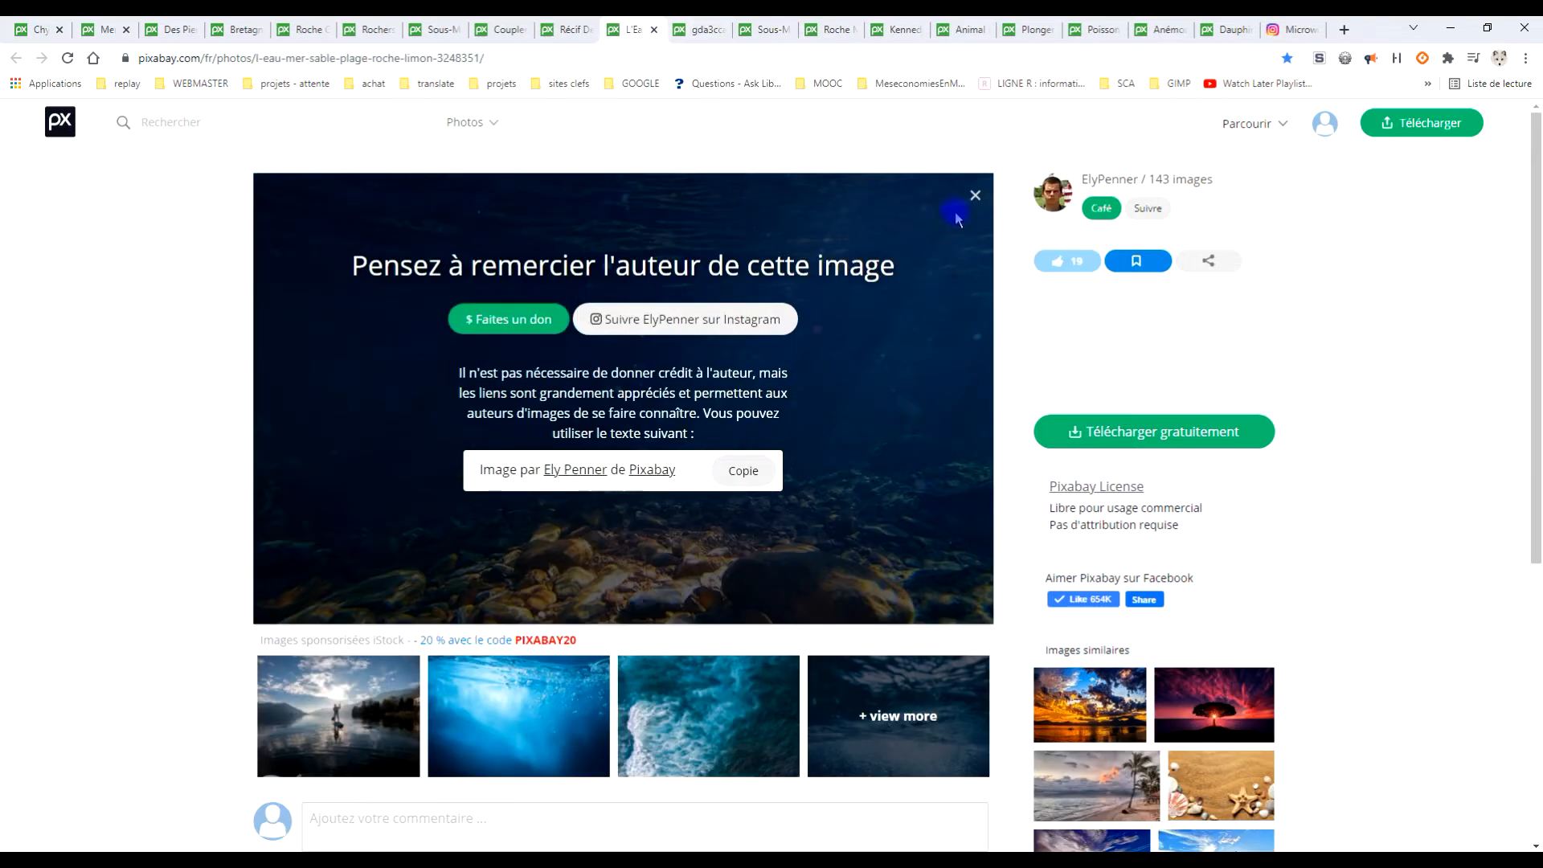
- Dismiss the thank-the-author overlay, show the photo's download sizes, and copy the underwater photo from its full-size image page
left_click(976, 199)
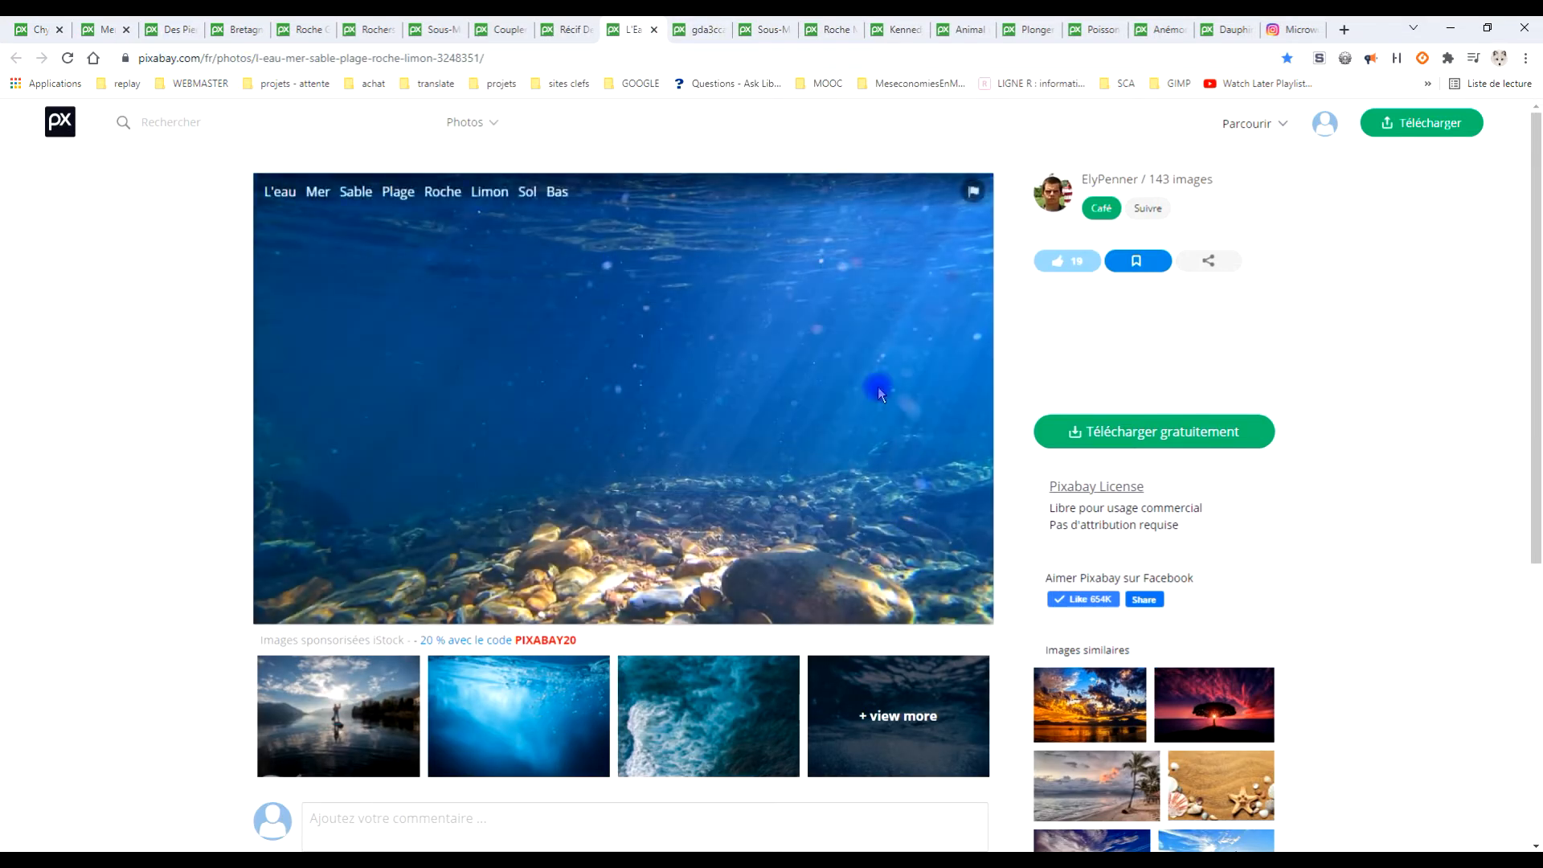
left_click(1130, 432)
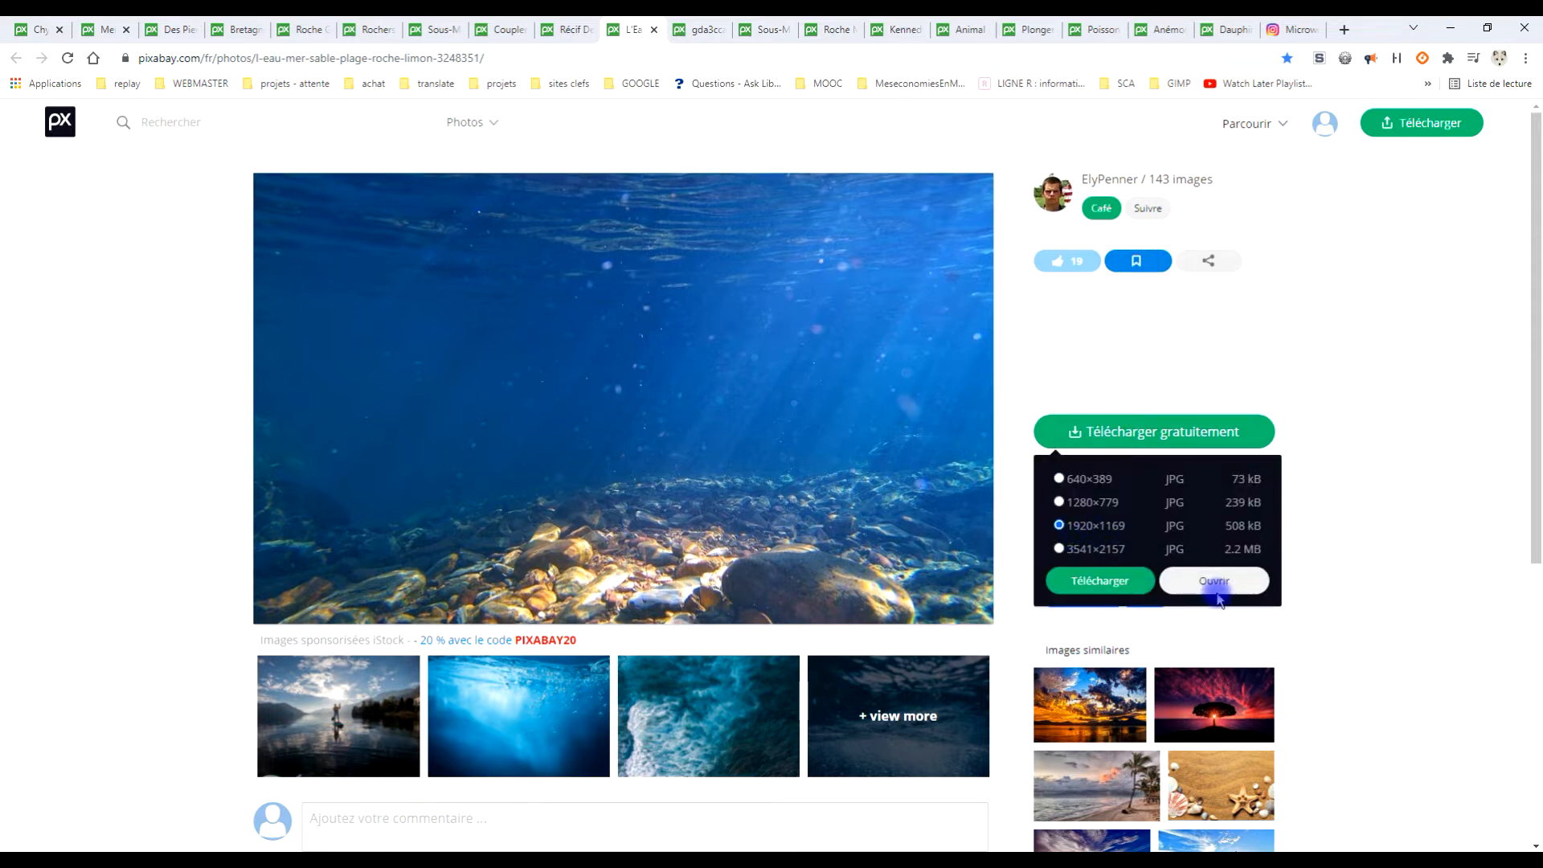
left_click(698, 30)
right_click(812, 213)
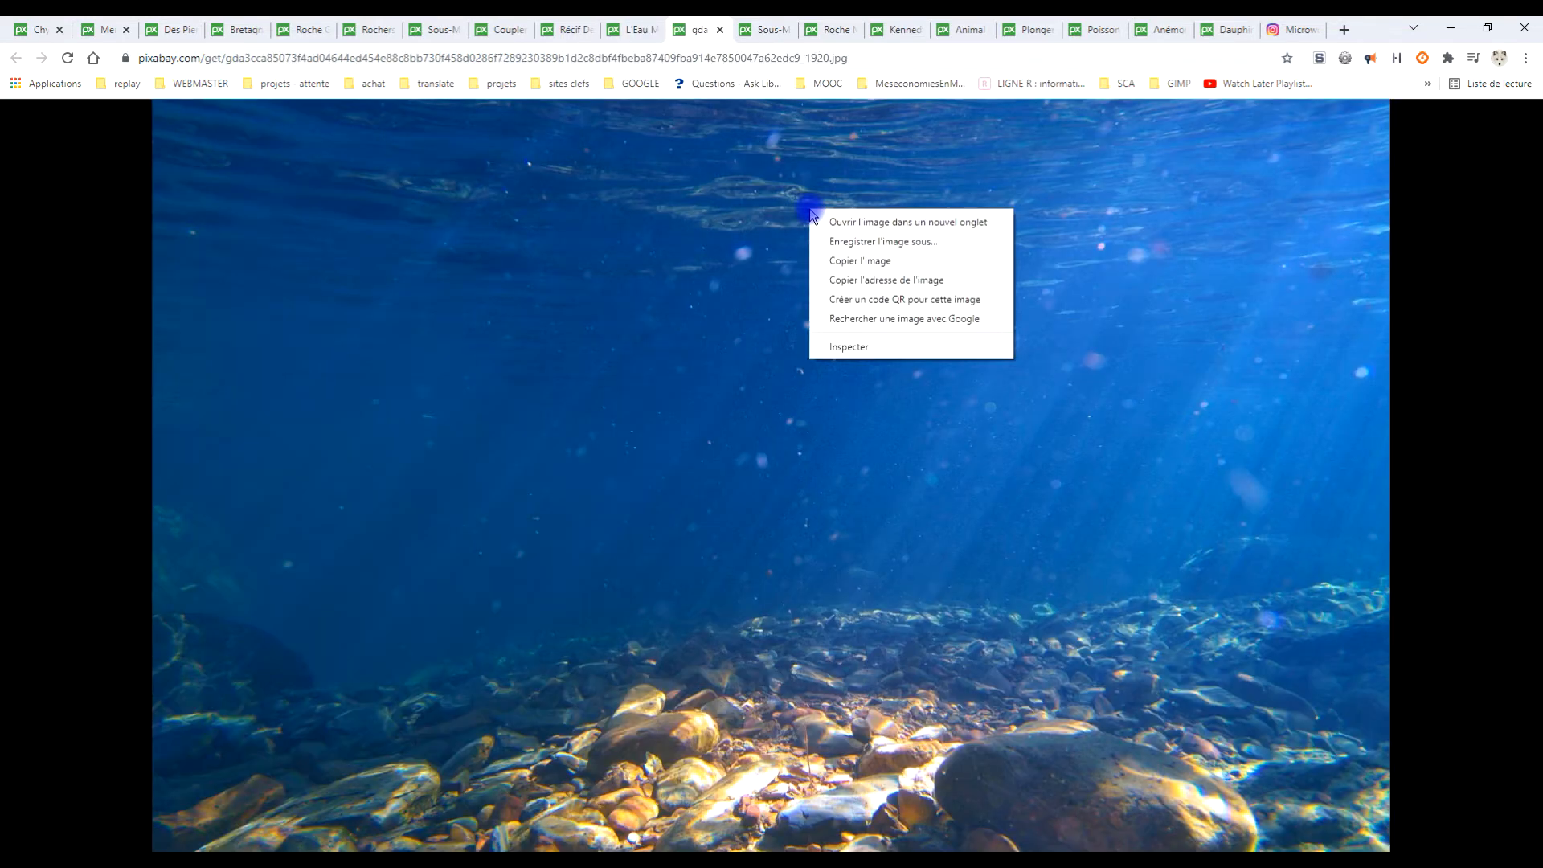
left_click(879, 262)
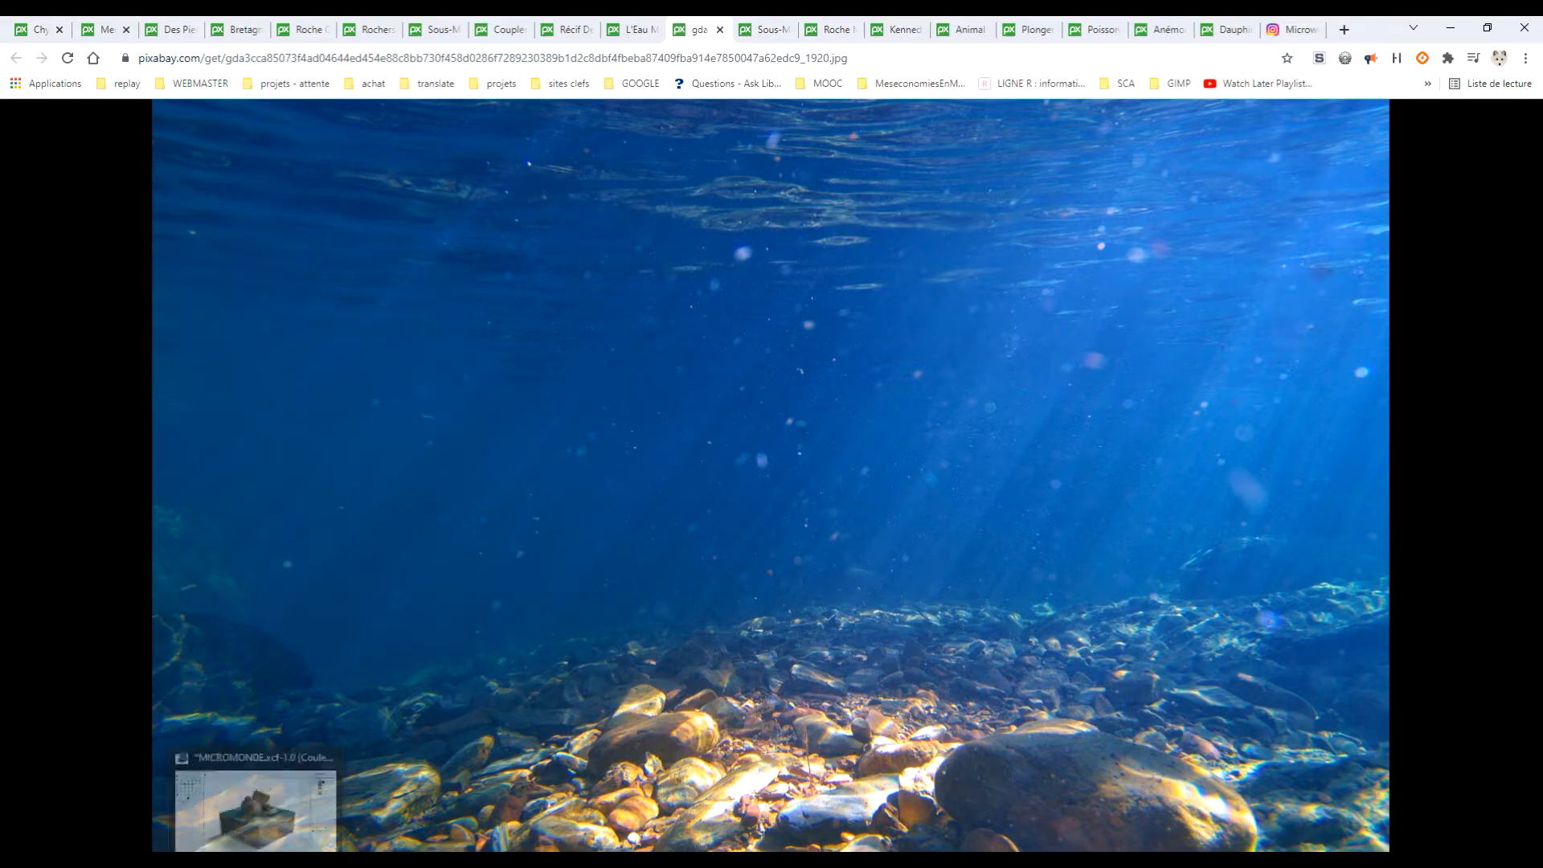
- Switch to GIMP and paste the copied underwater photo as a new layer in MICROMONDE
left_click(297, 60)
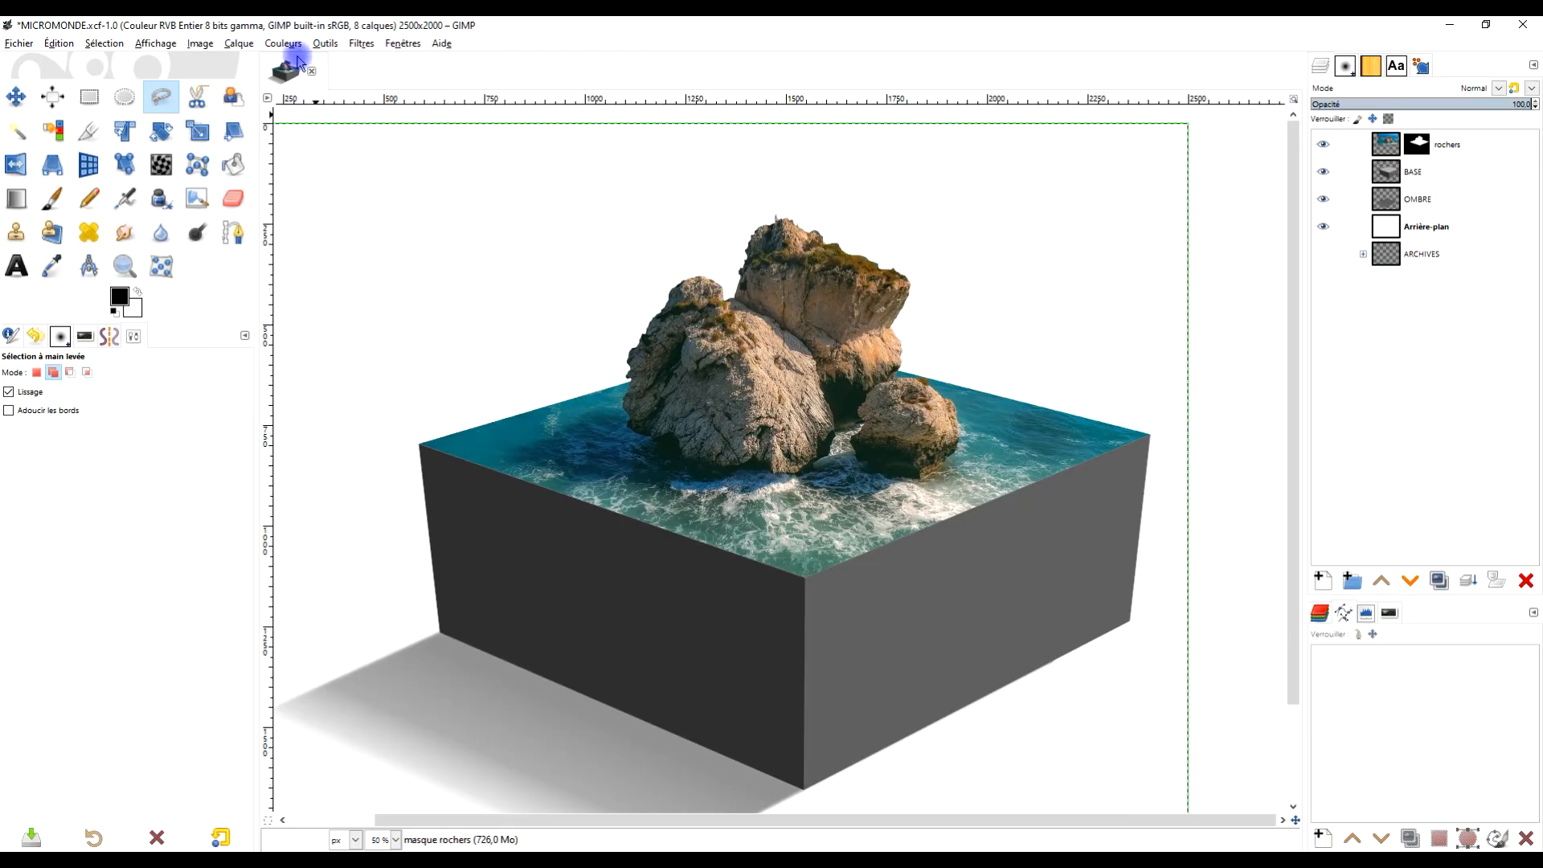
left_click(48, 44)
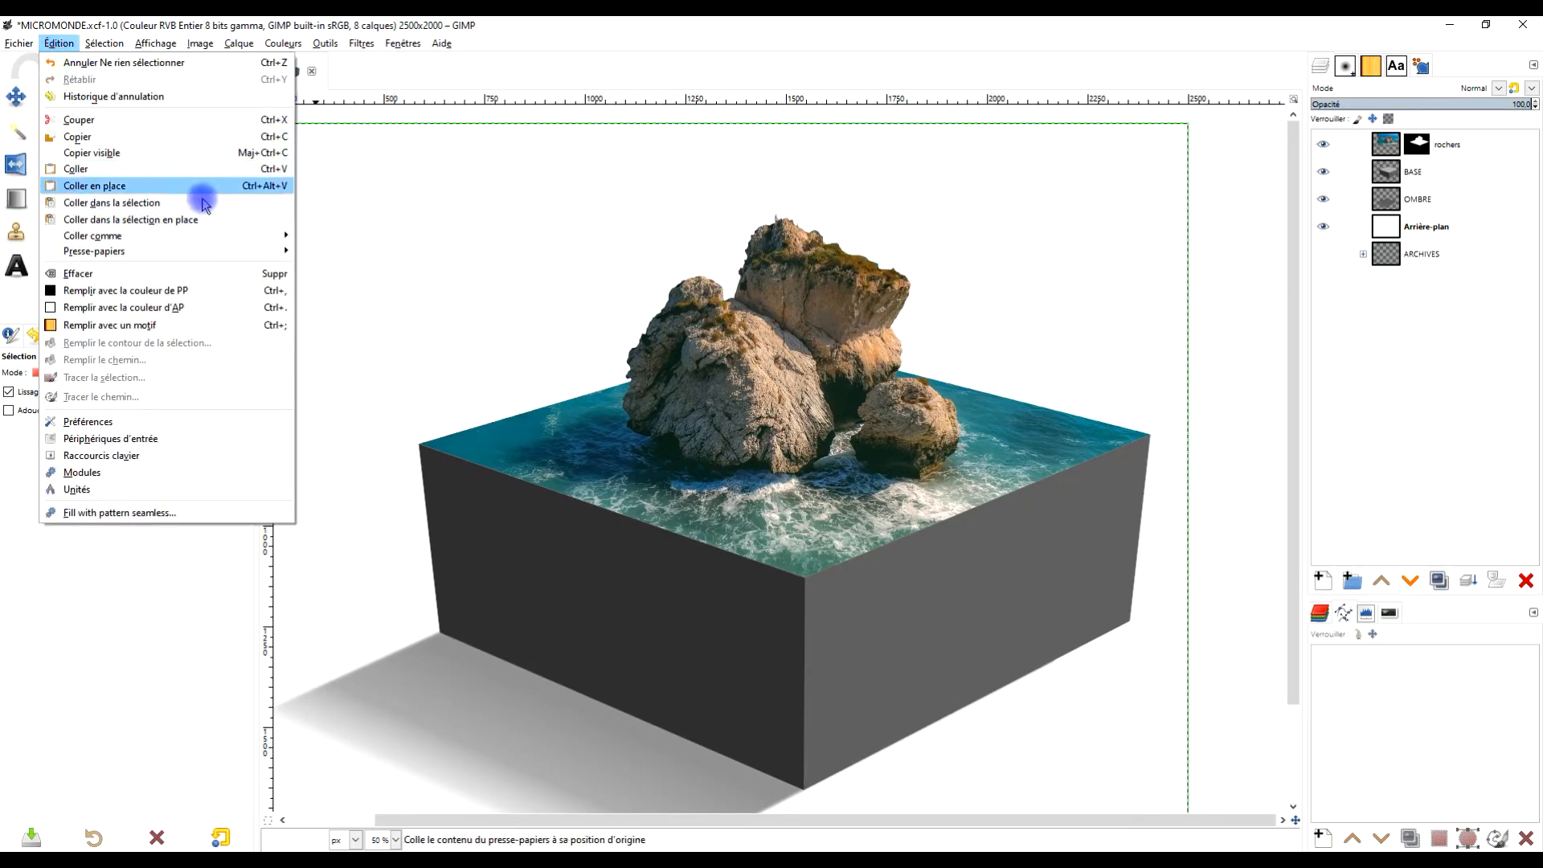
mouse_move(190, 234)
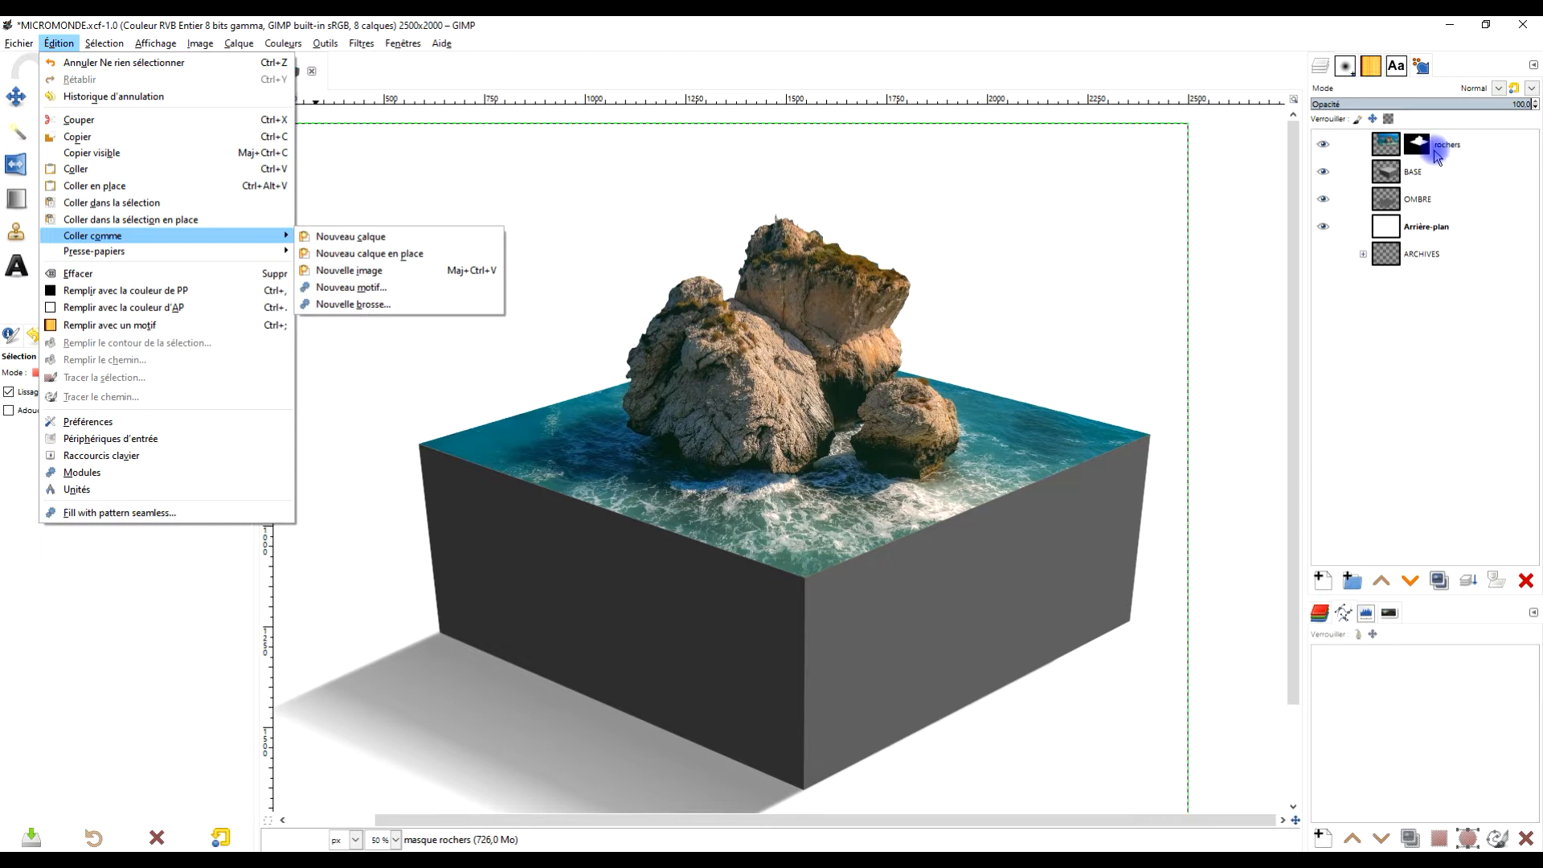
left_click(332, 237)
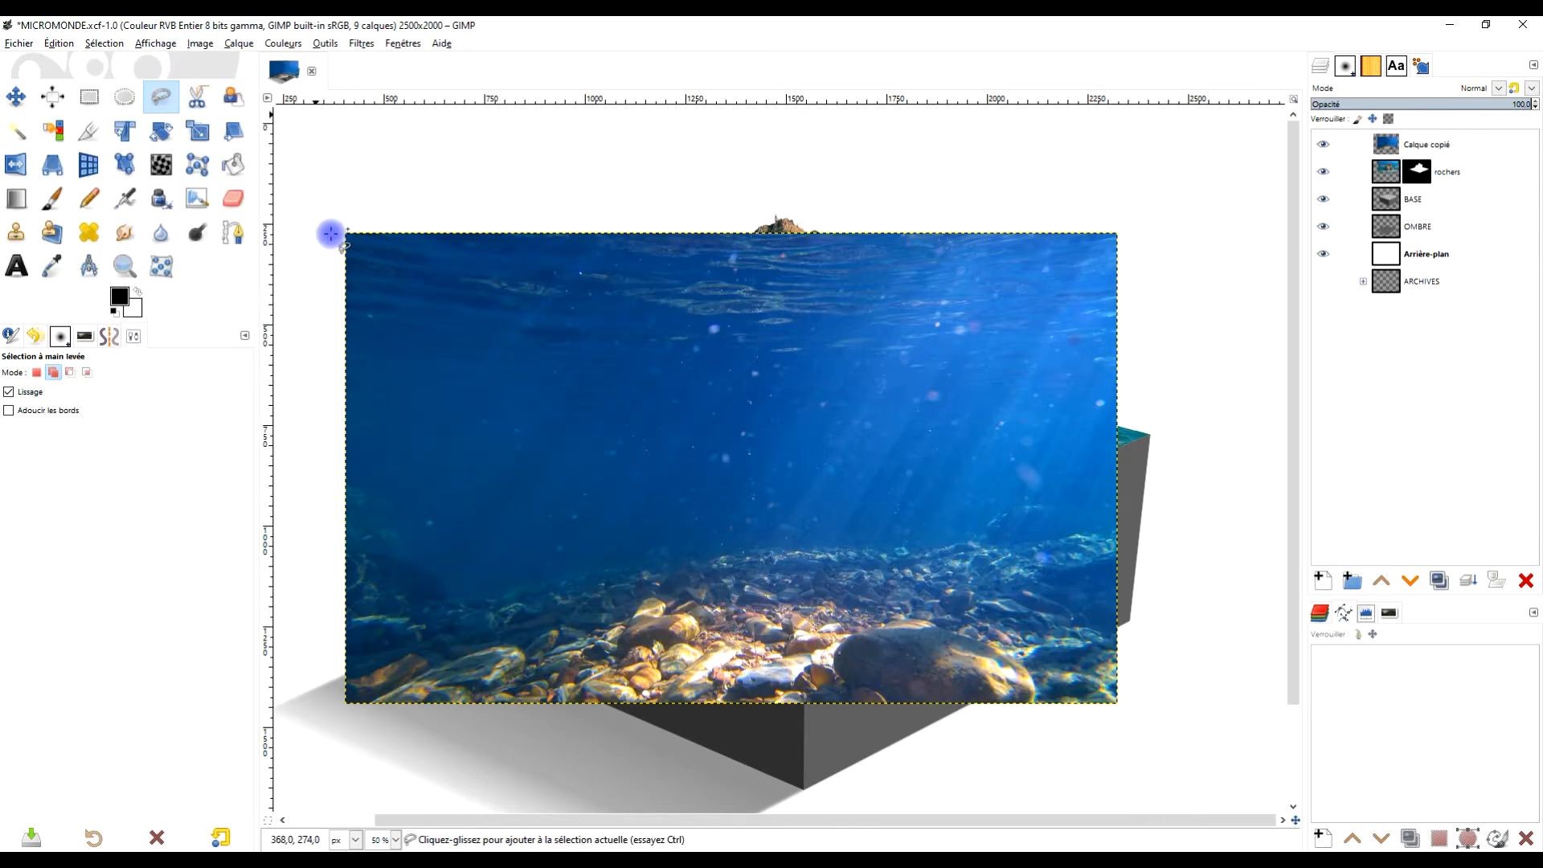
- Start a Perspective transform on the pasted underwater layer and move its four corners onto the corners of the box's right side face
scroll(885, 448, "down", 2, "ctrl")
scroll(787, 489, "up", 2, "ctrl")
scroll(790, 493, "down", 1, "ctrl")
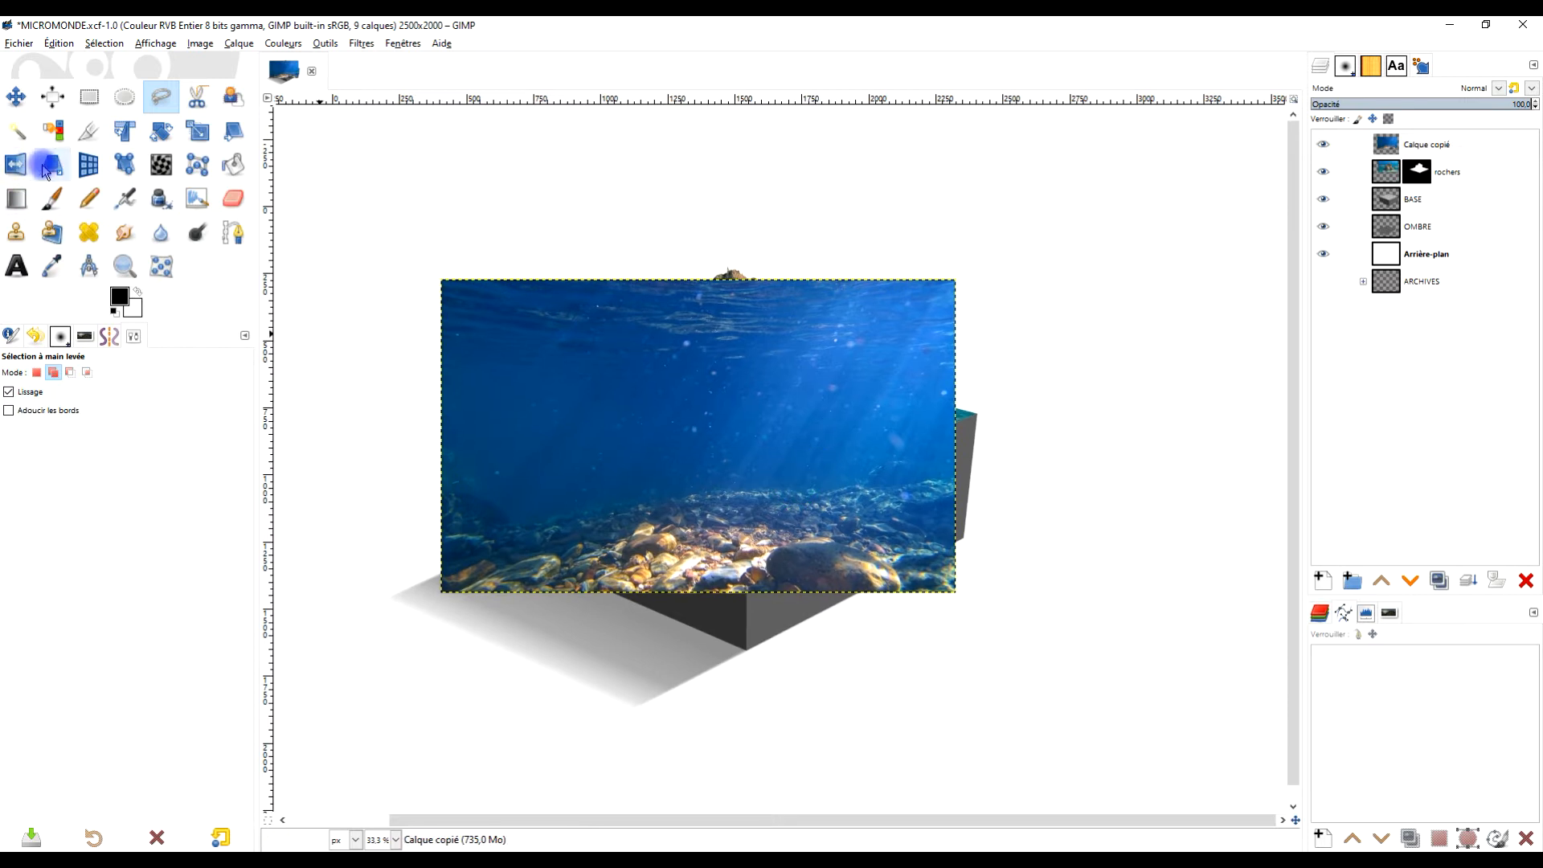
left_click(50, 166)
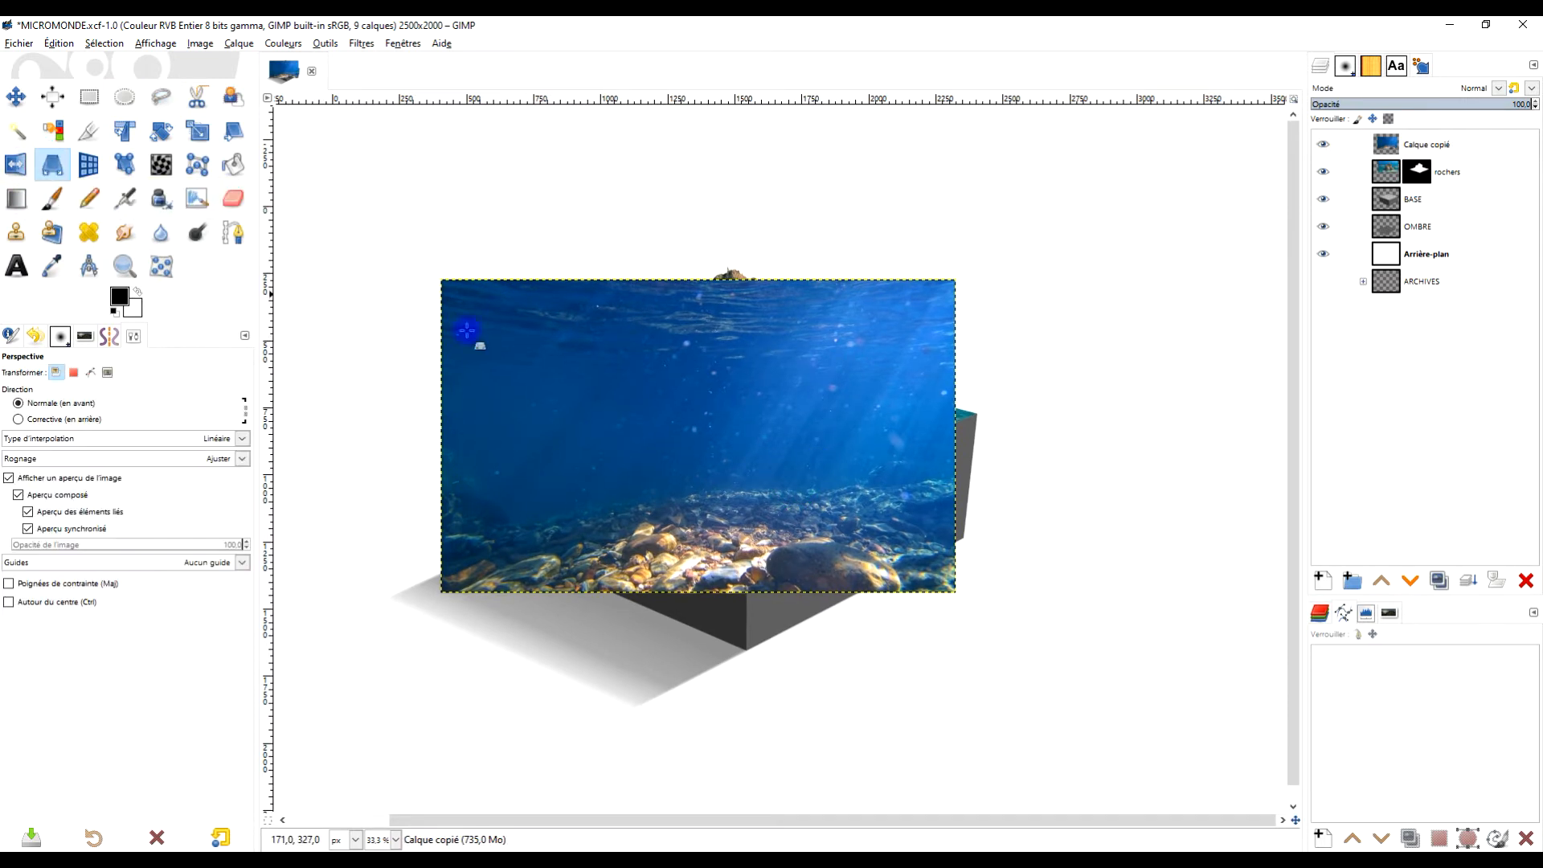
scroll(693, 456, "up", 1)
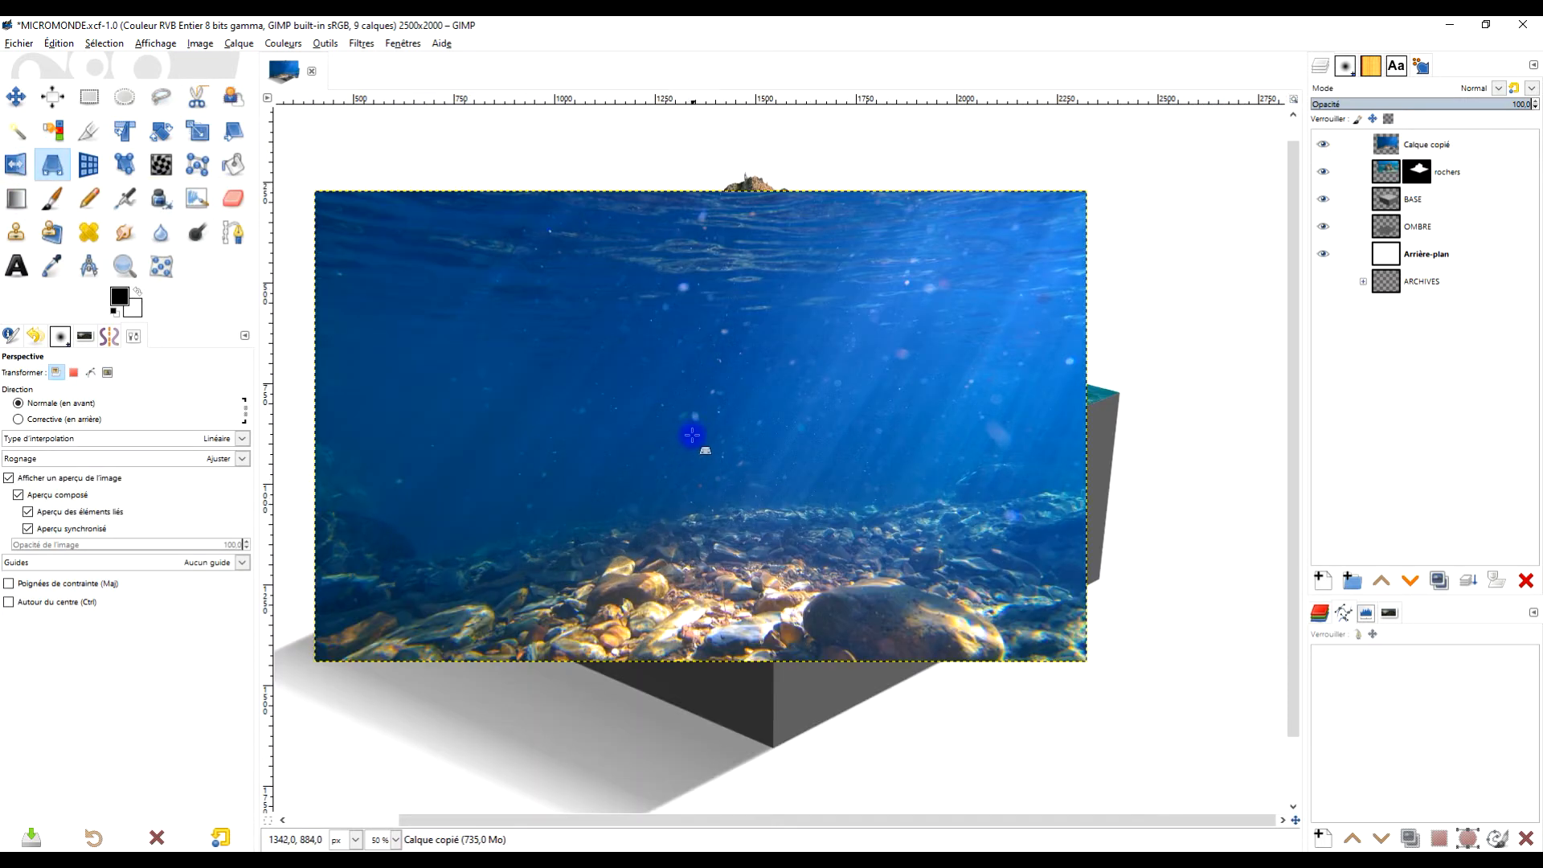
left_click(675, 393)
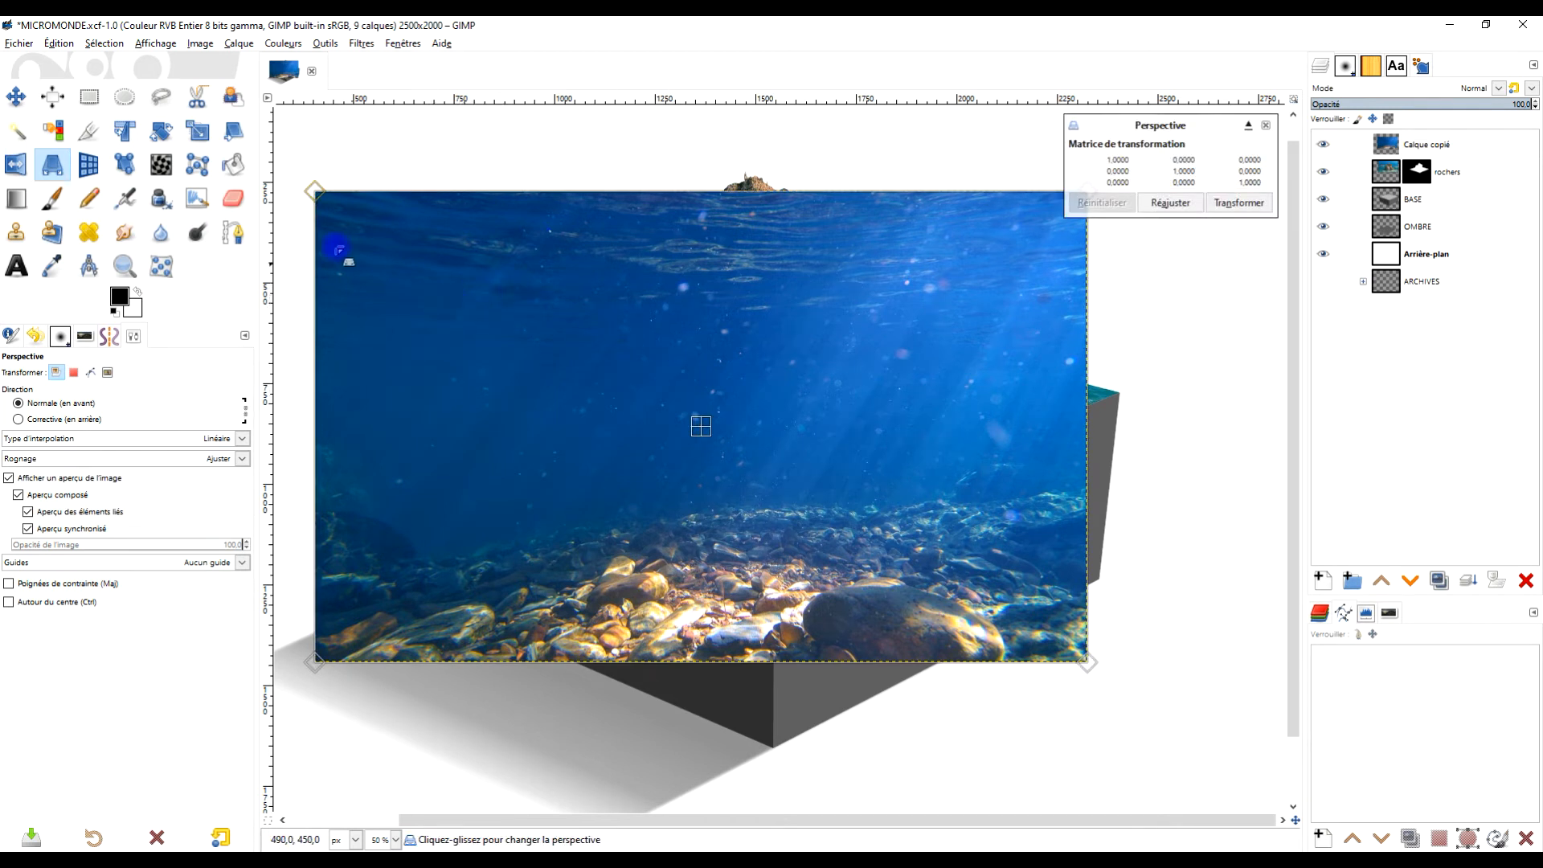
left_click_drag(314, 192, 1044, 475)
left_click_drag(1074, 556, 1084, 481)
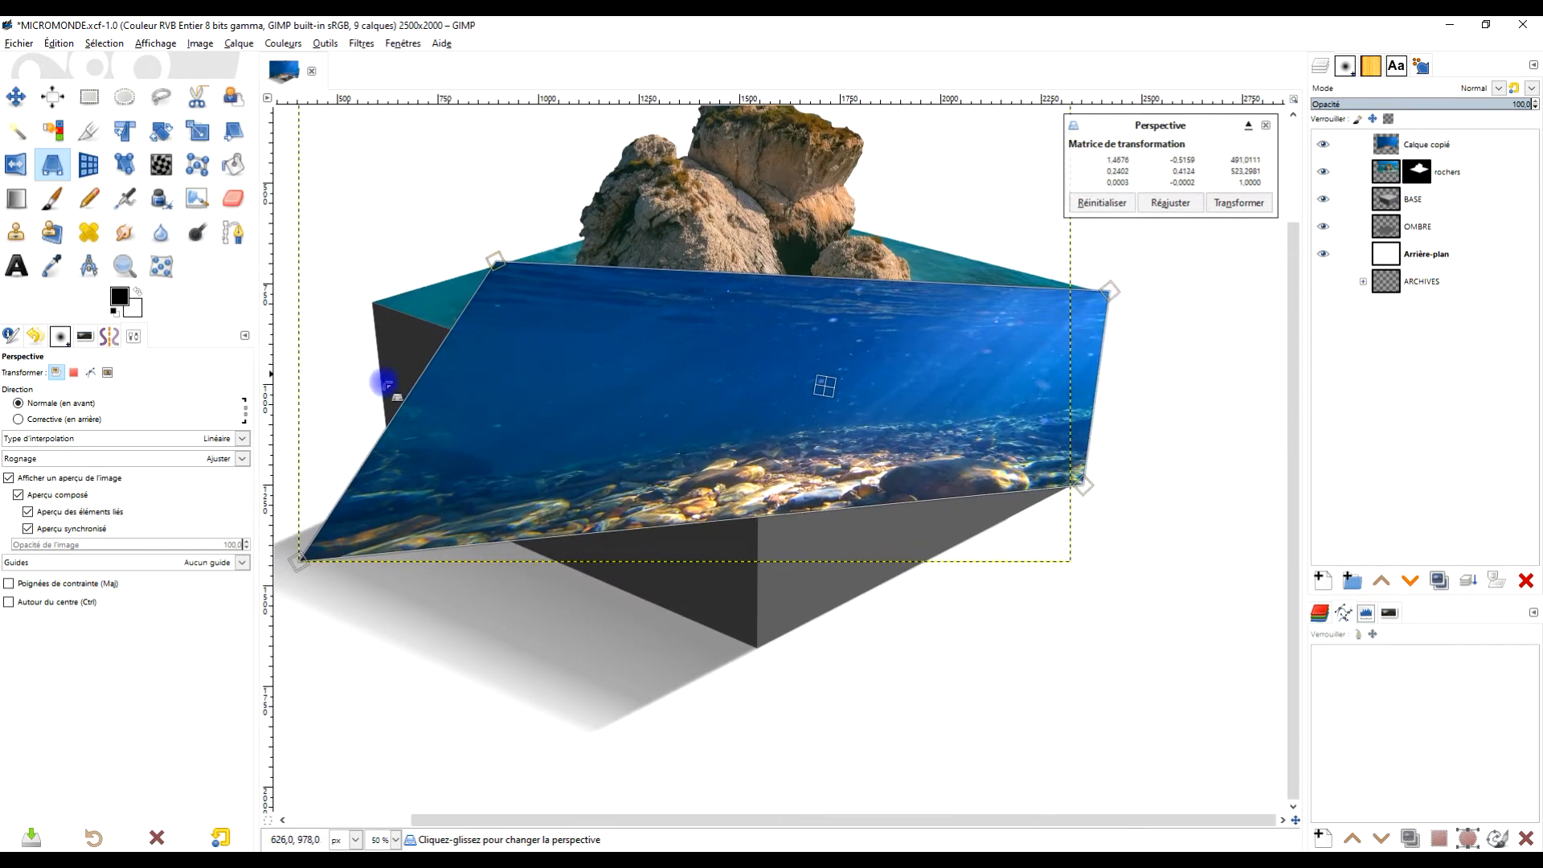
left_click_drag(318, 564, 756, 650)
left_click_drag(497, 261, 762, 432)
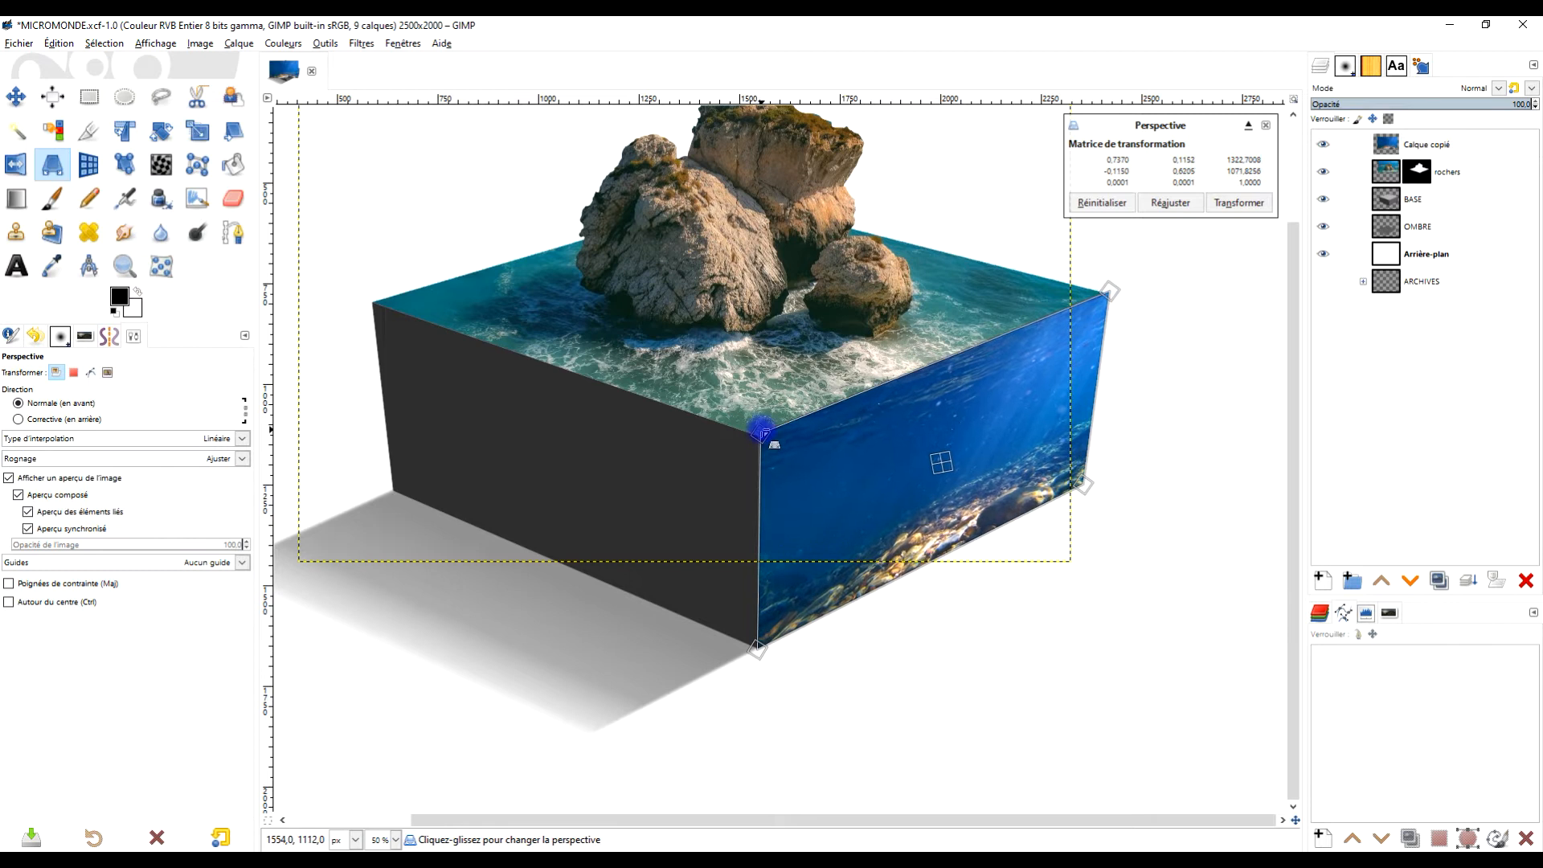
- Fine-tune the perspective by realigning the photo's rear upper and front upper corners with the right side face's top edge
scroll(888, 404, "up", 2, "ctrl")
scroll(969, 422, "down", 2, "ctrl")
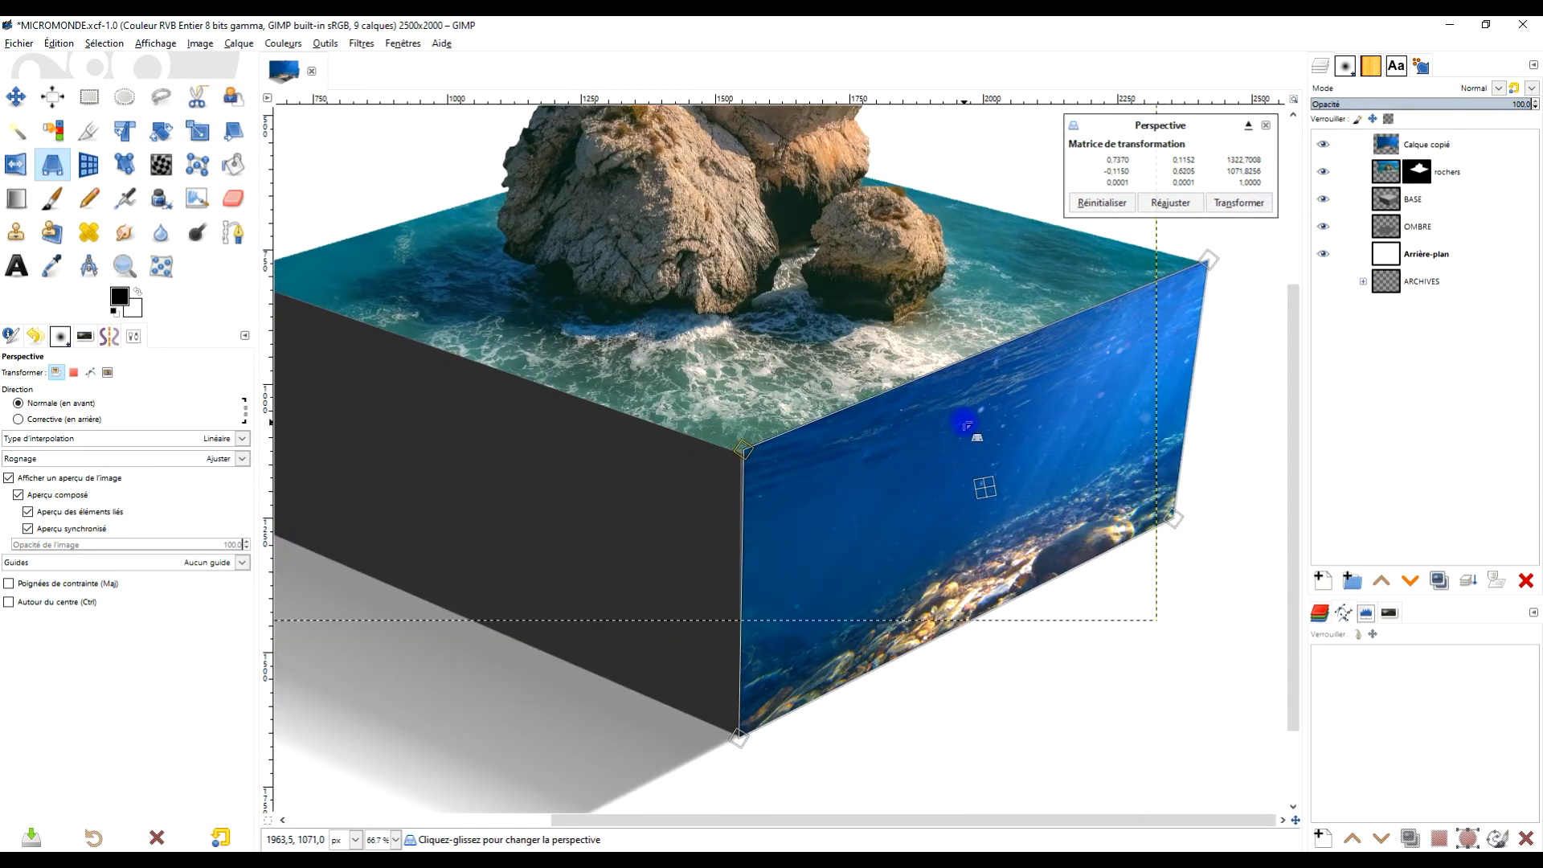
scroll(1096, 316, "up", 1, "ctrl")
left_click_drag(1121, 291, 1114, 284)
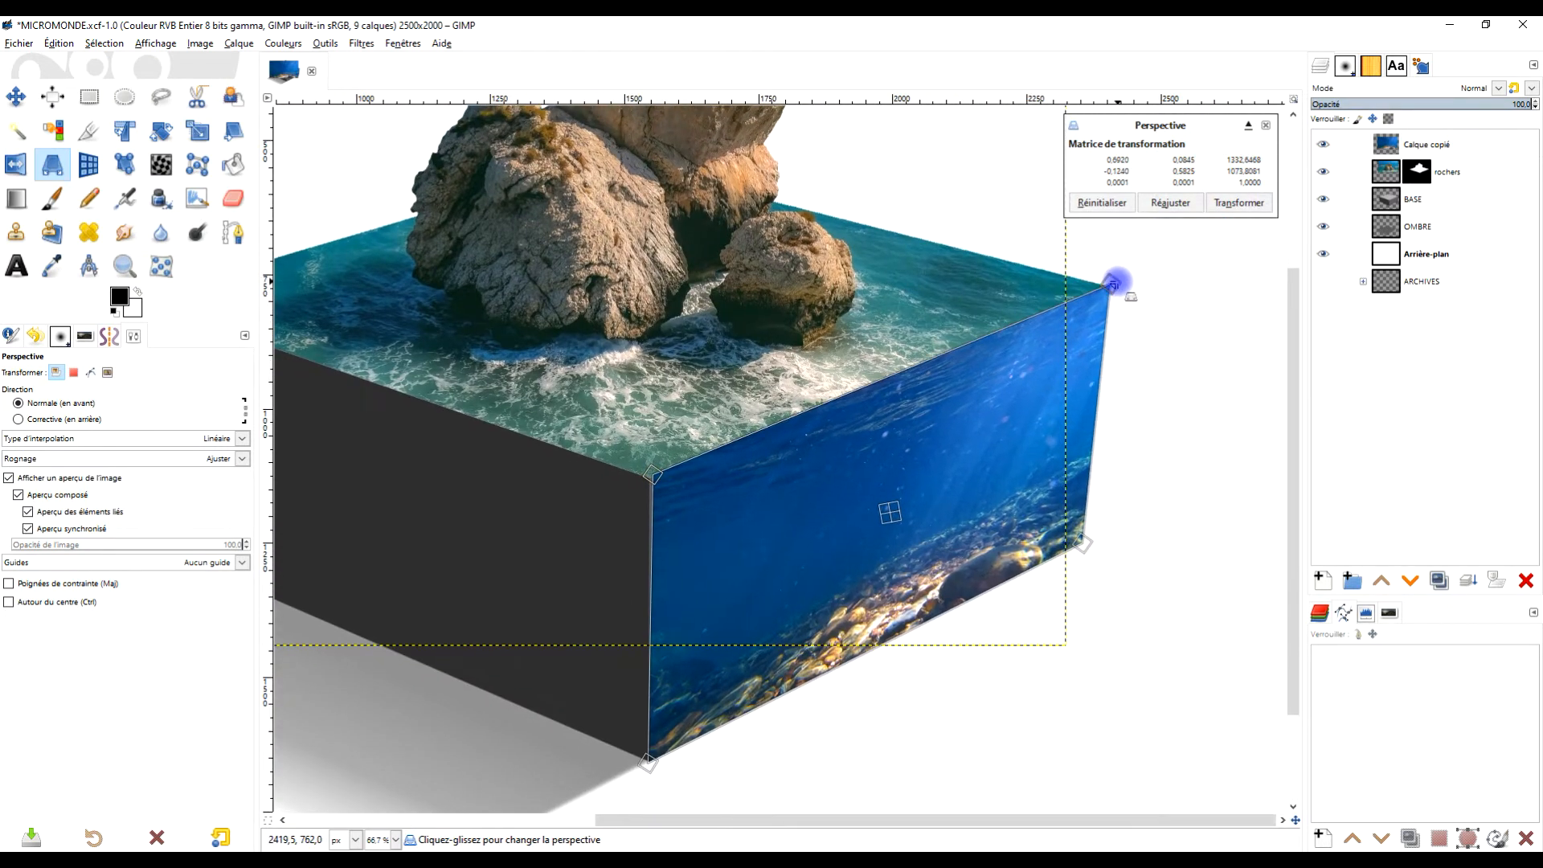
scroll(694, 459, "up", 1, "ctrl")
mouse_move(634, 486)
left_mouse_down()
mouse_move(645, 502)
mouse_move(629, 492)
left_mouse_up()
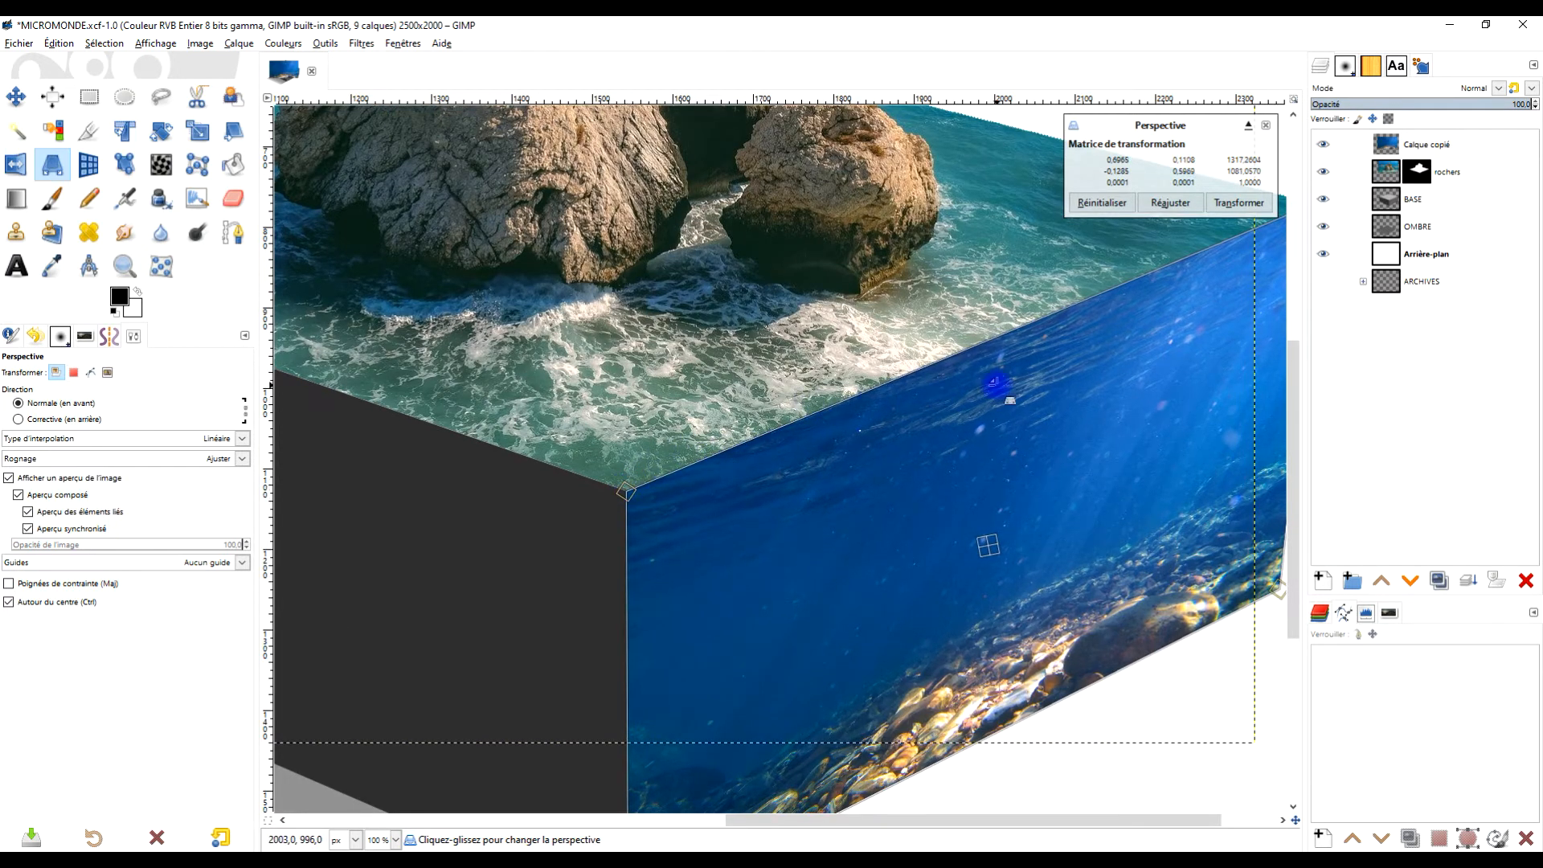
- Nudge the photo's rear upper corner exactly onto the box's corner and apply the perspective transformation
scroll(999, 379, "down", 2, "ctrl")
scroll(912, 329, "up", 1, "ctrl")
scroll(913, 330, "up", 1, "ctrl")
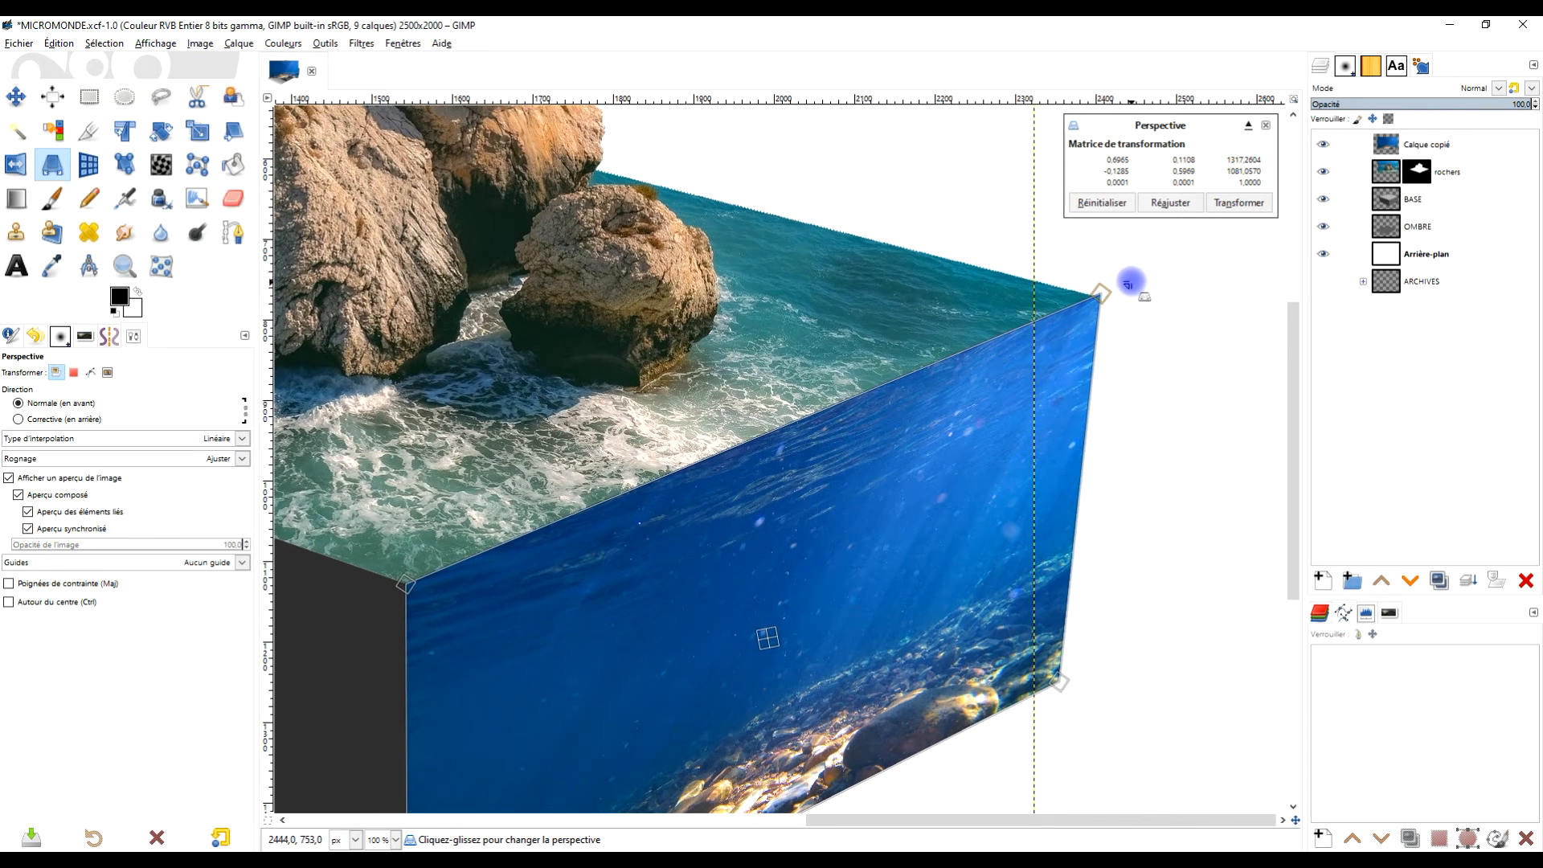
left_click_drag(1109, 296, 1106, 293)
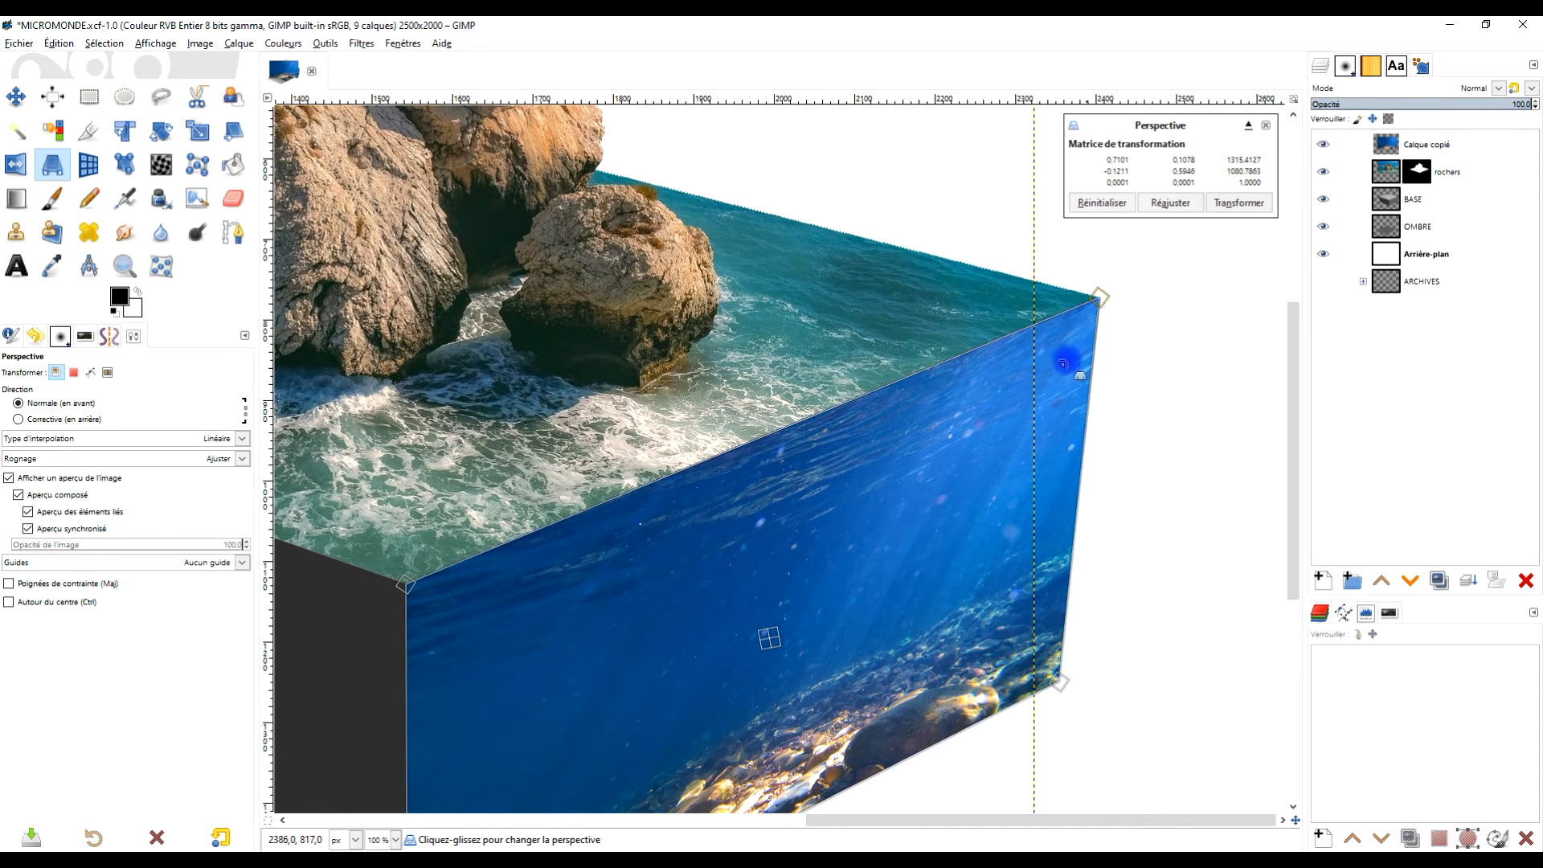
scroll(1069, 362, "down", 2, "ctrl")
scroll(956, 447, "up", 2, "ctrl")
scroll(1069, 402, "down", 1, "ctrl")
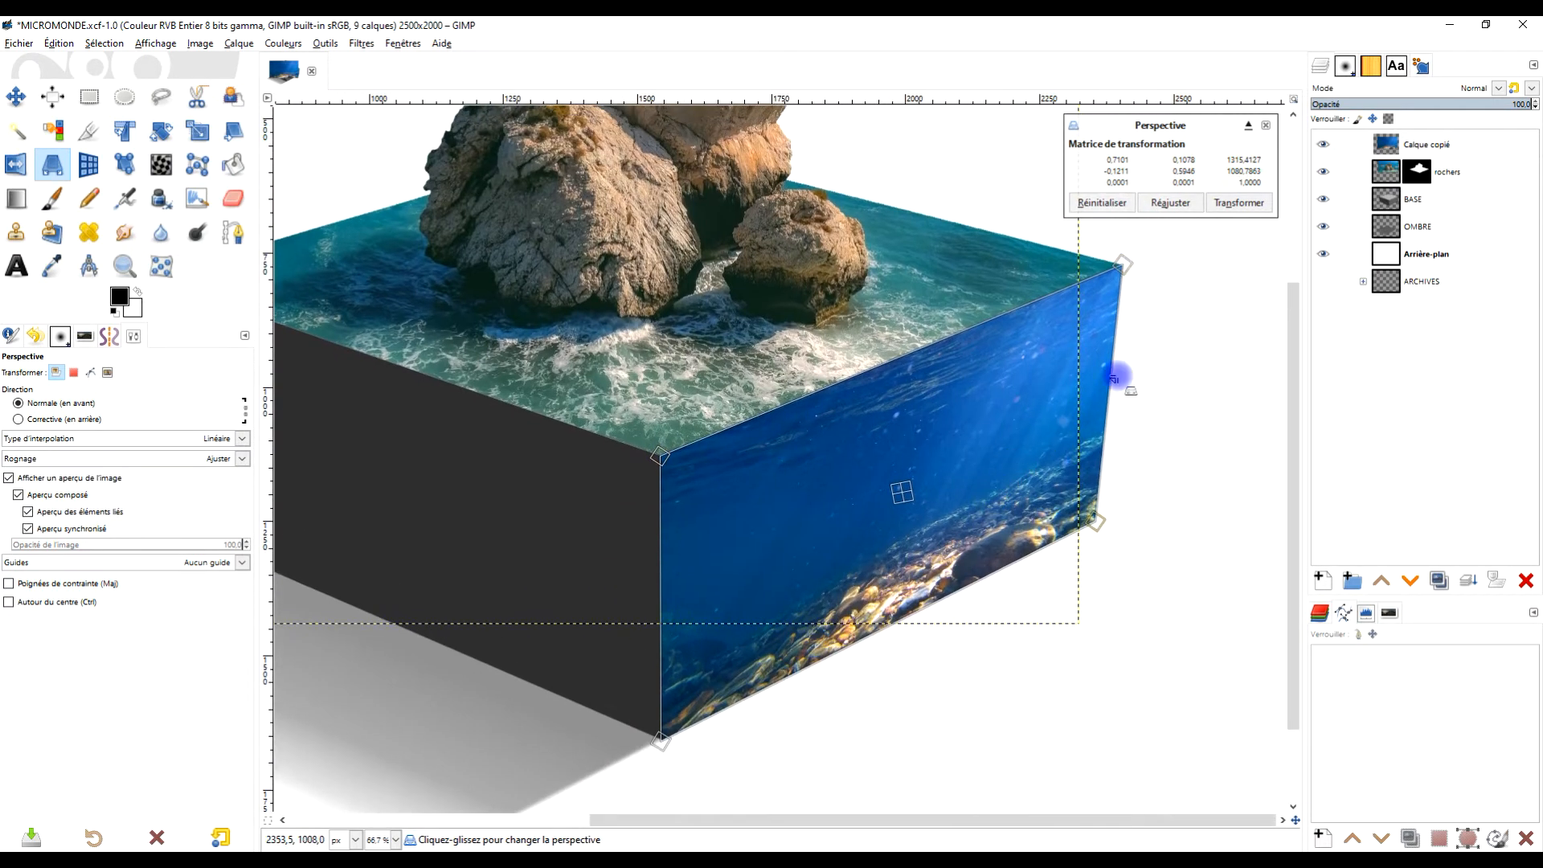
left_click(1238, 202)
scroll(957, 499, "down", 1, "ctrl")
scroll(925, 472, "up", 1, "ctrl")
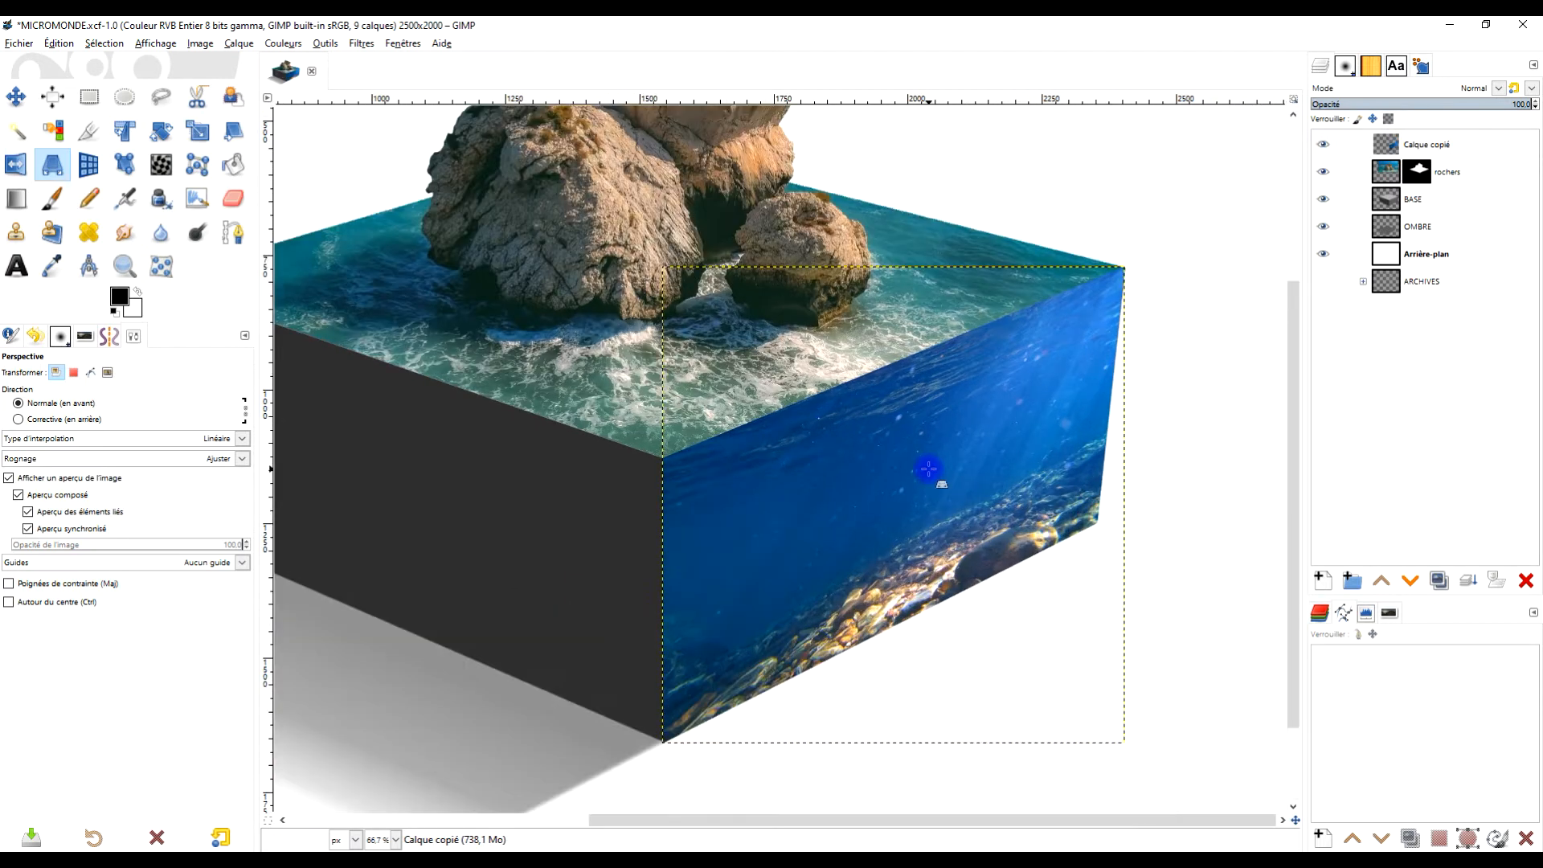
- Switch to the browser and close the tab with the full-size underwater photo
left_click_drag(978, 438, 1156, 435)
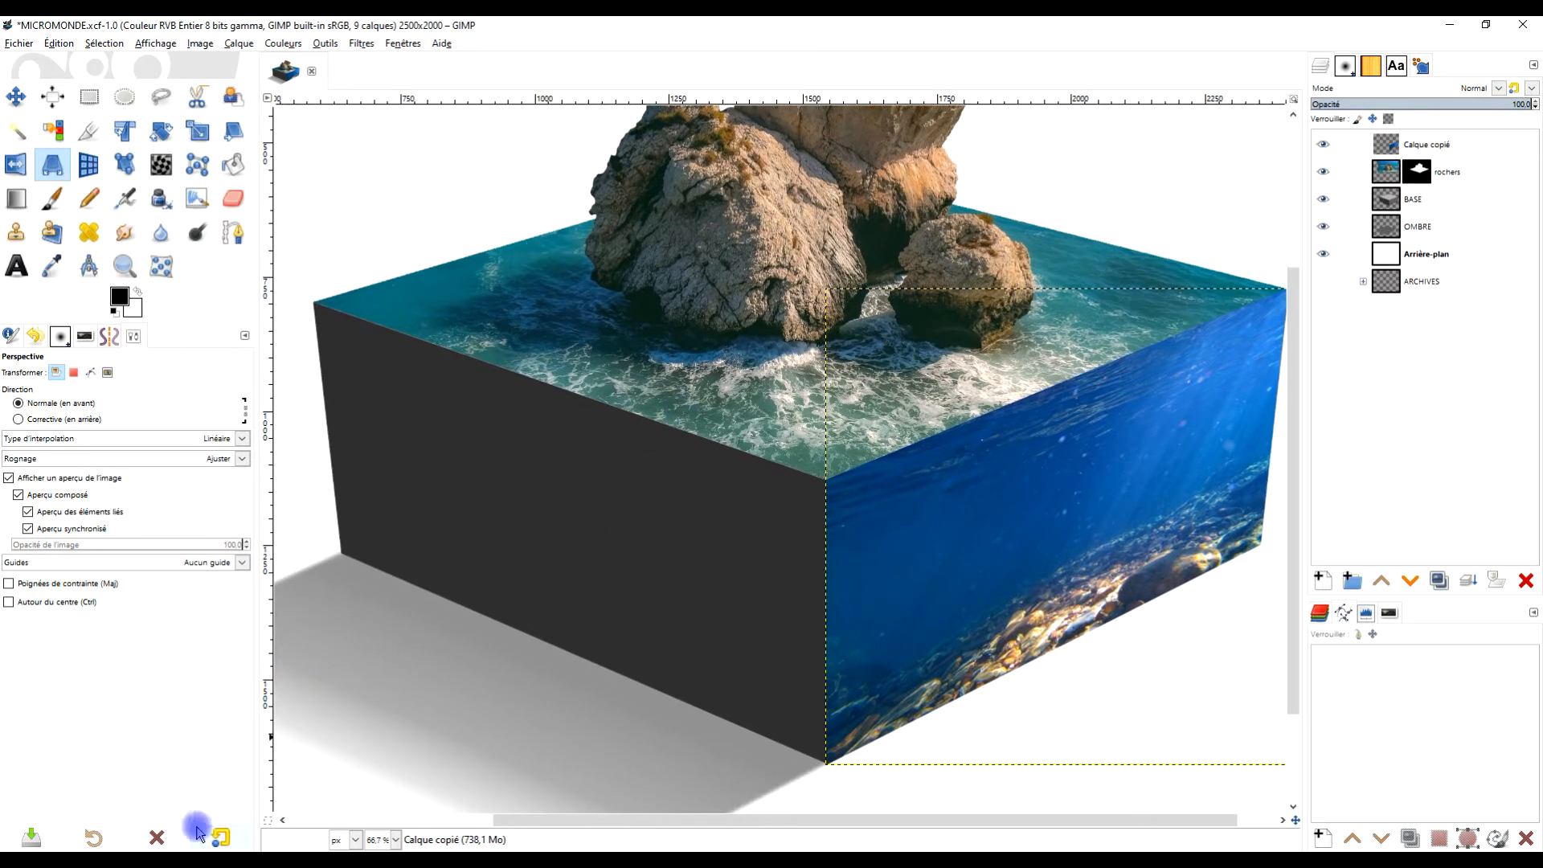
left_click(176, 860)
left_click(244, 792)
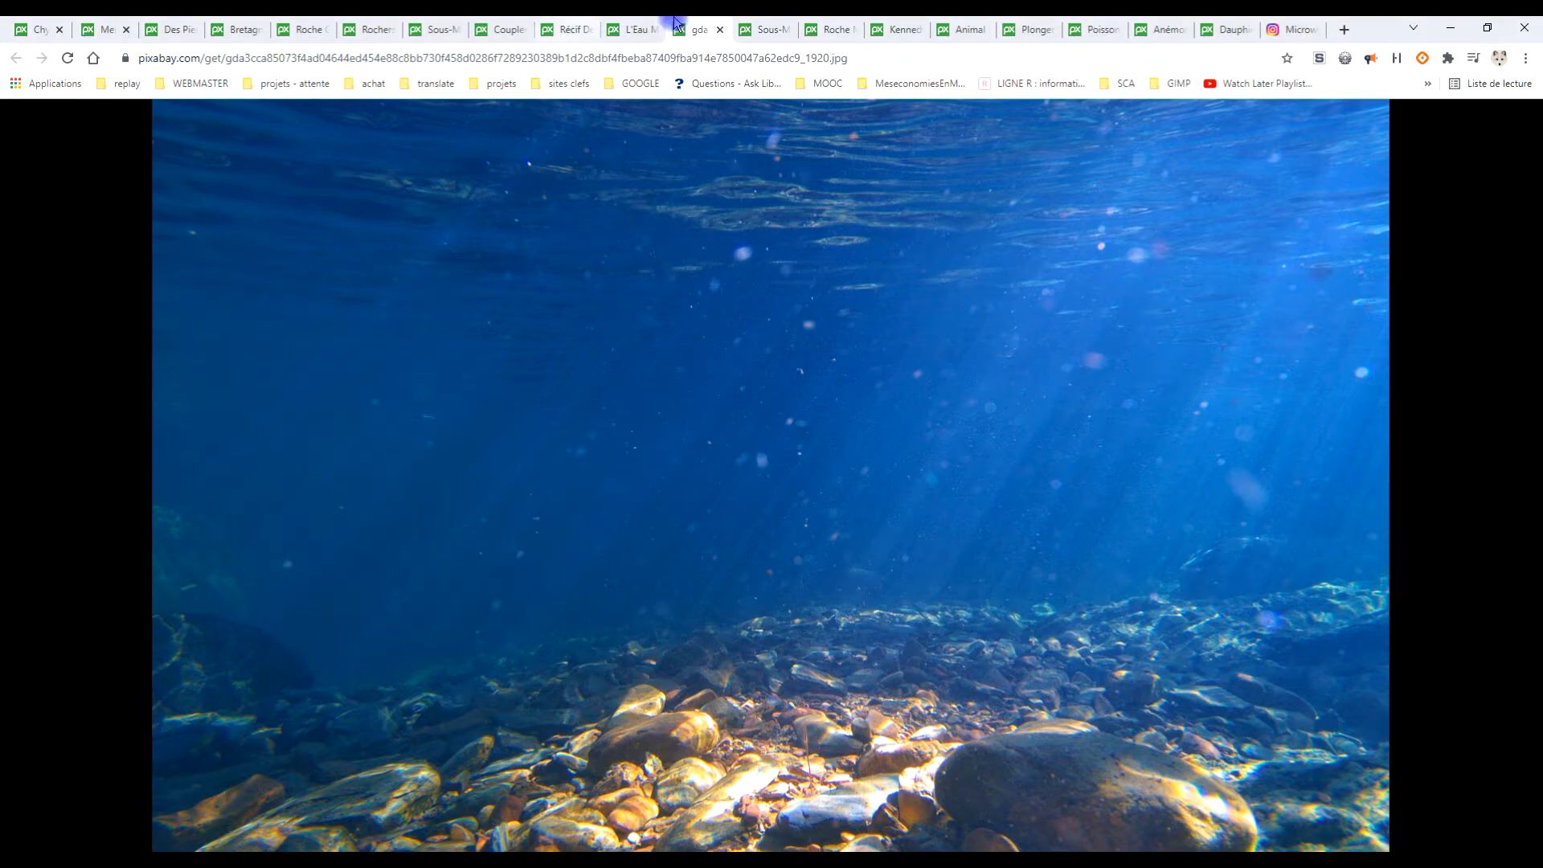
left_click(718, 31)
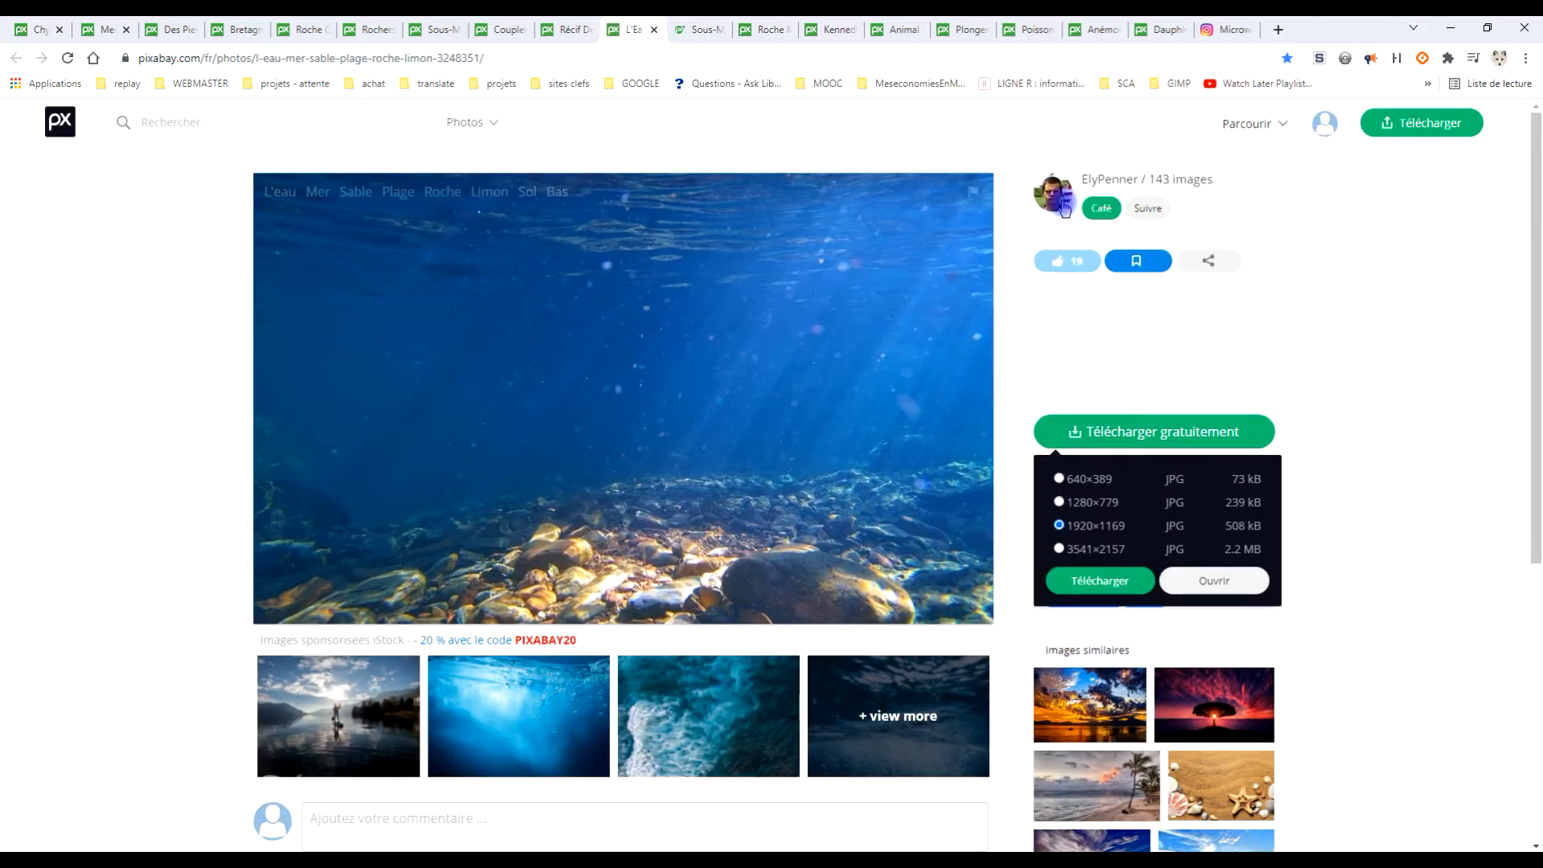
- Move the browser tab of the already used underwater photo to the second place among the open tabs
left_click_drag(657, 36, 105, 32)
left_click(27, 37)
left_click(101, 30)
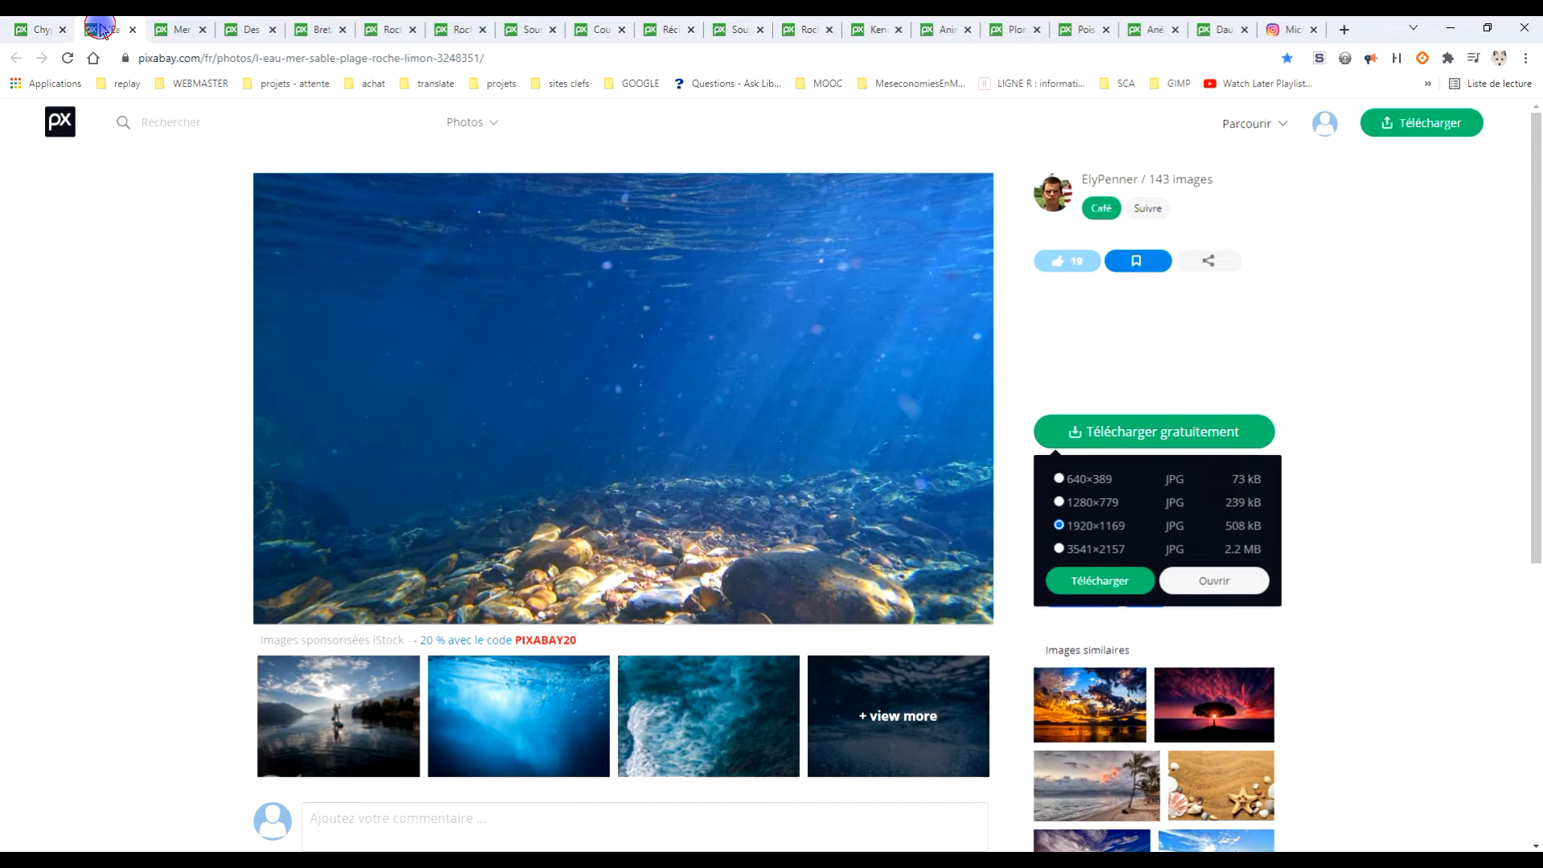
- Look through the open Pixabay photo tabs for a second underwater picture, ending on the Okinawa coral reef photo
left_click(169, 30)
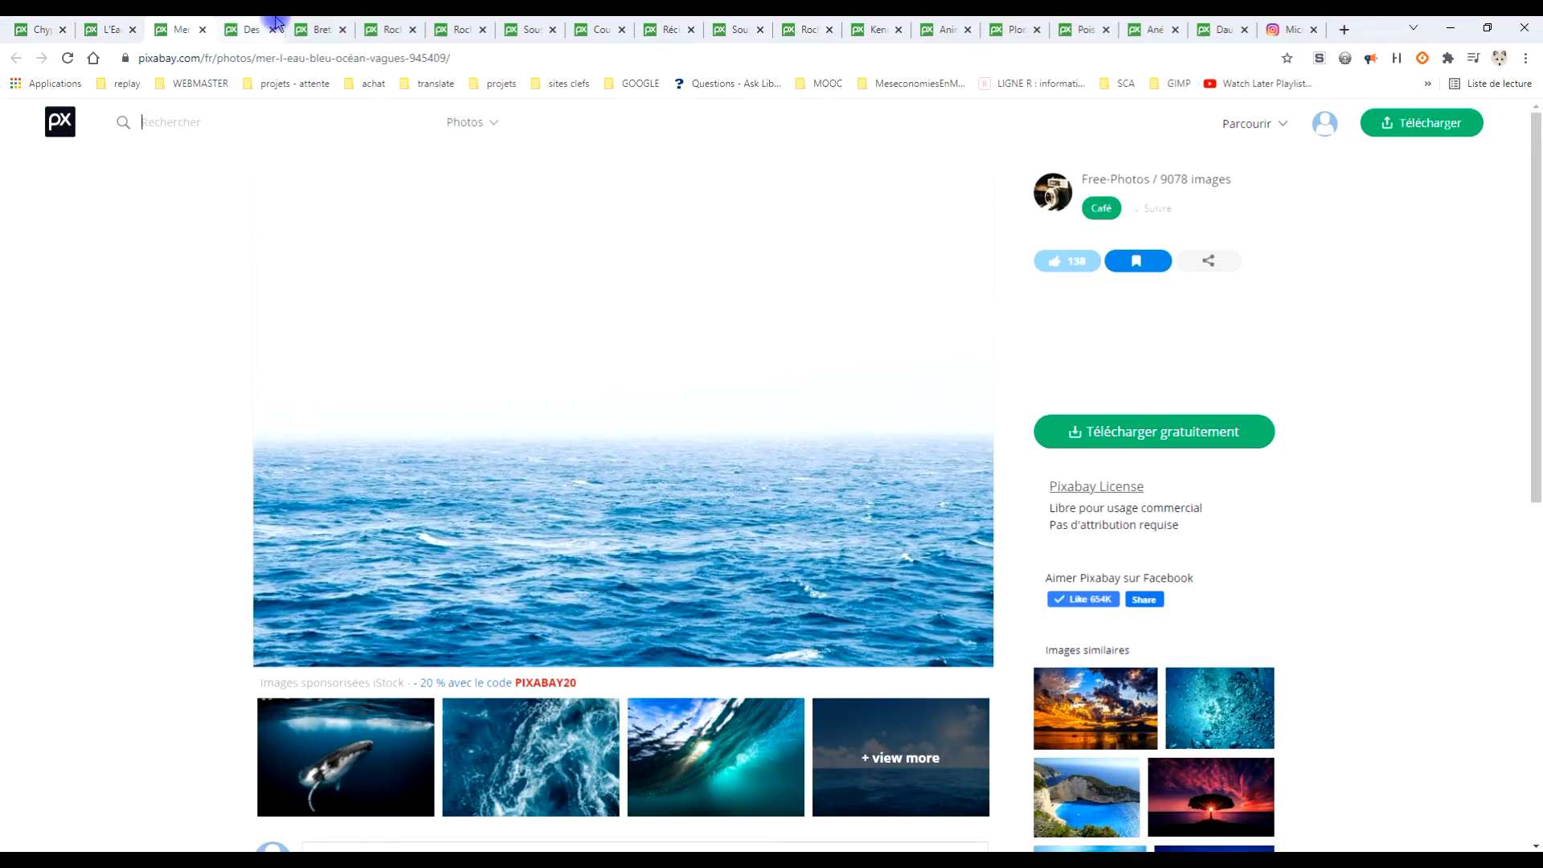
left_click(243, 34)
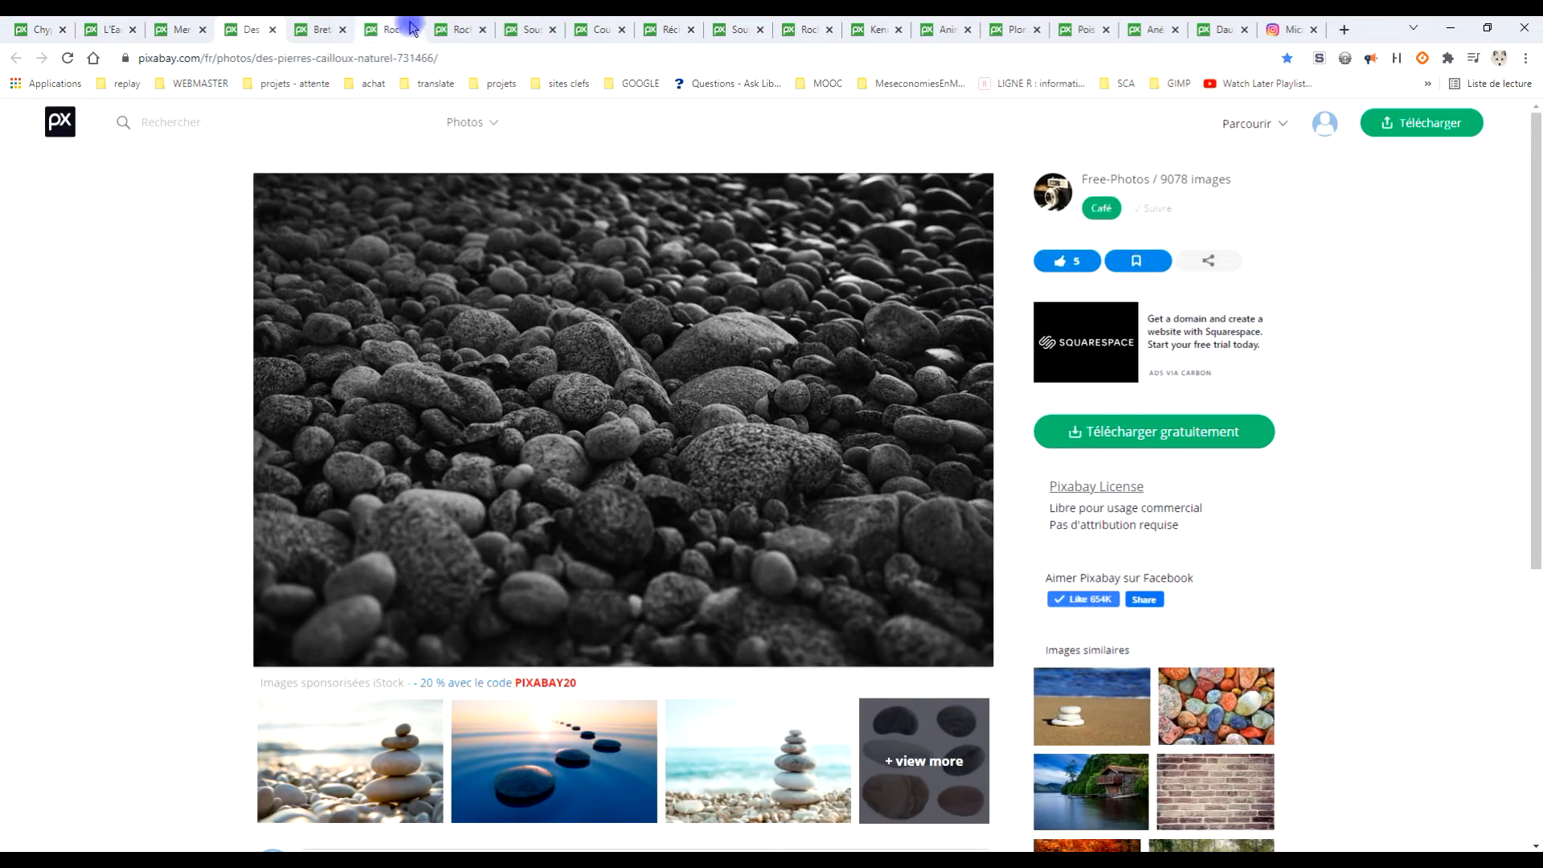
left_click(315, 32)
left_click(386, 34)
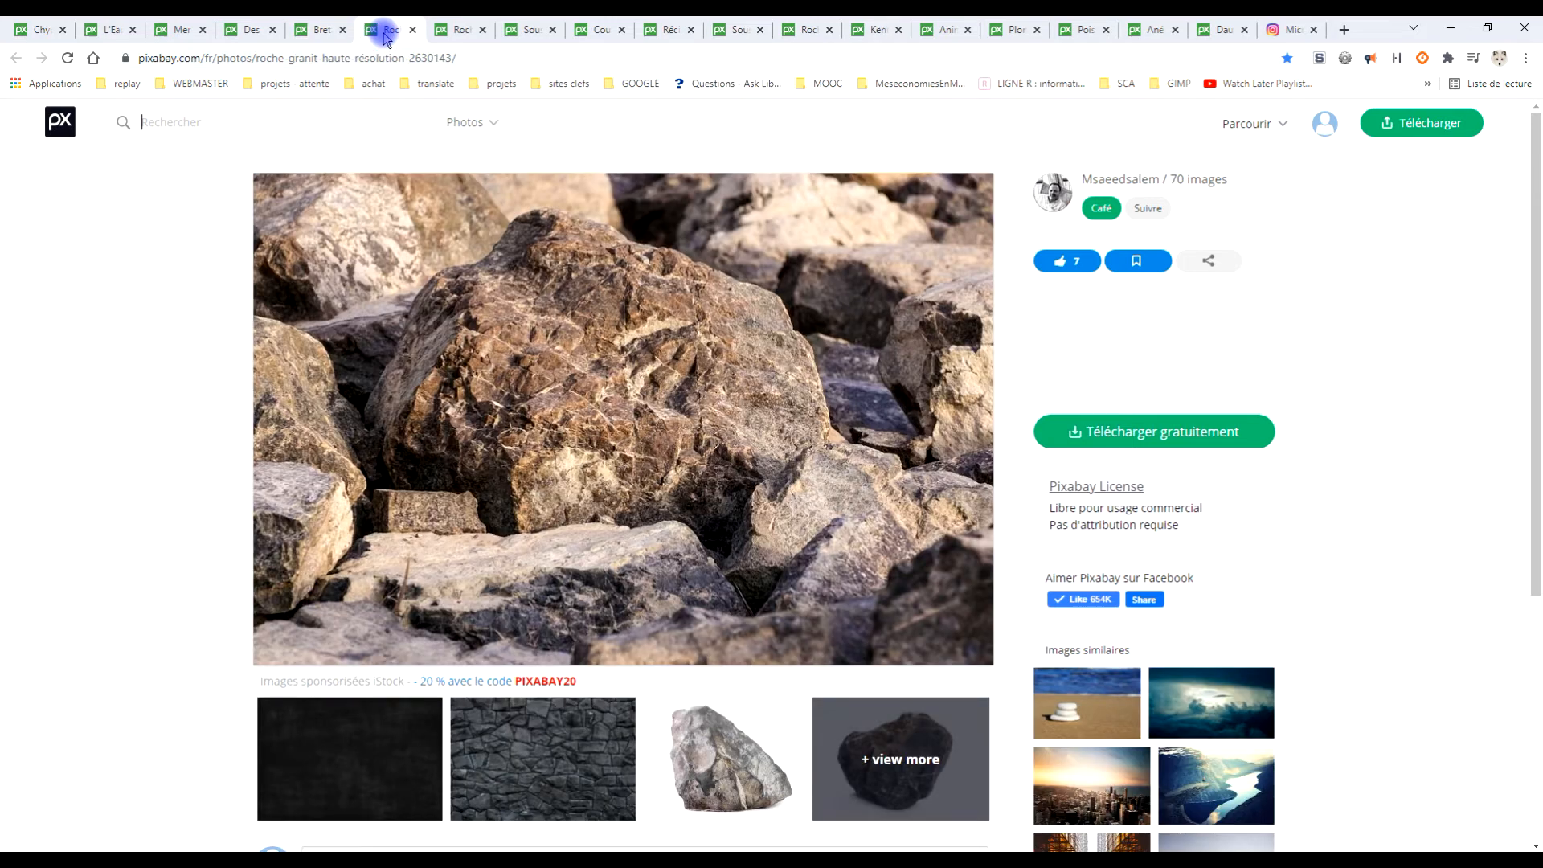
left_click(458, 30)
left_click(523, 31)
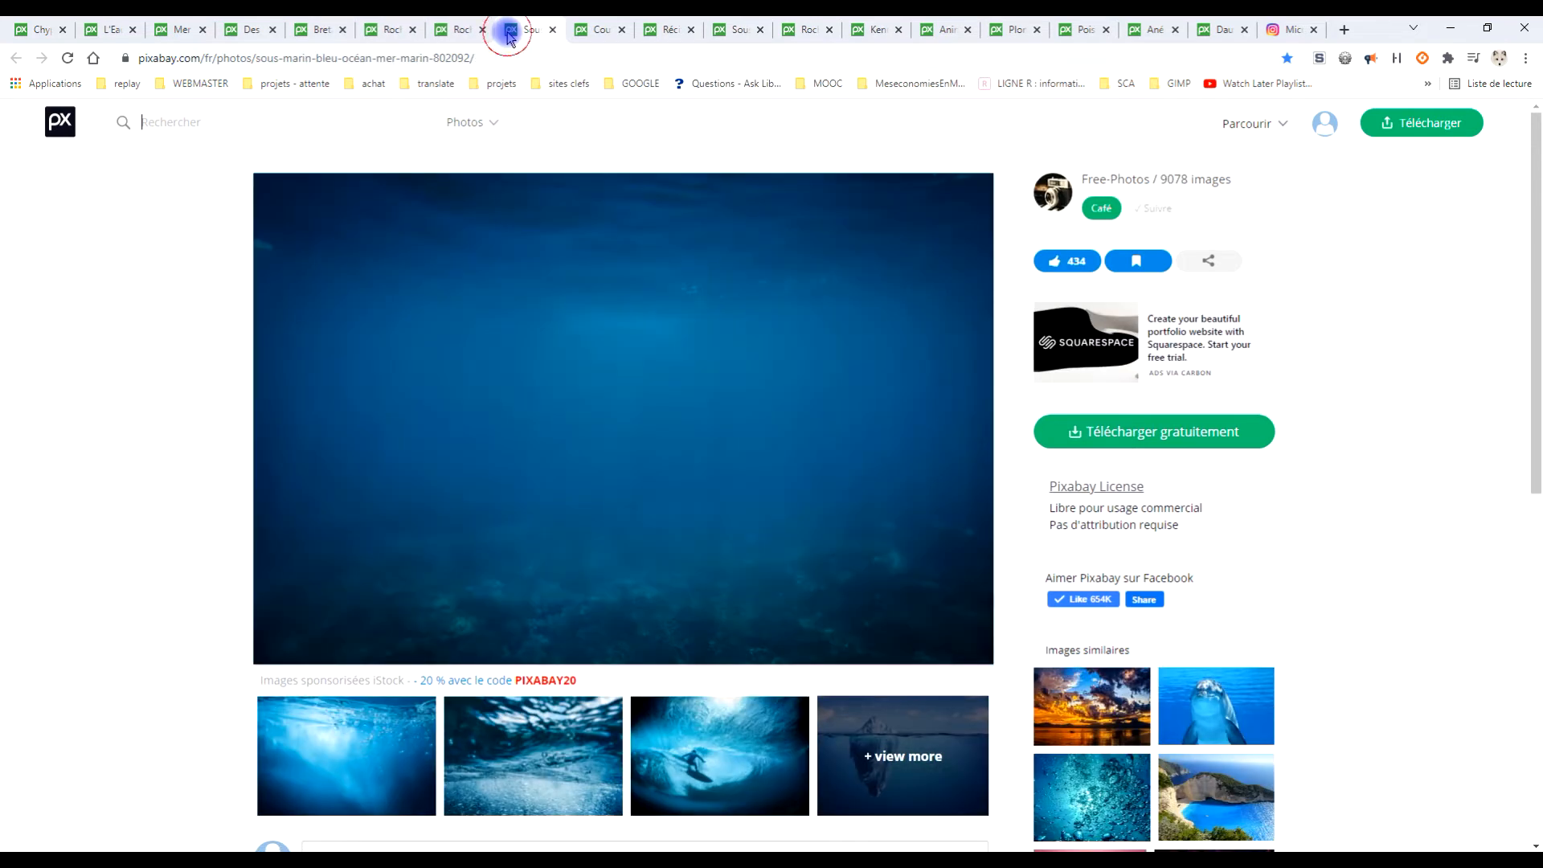
left_click(595, 32)
left_click(668, 32)
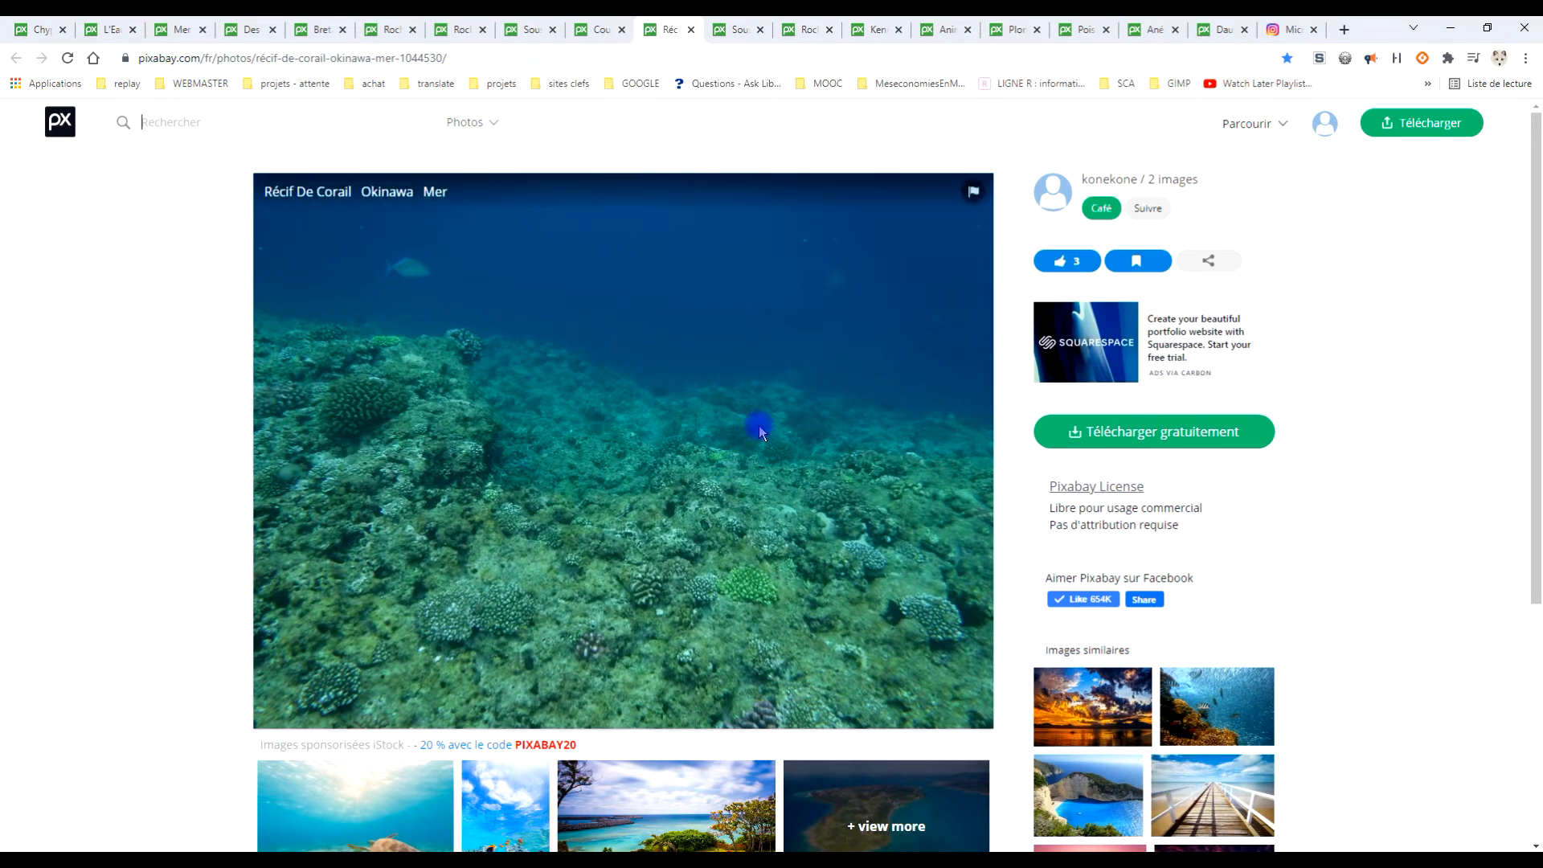
left_click(81, 32)
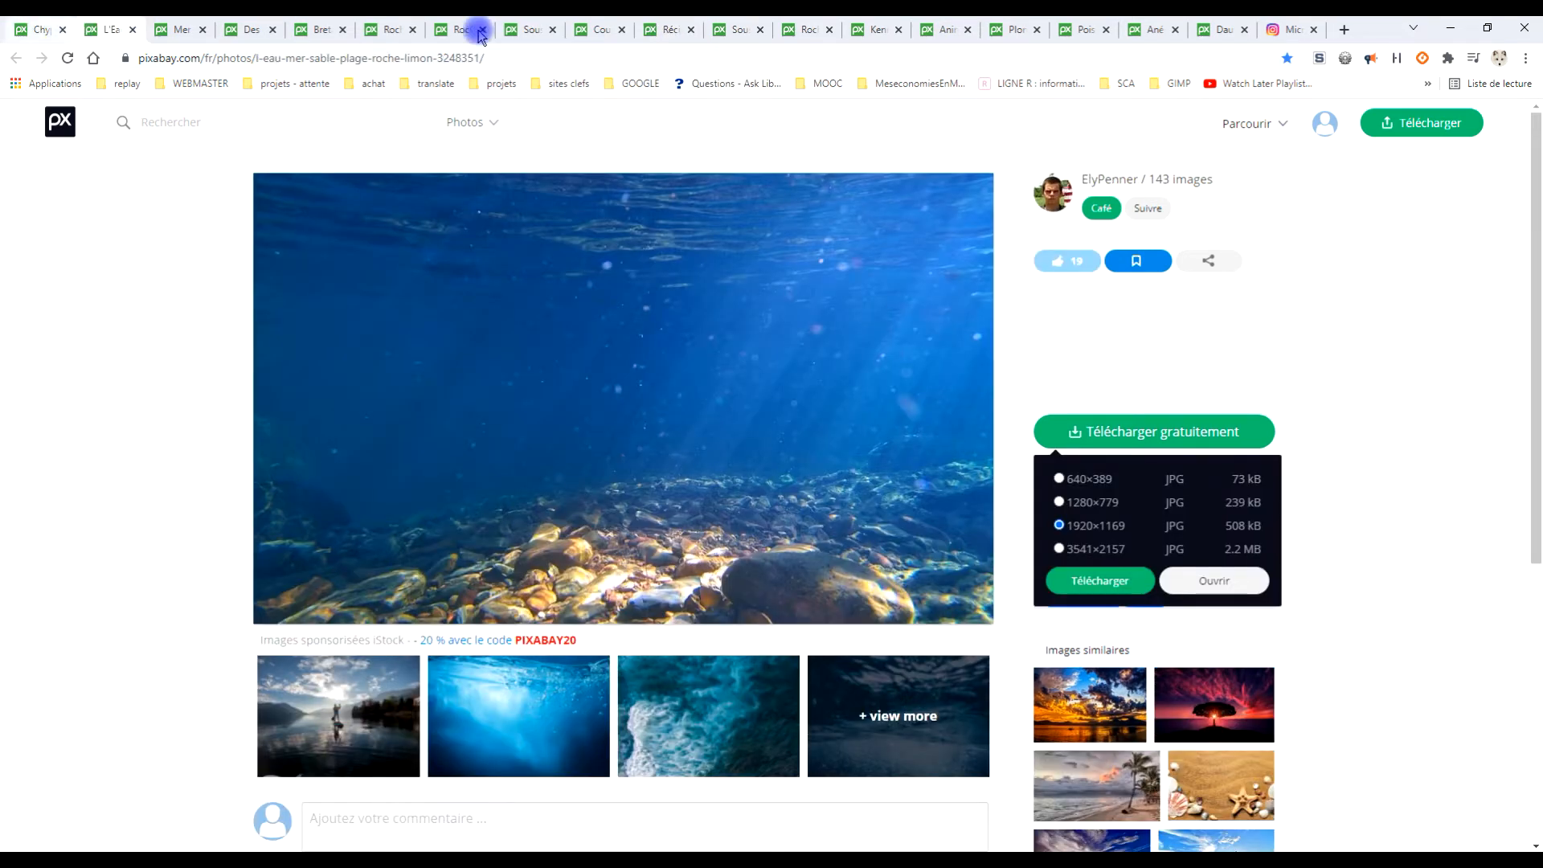
left_click(518, 31)
left_click(601, 31)
left_click(670, 32)
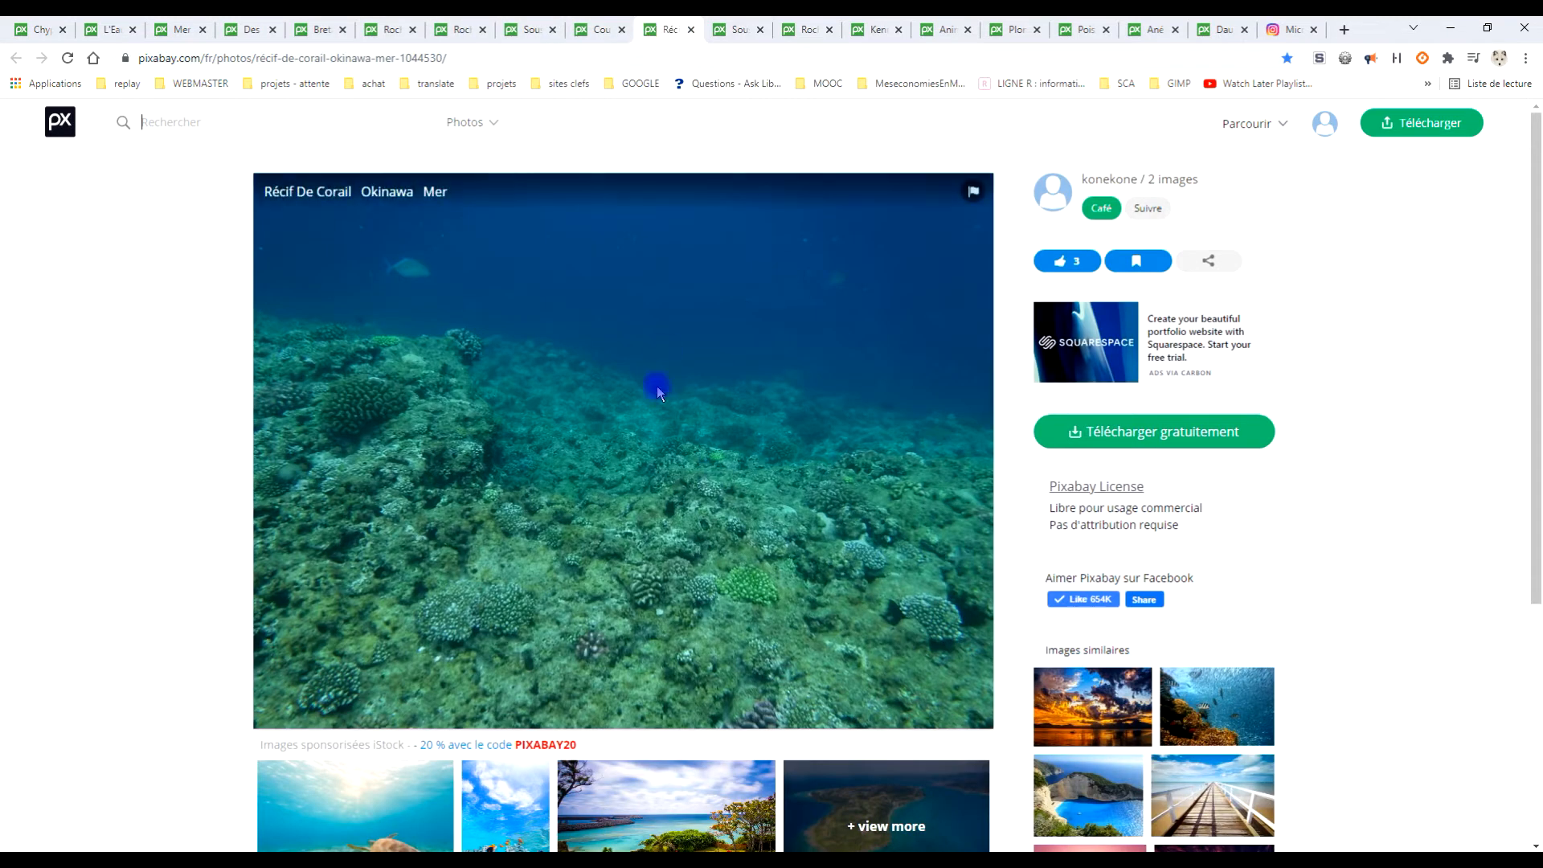
- Like the coral reef photo, open its 1920×1440 version and copy the image
left_click(1066, 260)
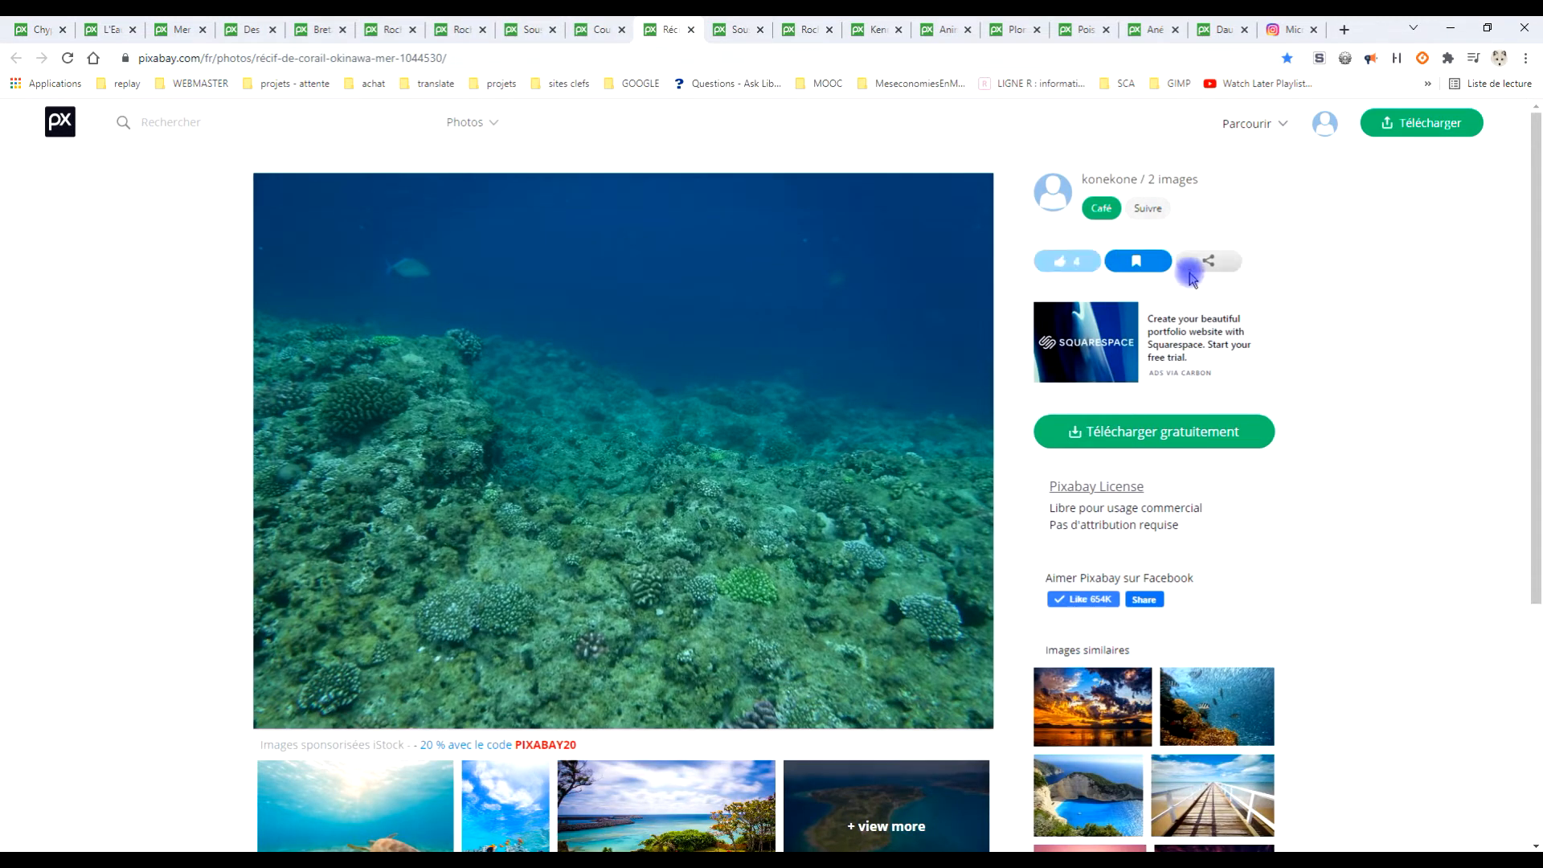
left_click(1141, 433)
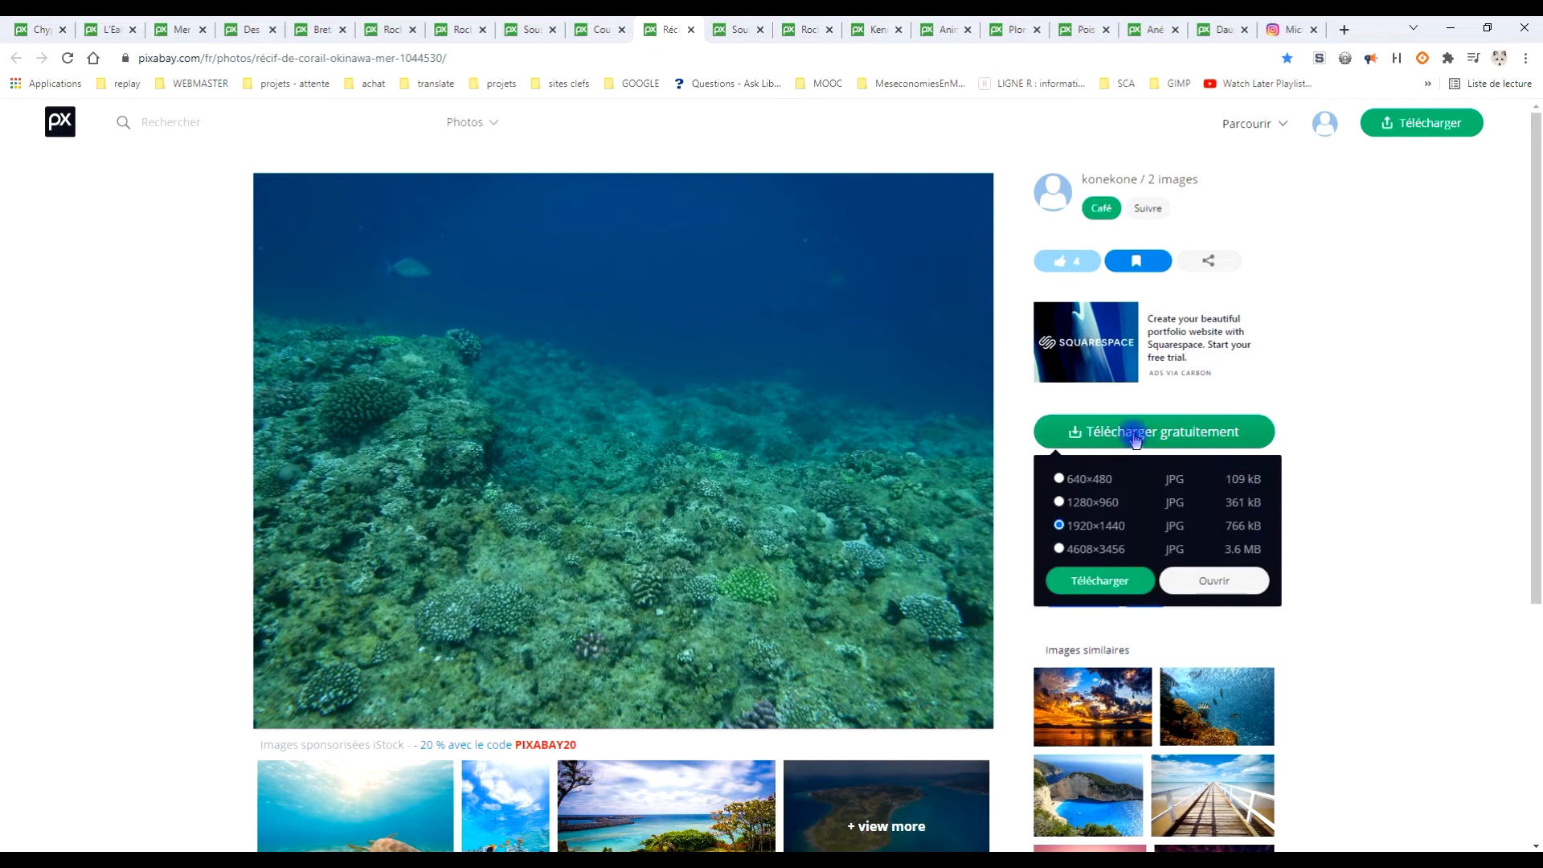
left_click(1191, 580)
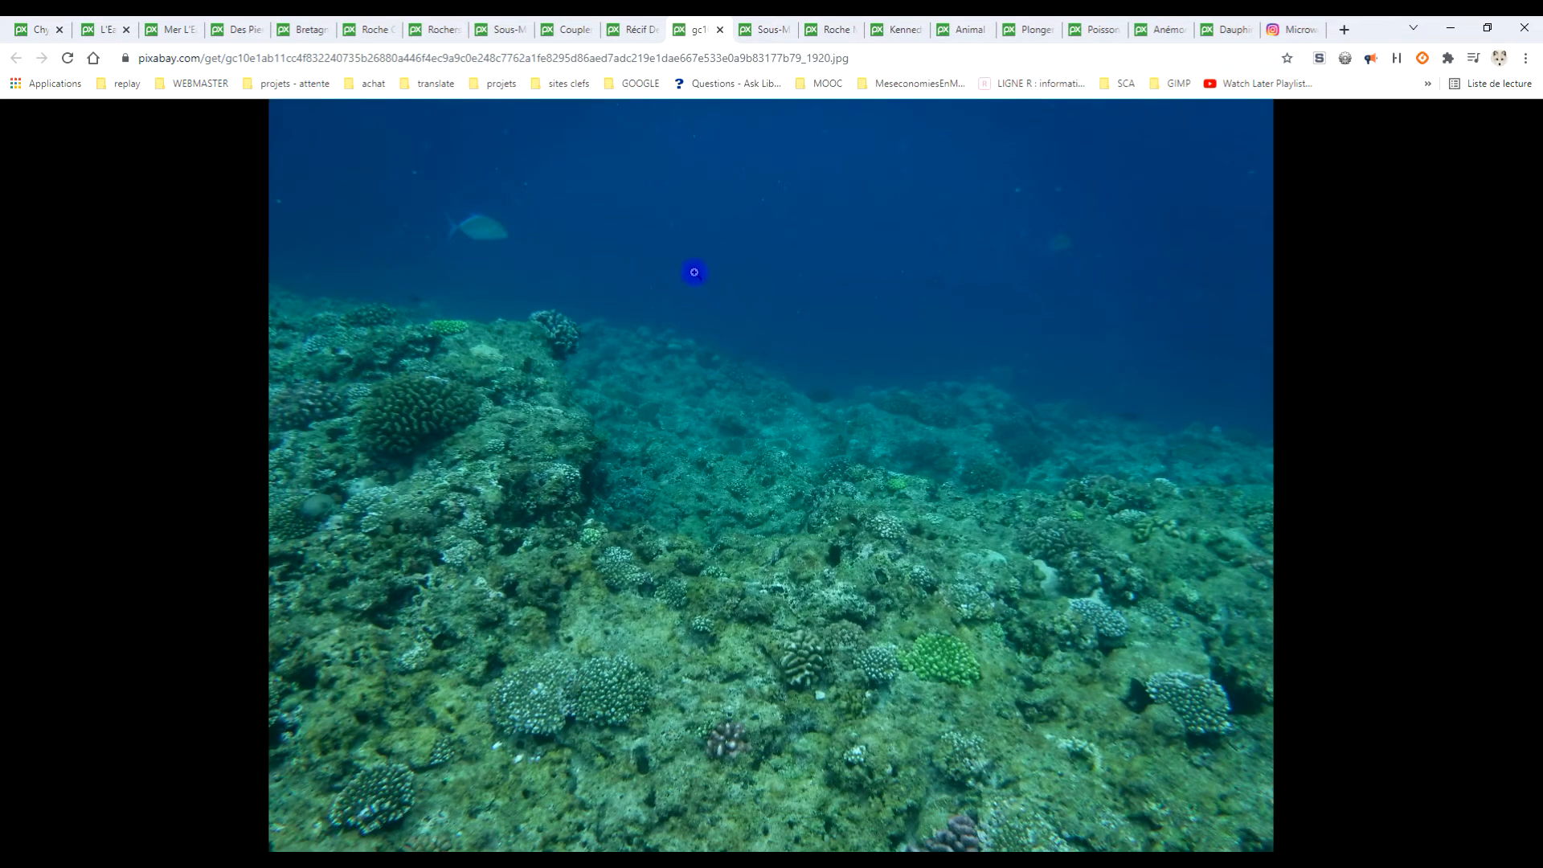
right_click(693, 273)
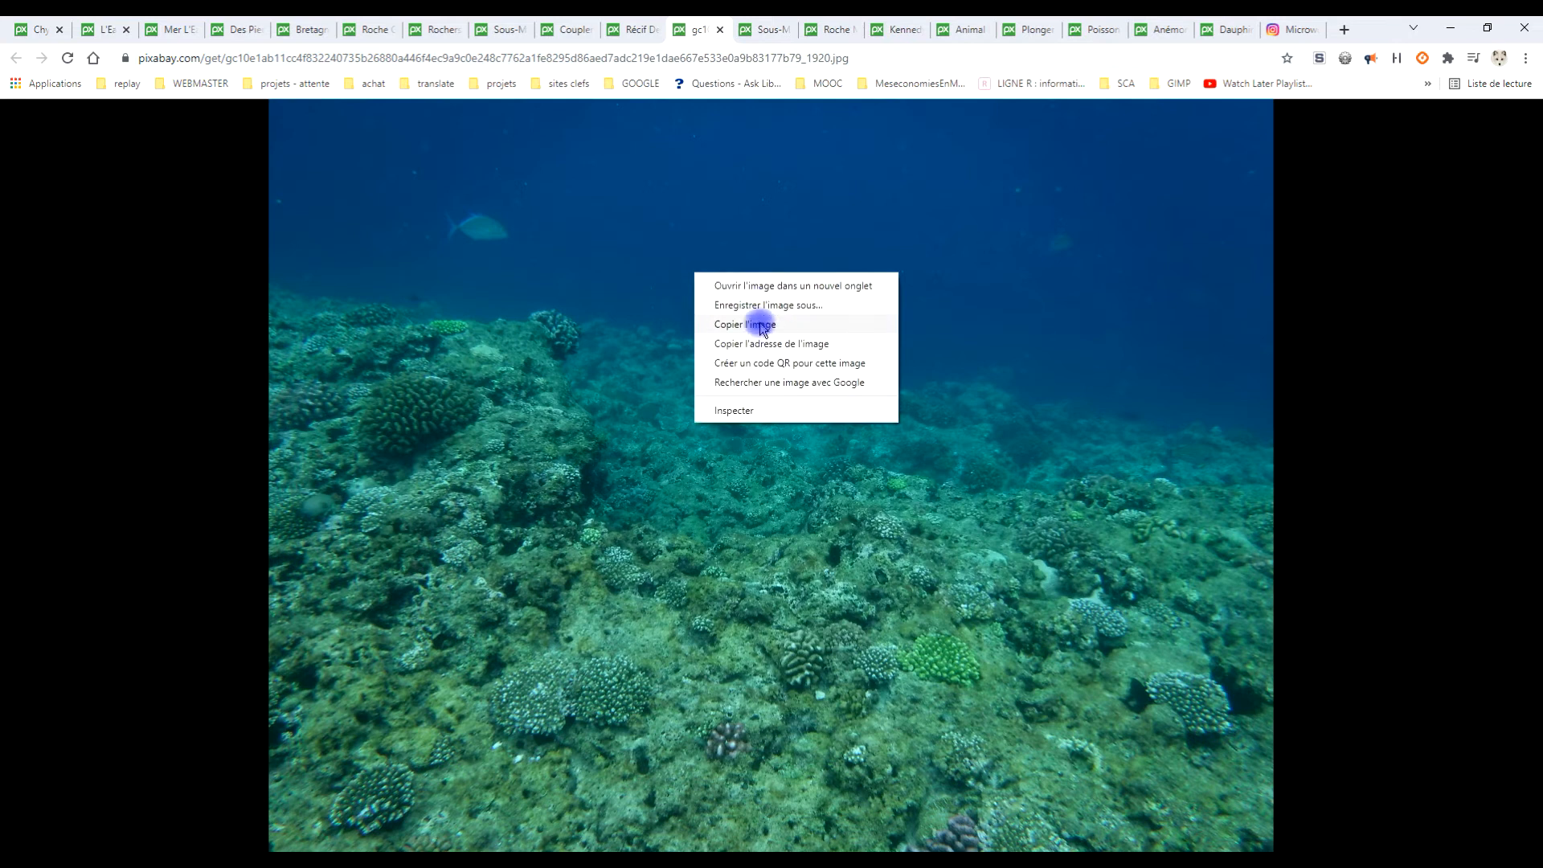
left_click(760, 327)
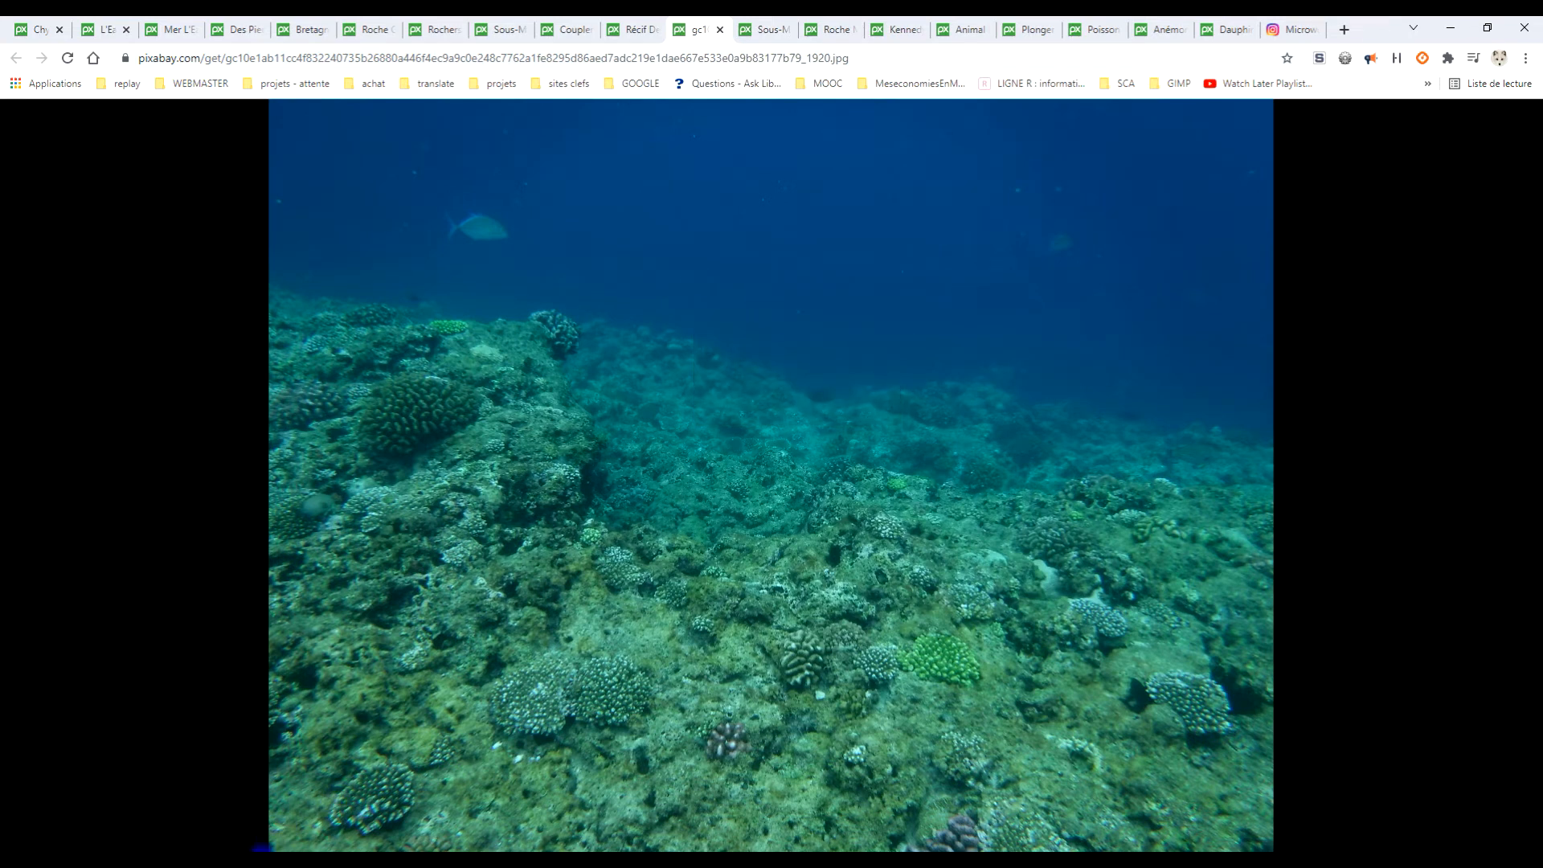
- Switch to GIMP and paste the copied coral reef photo as a new layer
left_click(258, 860)
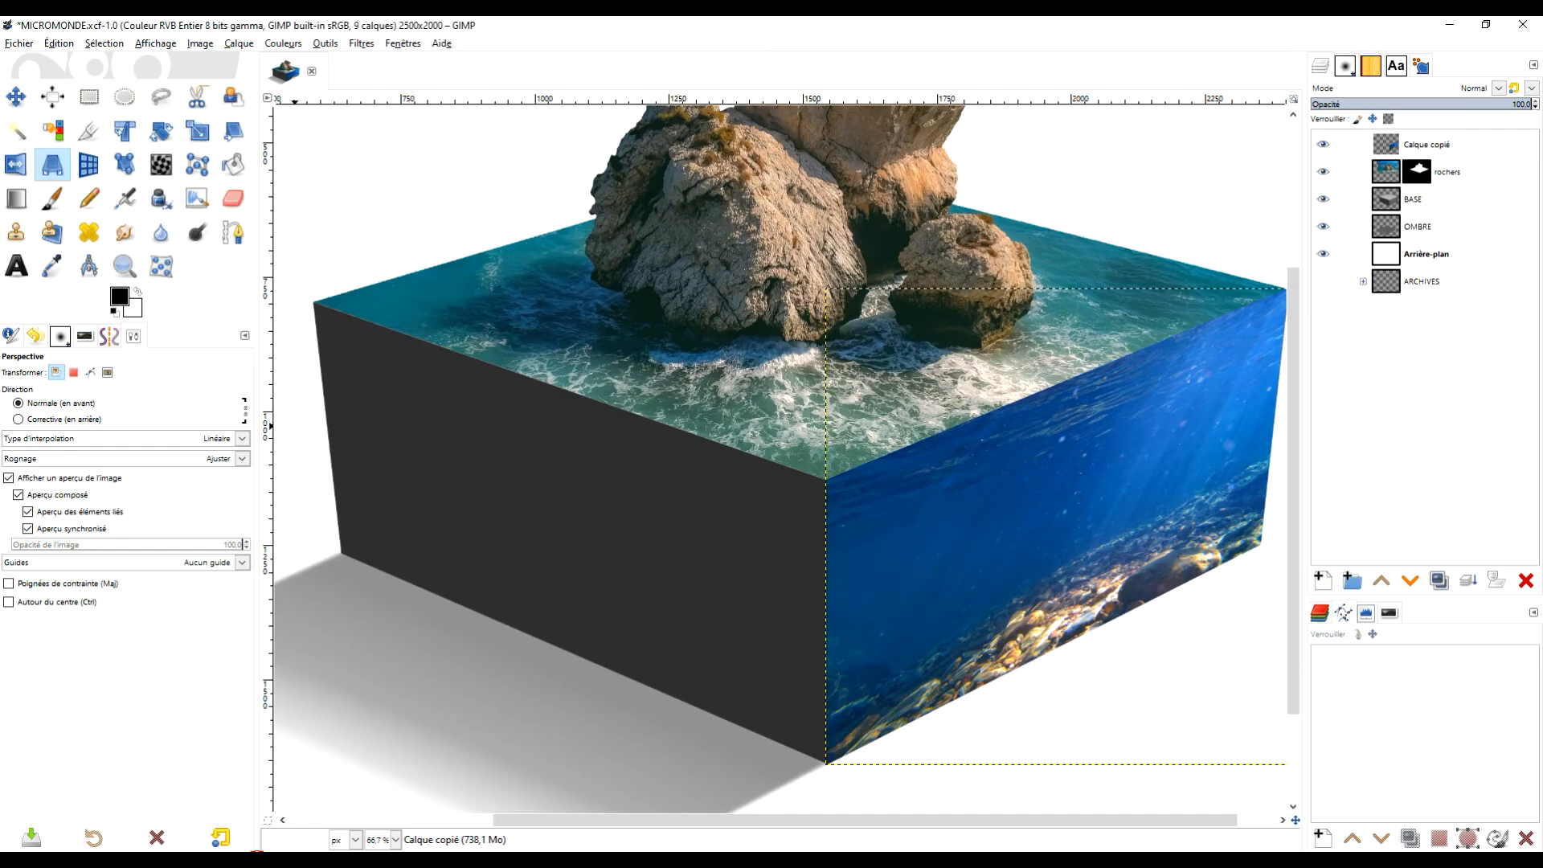
left_click(58, 44)
mouse_move(220, 234)
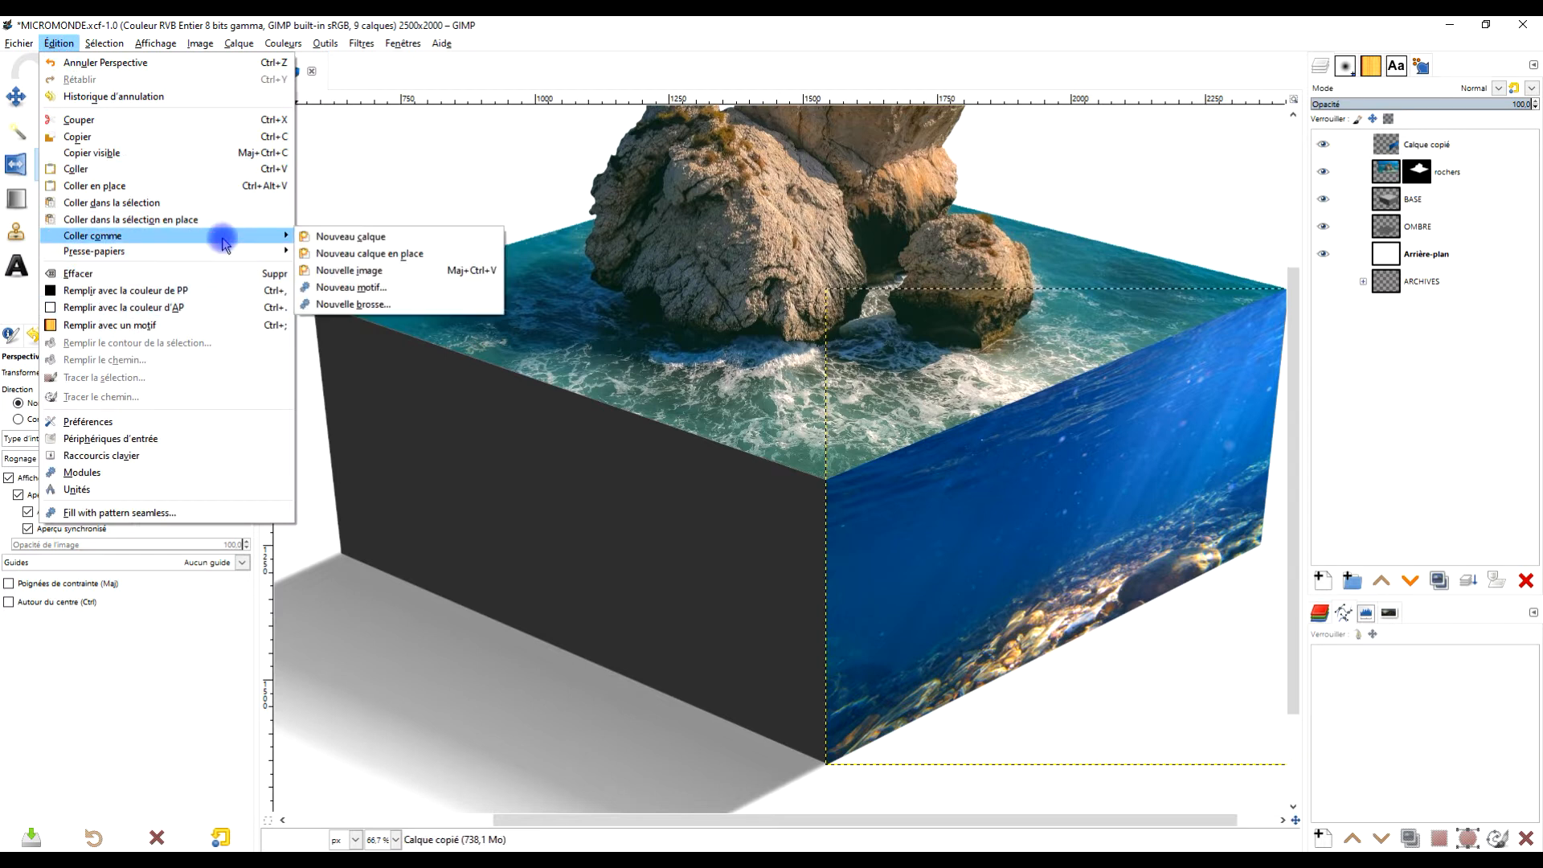
left_click(365, 241)
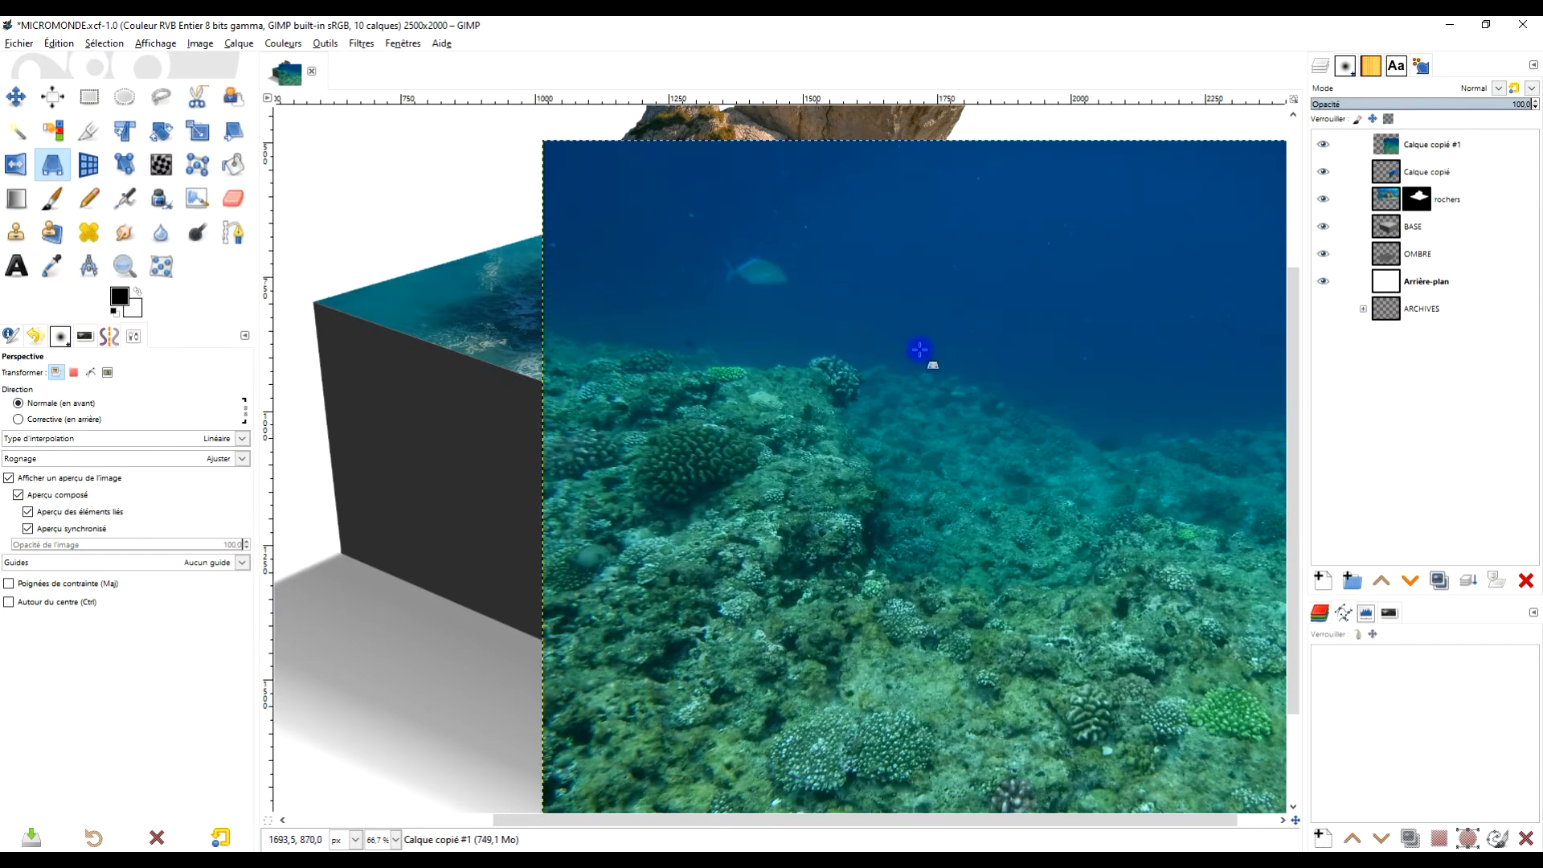
- Rename the pasted coral reef layer "ocean gauche"
left_click_drag(1014, 345, 892, 265)
double_click(1437, 143)
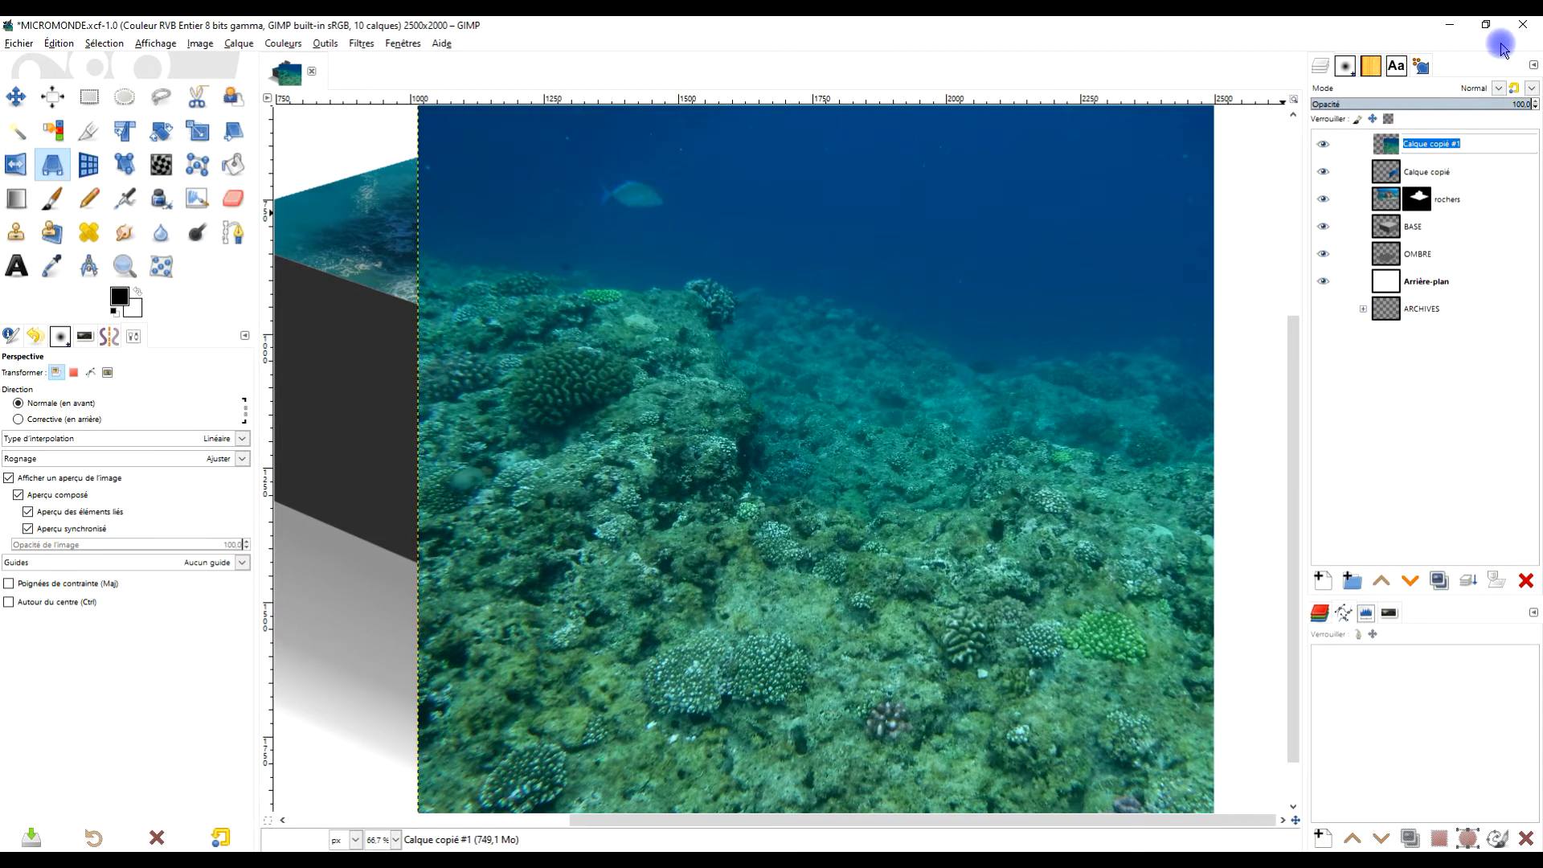
type("ocean gauche")
key("Return")
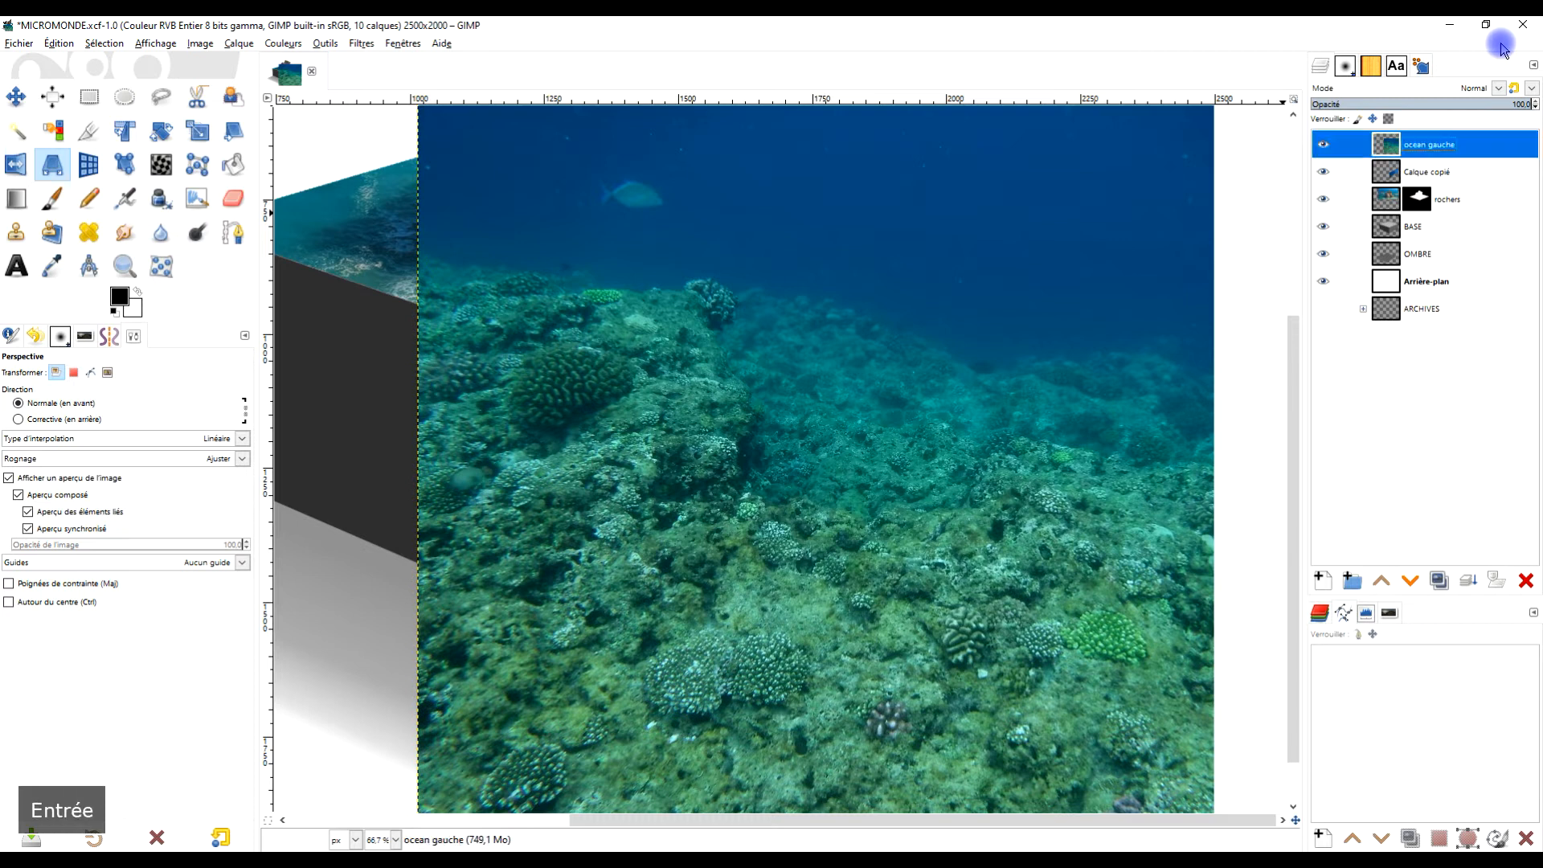
- Rename the layer covering the box's right side face "ocean droite"
double_click(1439, 171)
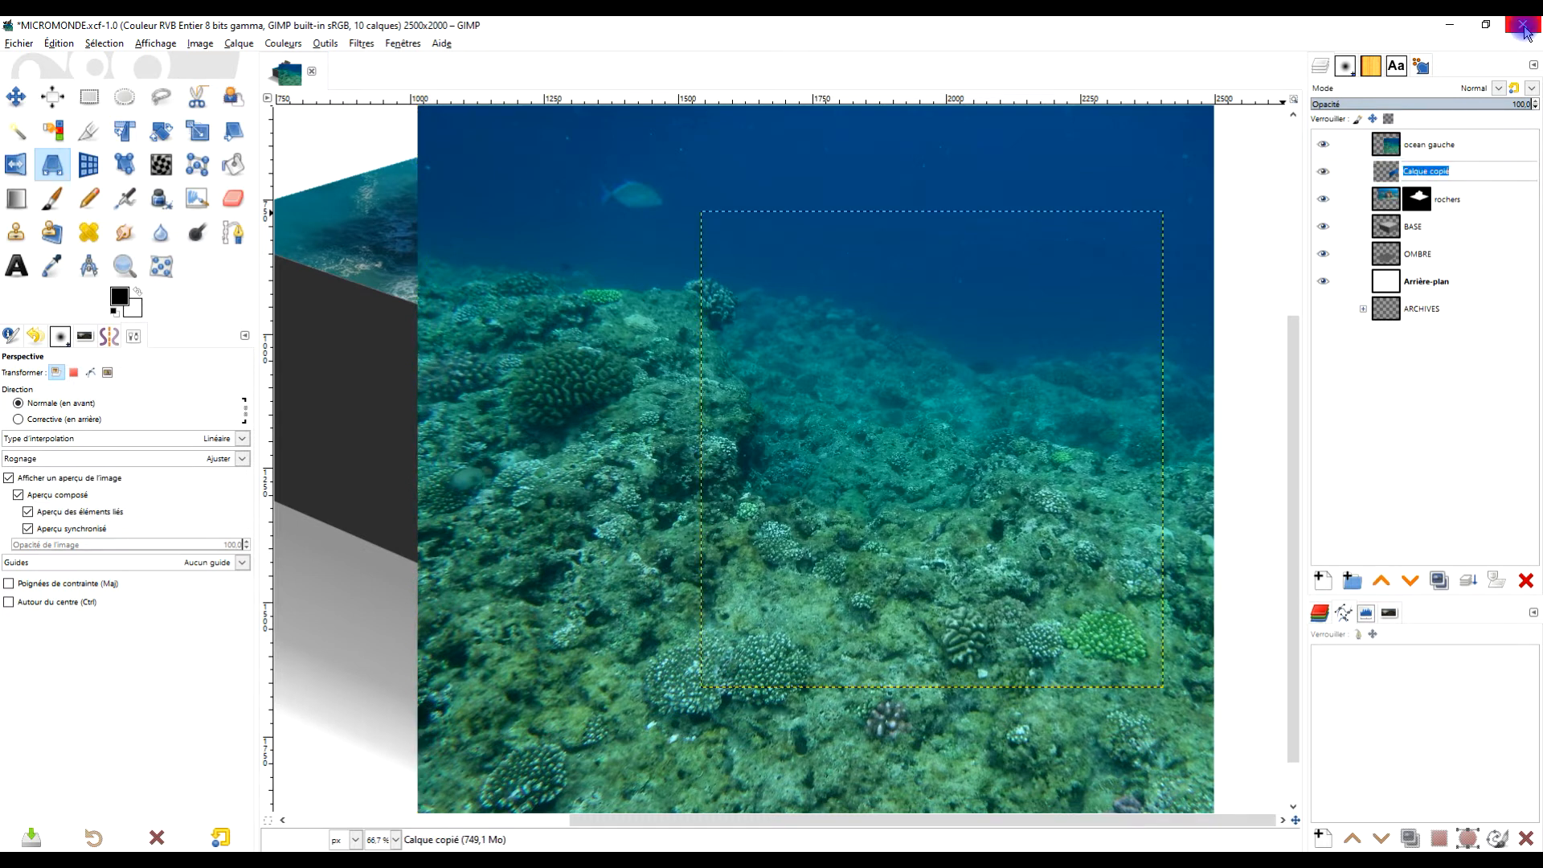
type("ocean d")
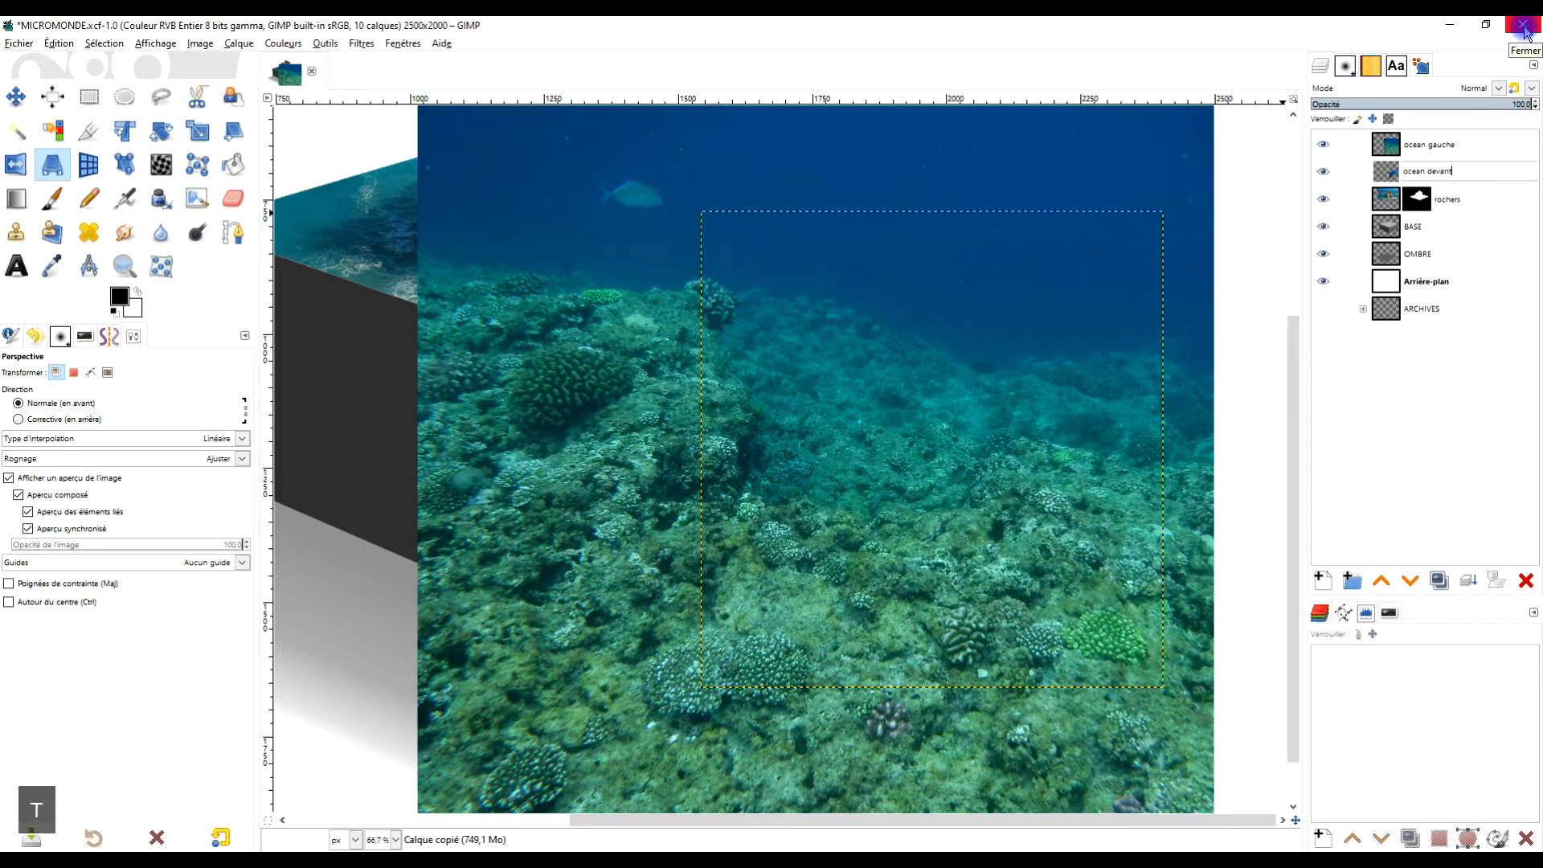
type("evant")
key("BackSpace")
key("BackSpace")
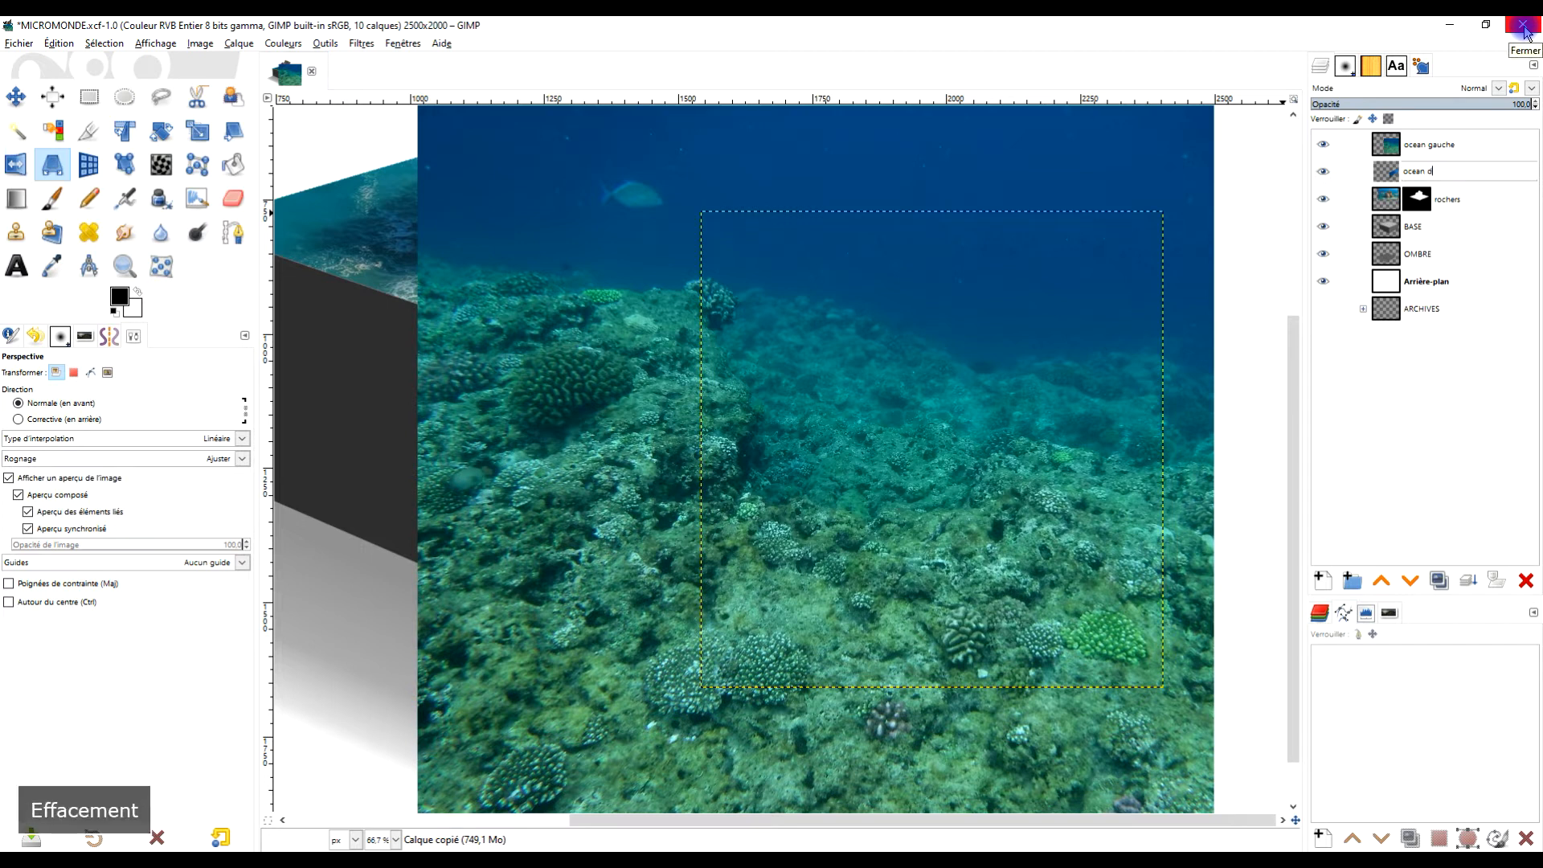
type("roite")
key("Return")
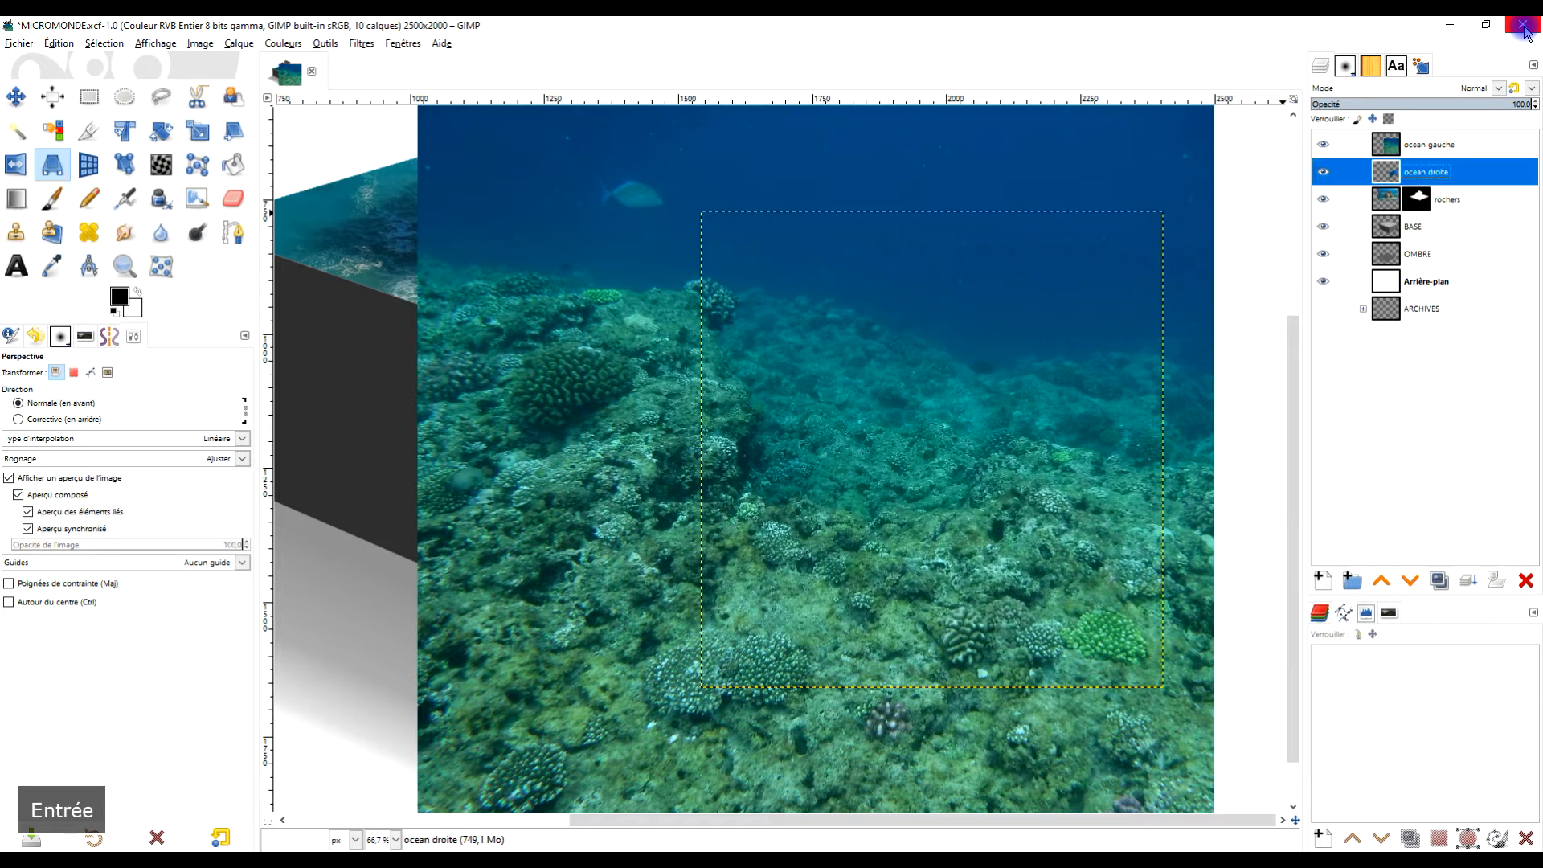
- Start a Perspective transform on the ocean gauche layer and move its four corners onto the corners of the box's left side face
left_click(1390, 146)
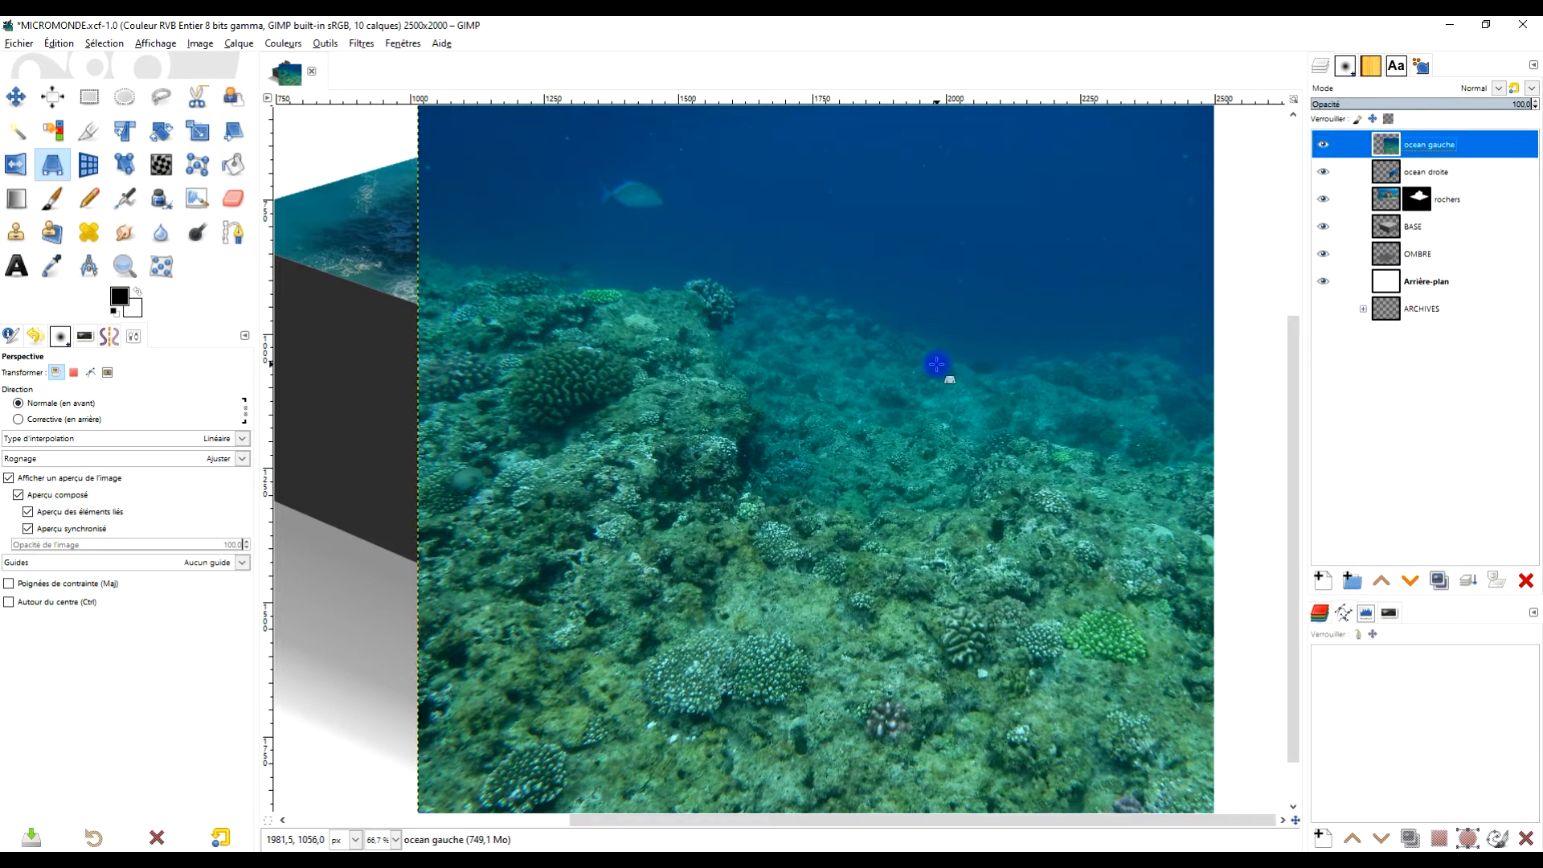
scroll(937, 364, "down", 2)
scroll(937, 364, "up", 1)
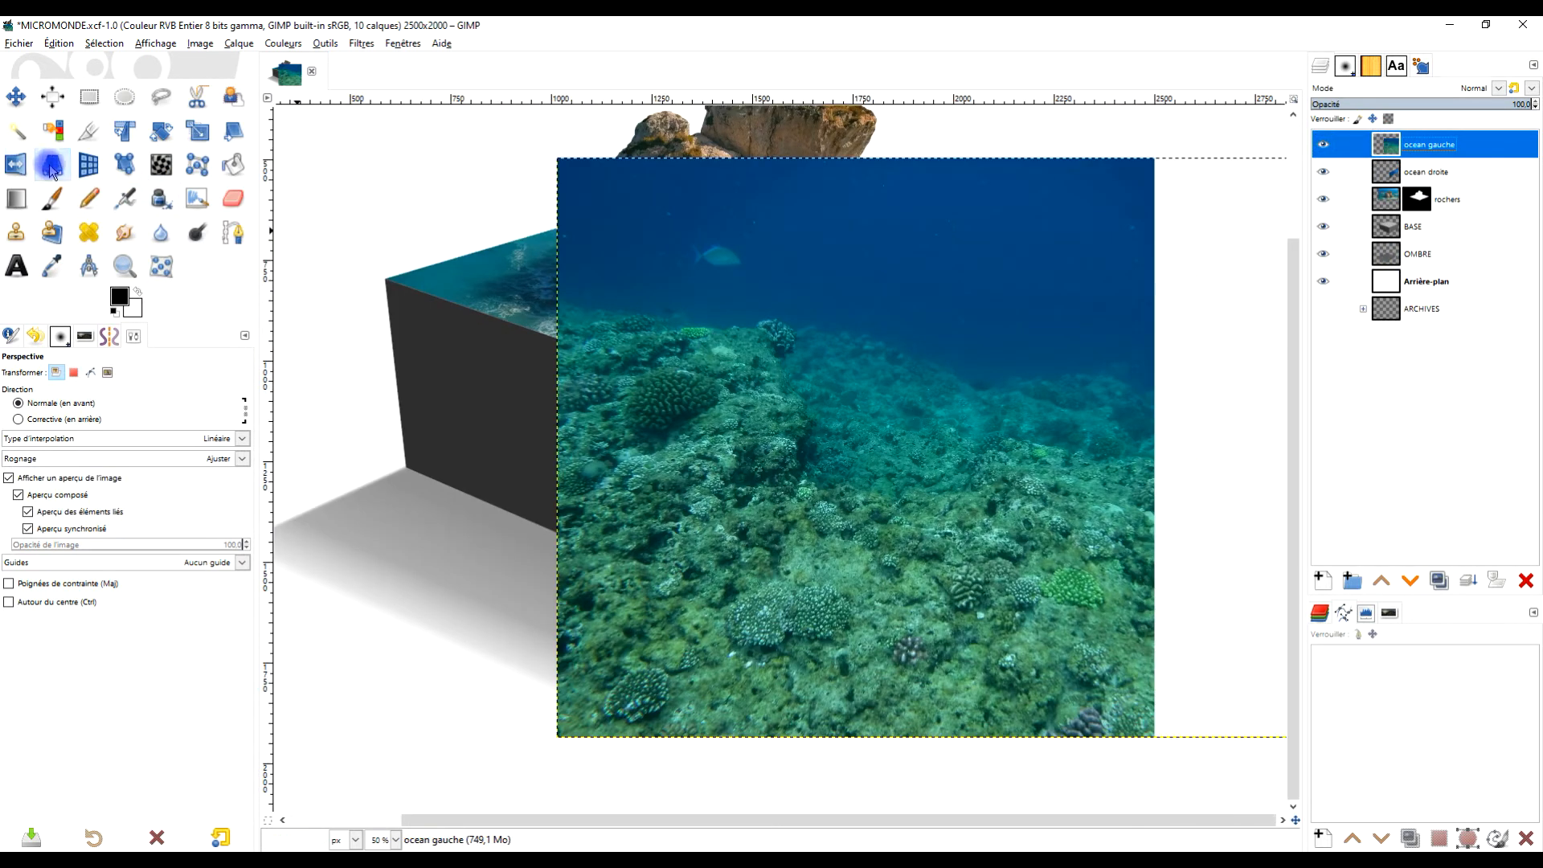
left_click(656, 214)
left_click_drag(561, 155, 382, 279)
scroll(569, 349, "down", 1)
left_click_drag(563, 611, 455, 431)
left_click_drag(1075, 226, 729, 379)
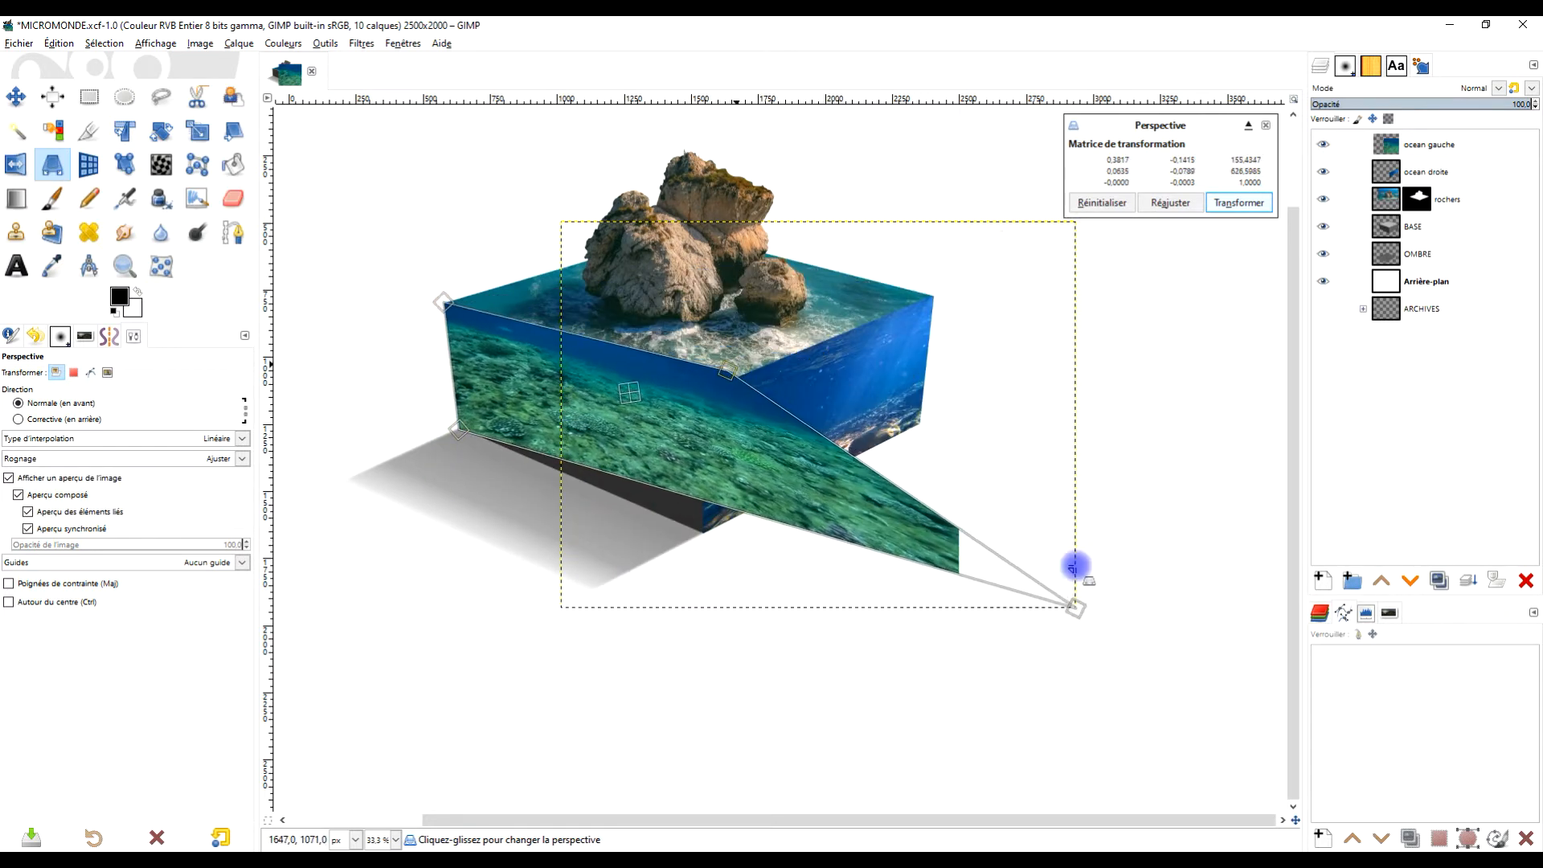
left_click_drag(1075, 603, 696, 531)
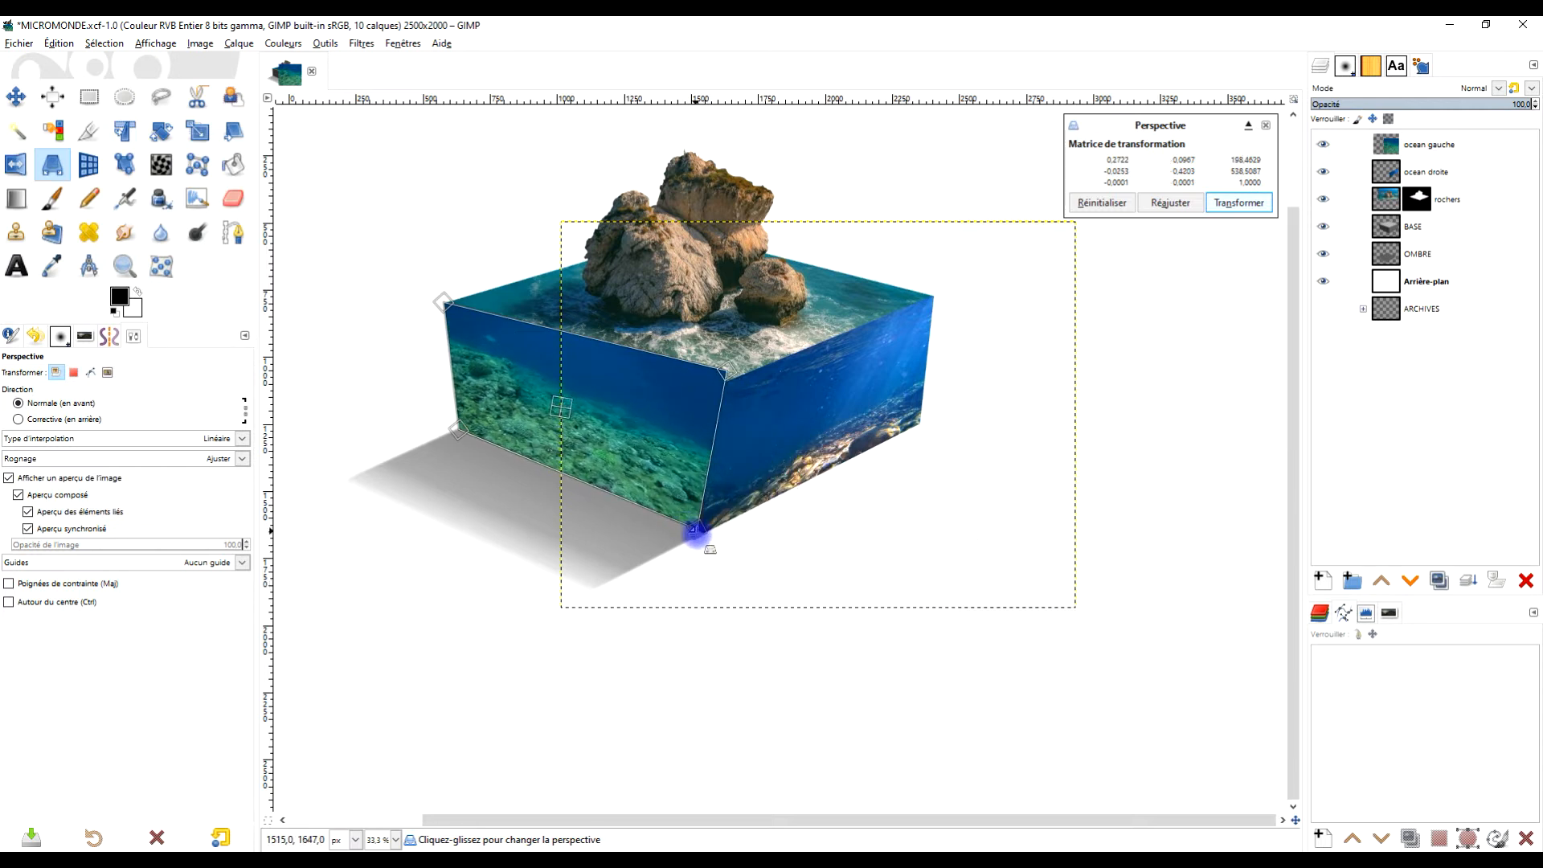
- Fine-tune the reef photo's perspective by realigning its front and rear corners with the left side face
scroll(646, 482, "up", 3)
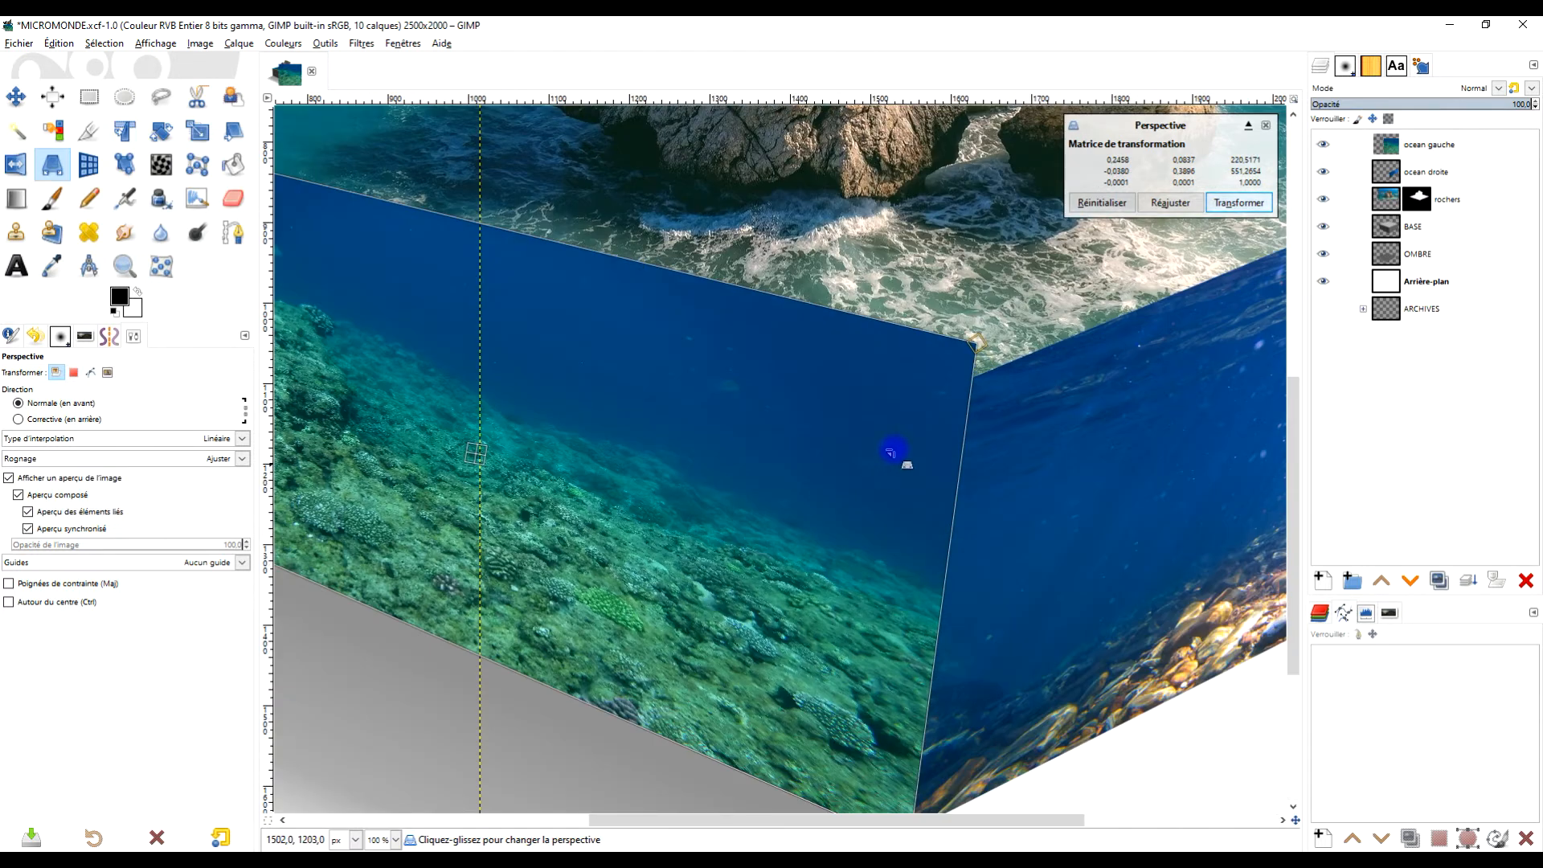
left_click_drag(979, 343, 906, 407)
scroll(906, 434, "down", 2)
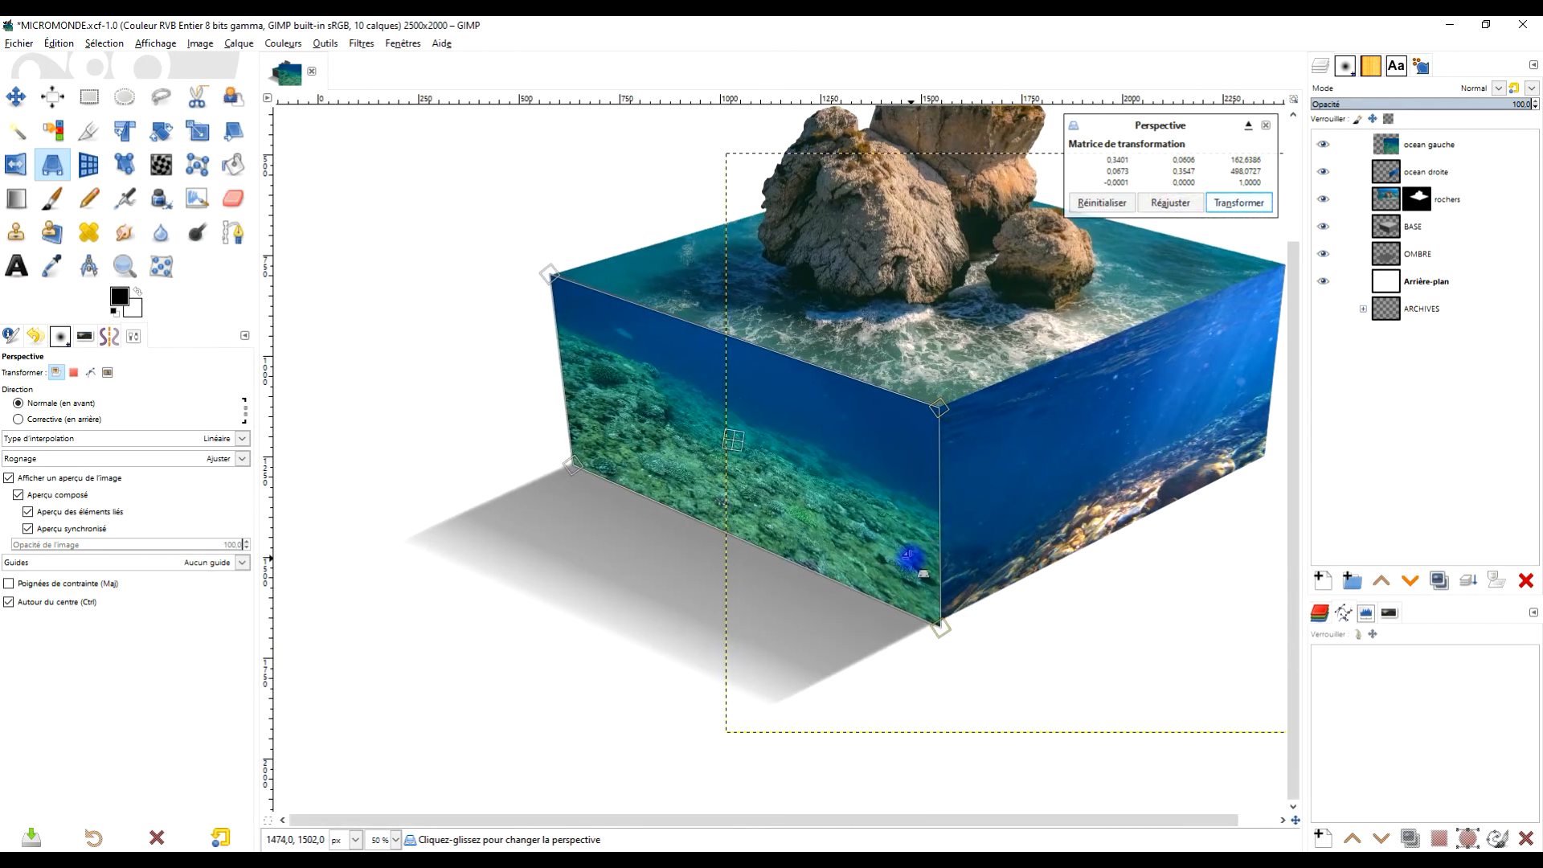
scroll(912, 563, "up", 1)
mouse_move(952, 655)
left_mouse_down()
mouse_move(924, 640)
mouse_move(949, 645)
left_mouse_up()
mouse_move(458, 437)
left_mouse_down()
mouse_move(493, 436)
mouse_move(460, 436)
left_mouse_up()
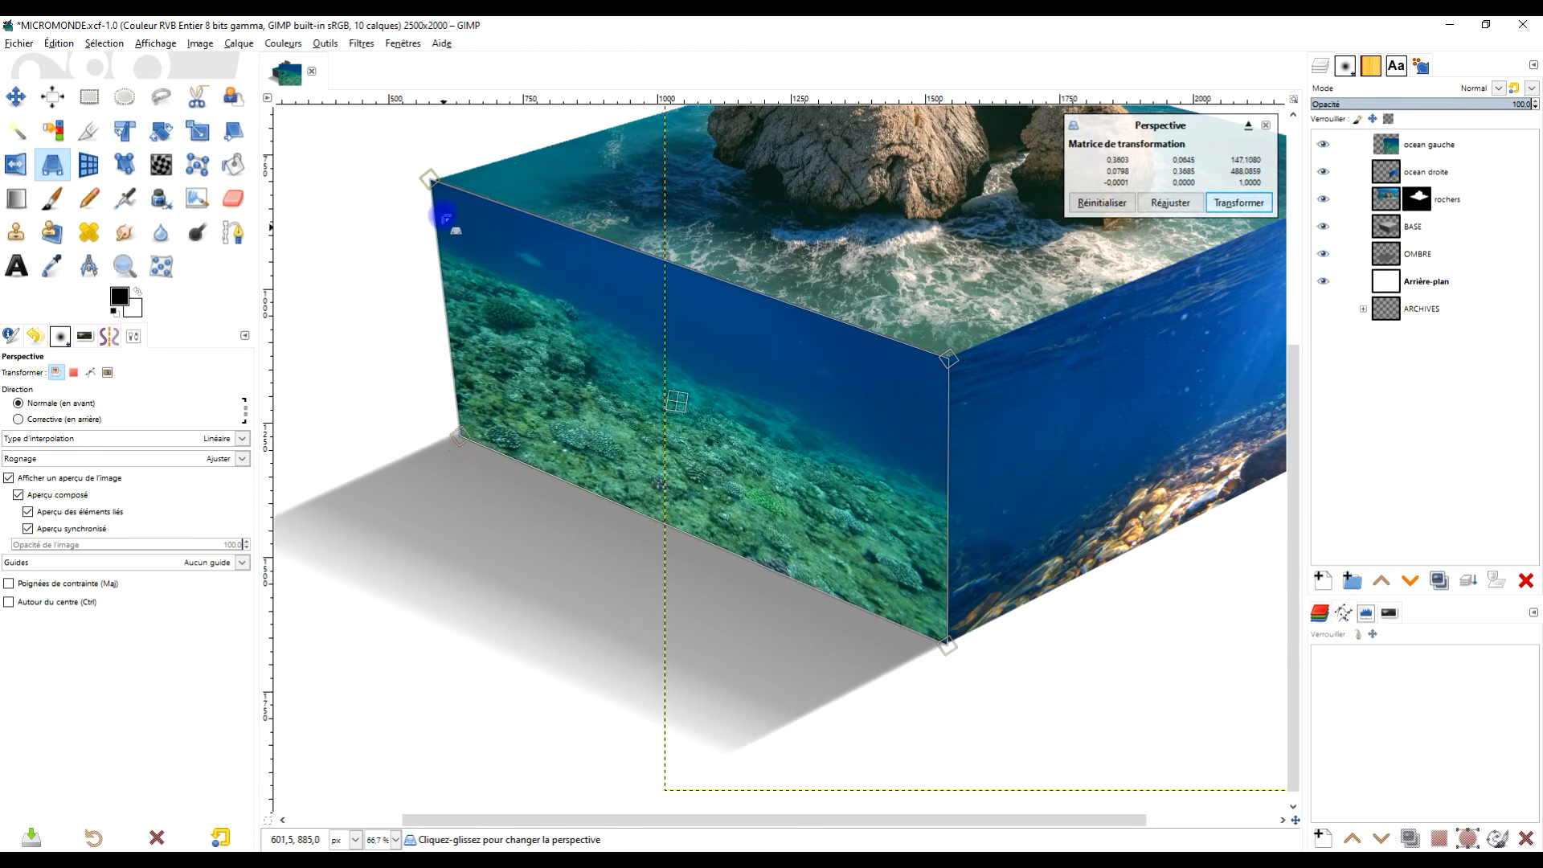
left_click_drag(433, 175, 434, 175)
- Nudge the reef photo's rear upper corner and its remaining misaligned corner exactly onto the box, and apply the perspective transformation
scroll(434, 175, "up", 6)
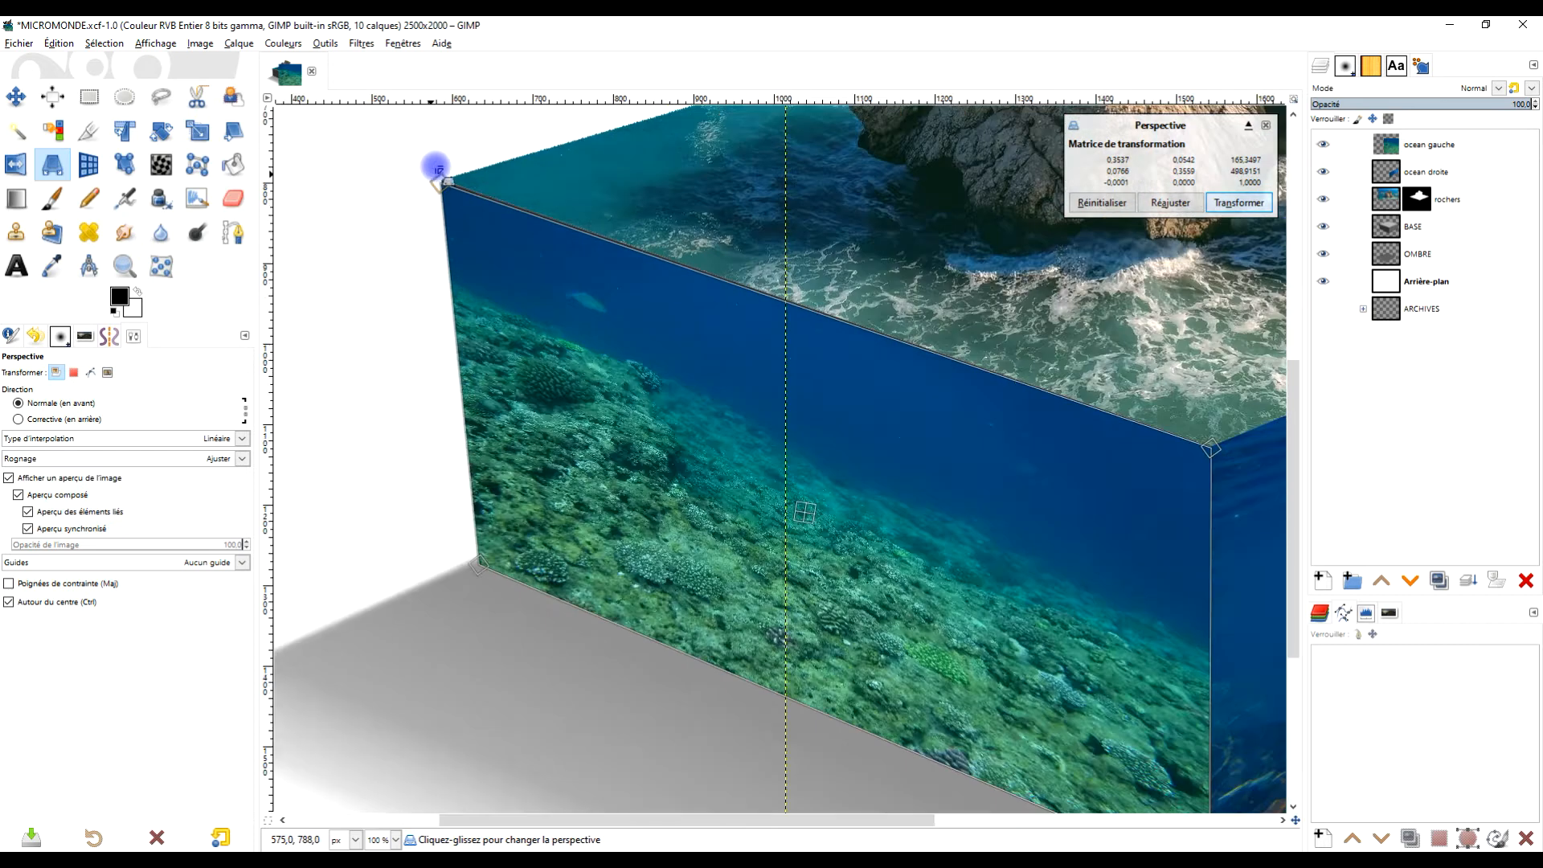
scroll(480, 235, "up", 1)
left_click_drag(448, 252, 462, 234)
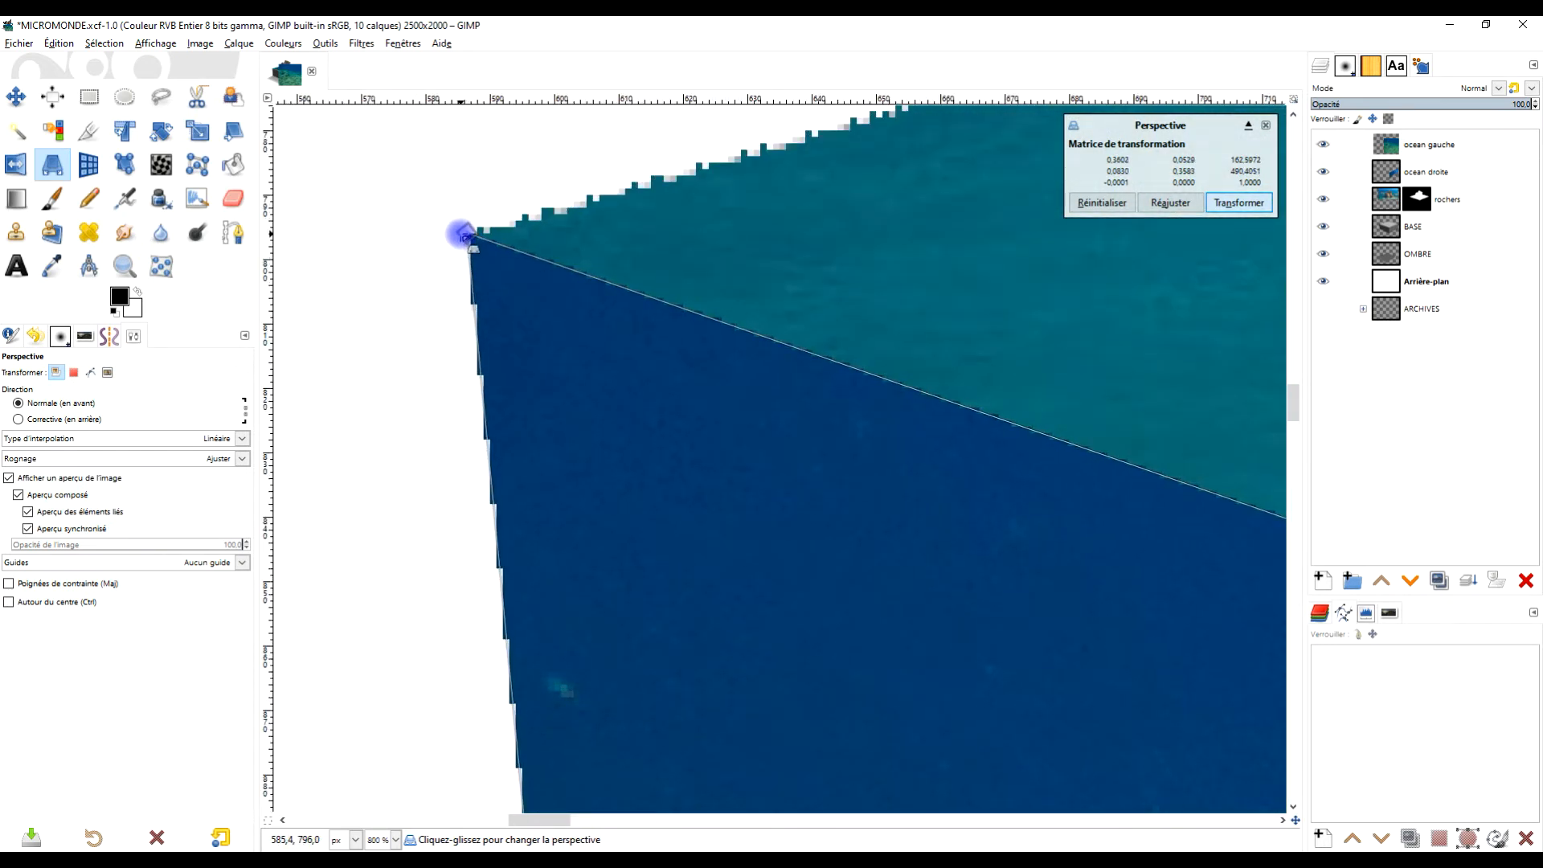
scroll(804, 338, "down", 8)
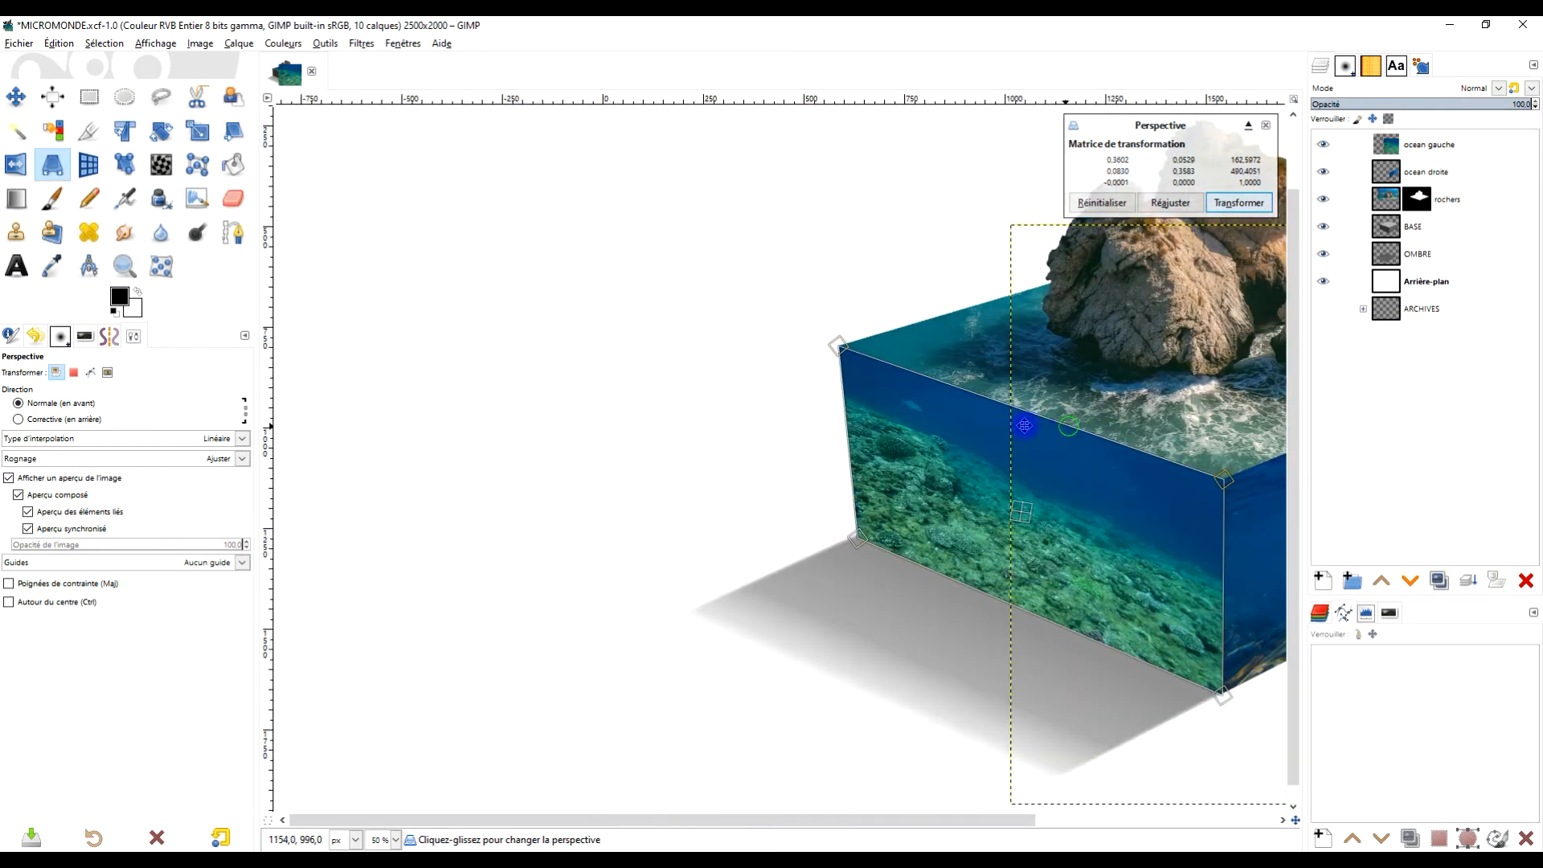
scroll(858, 497, "up", 4)
left_click_drag(641, 455, 639, 450)
scroll(674, 471, "down", 3)
scroll(669, 471, "down", 1)
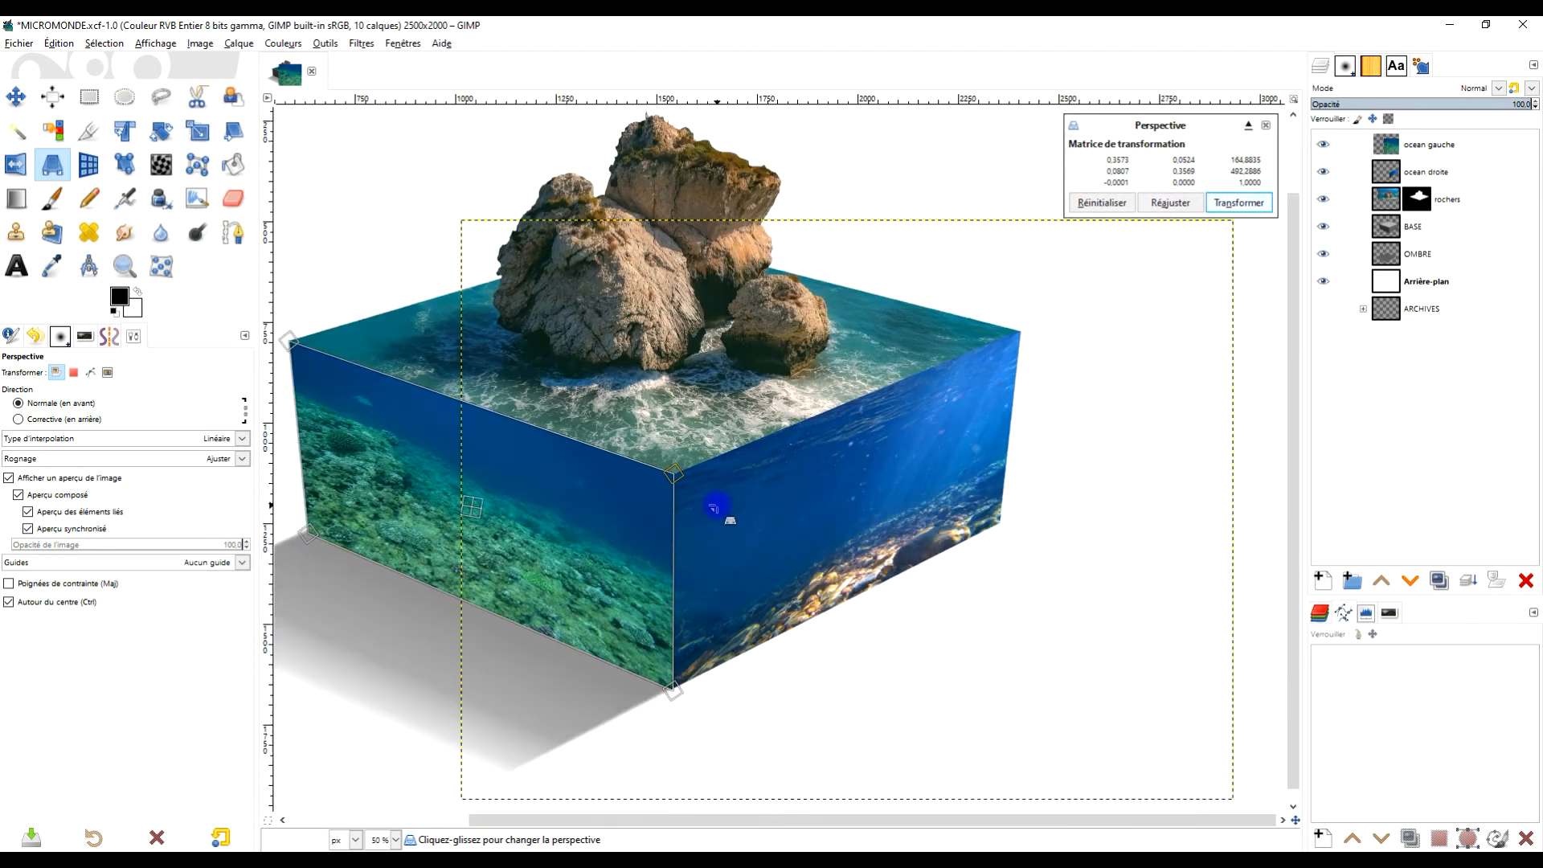
scroll(717, 509, "left", 2)
left_click(1240, 203)
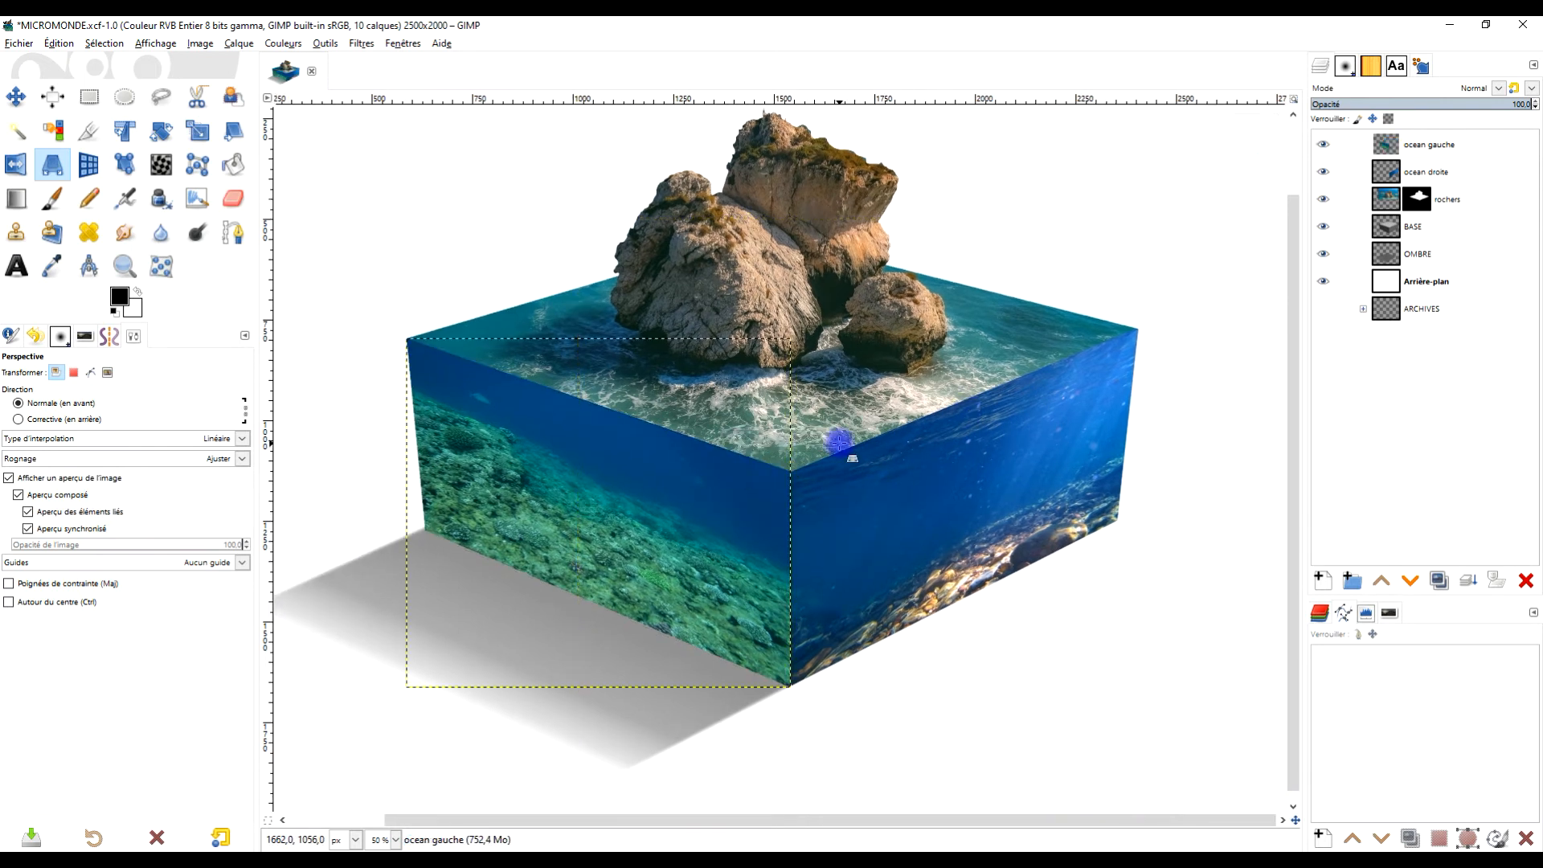
scroll(957, 458, "up", 1)
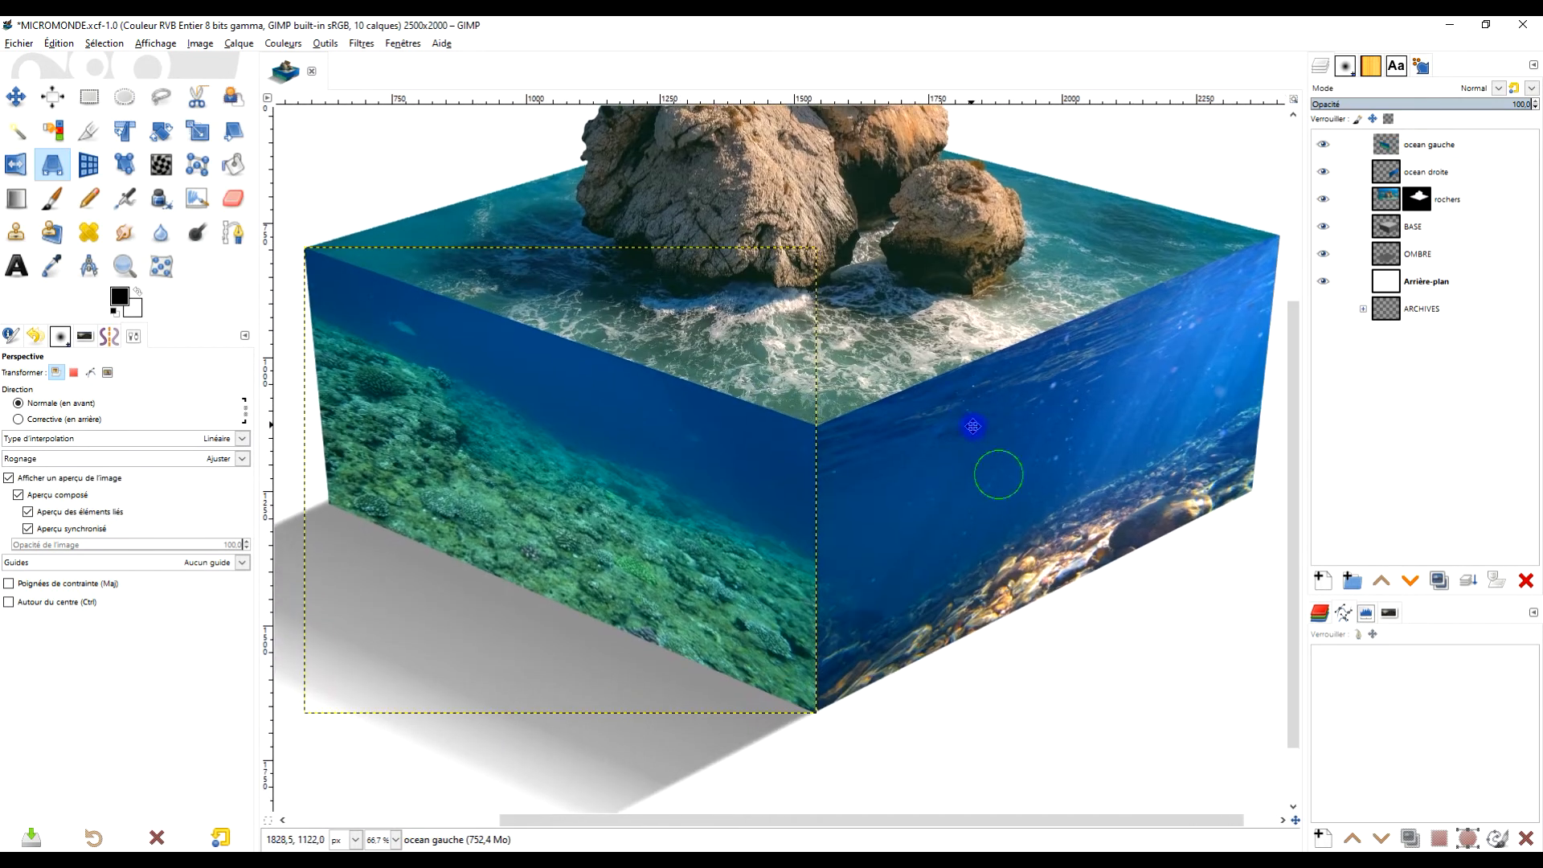
- Resize the ocean gauche and ocean droite layers to the image dimensions
left_click_drag(1096, 455, 974, 422)
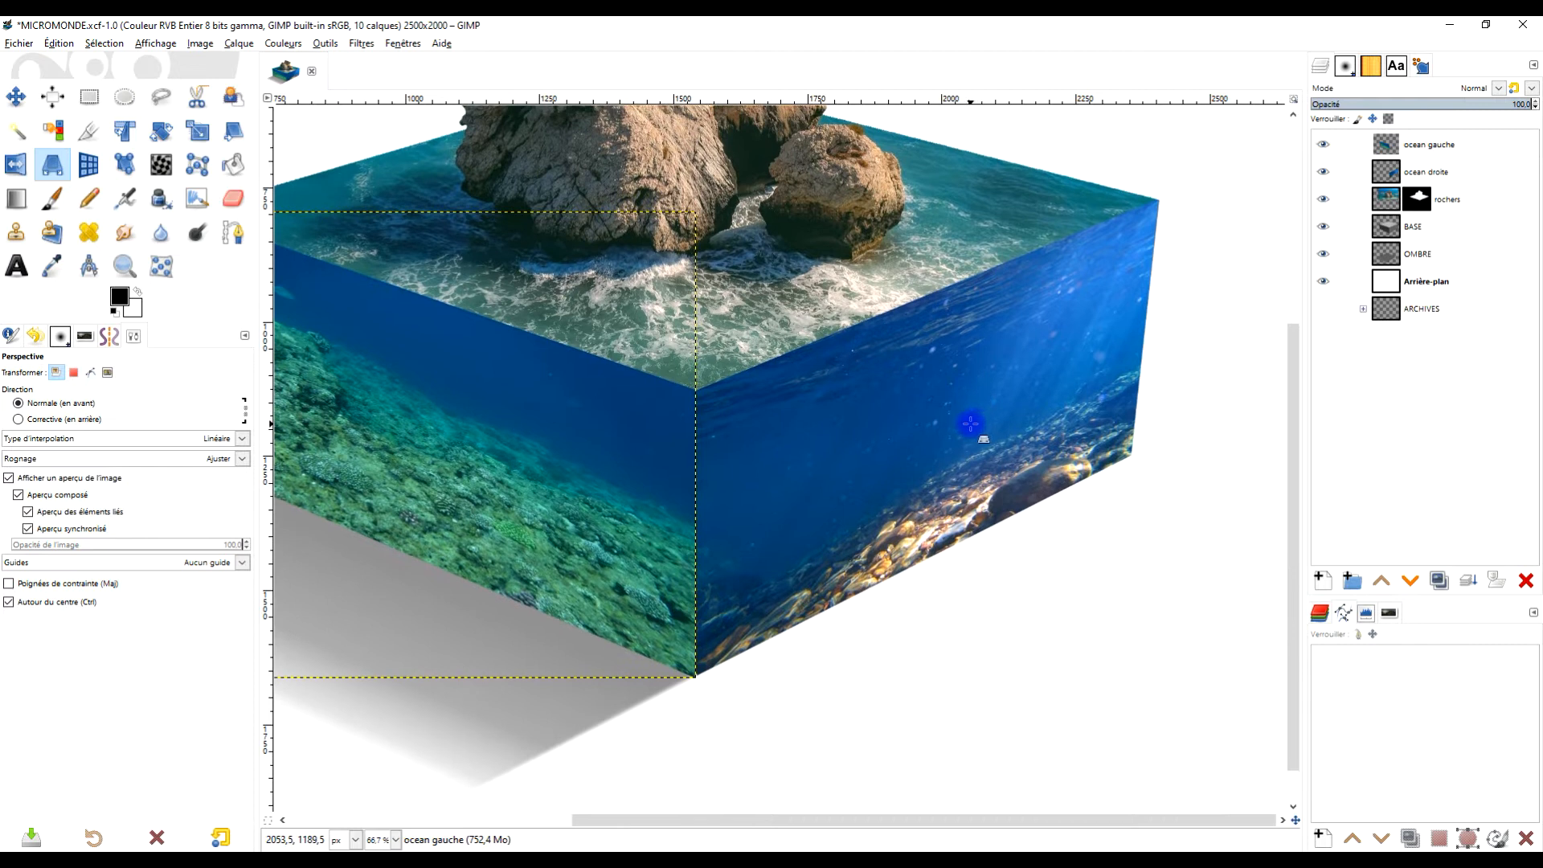
scroll(971, 424, "down", 1)
scroll(852, 458, "up", 1)
left_click_drag(847, 455, 1006, 518)
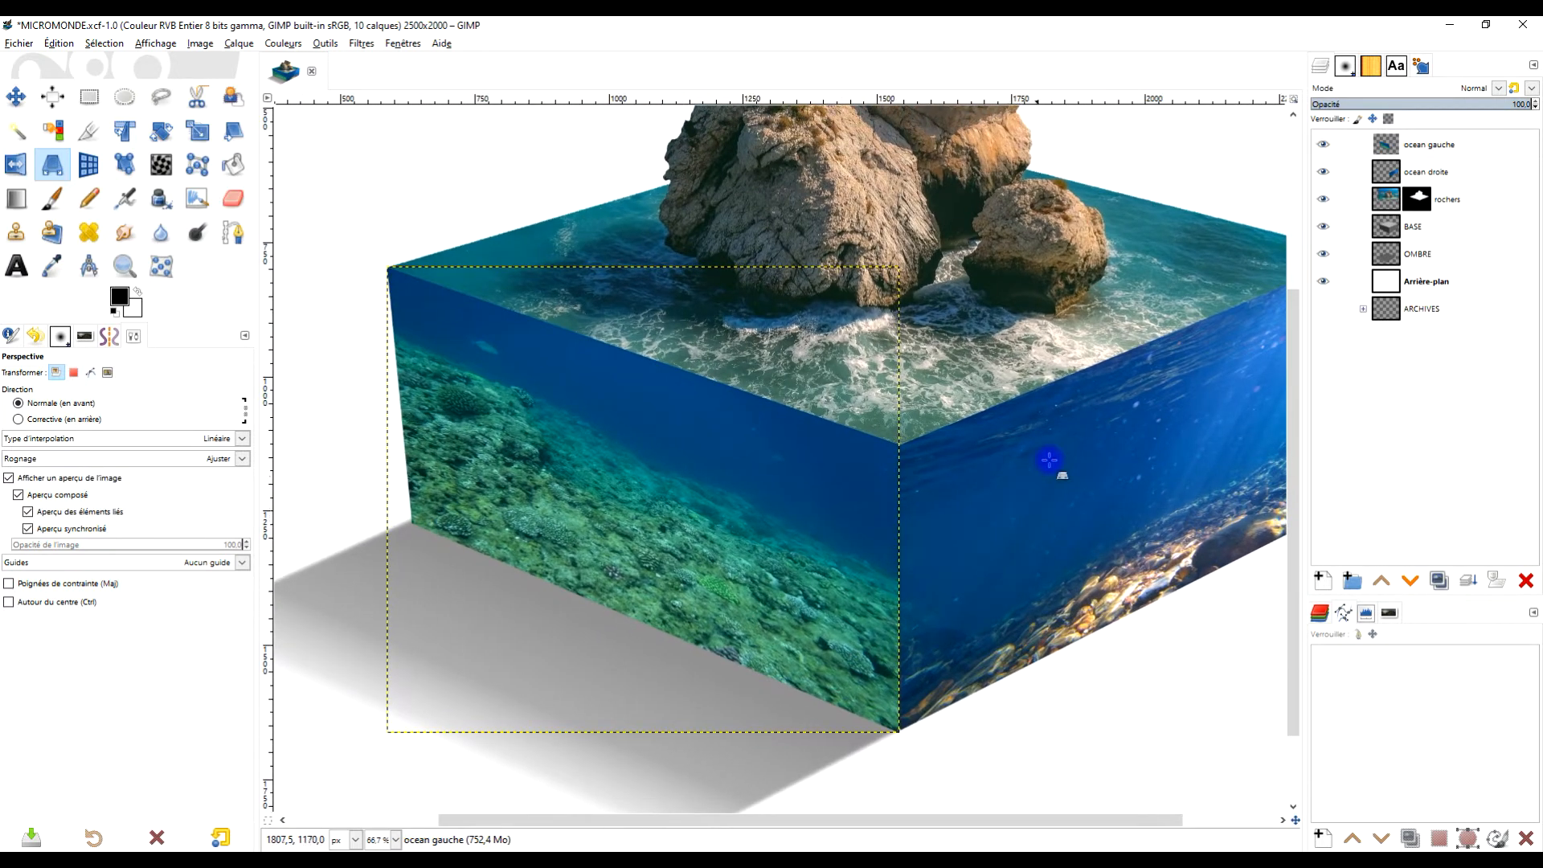
right_click(1398, 150)
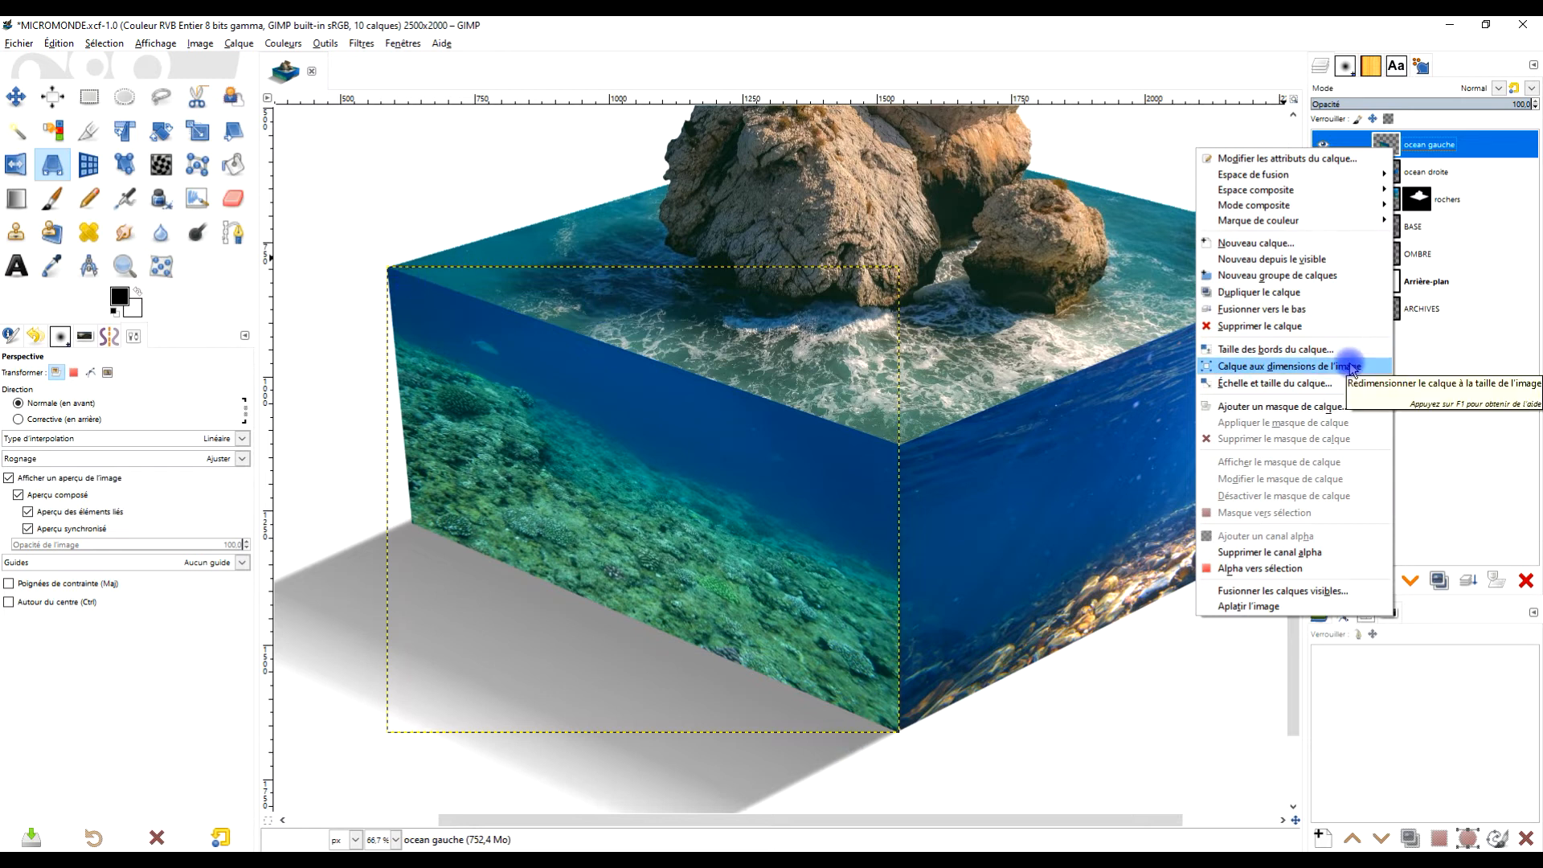
left_click(1287, 366)
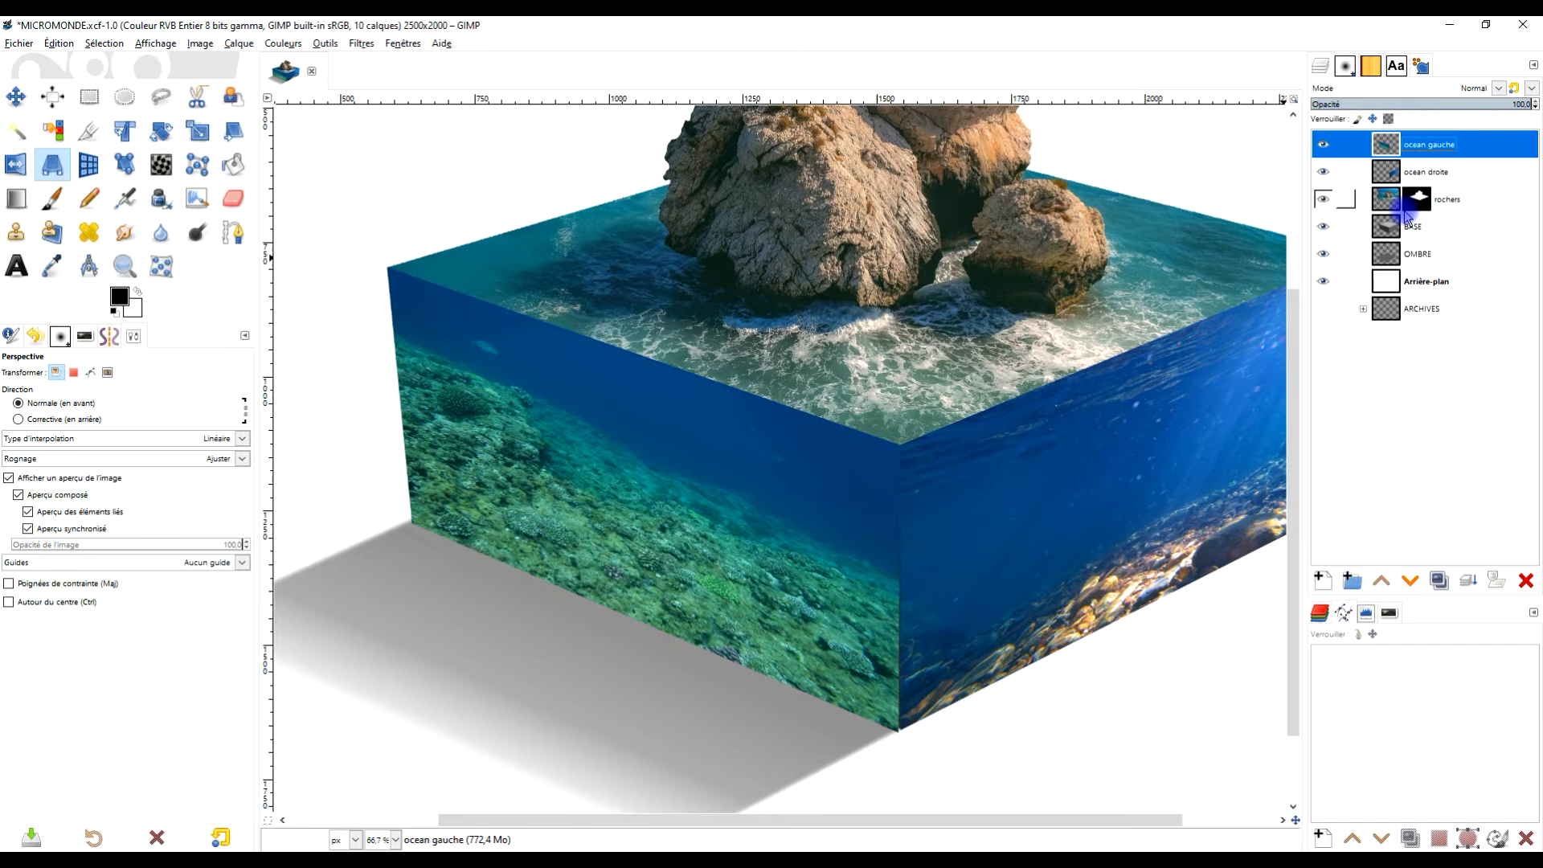
left_click(1387, 172)
right_click(1387, 172)
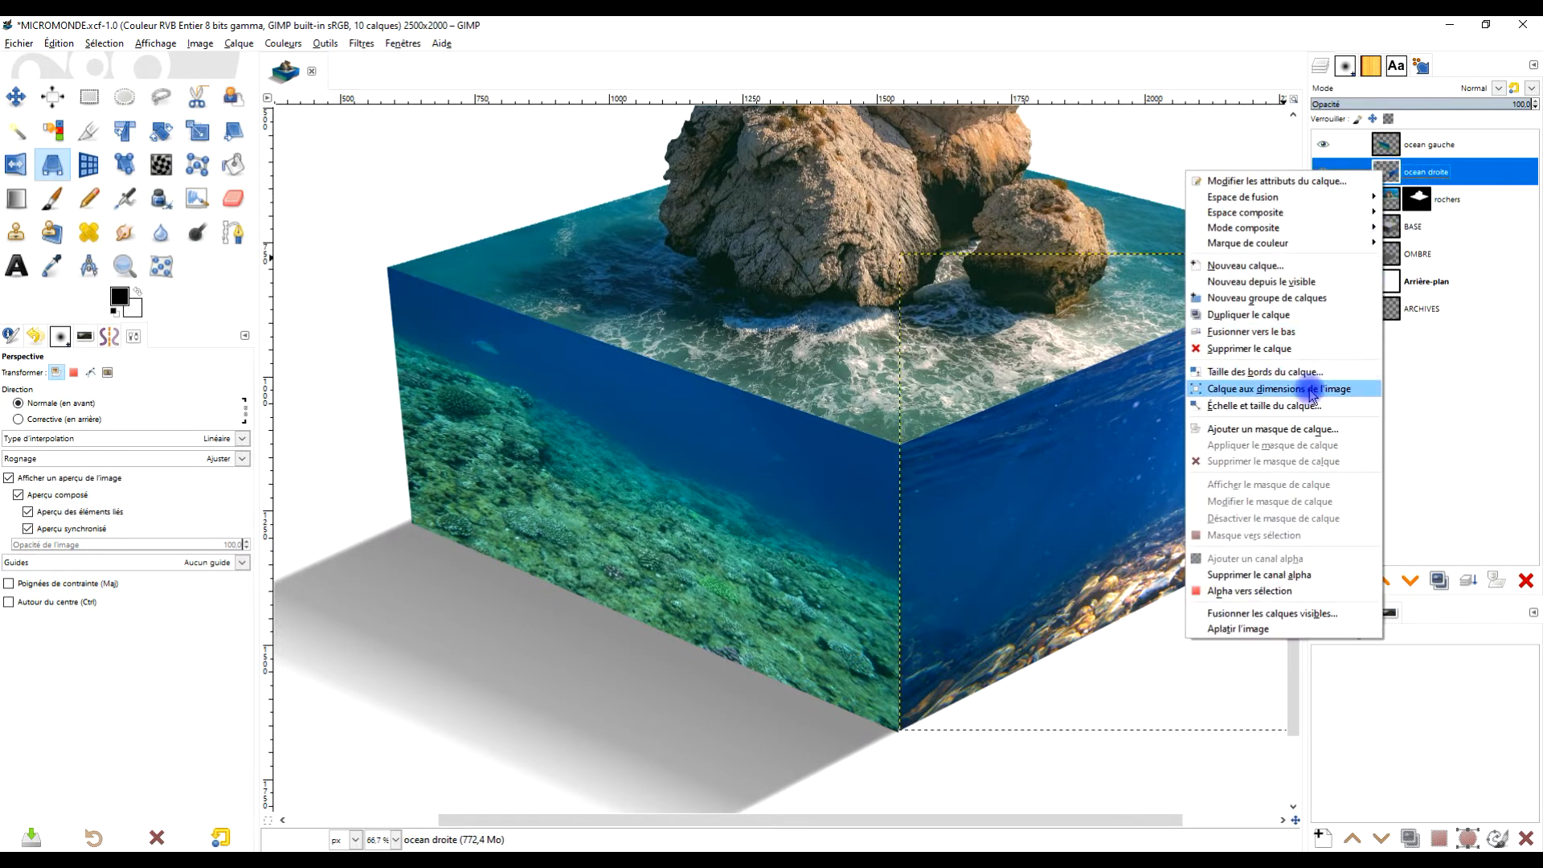
left_click(1278, 383)
- Disable the rochers layer mask to view the entire sea rocks photo behind the box faces
scroll(975, 444, "up", 2)
scroll(975, 444, "down", 3)
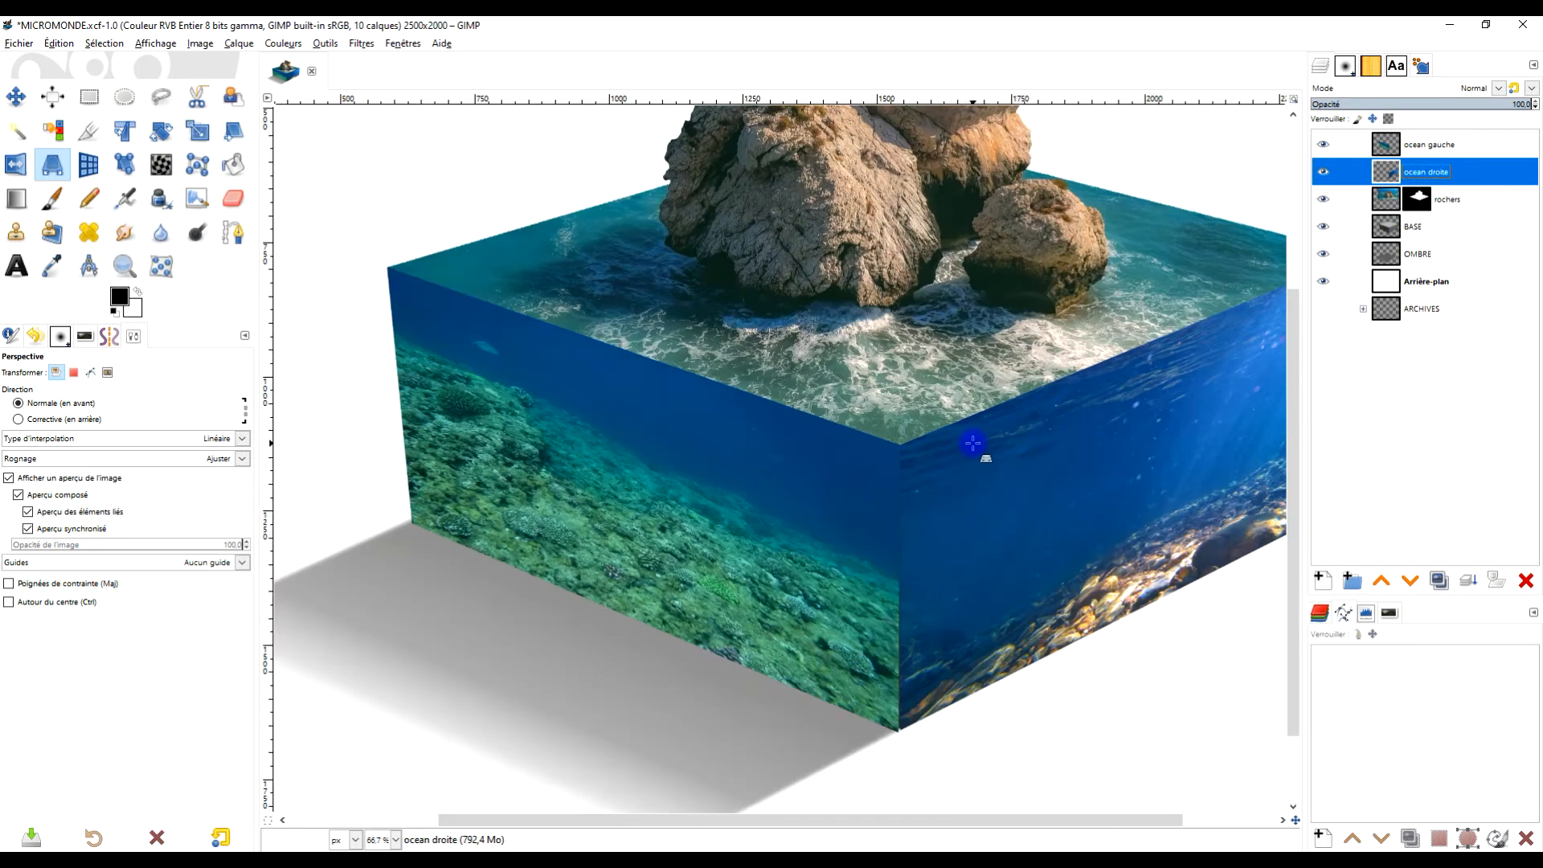
left_click(1046, 471)
scroll(1025, 477, "up", 2)
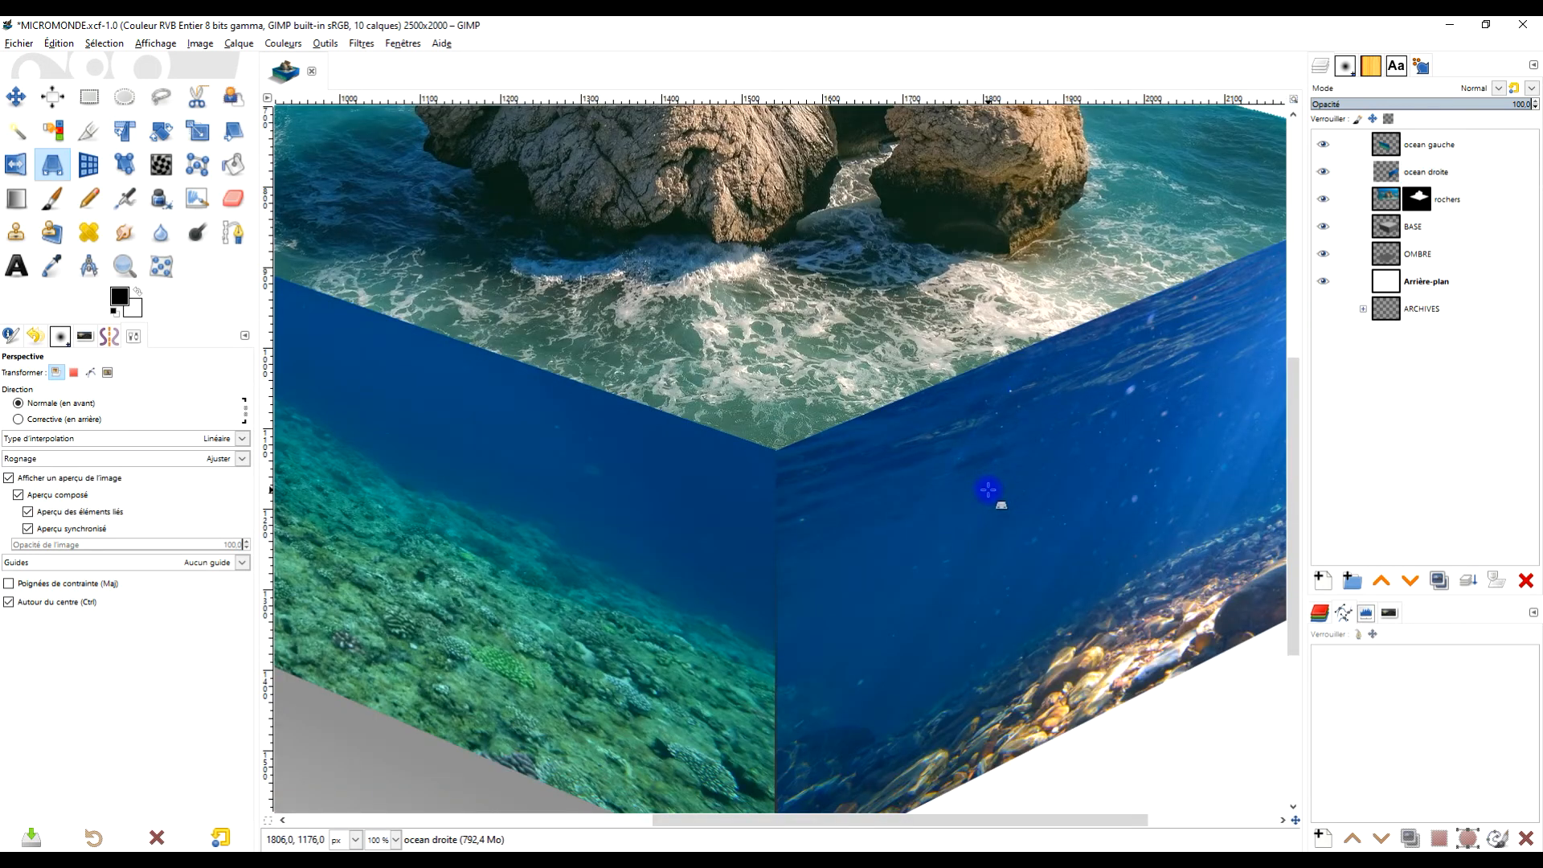
scroll(988, 490, "down", 1)
left_click_drag(992, 494, 1009, 568)
scroll(852, 451, "up", 1)
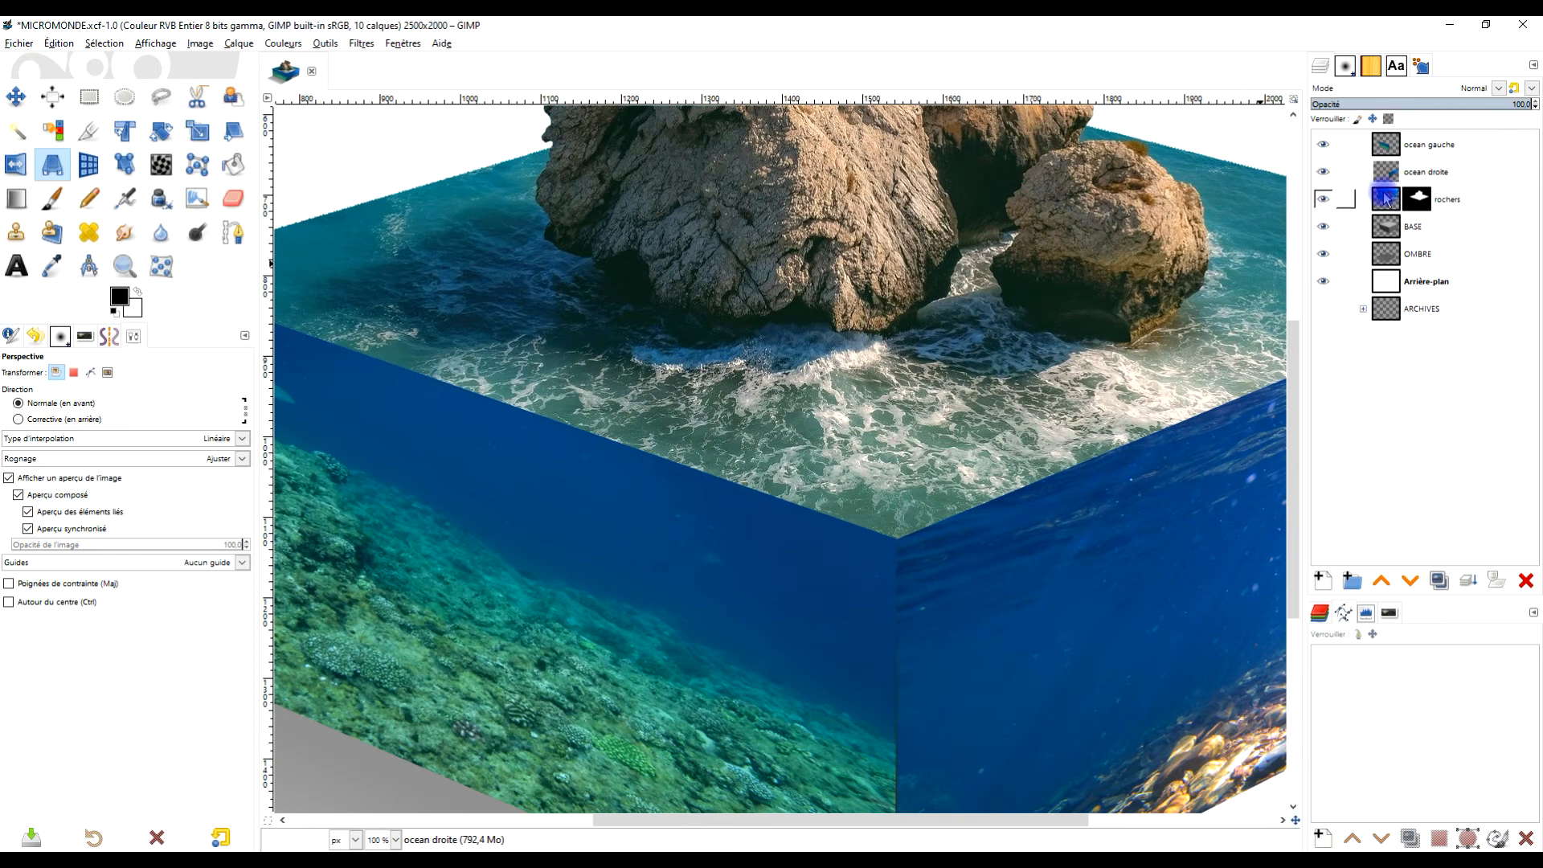
right_click(1385, 206)
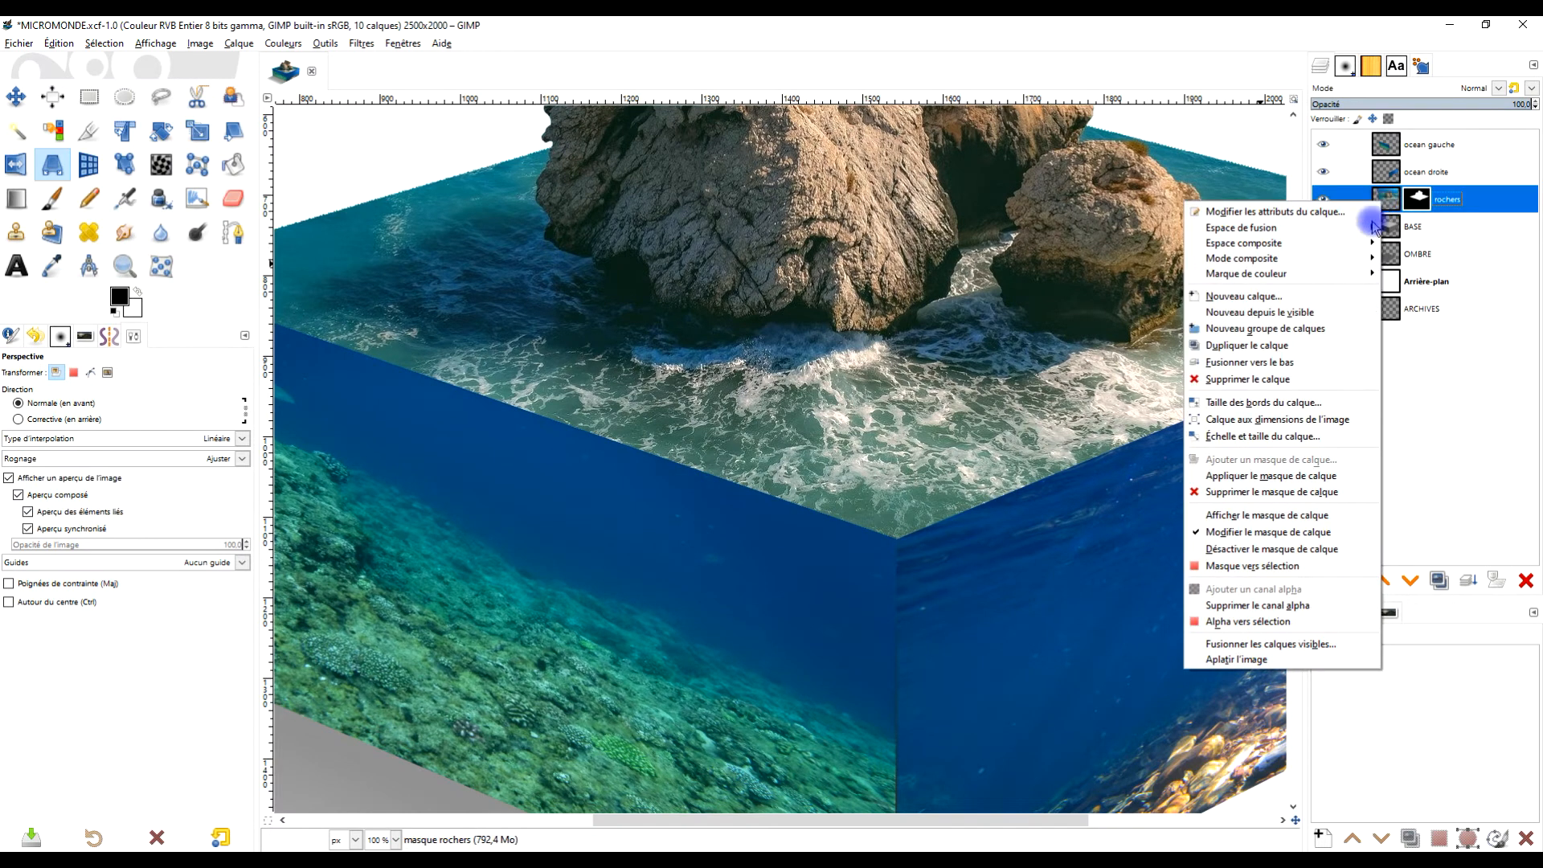
left_click(1292, 553)
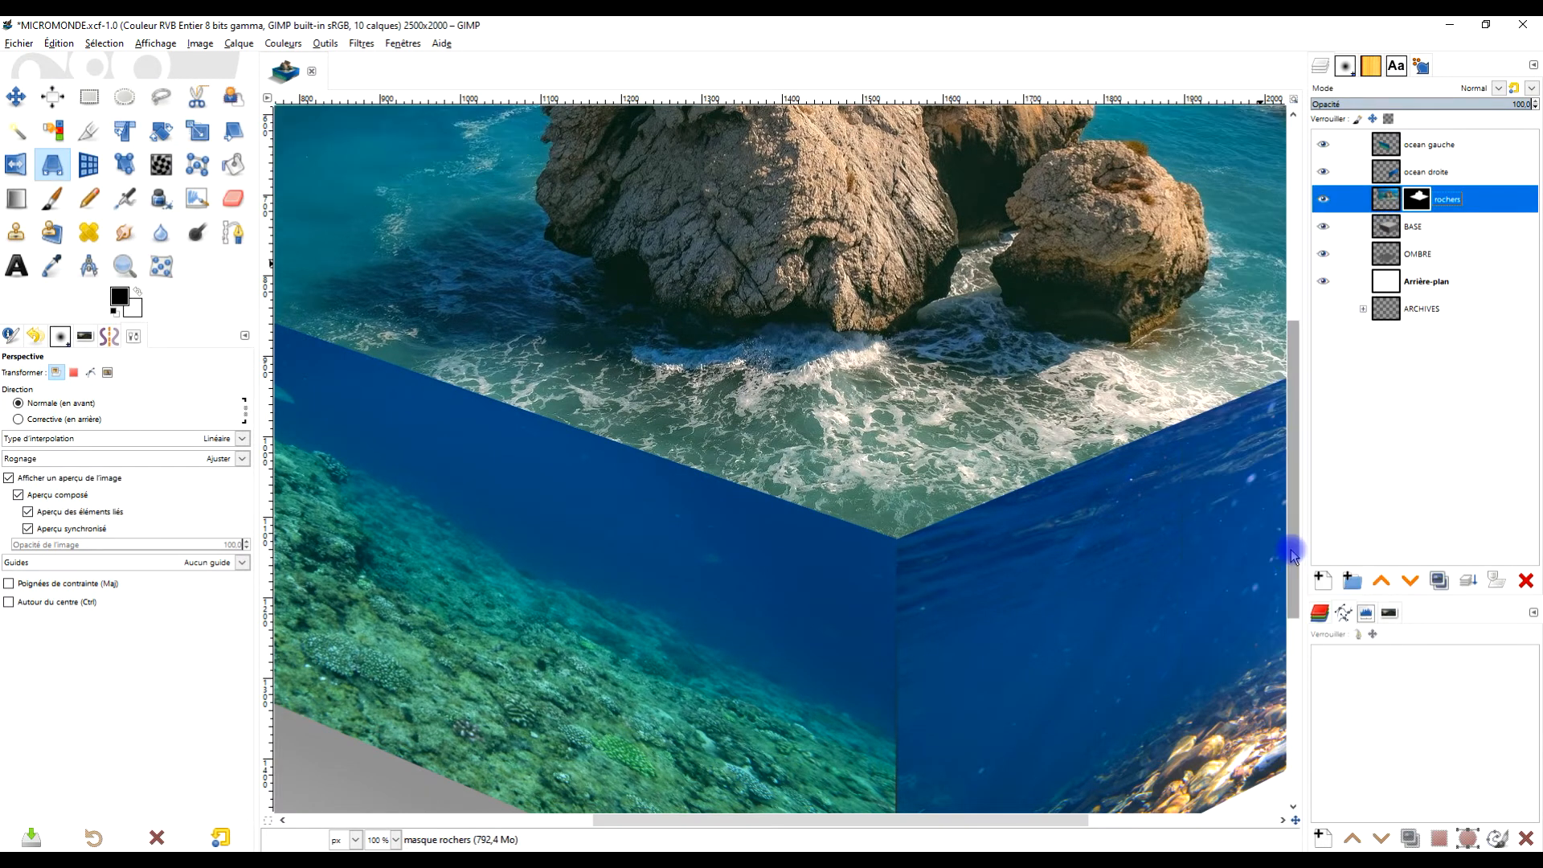
scroll(923, 441, "down", 3)
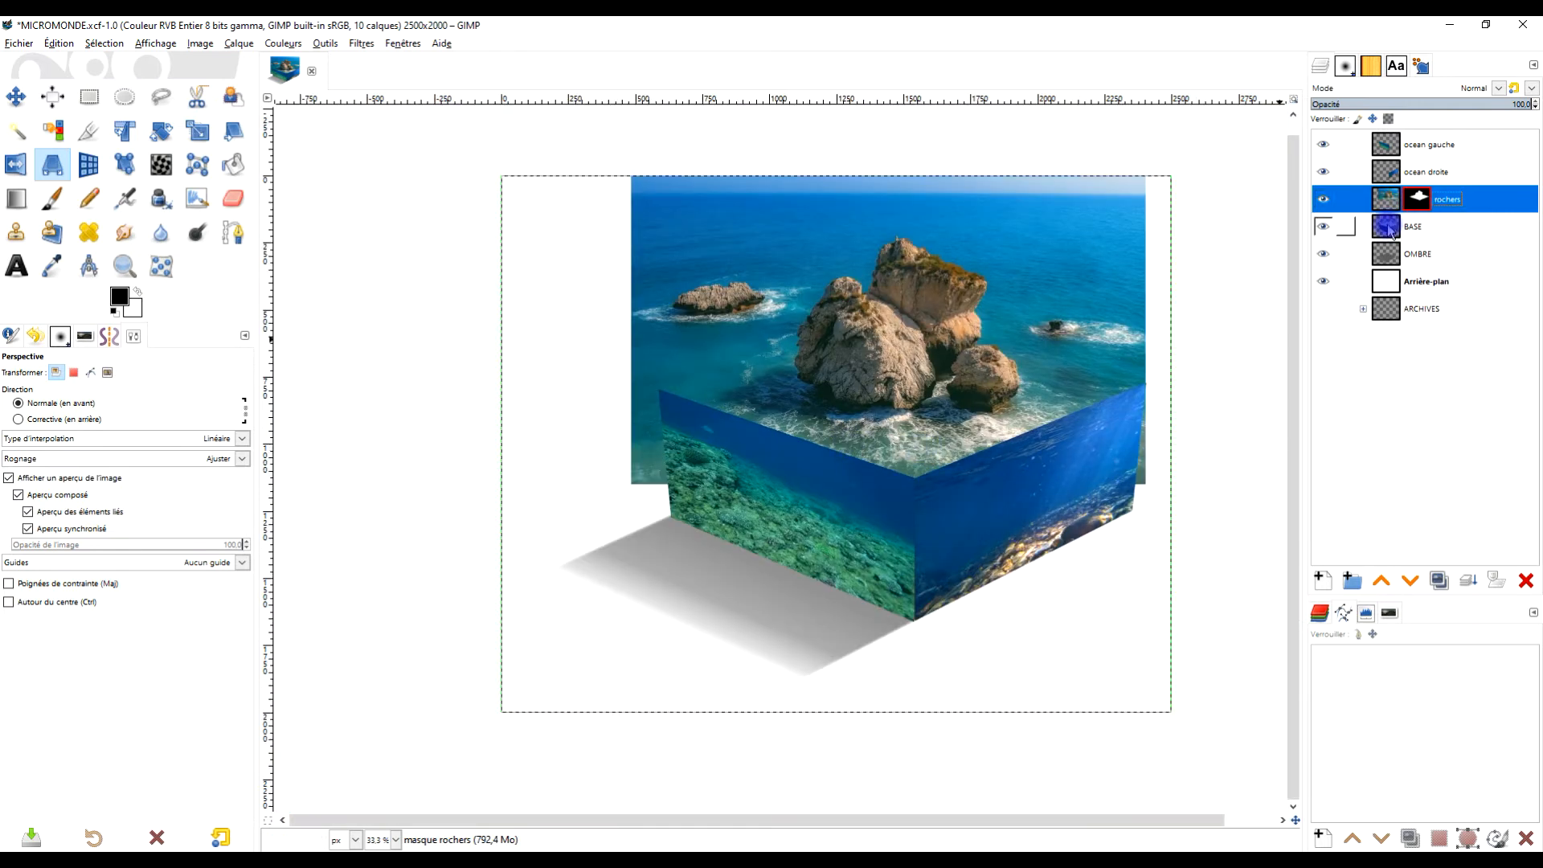
- Briefly hide and restore the ocean gauche and ocean droite layers, and re-enable the rochers layer mask
left_click(1324, 145)
left_click(1324, 172)
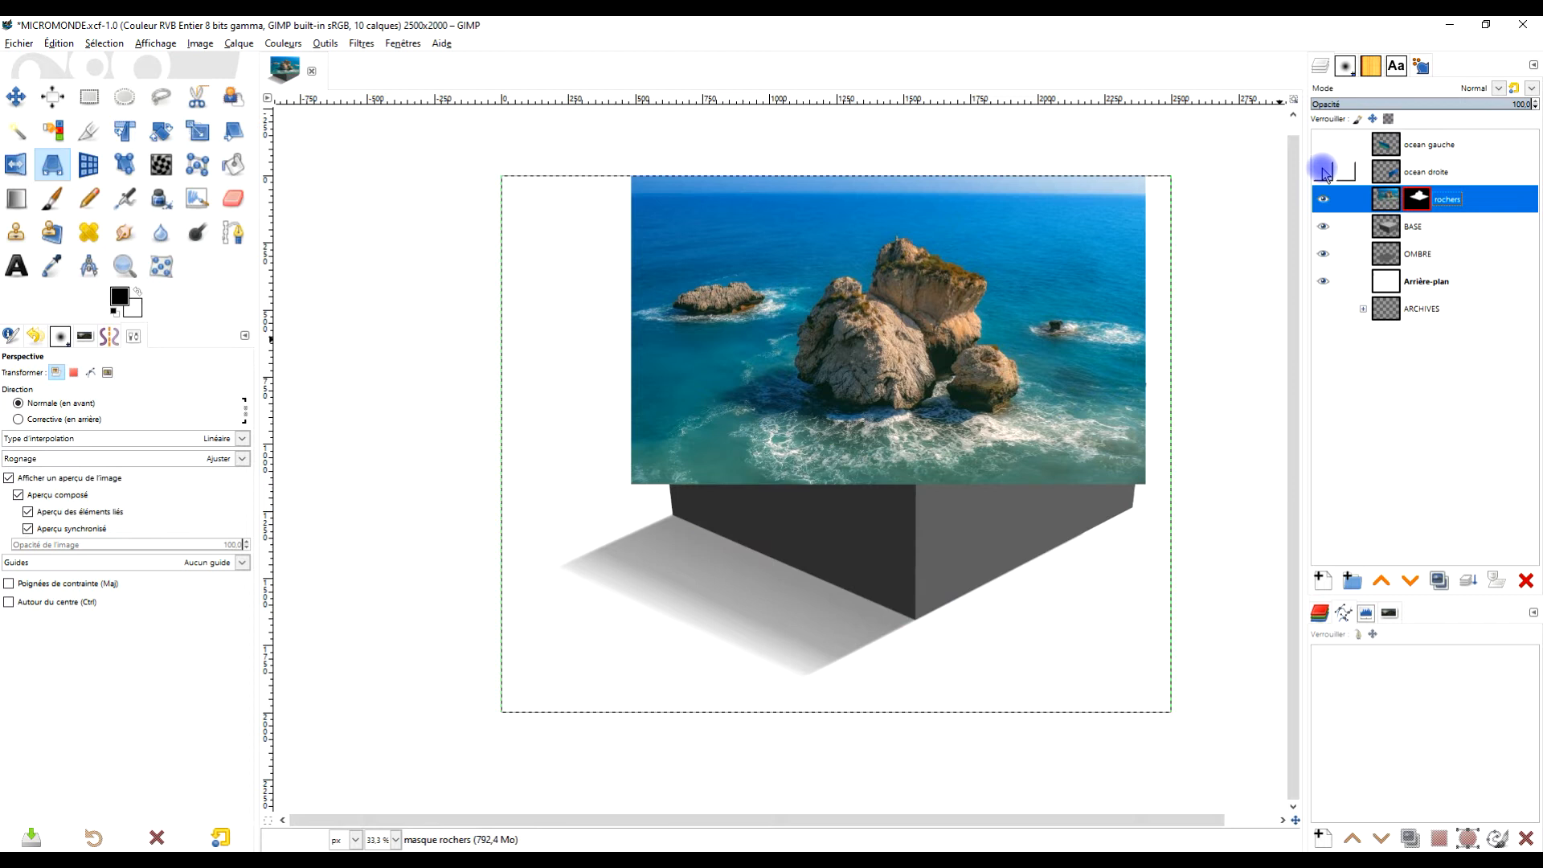
left_click(1324, 172)
left_click(1323, 145)
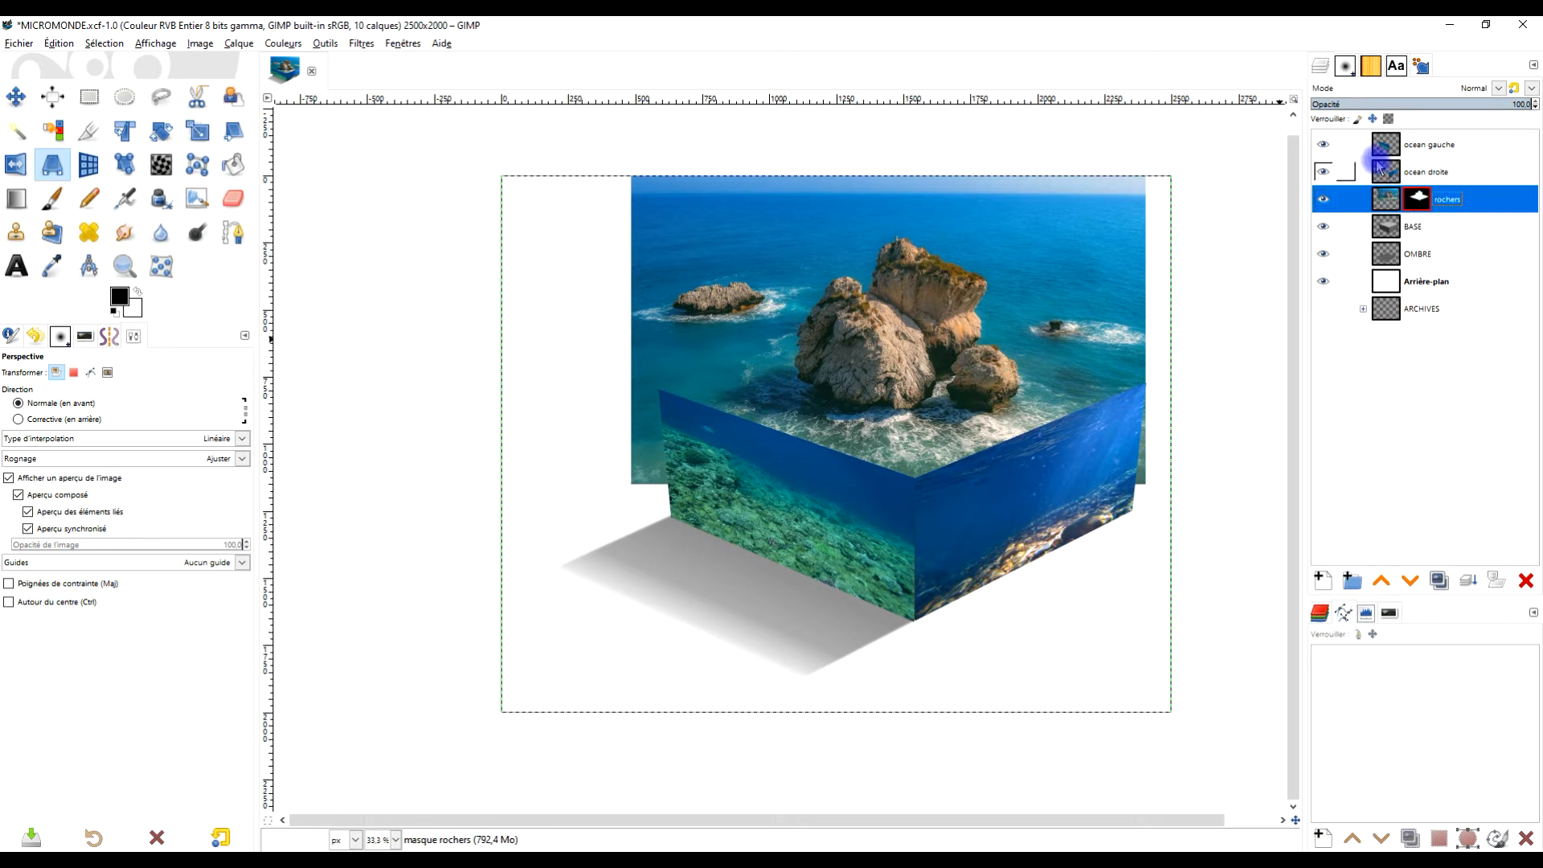
right_click(1417, 200)
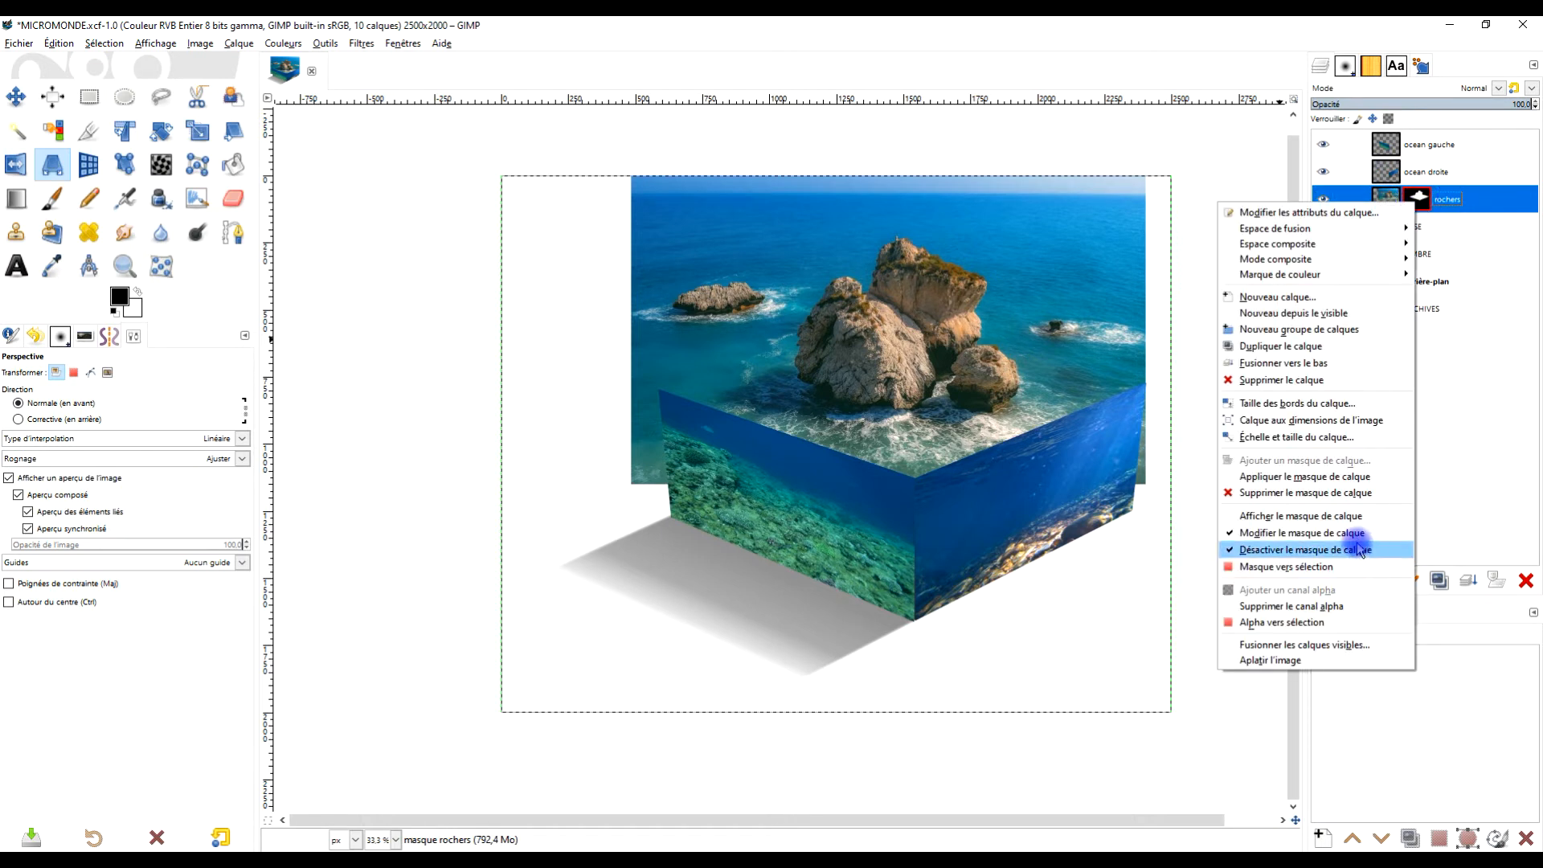
left_click(1354, 549)
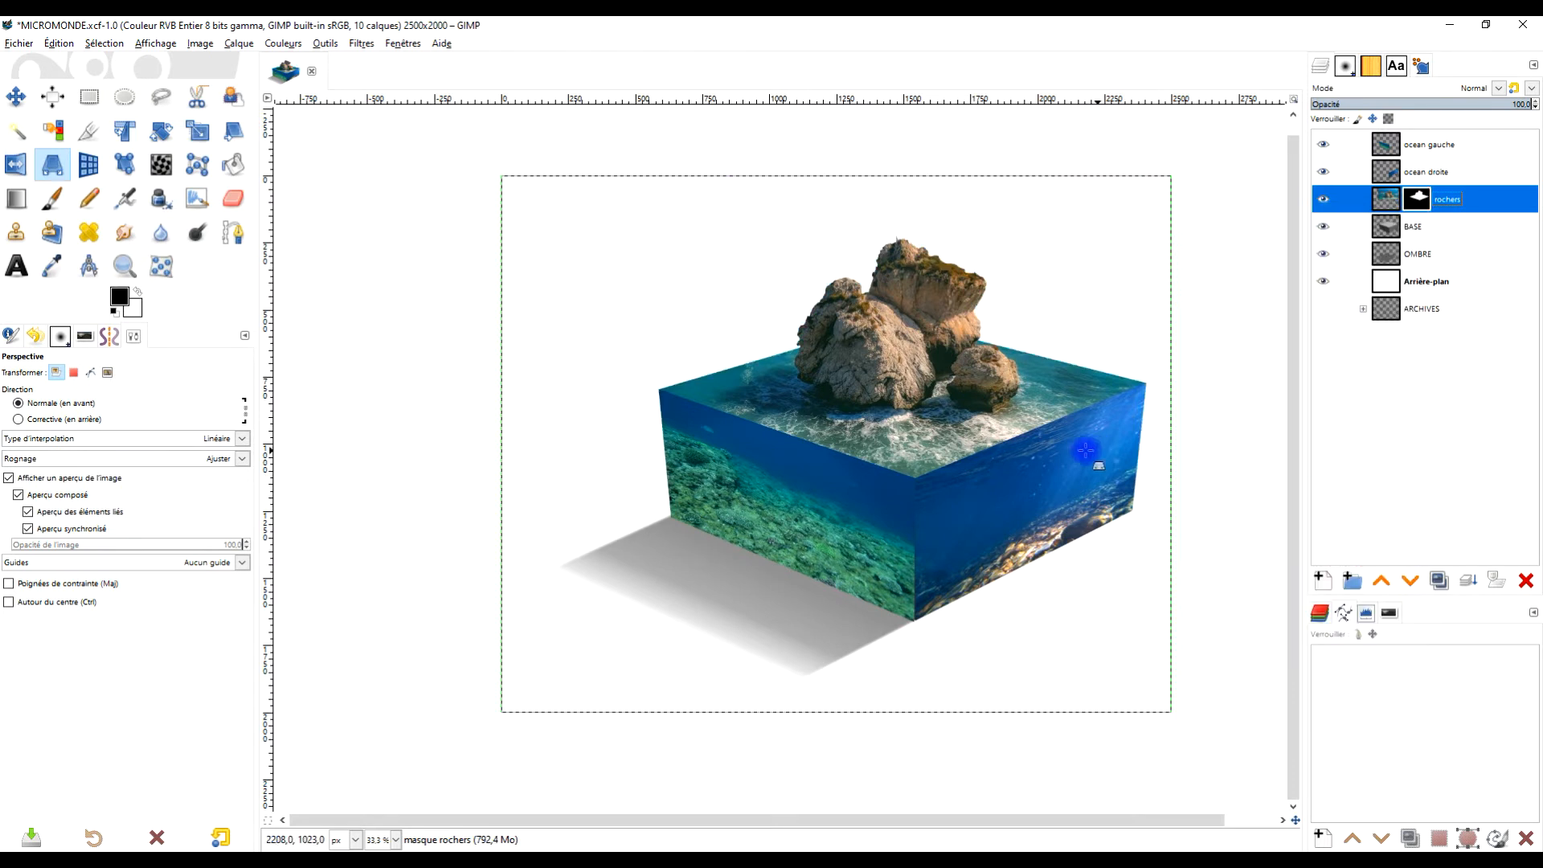
- Activate the Free Select tool and hide the ocean droite and ocean gauche layers to expose the box's gray side faces
scroll(1001, 422, "up", 5)
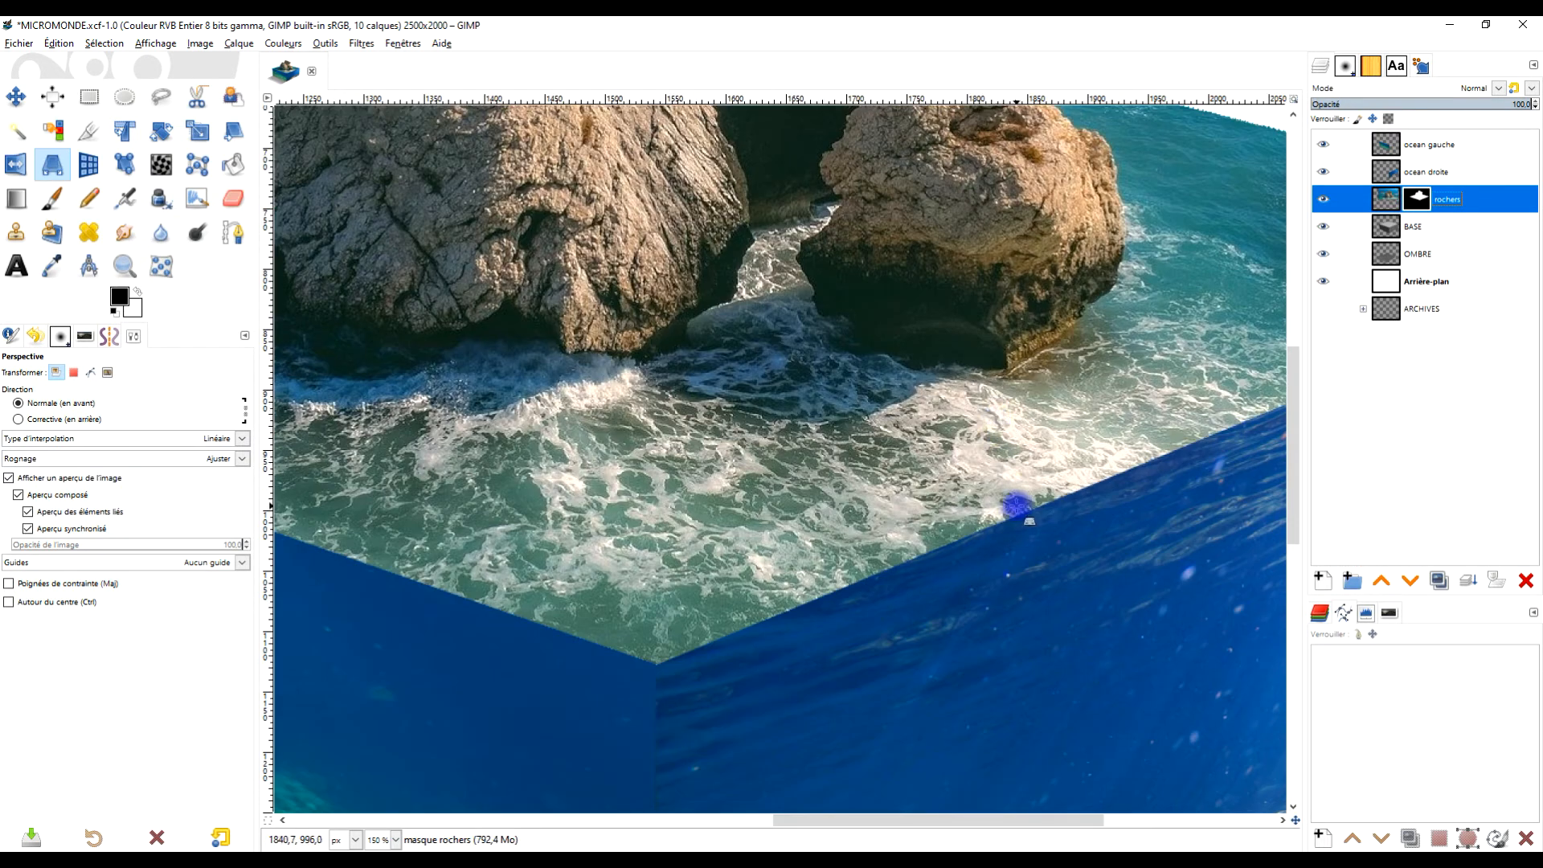
scroll(1003, 561, "down", 2)
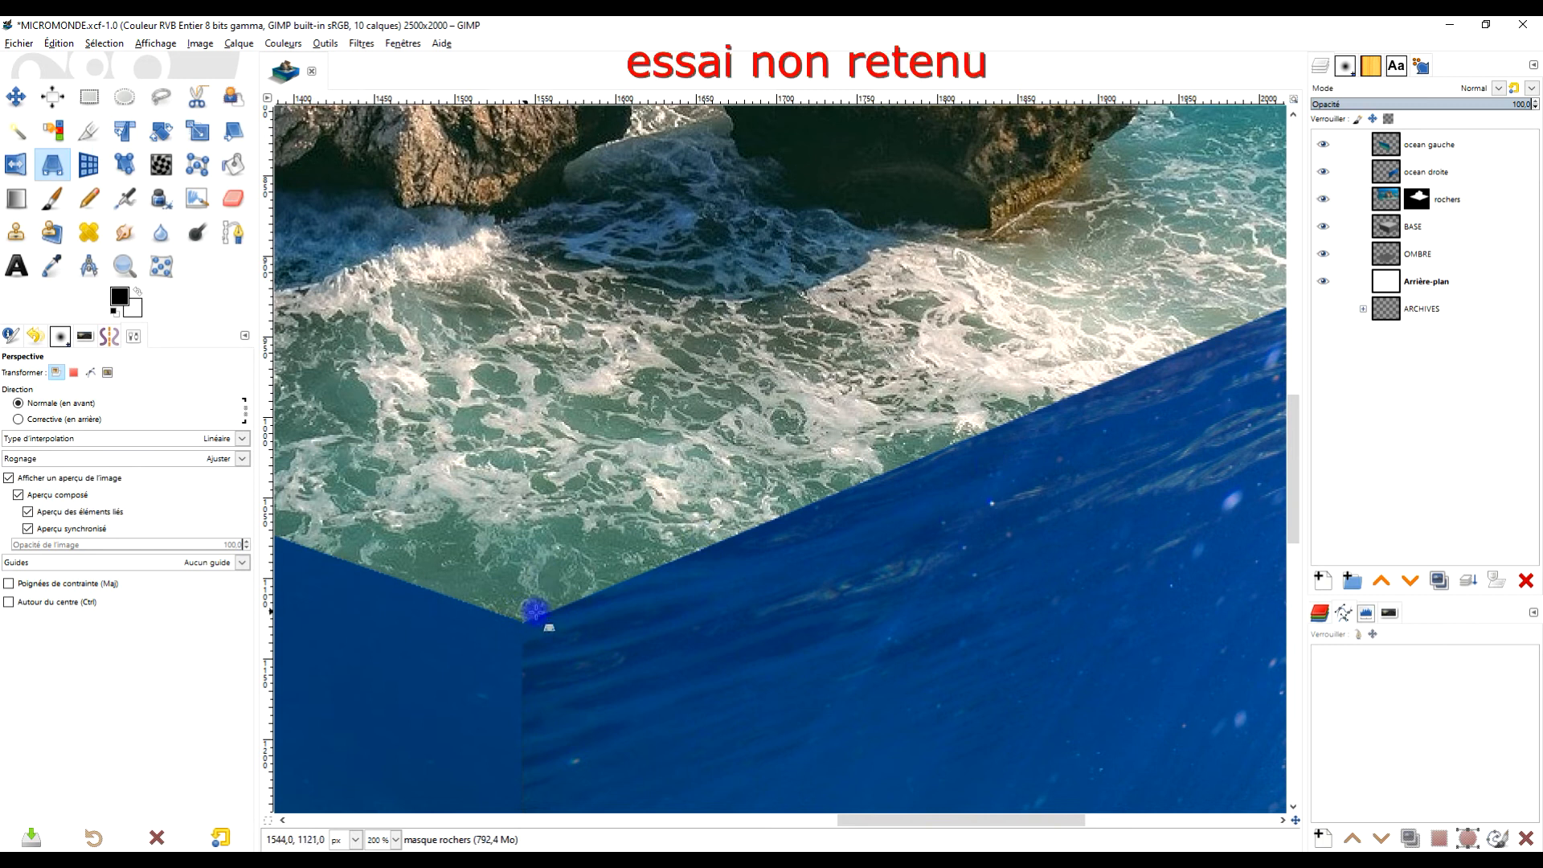
scroll(578, 544, "down", 2)
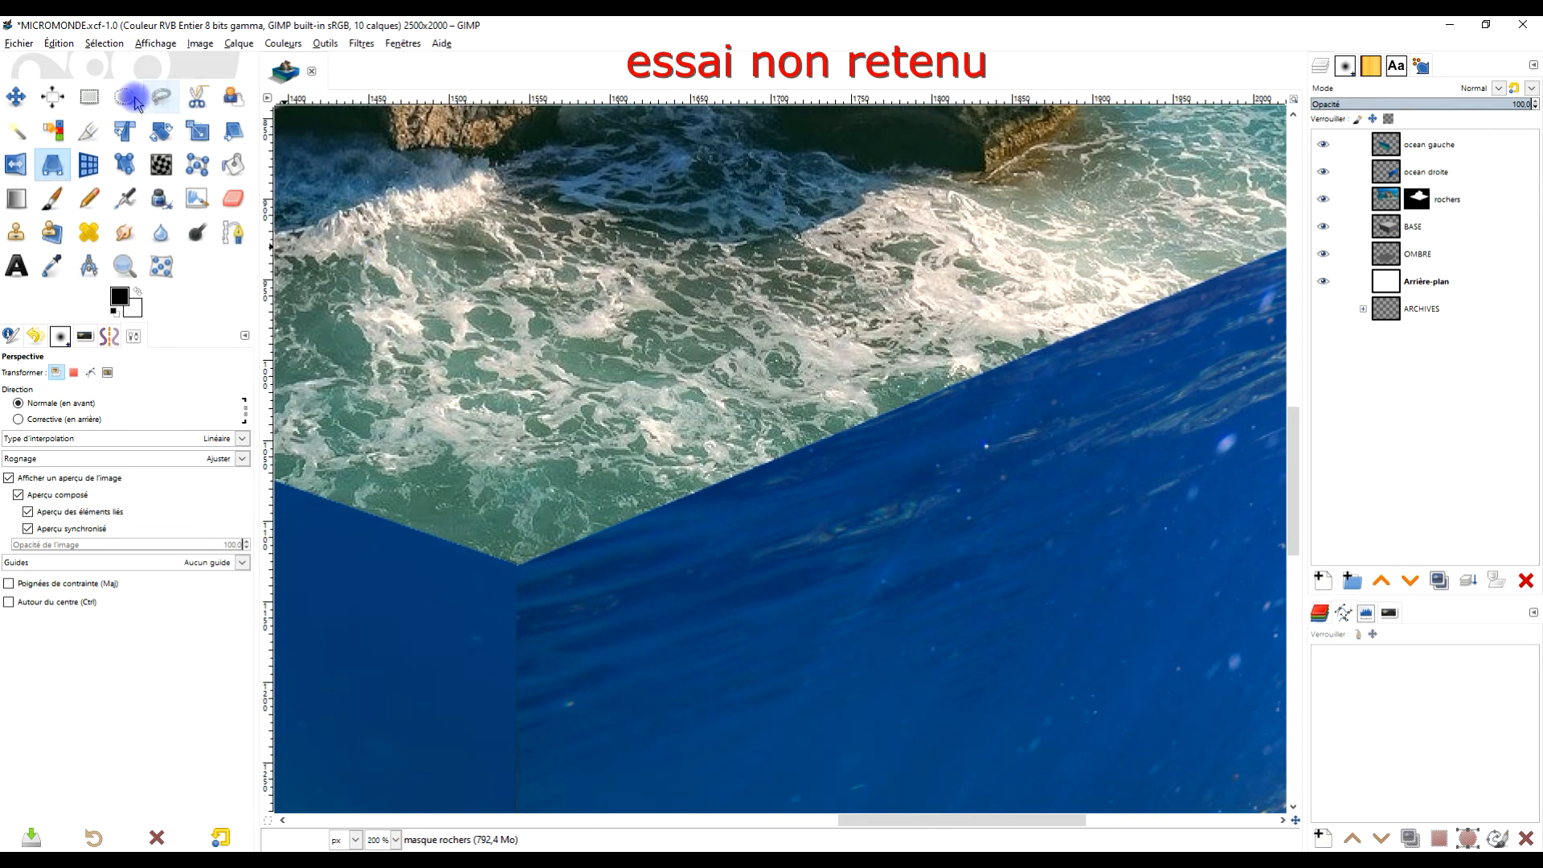
left_click(160, 96)
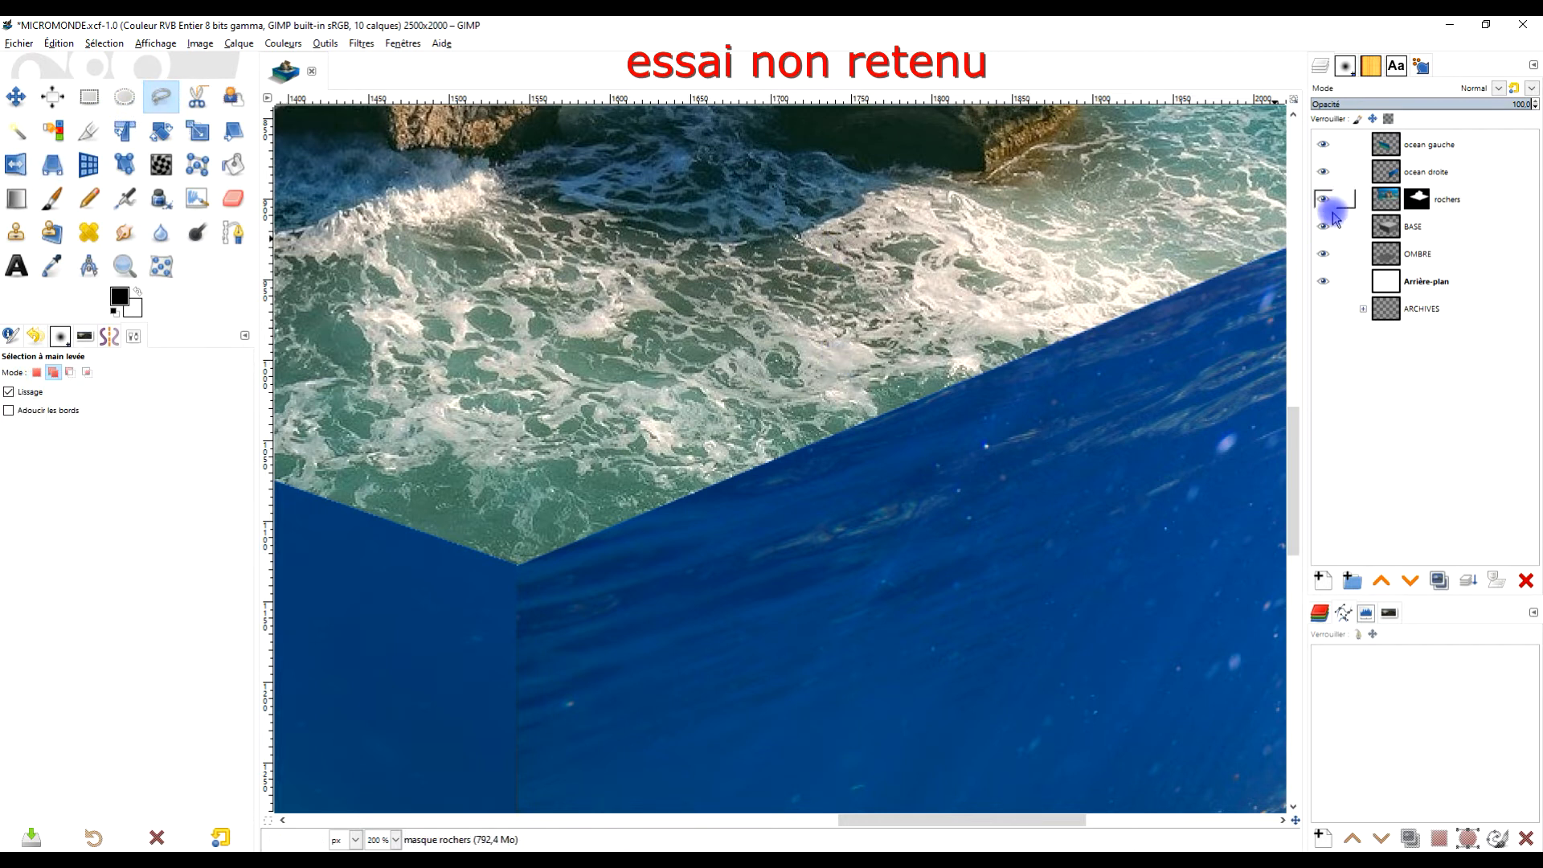
left_click(1324, 173)
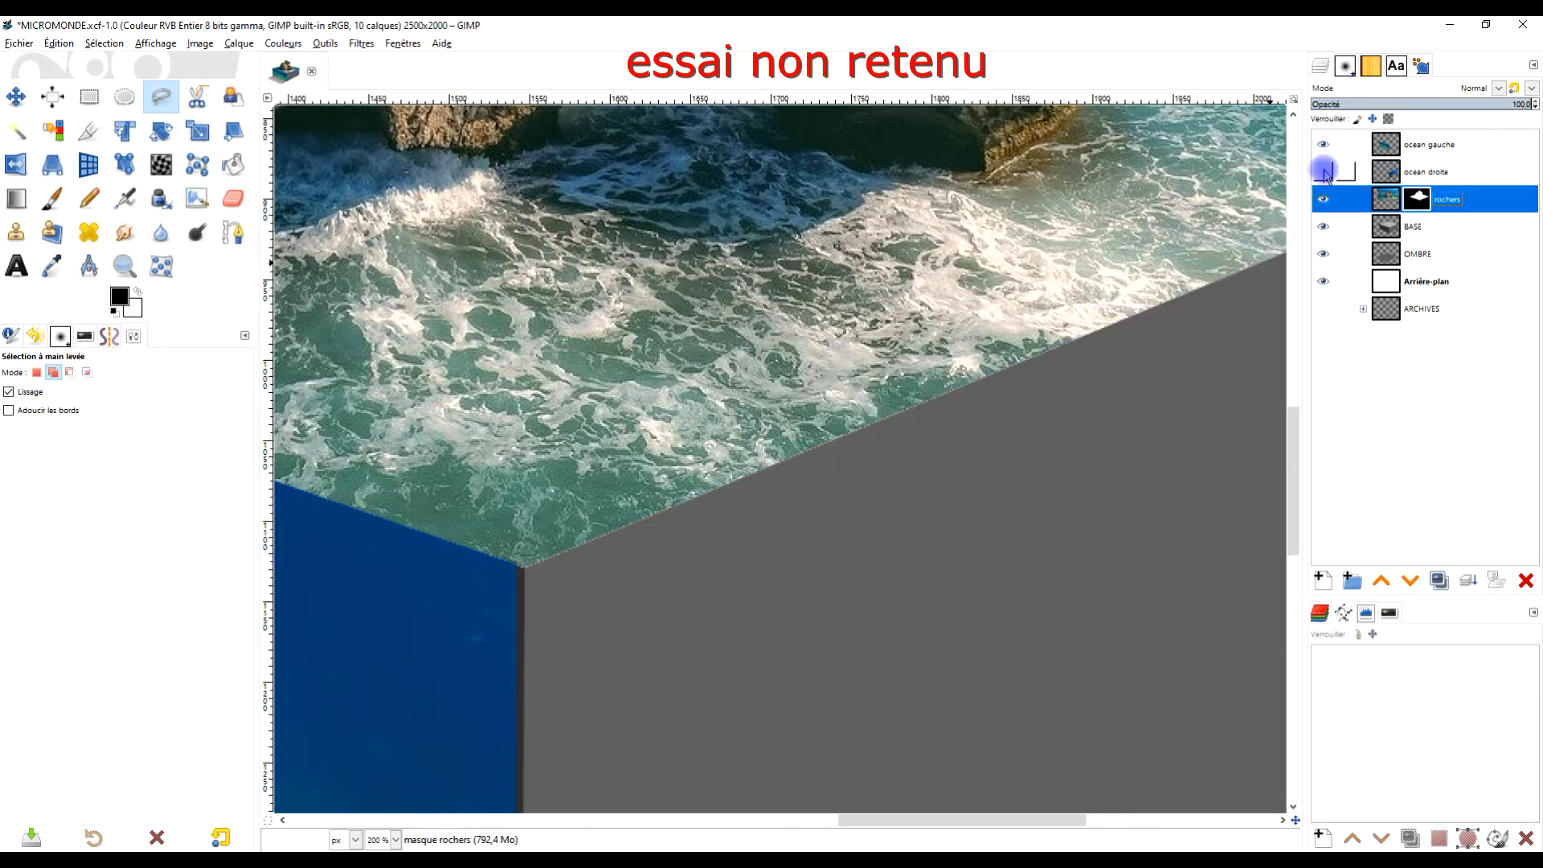
left_click_drag(775, 461, 676, 496)
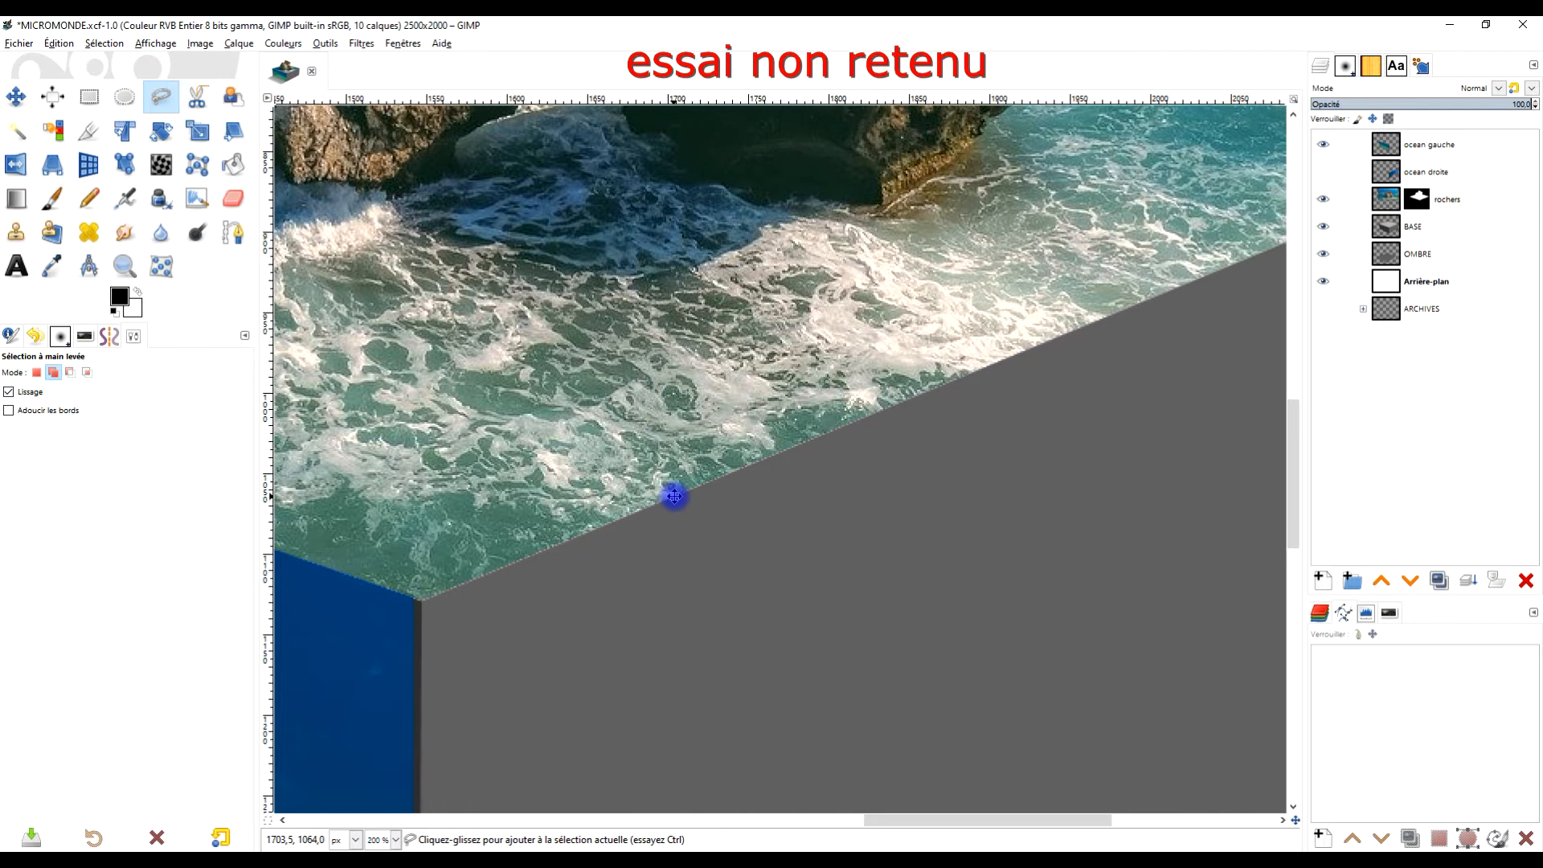
left_click_drag(429, 612, 565, 526)
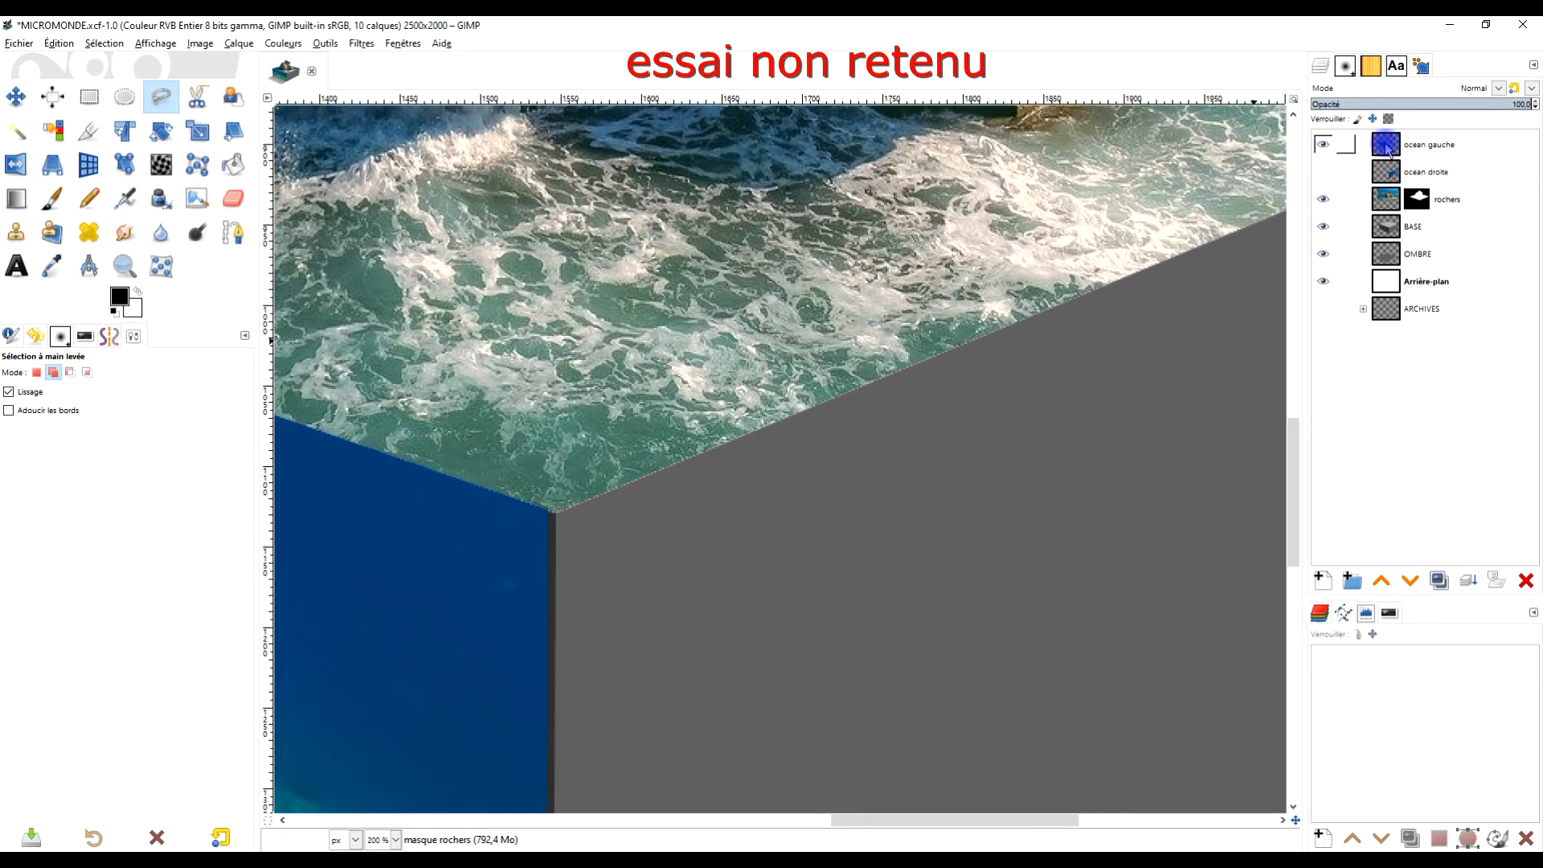
left_click(1387, 150)
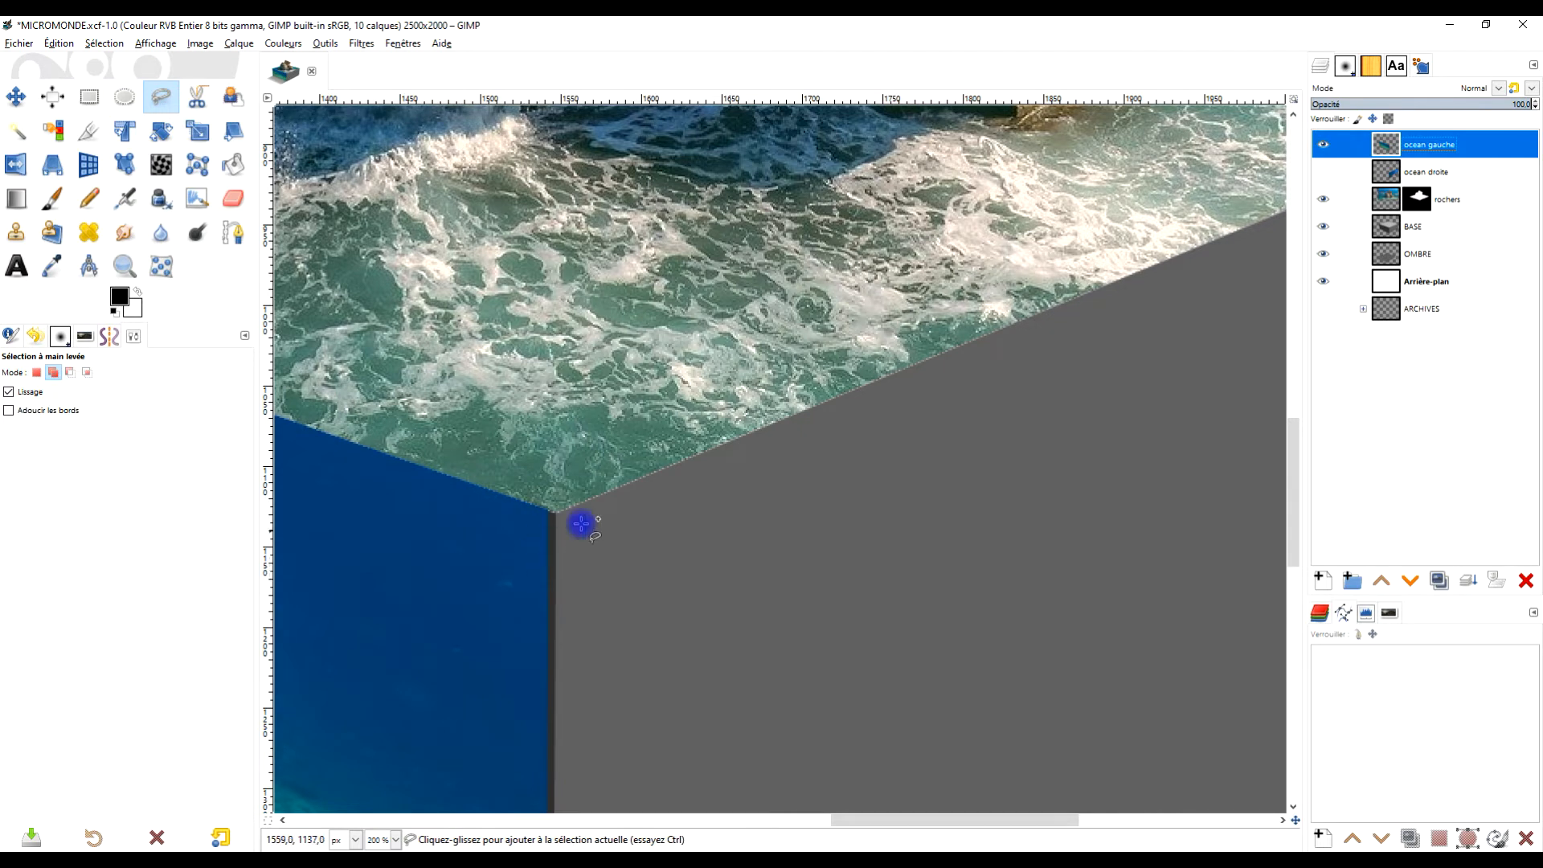
left_click(1322, 147)
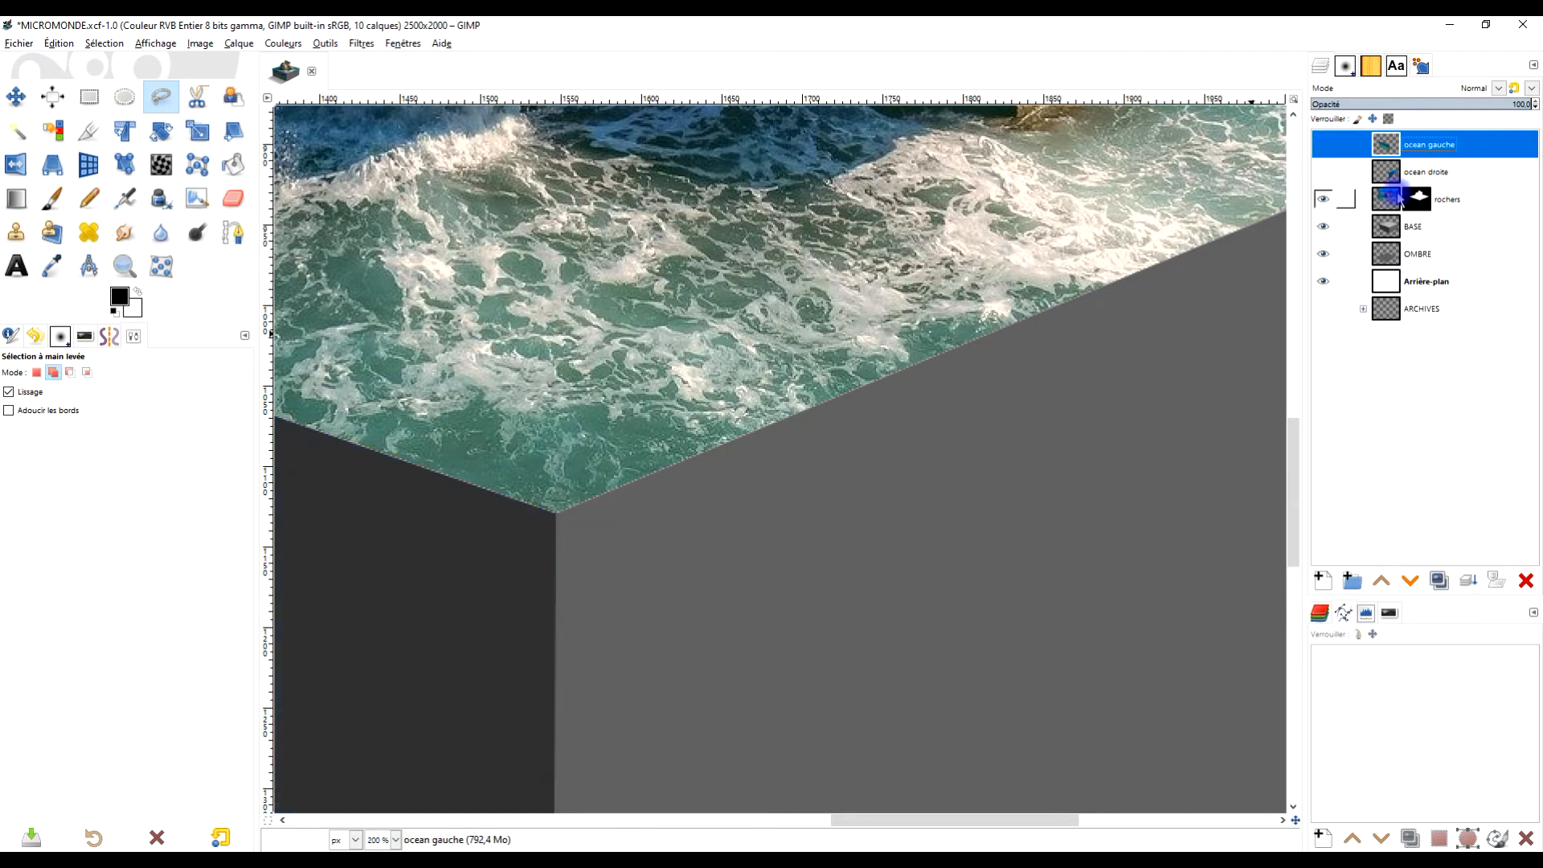
- Set Free Select to replace the current selection and examine the water's front right edge from the front corner to the right corner
left_click(1408, 196)
left_click_drag(648, 489, 514, 575)
left_click_drag(898, 441, 699, 521)
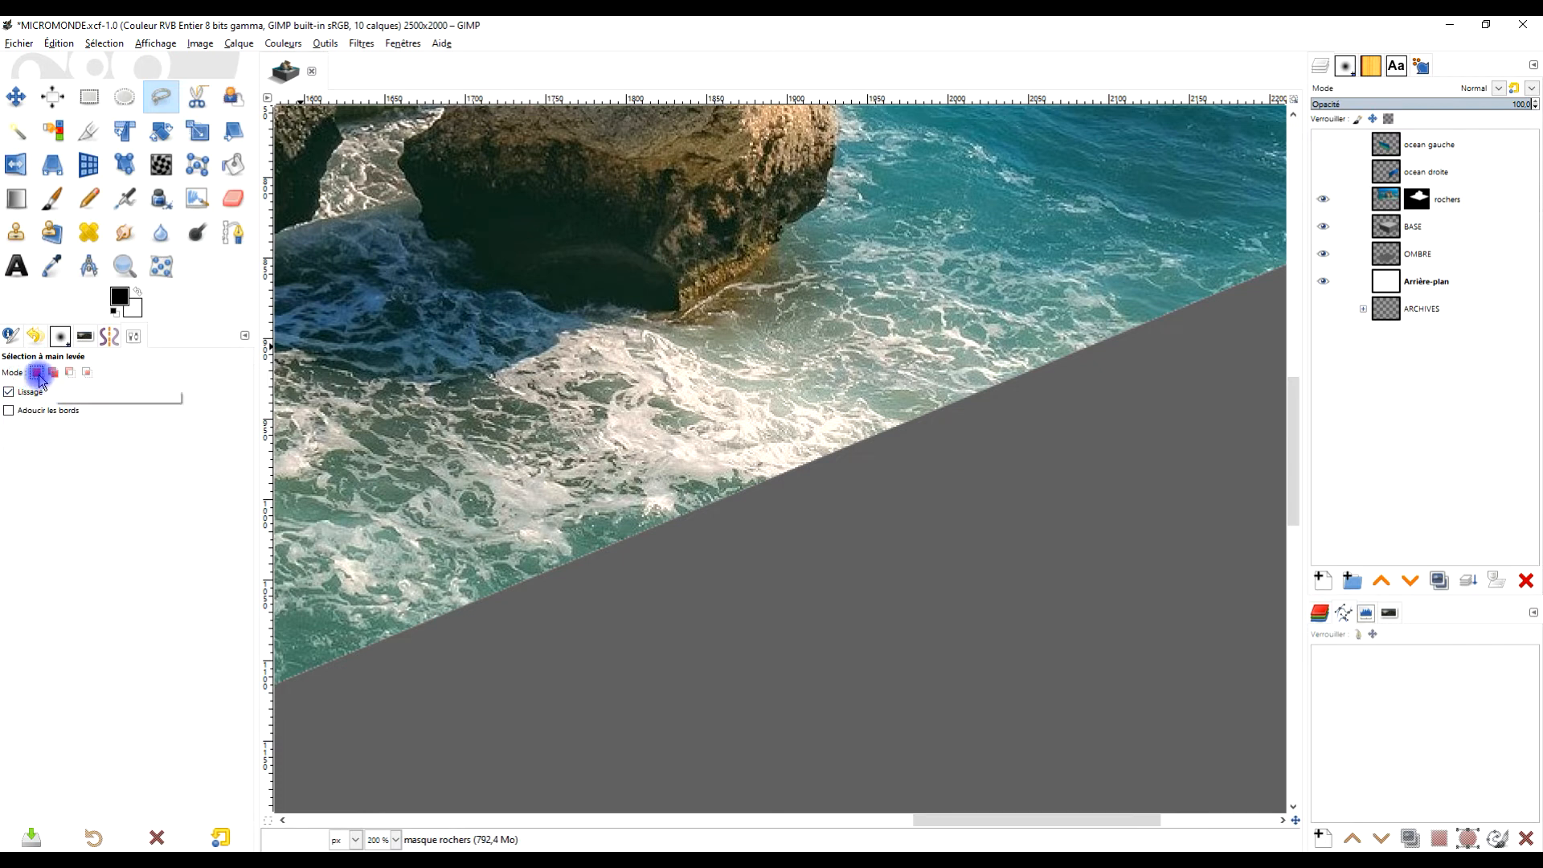
left_click_drag(806, 375, 659, 437)
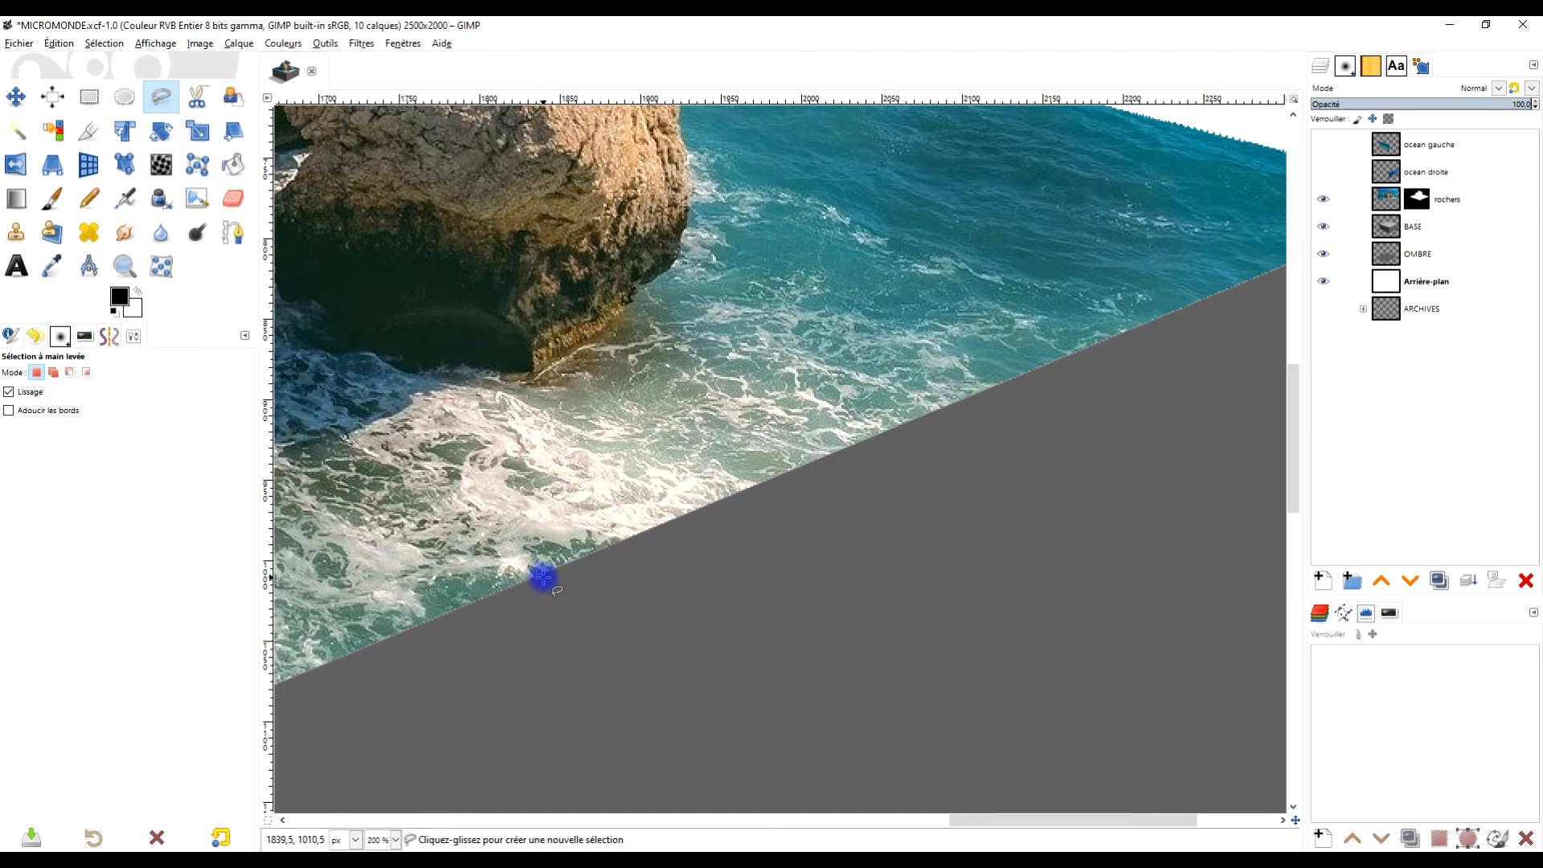
scroll(1044, 399, "down", 2)
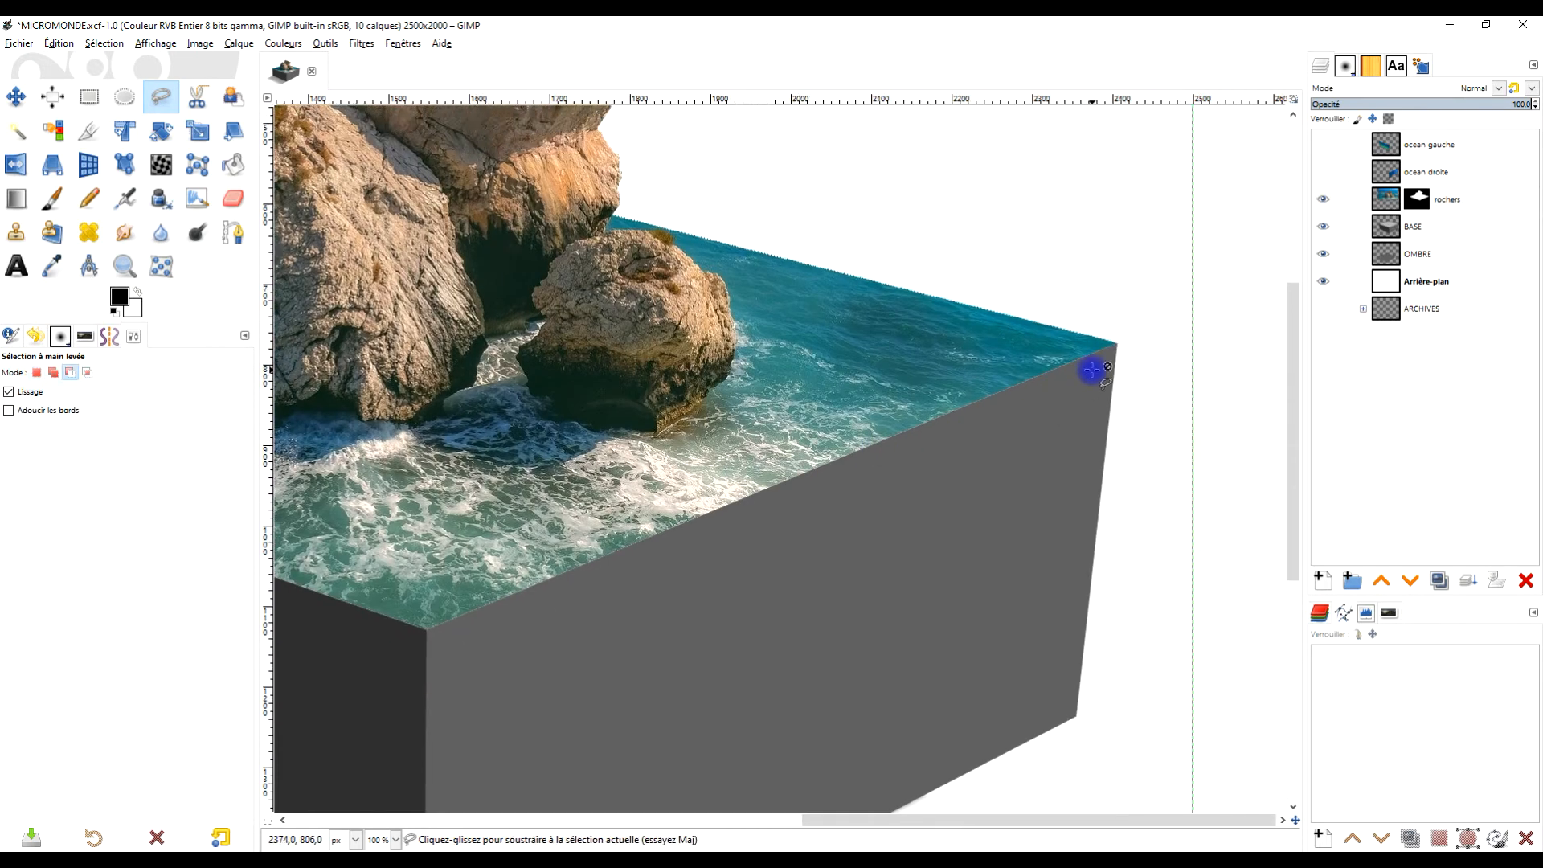
scroll(1075, 348, "up", 4)
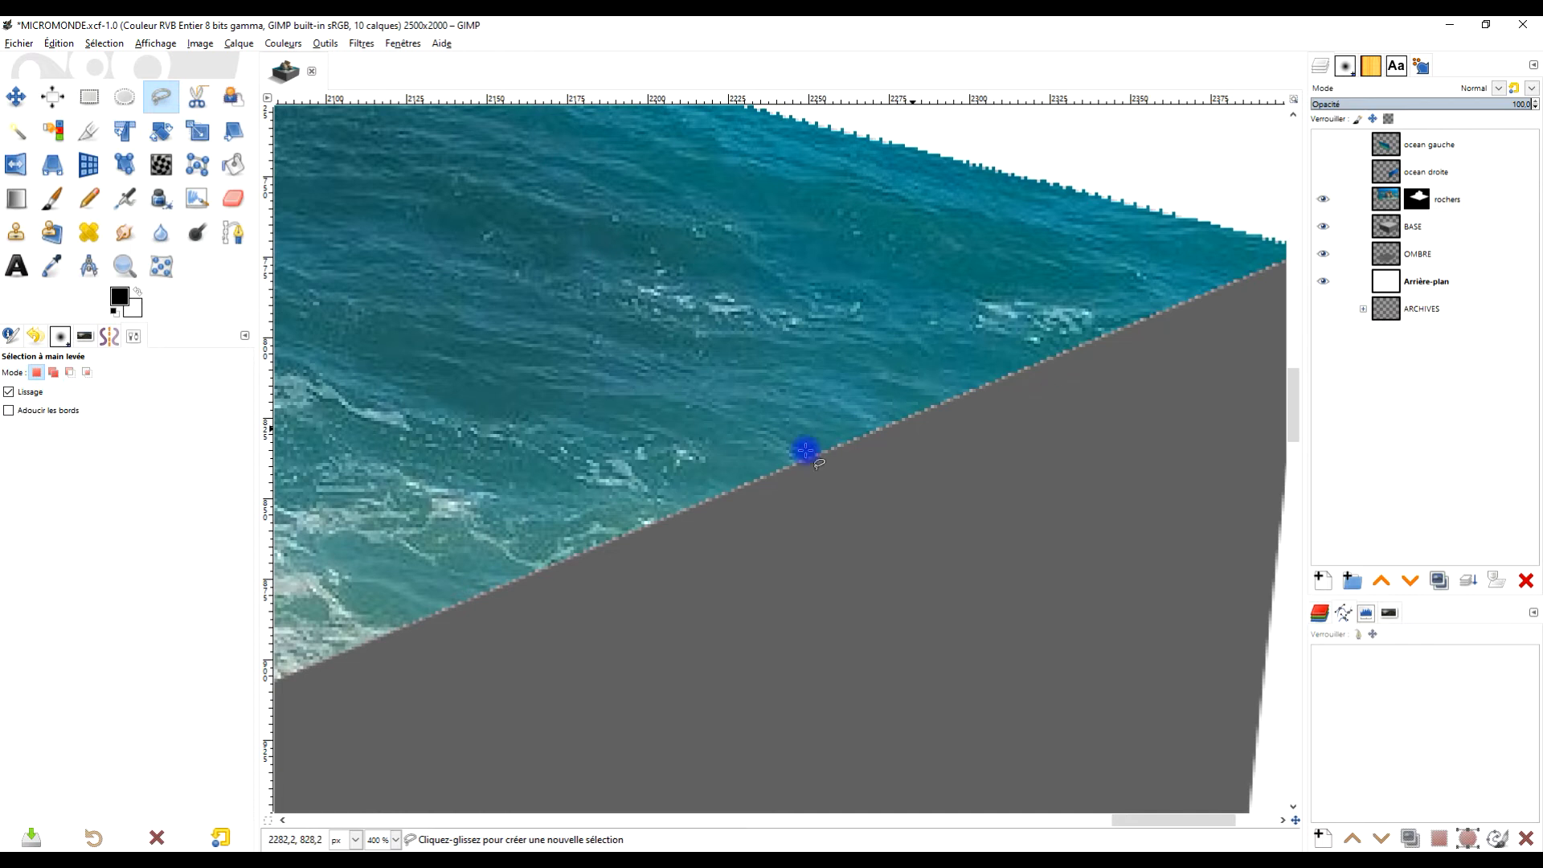
left_click_drag(724, 473, 1223, 213)
left_click_drag(575, 483, 1116, 255)
left_click_drag(548, 530, 1045, 306)
scroll(623, 468, "down", 2)
left_click_drag(672, 472, 752, 473)
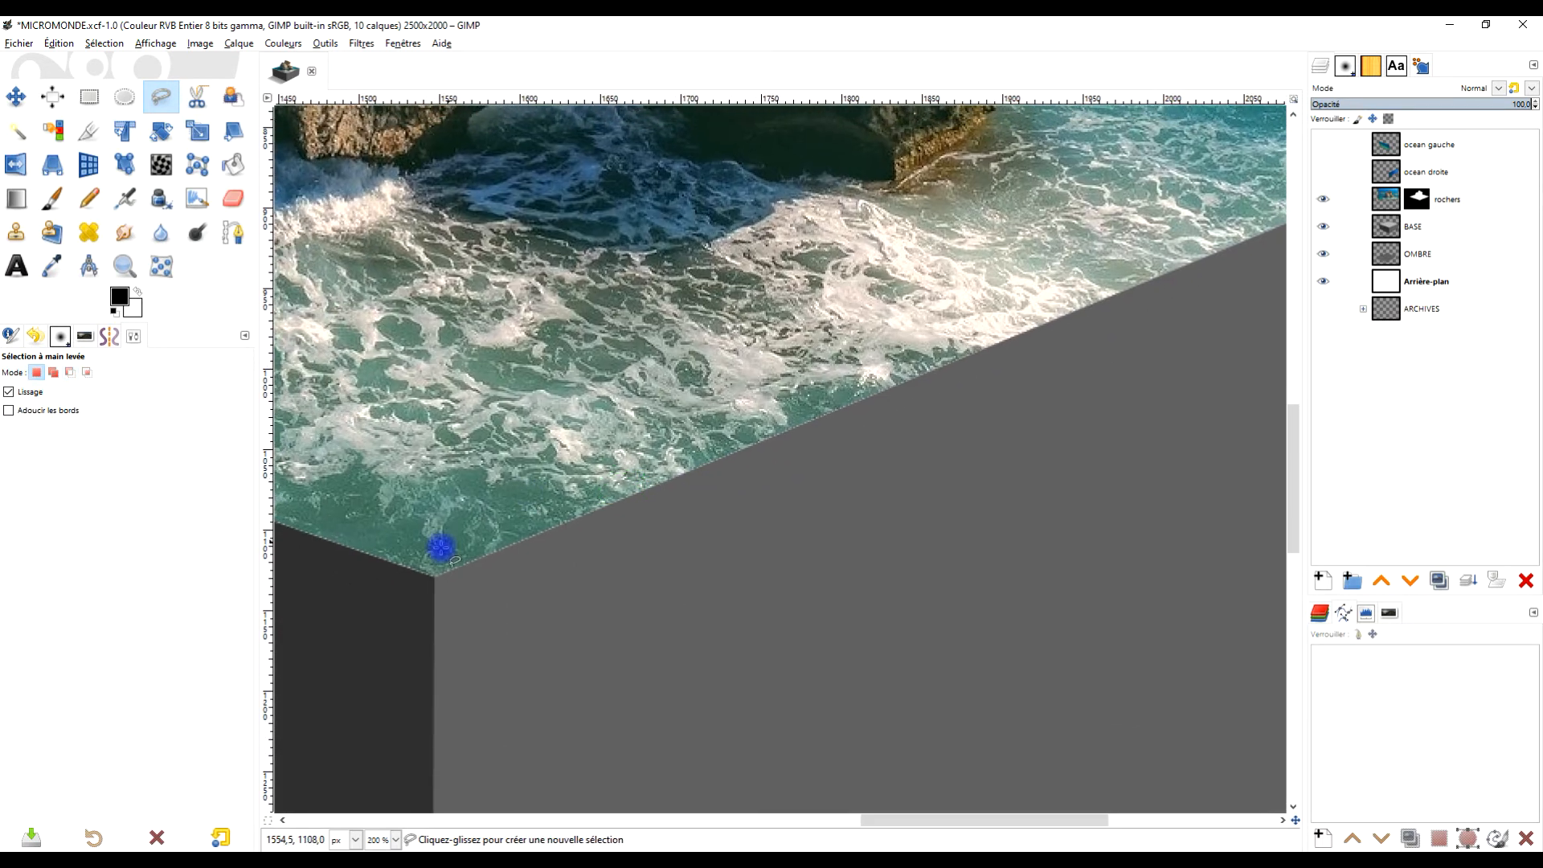
- Outline a narrow strip along the top face's front right edge with Free Select and fill it with white on the rochers mask
left_click(438, 581)
left_click(458, 637)
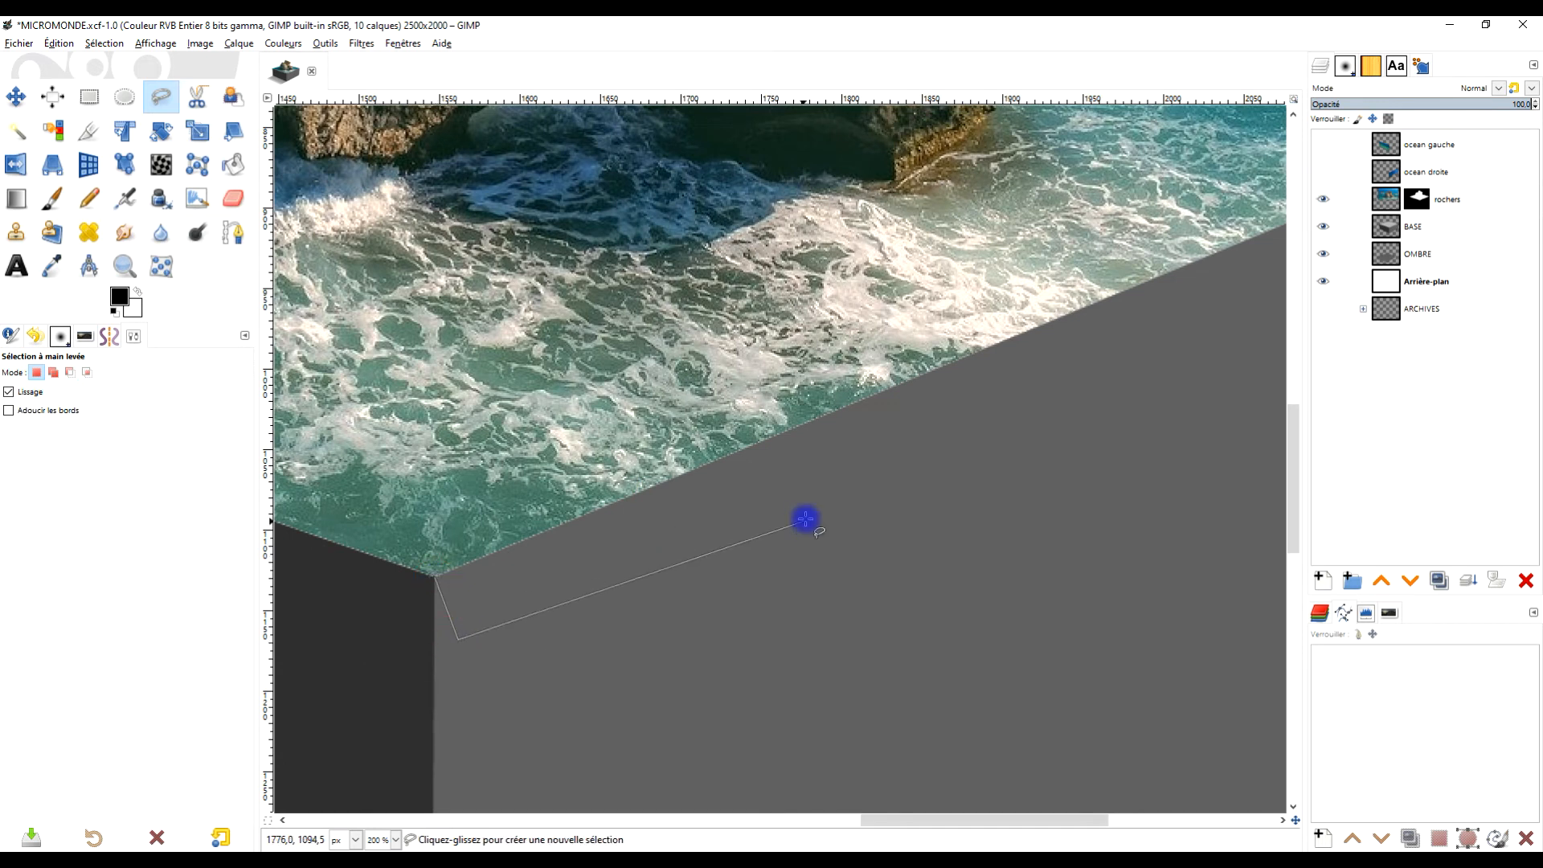
scroll(876, 500, "down", 3)
left_click_drag(1104, 427, 820, 569)
scroll(904, 497, "up", 2)
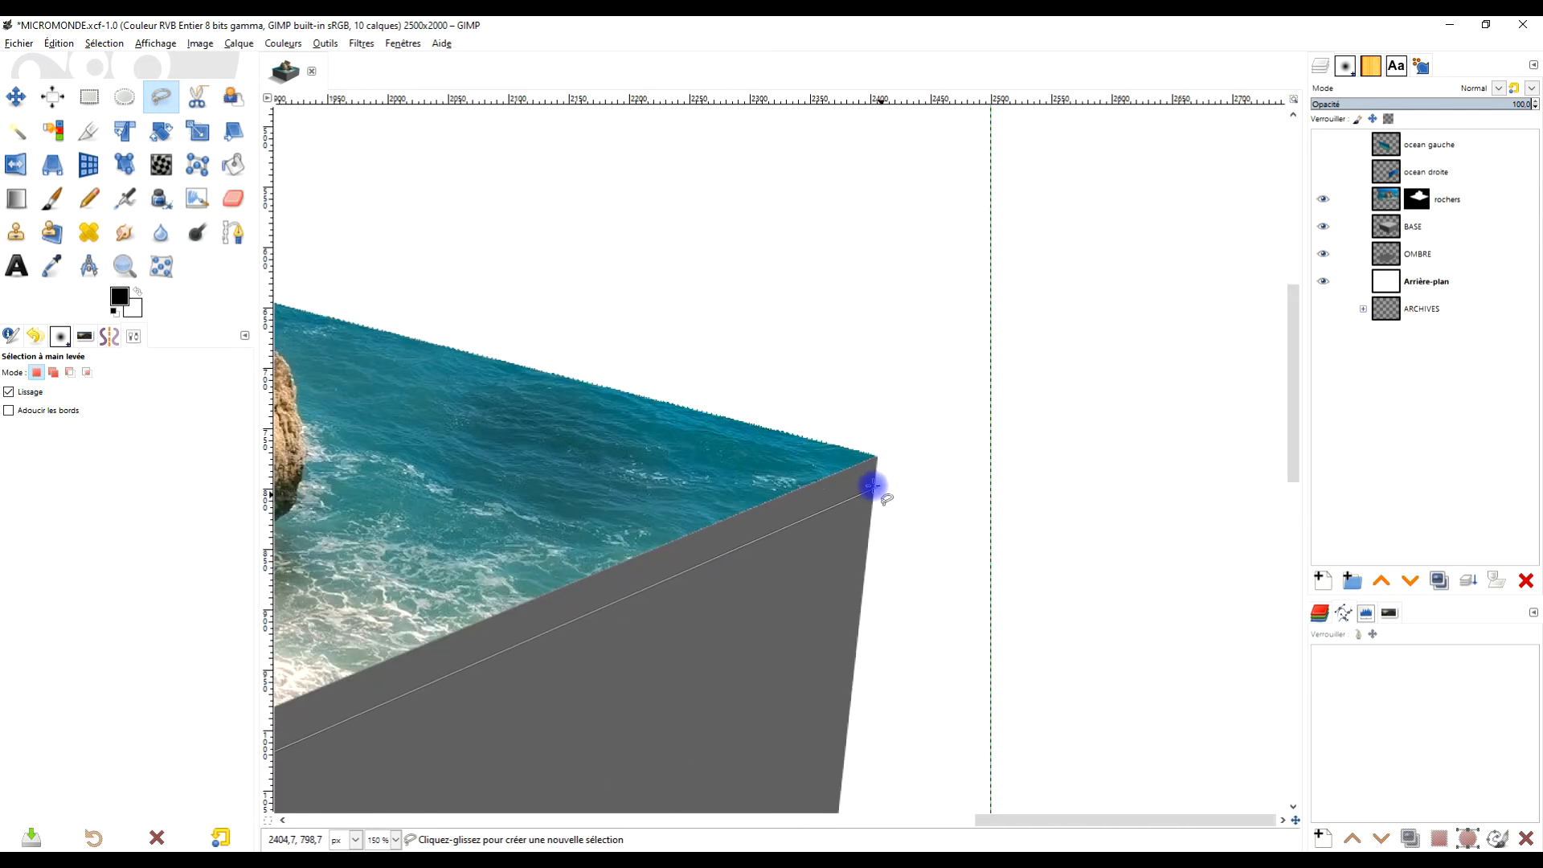
left_click(887, 468)
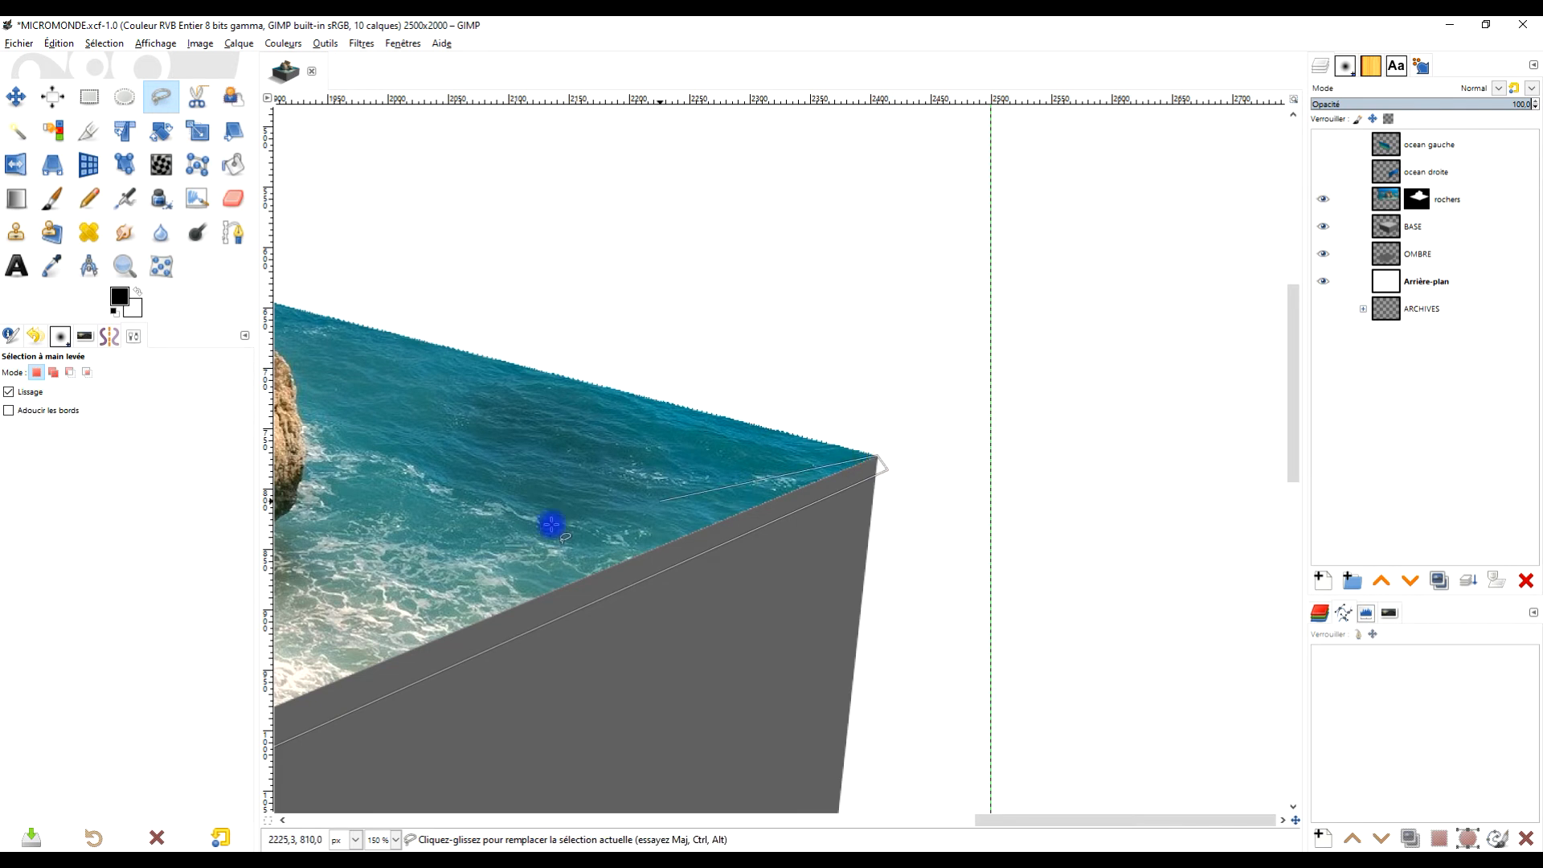
left_click_drag(552, 523, 1045, 317)
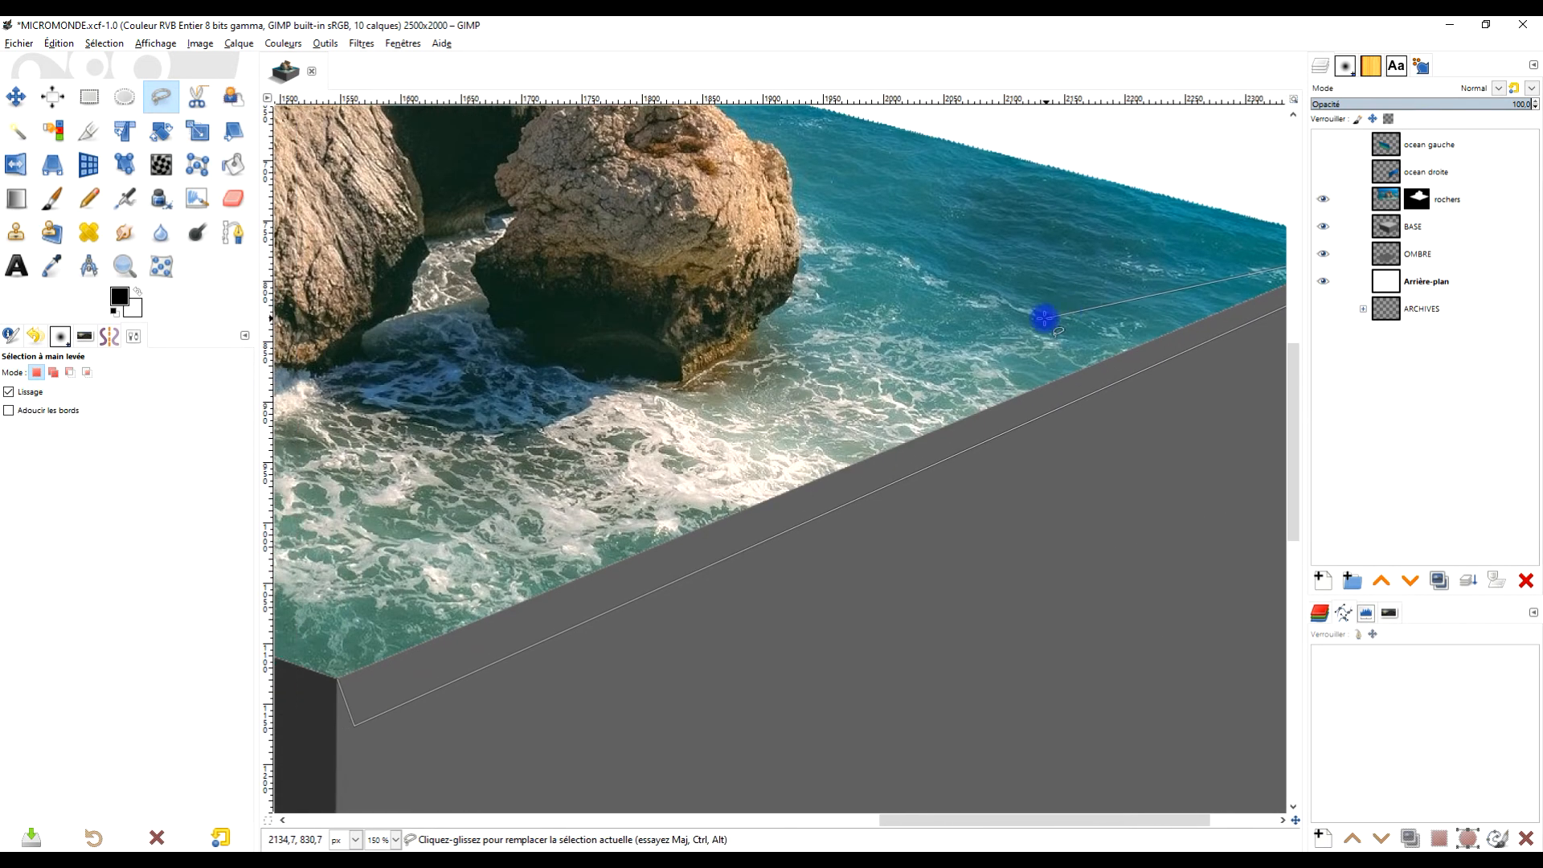
left_click(337, 680)
key("Return")
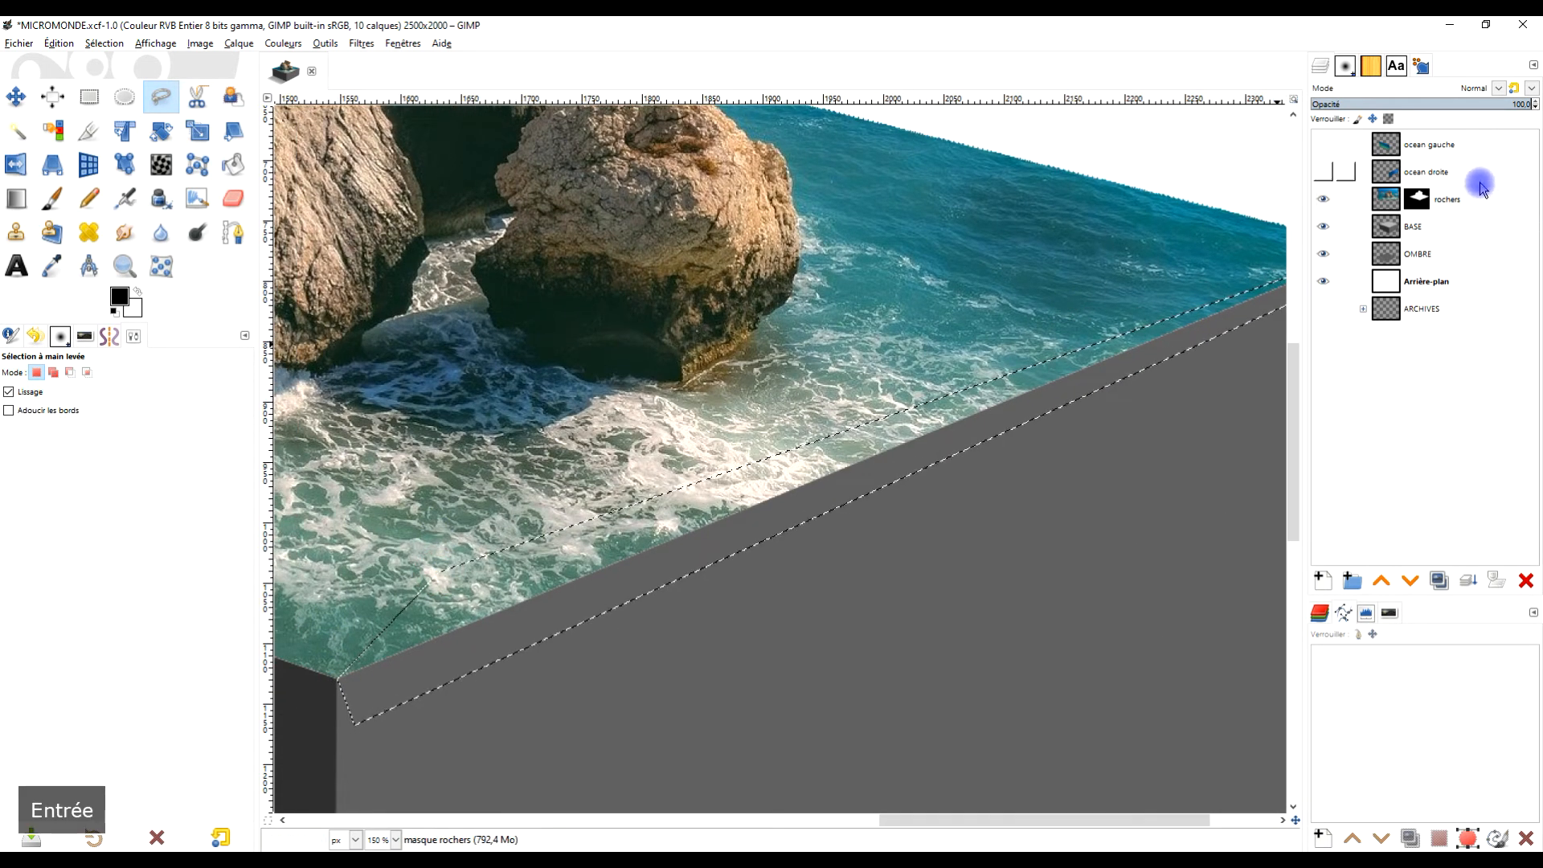
left_click(1418, 201)
left_click_drag(135, 311, 923, 418)
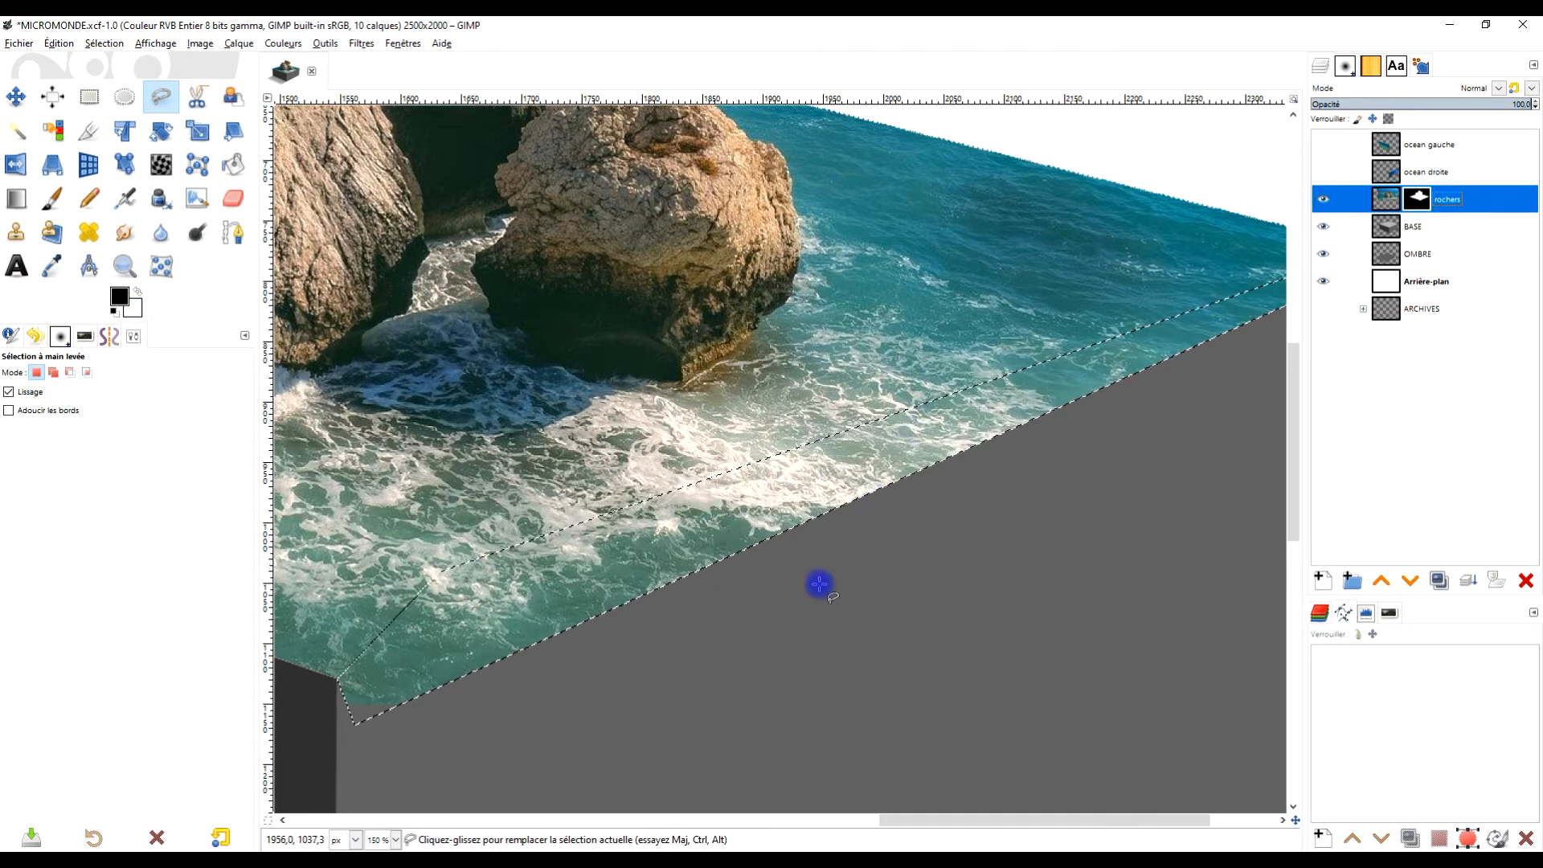
- Clear the strip selection along the water's front right edge
scroll(637, 575, "up", 2)
scroll(672, 570, "down", 2)
left_click_drag(705, 551, 840, 504)
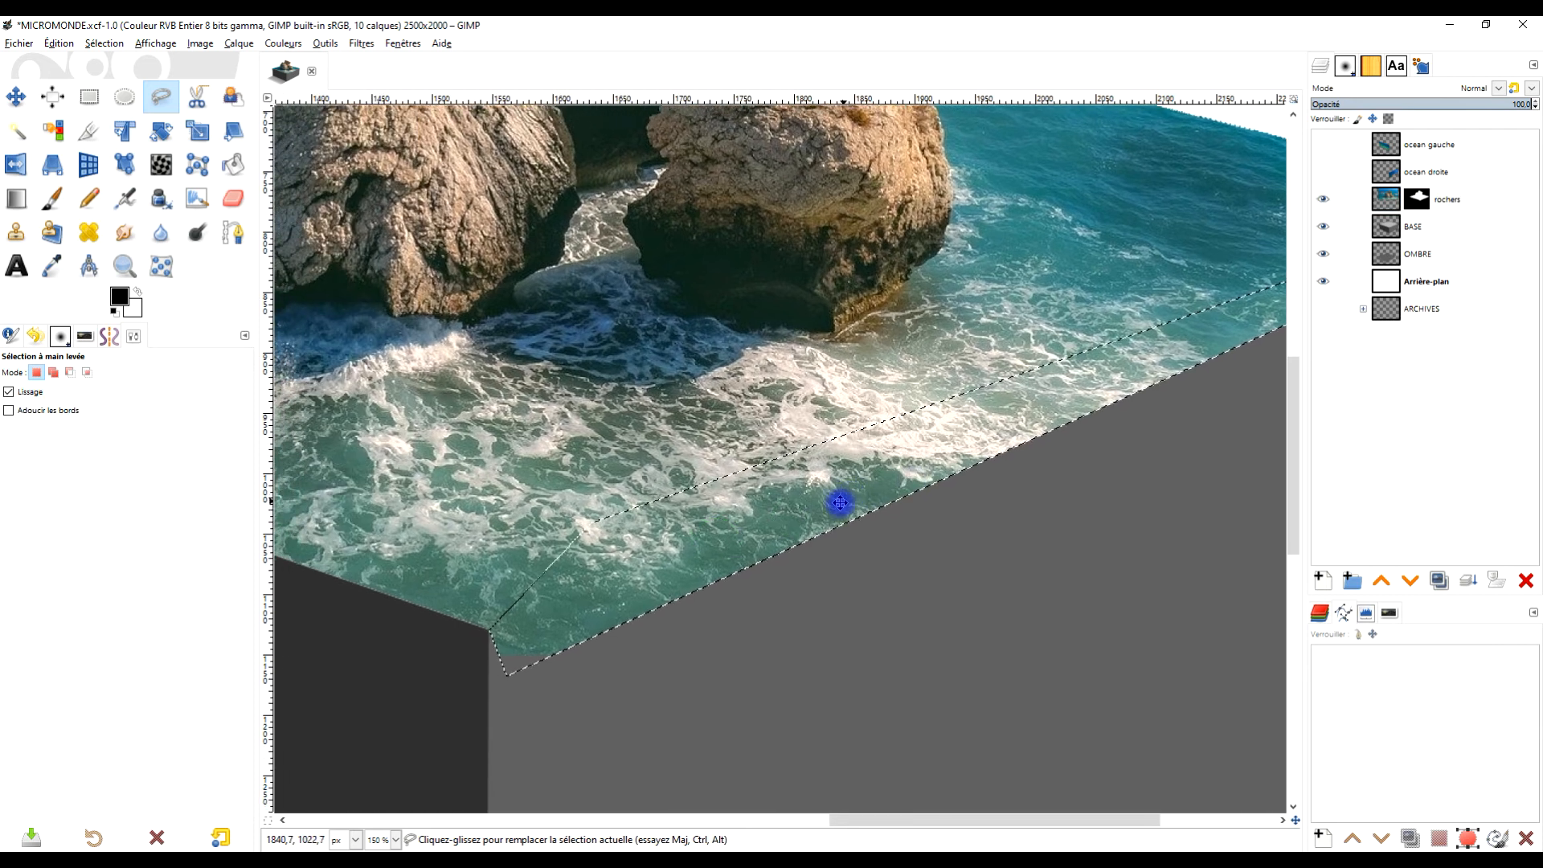
scroll(840, 503, "up", 1)
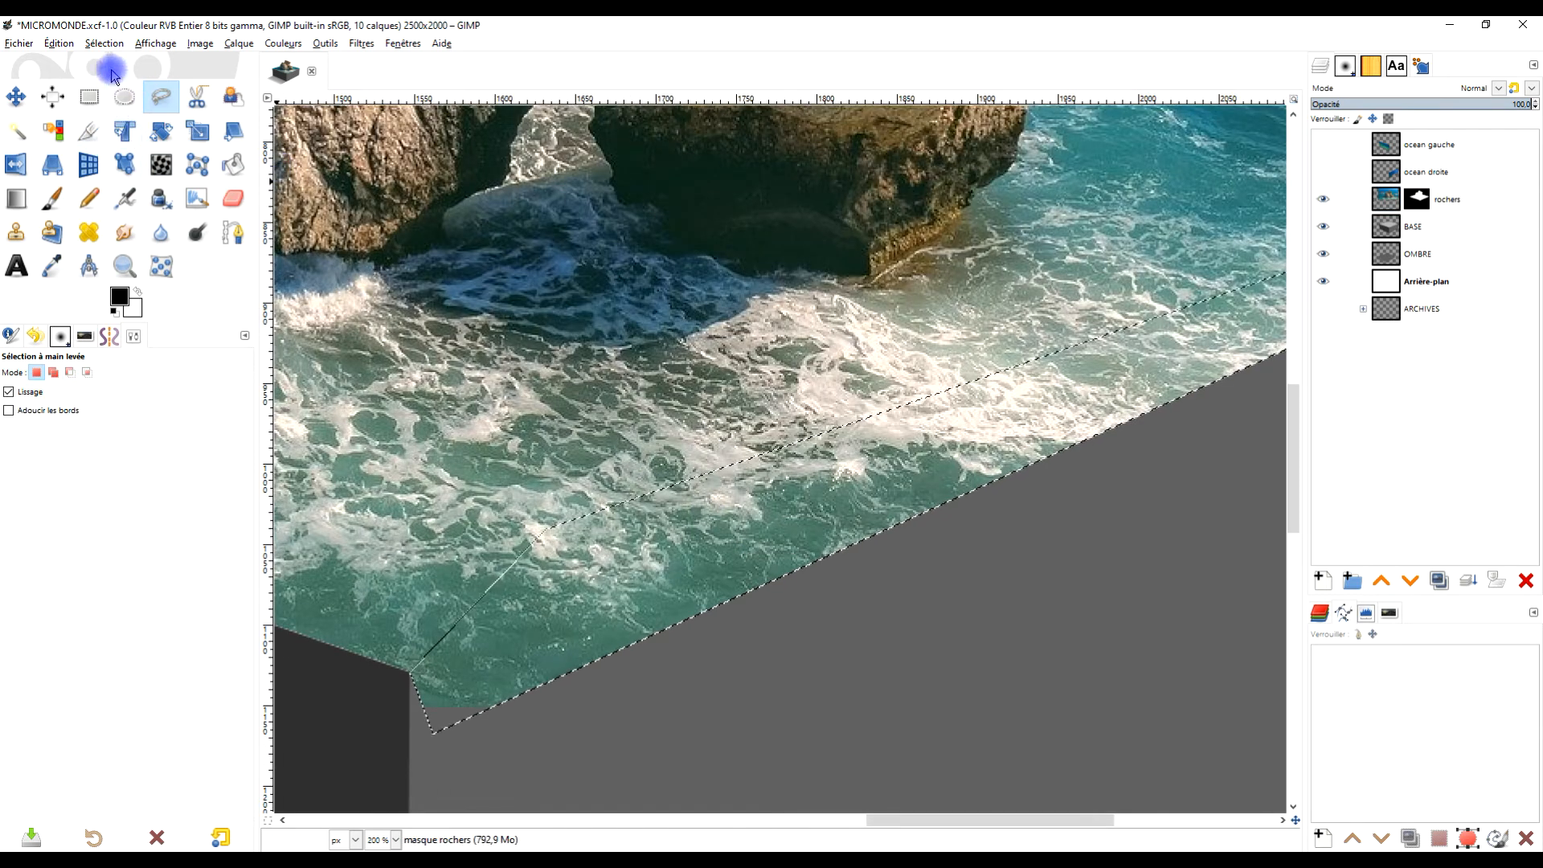
left_click(105, 43)
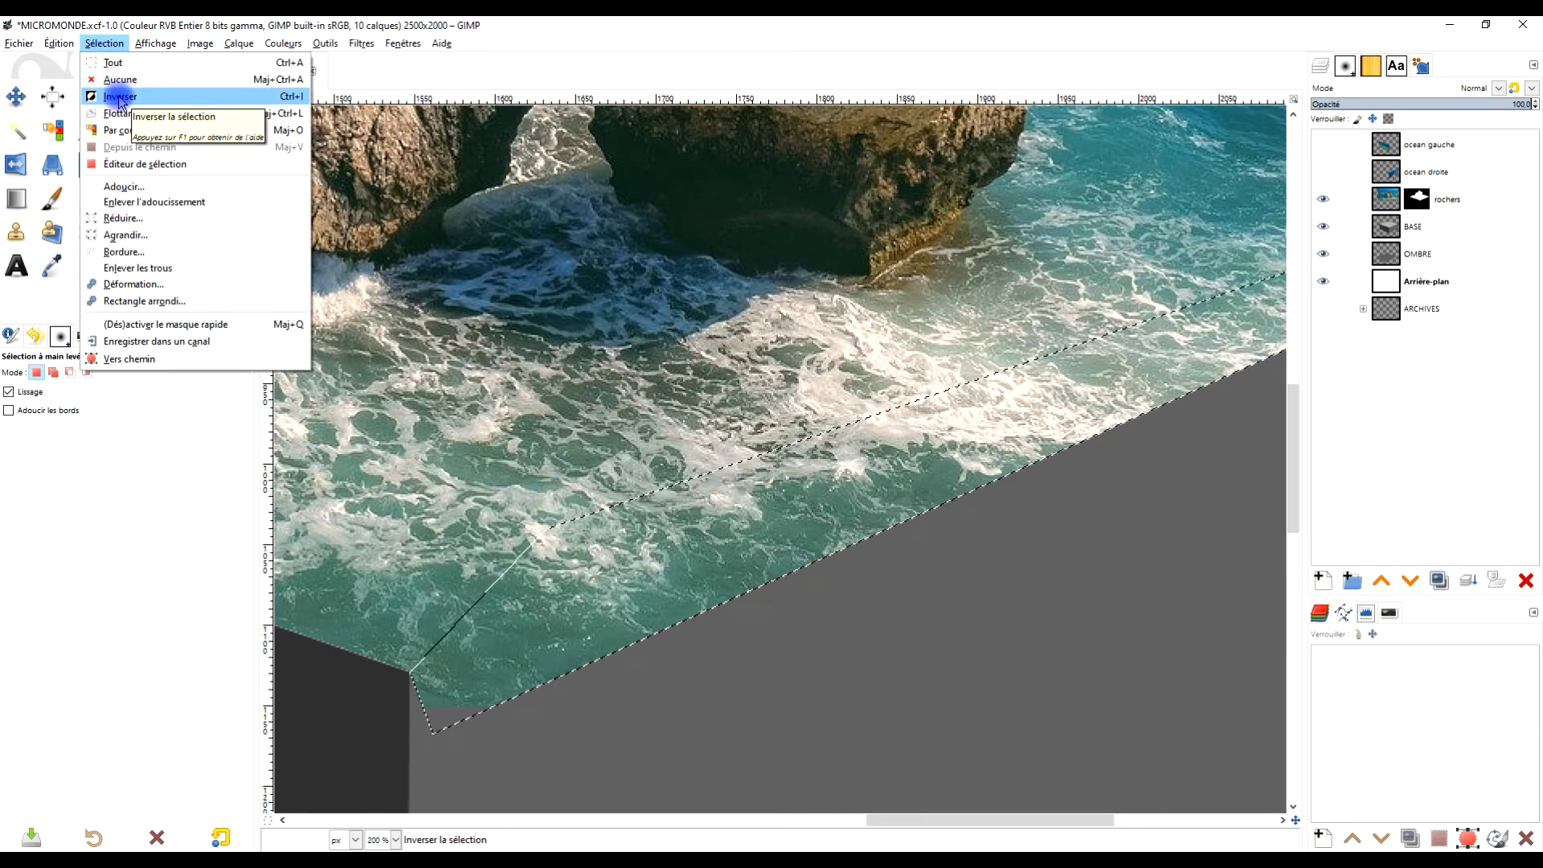
left_click(119, 80)
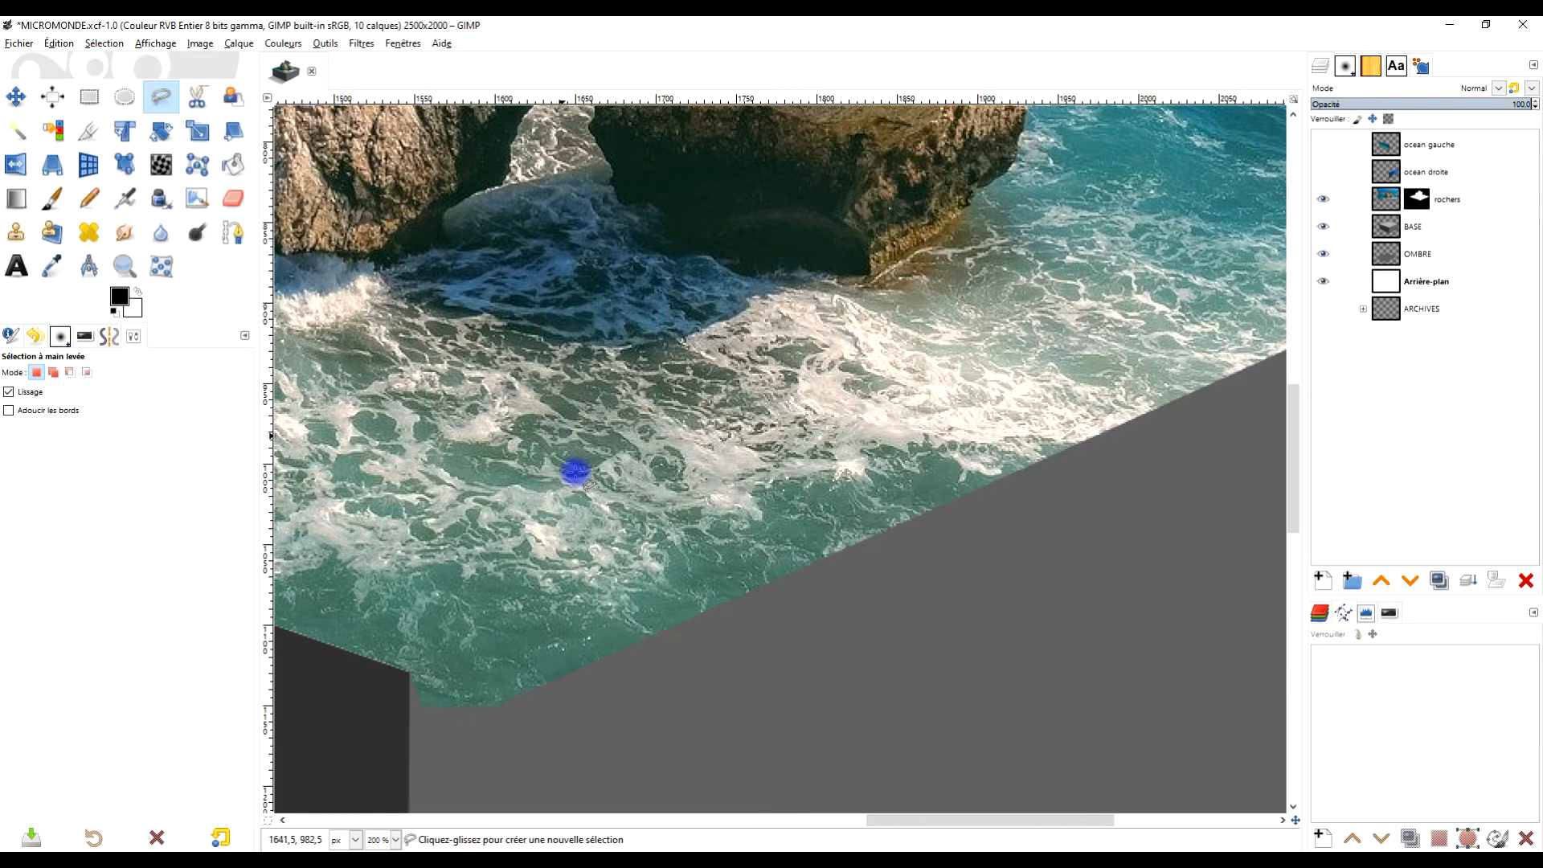
- Outline an irregular wavy strip along the water's front right edge with Free Select and fill it with black on the rochers mask
mouse_move(409, 673)
left_mouse_down()
mouse_move(909, 480)
mouse_move(945, 446)
mouse_move(1055, 439)
mouse_move(668, 546)
mouse_move(667, 570)
mouse_move(698, 559)
mouse_move(697, 528)
mouse_move(766, 484)
mouse_move(1005, 371)
mouse_move(830, 488)
mouse_move(1046, 405)
left_mouse_up()
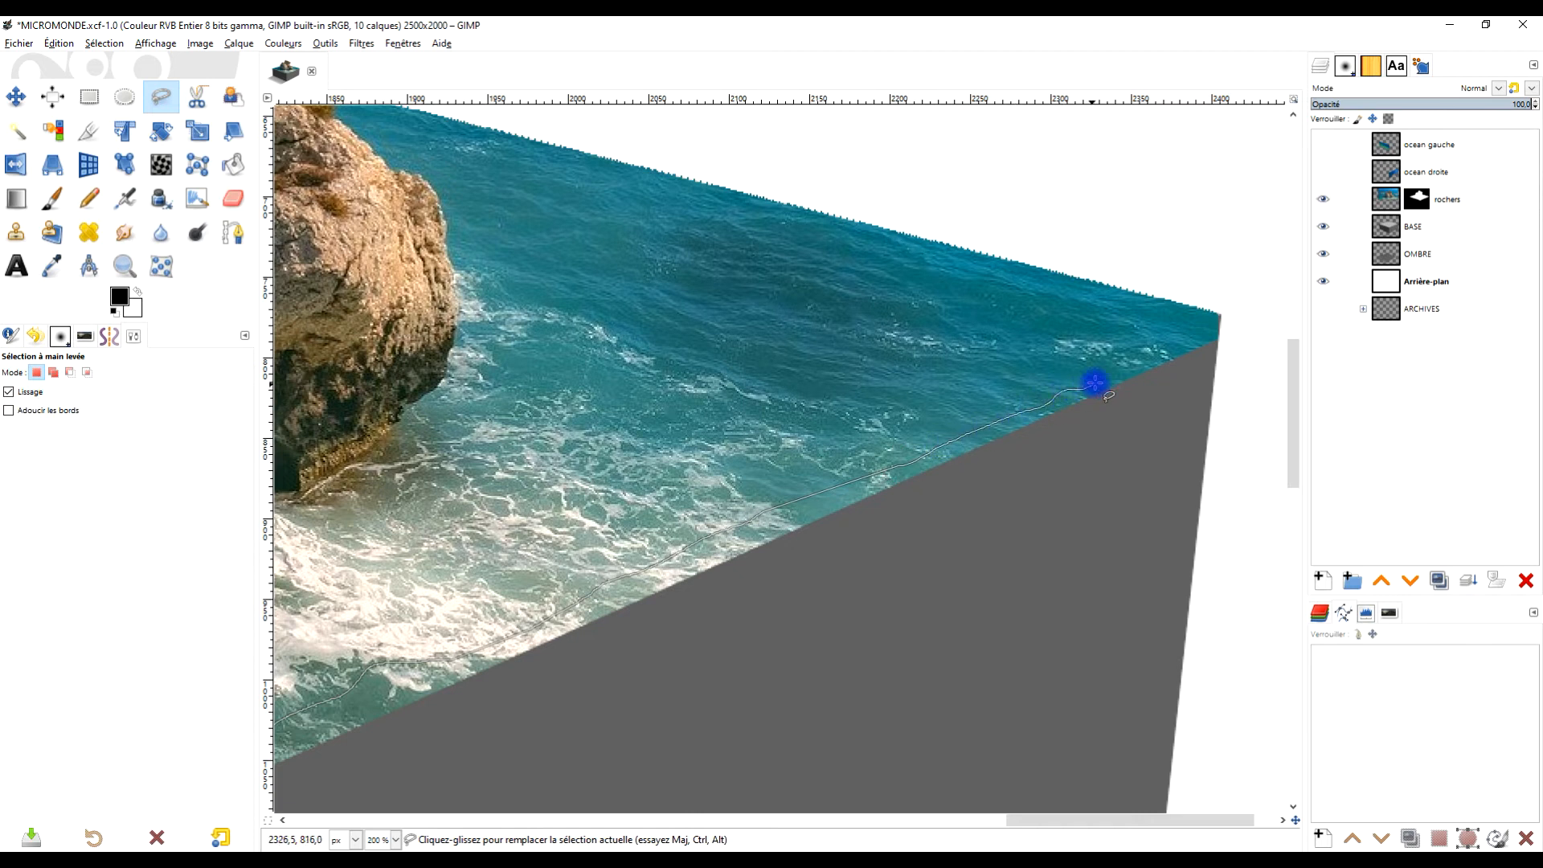
mouse_move(1129, 367)
left_mouse_down()
mouse_move(1231, 313)
mouse_move(1164, 441)
left_mouse_up()
scroll(1234, 314, "down", 3)
left_click(796, 586)
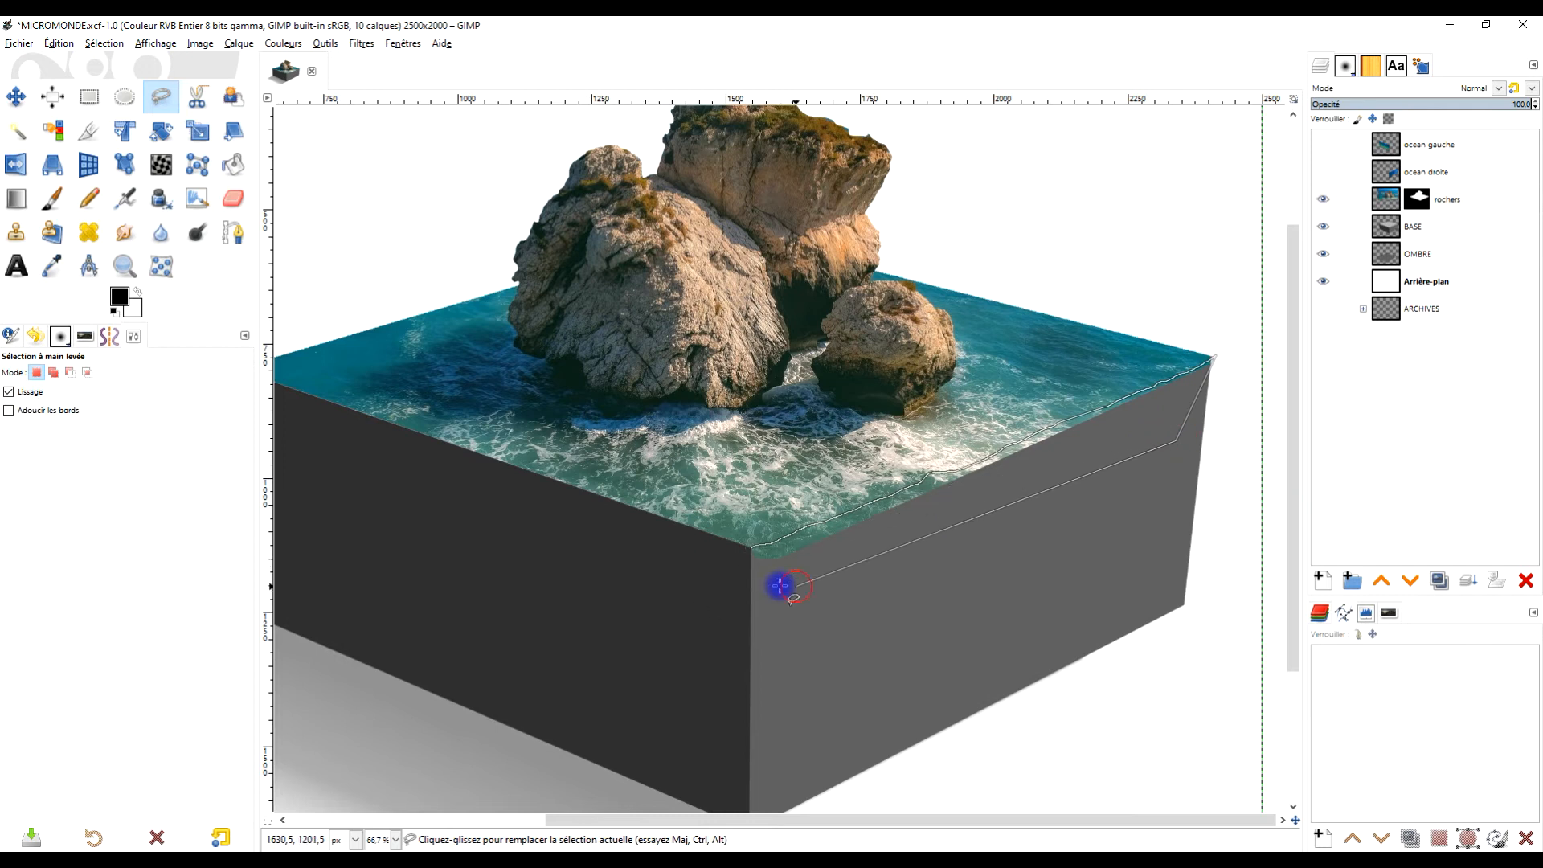
scroll(775, 537, "up", 3)
left_click(752, 565)
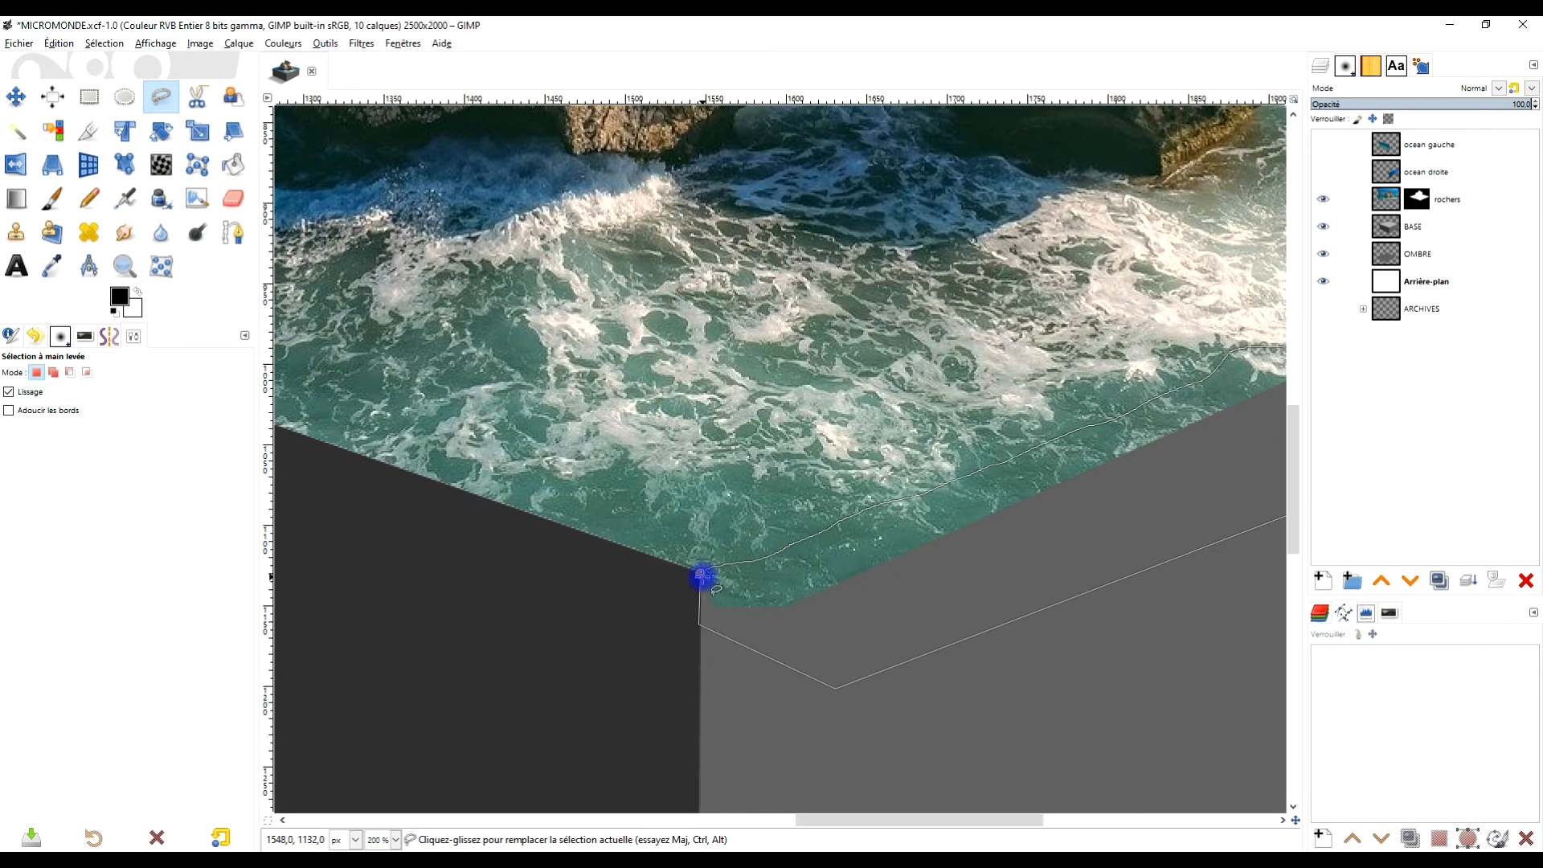
key("Return")
mouse_move(121, 299)
left_mouse_down()
mouse_move(899, 457)
mouse_move(995, 506)
left_mouse_up()
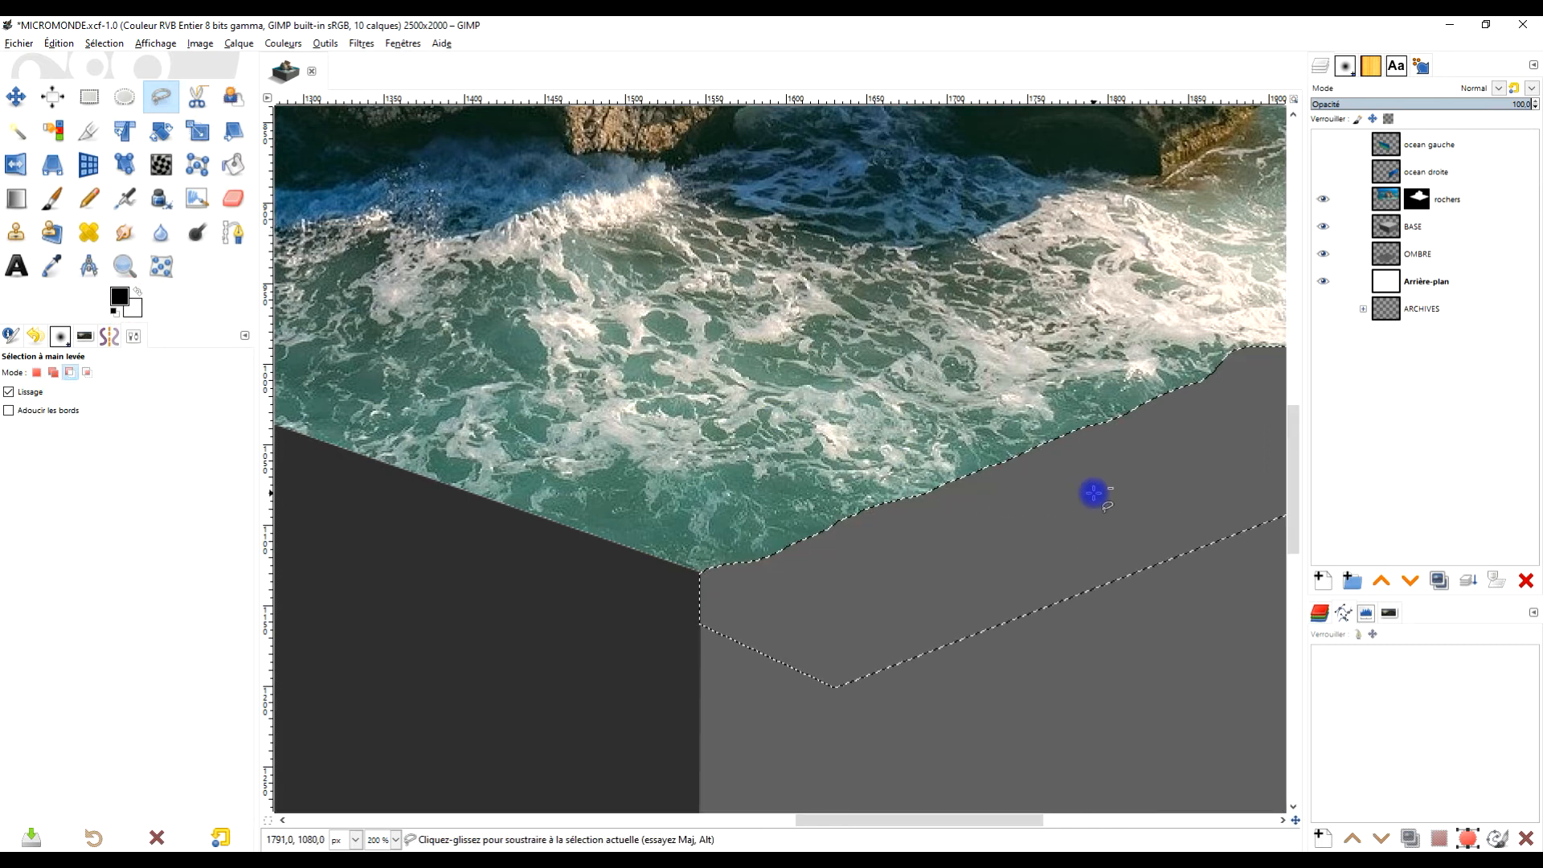
scroll(885, 546, "down", 1)
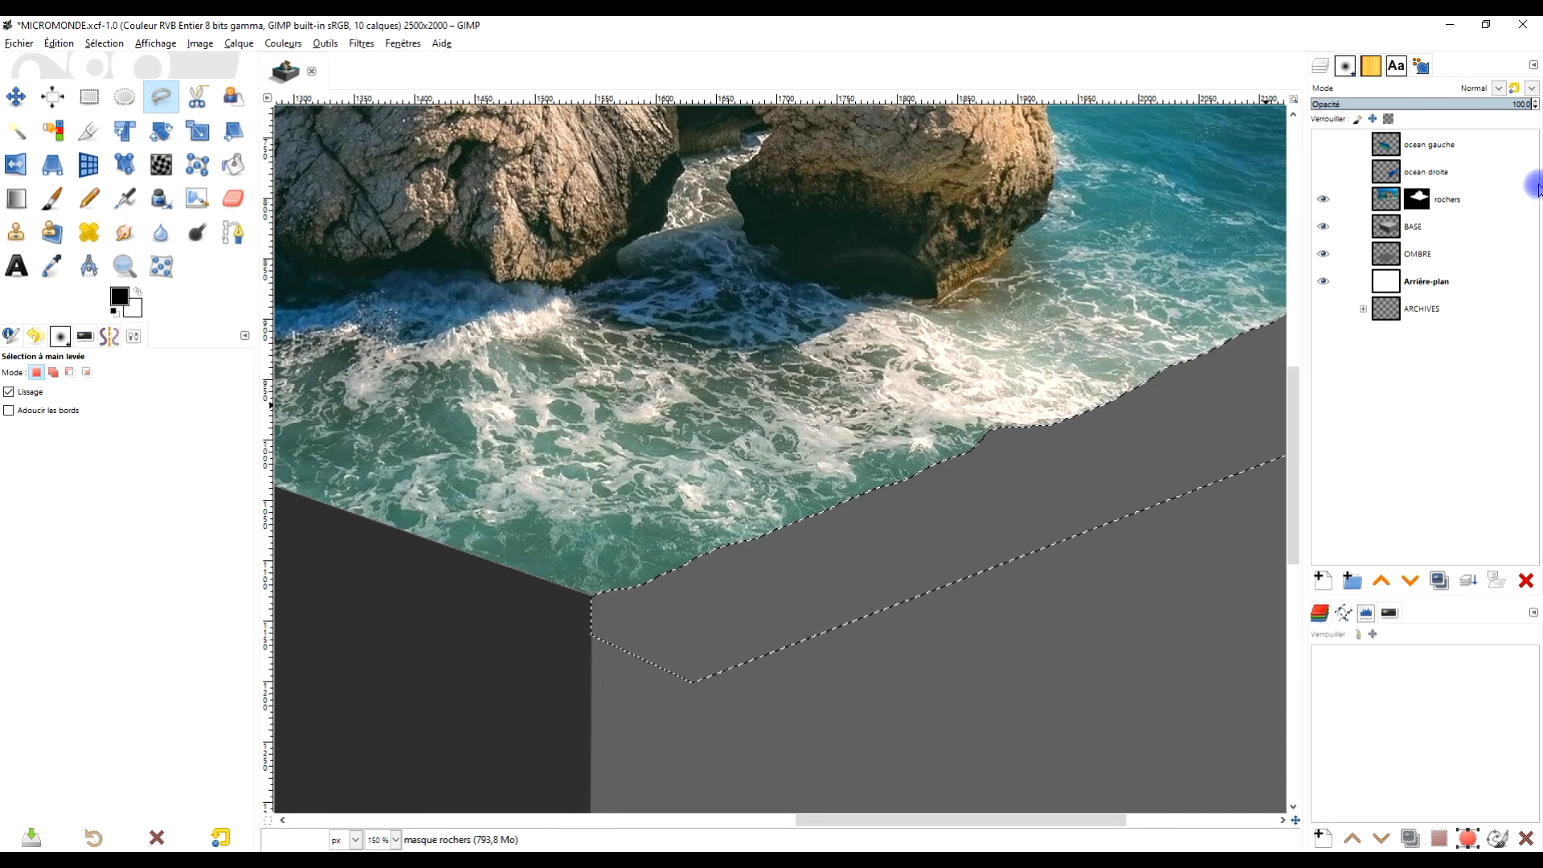
- Show the ocean gauche and ocean droite layers again and clear the current selection
left_click(1413, 198)
left_click(1324, 145)
left_click(1323, 171)
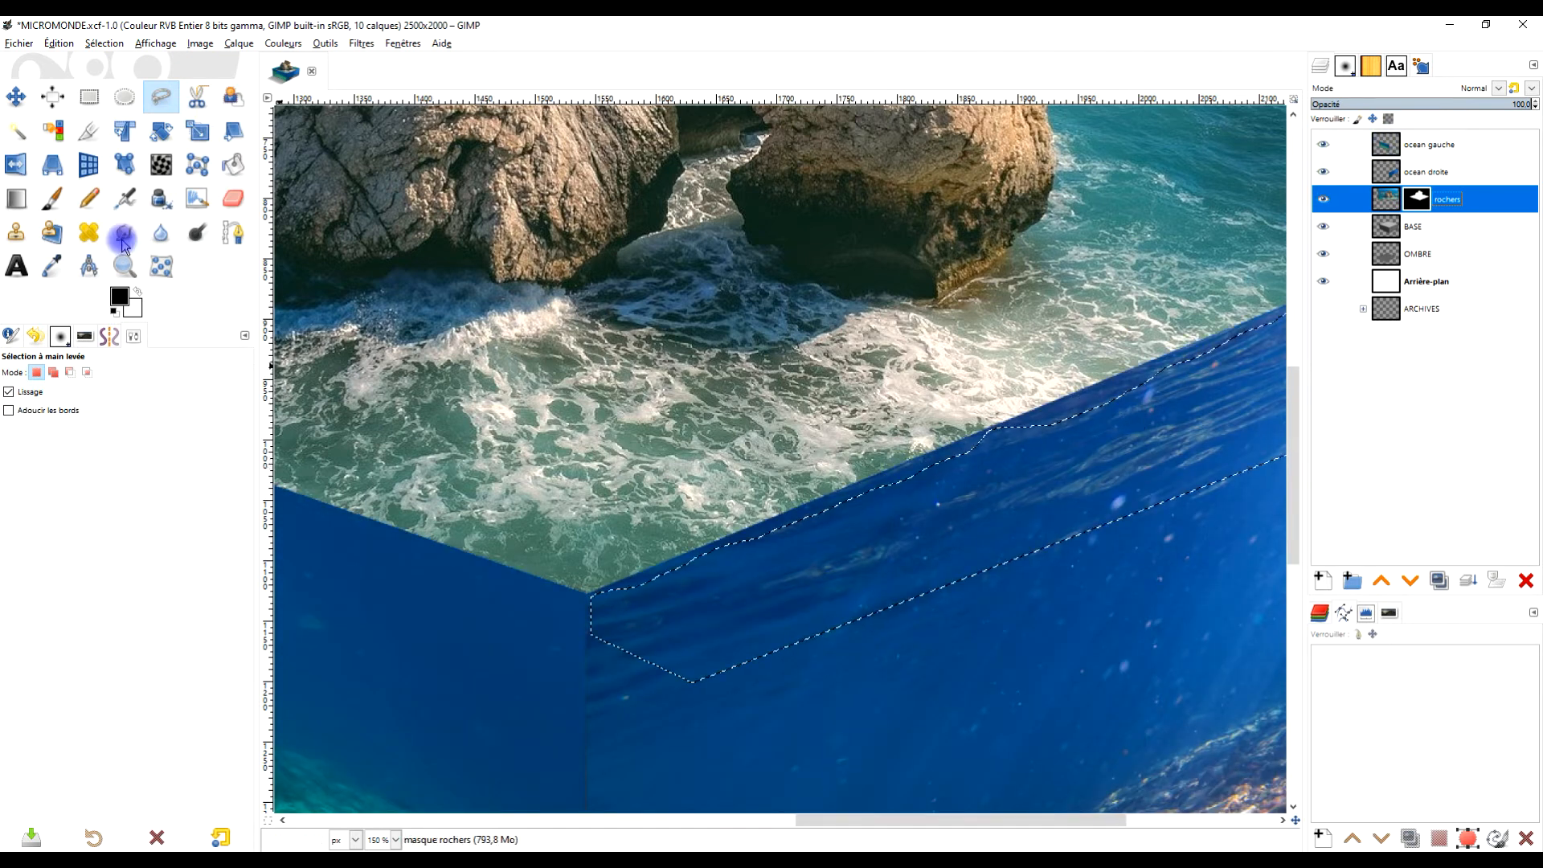
left_click(89, 96)
left_click(771, 383)
key("minus")
key("minus")
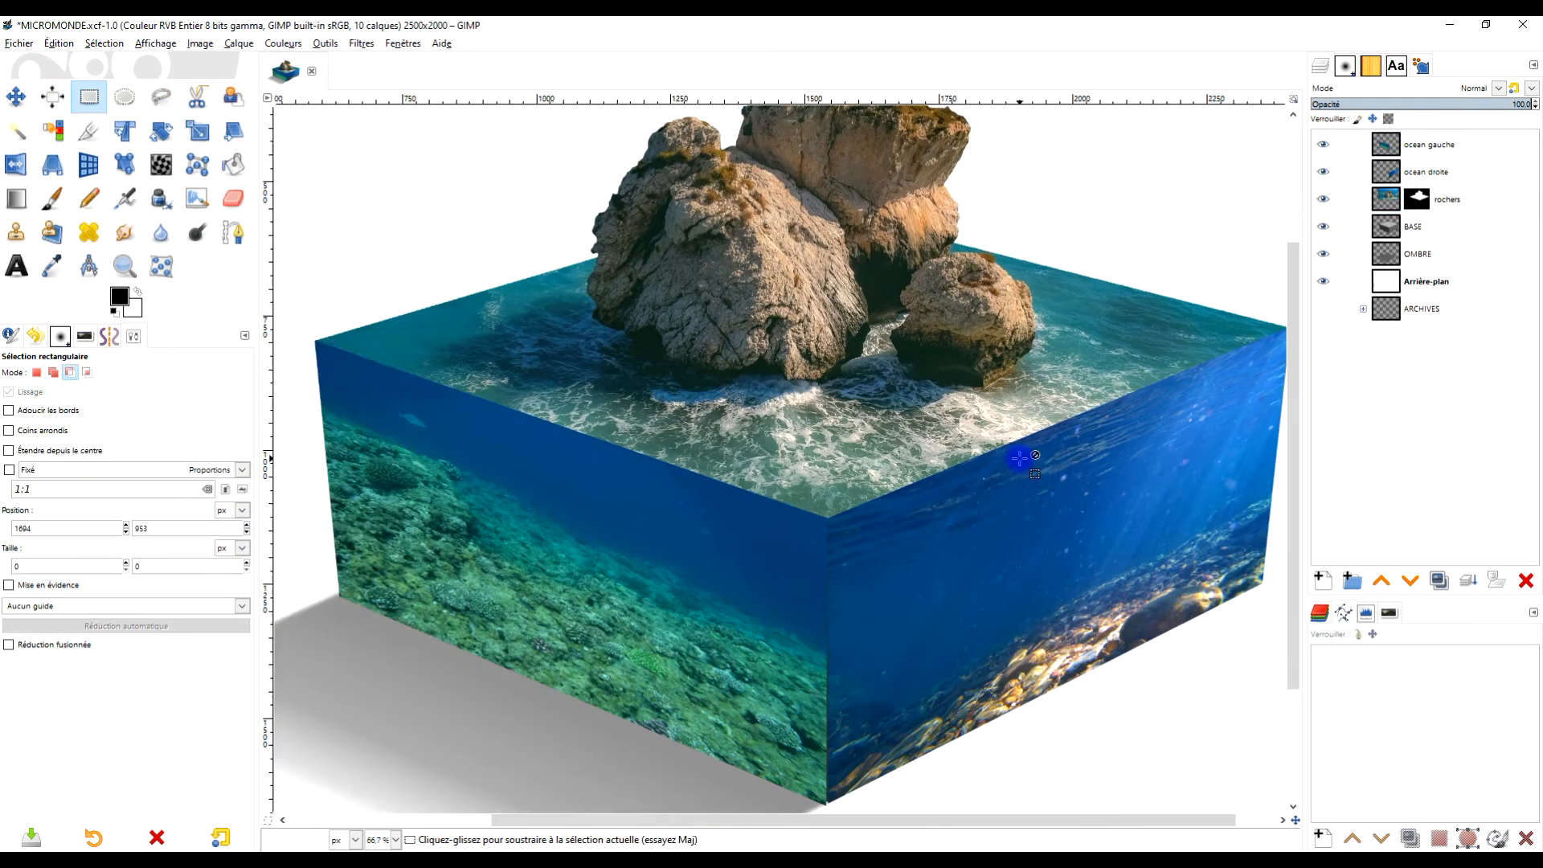
scroll(930, 470, "up", 1)
scroll(930, 469, "down", 1)
left_click_drag(941, 479, 951, 448)
- Apply Hue-Saturation to the ocean droite layer with hue -32.3 and lightness -22.8
left_click(1349, 182)
scroll(954, 414, "up", 1)
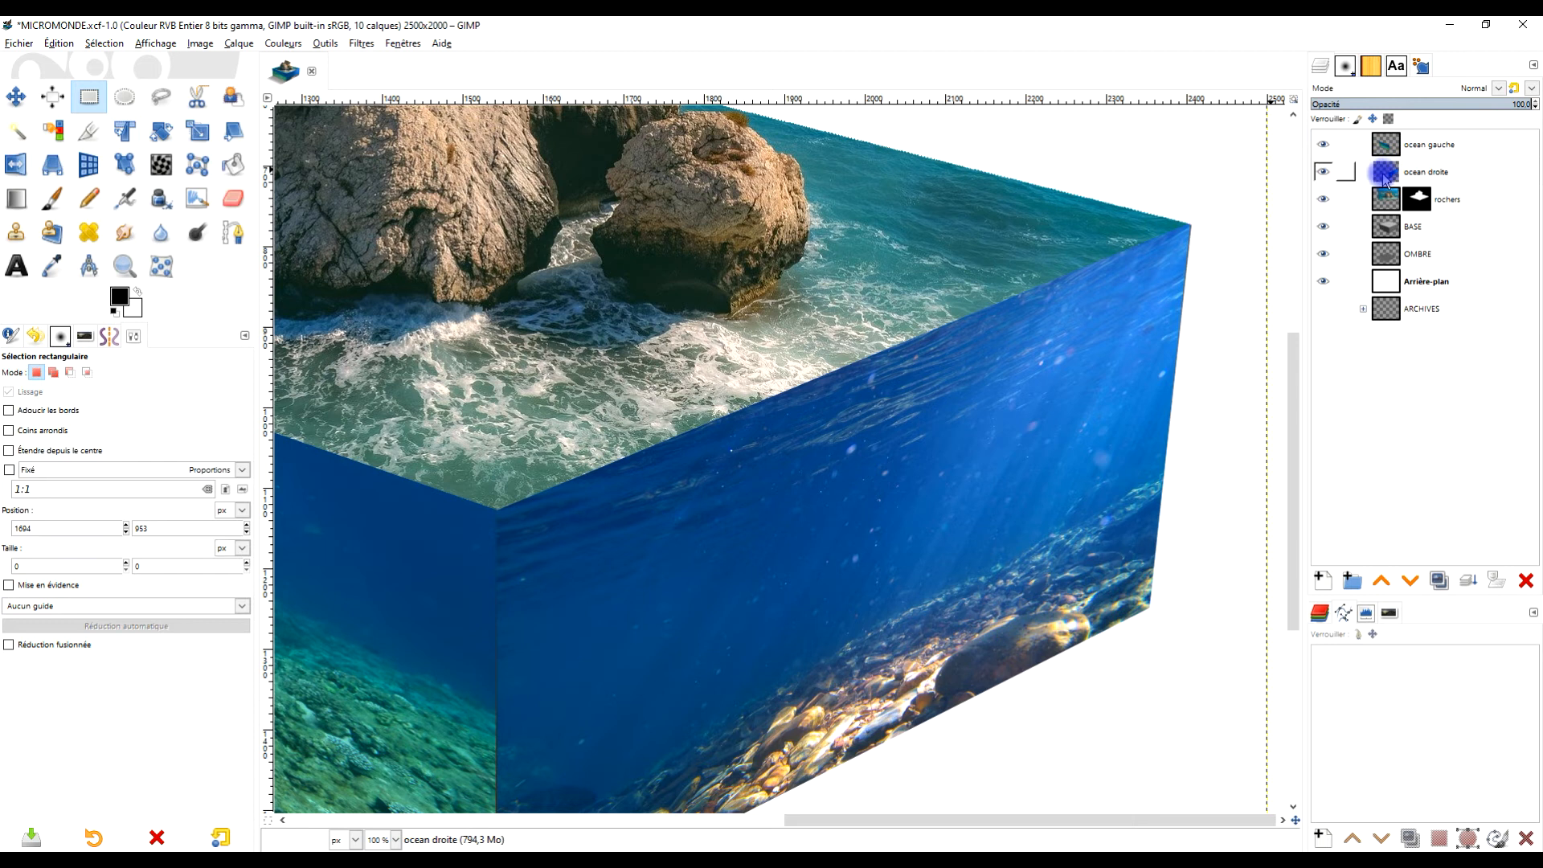
left_click(294, 45)
left_click(361, 121)
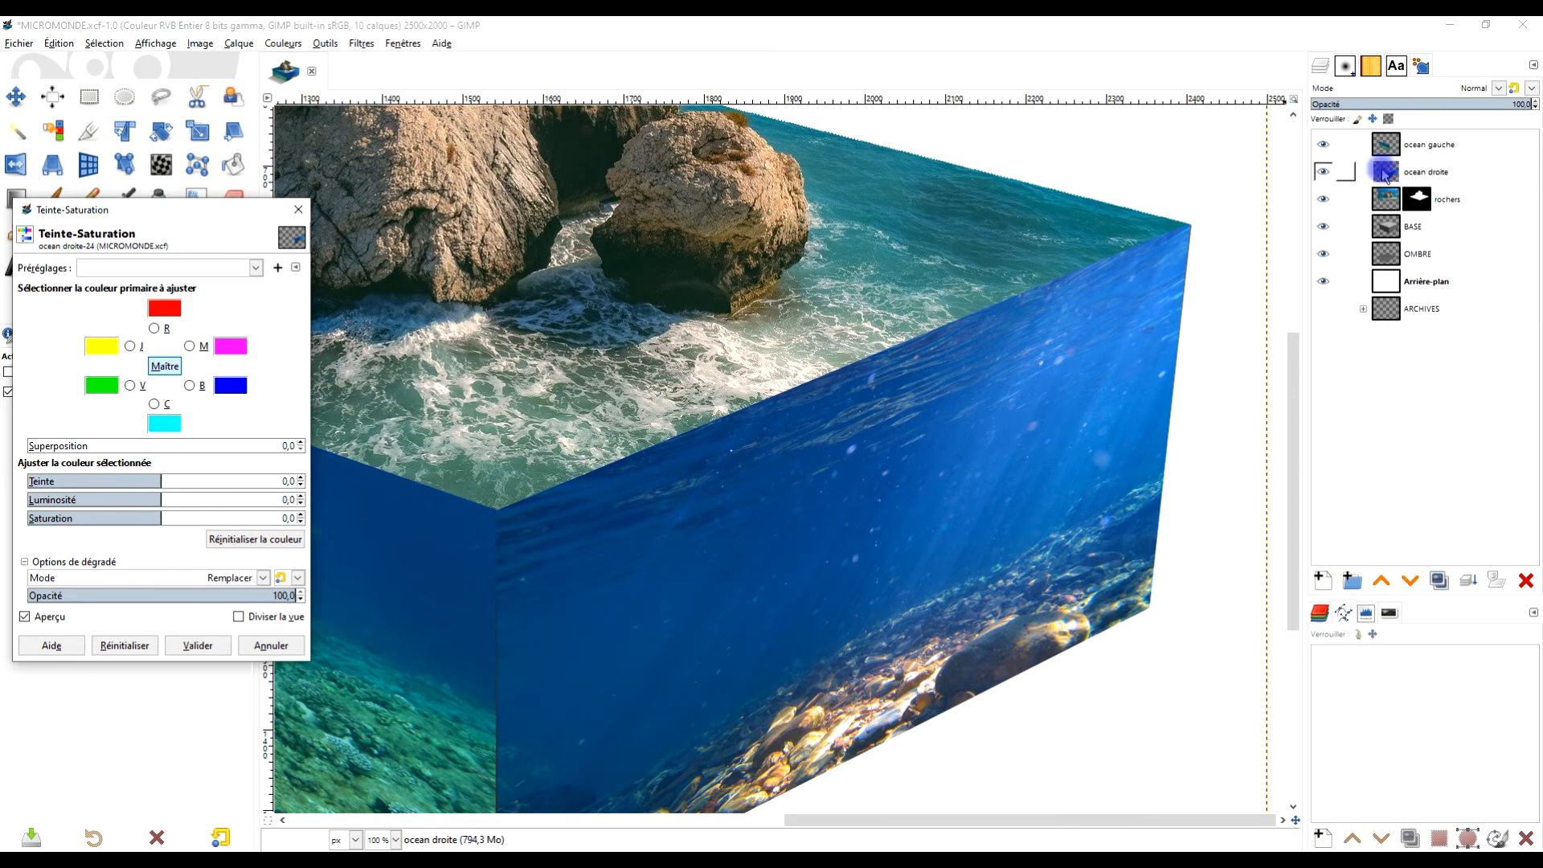
left_click_drag(161, 480, 146, 480)
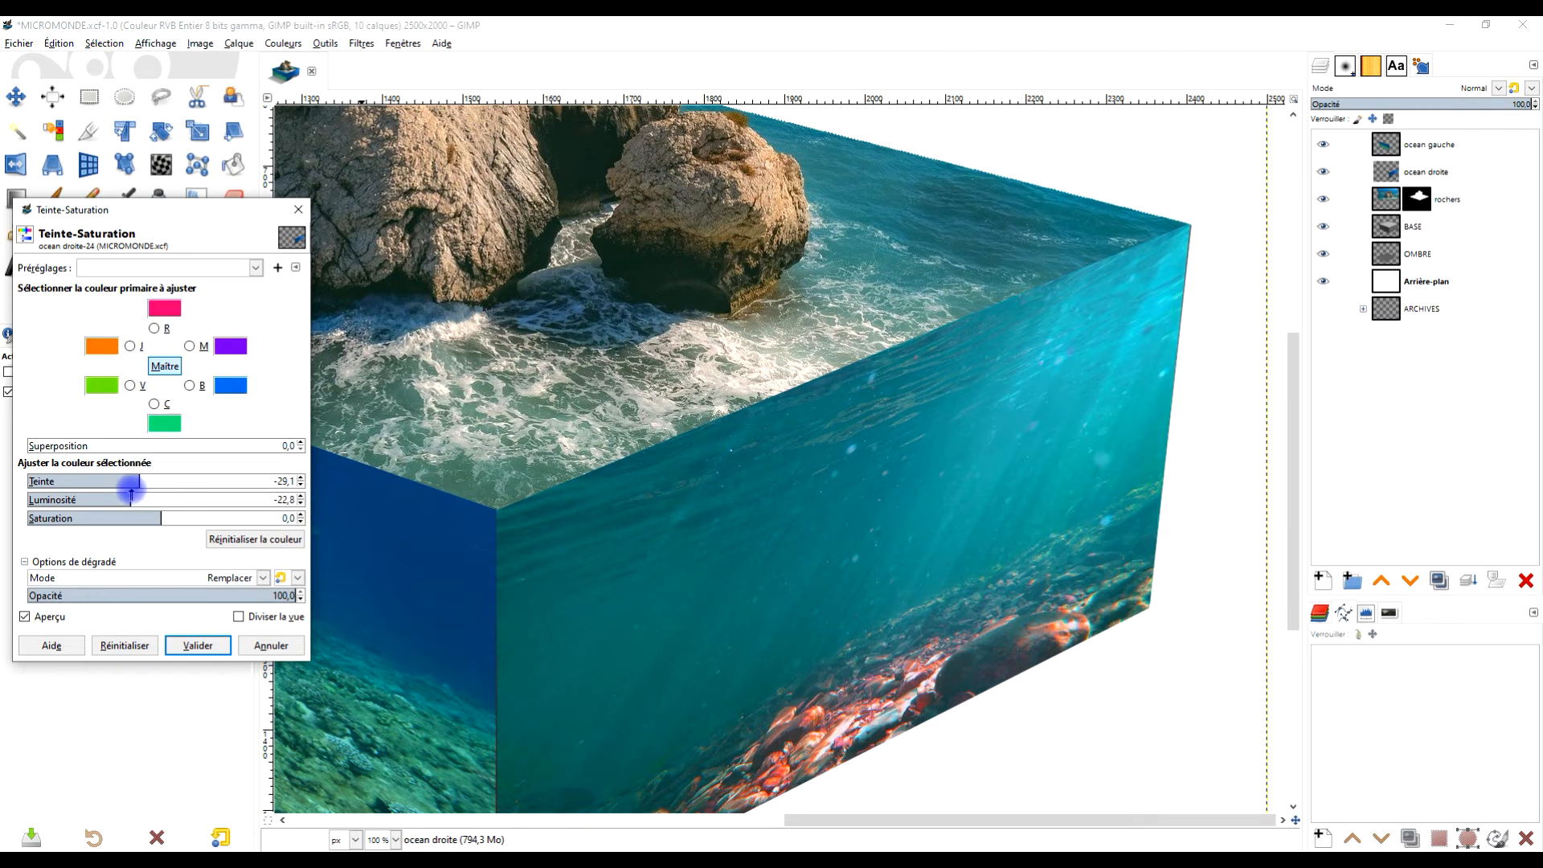
left_click_drag(136, 481, 130, 480)
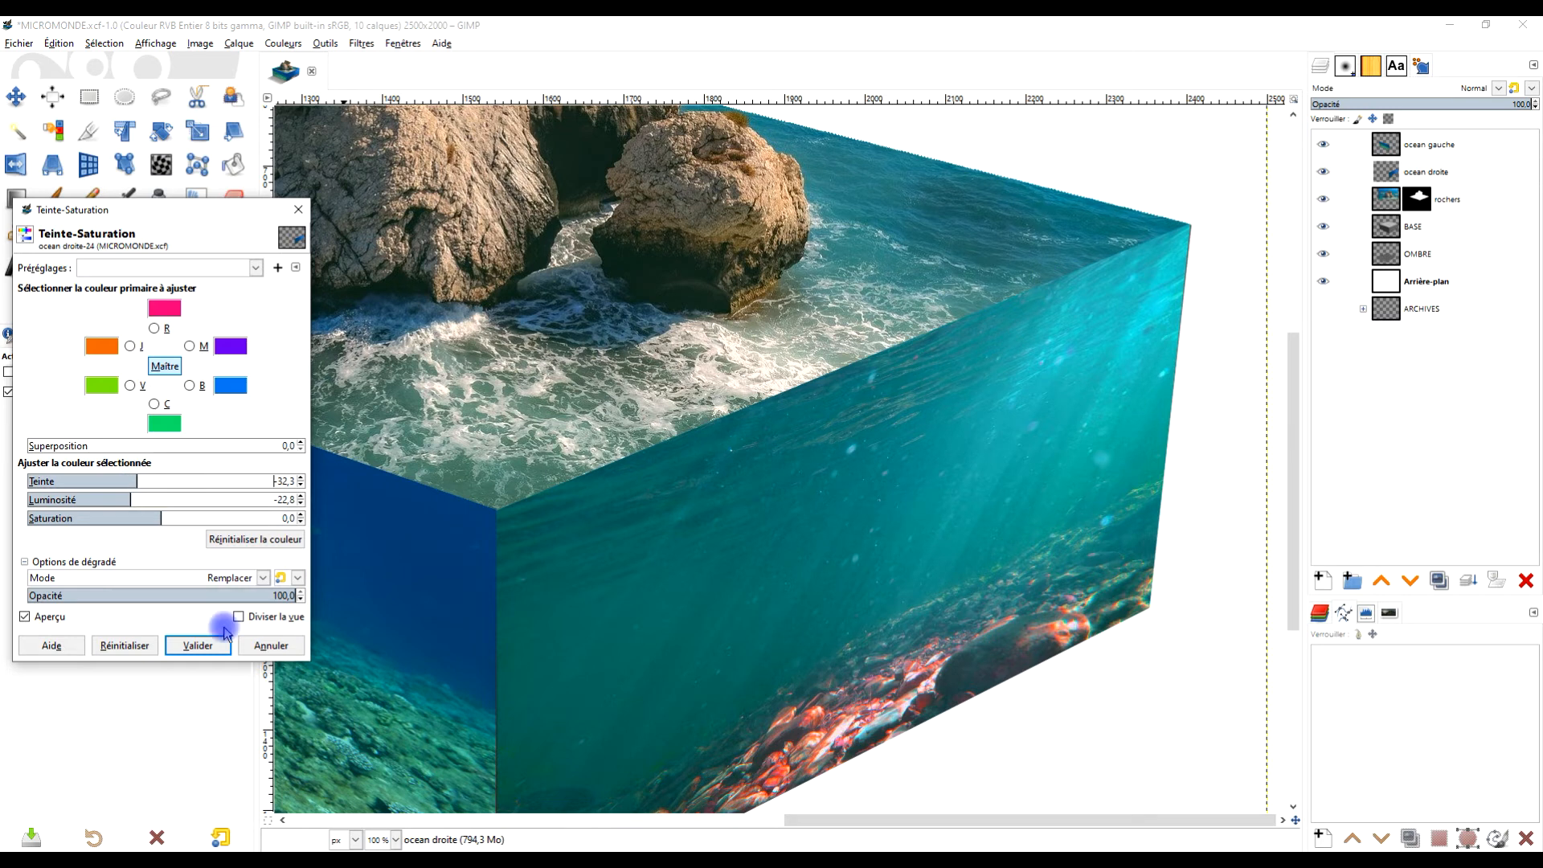
left_click(194, 647)
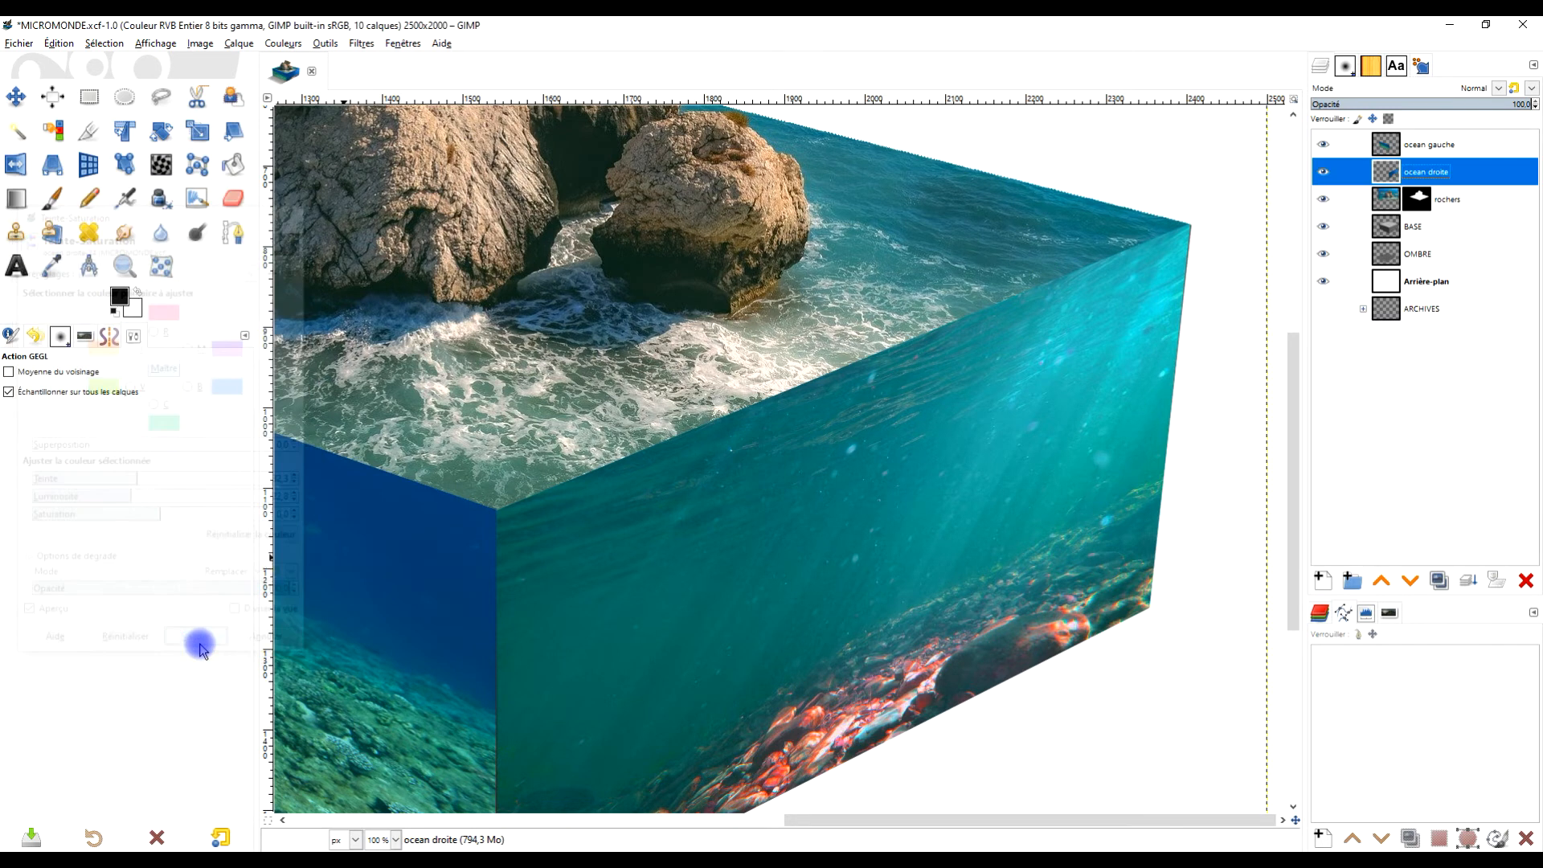
- Try a Hue-Saturation hue shift of -10.8 on the ocean gauche layer and discard it
scroll(1164, 398, "down", 2)
scroll(1124, 396, "up", 1)
left_click_drag(1049, 418, 1074, 419)
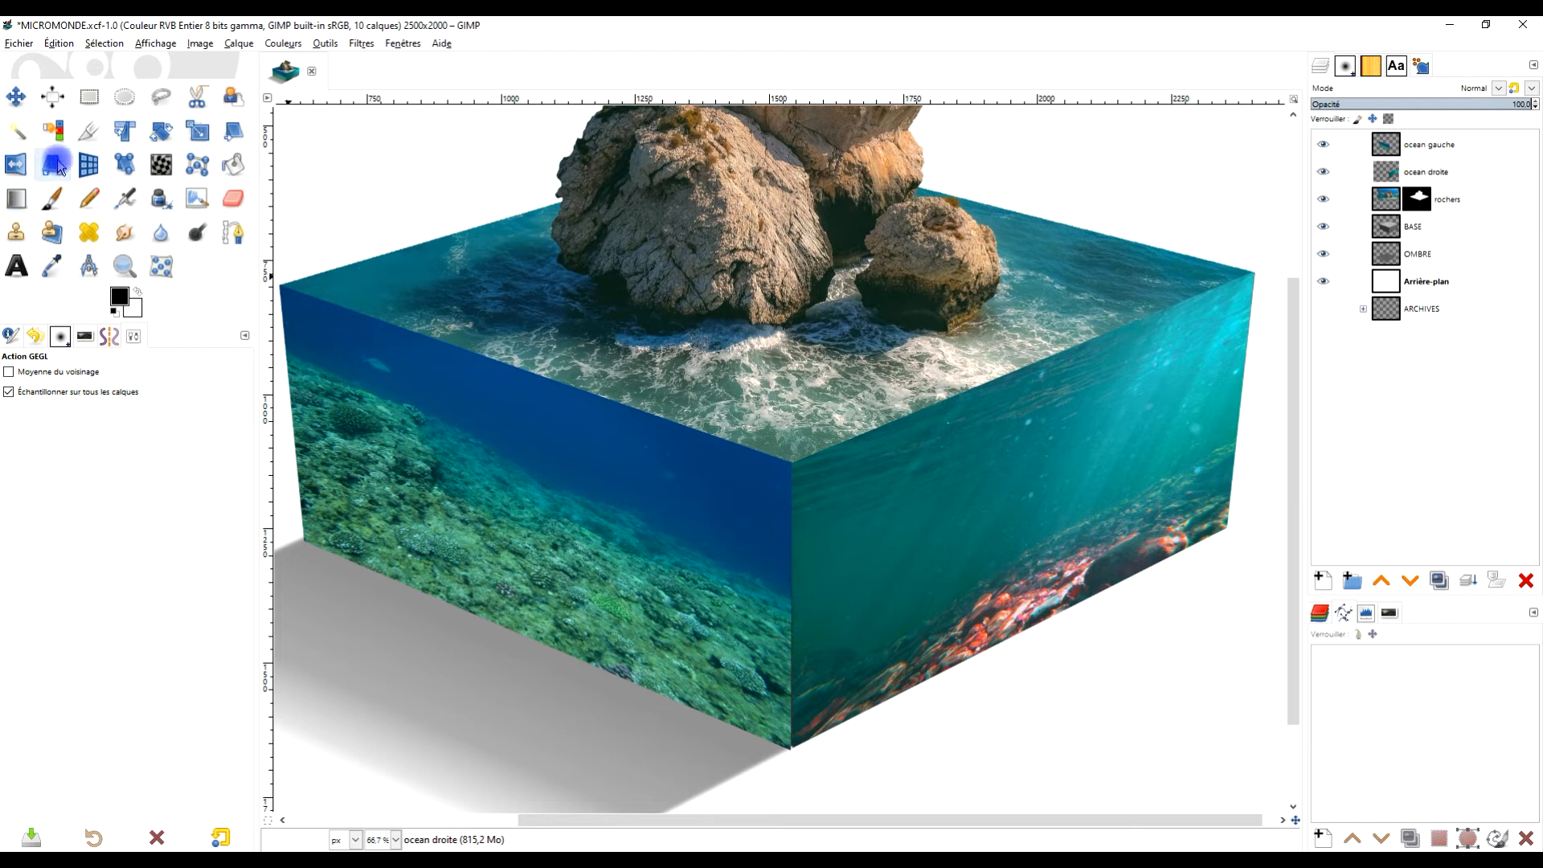
left_click(1391, 146)
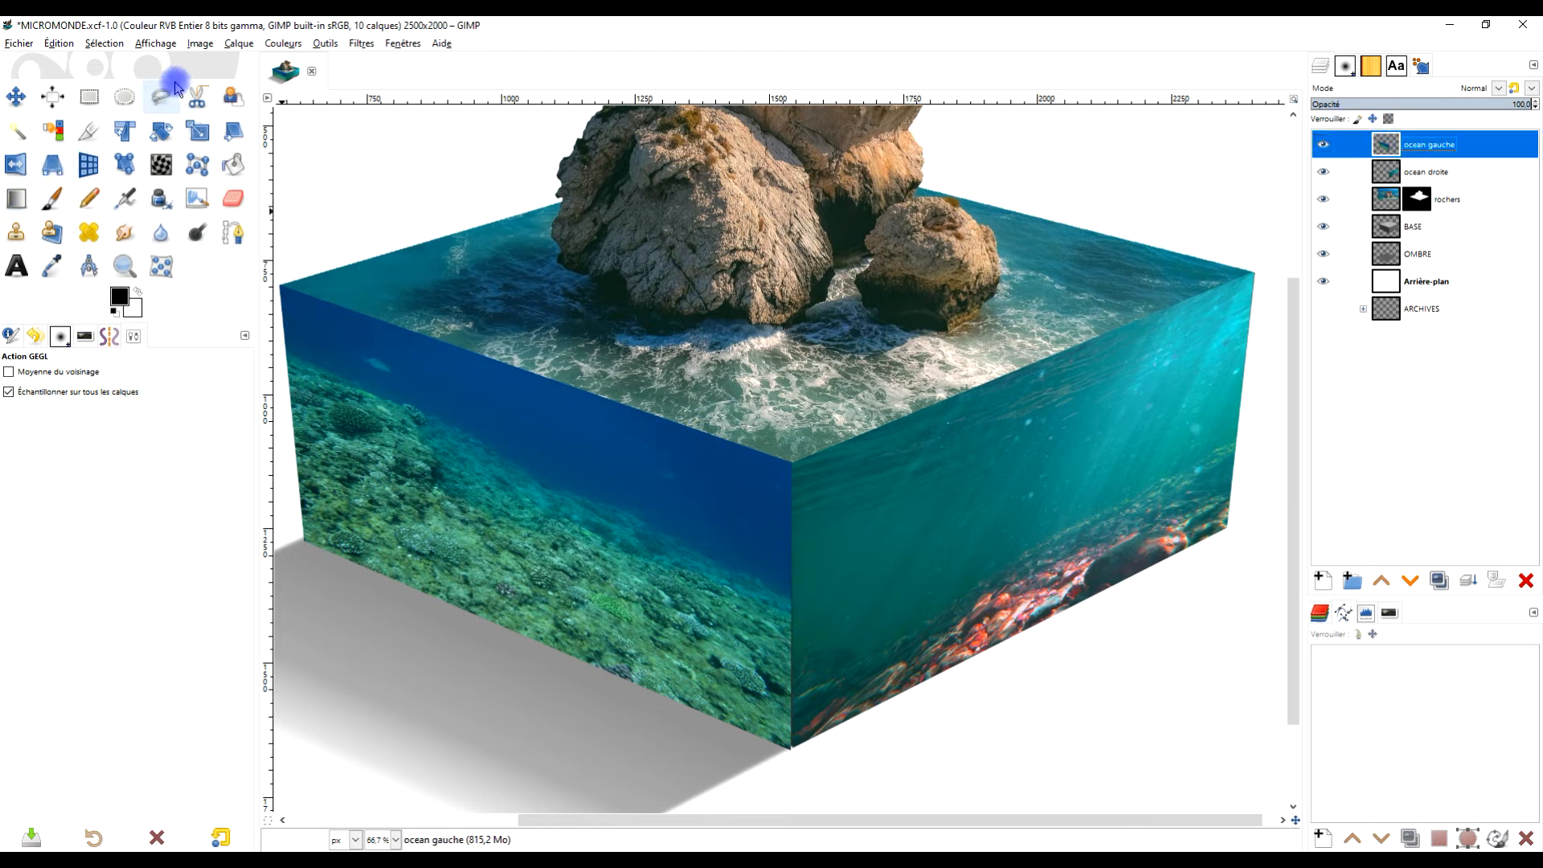
left_click(282, 43)
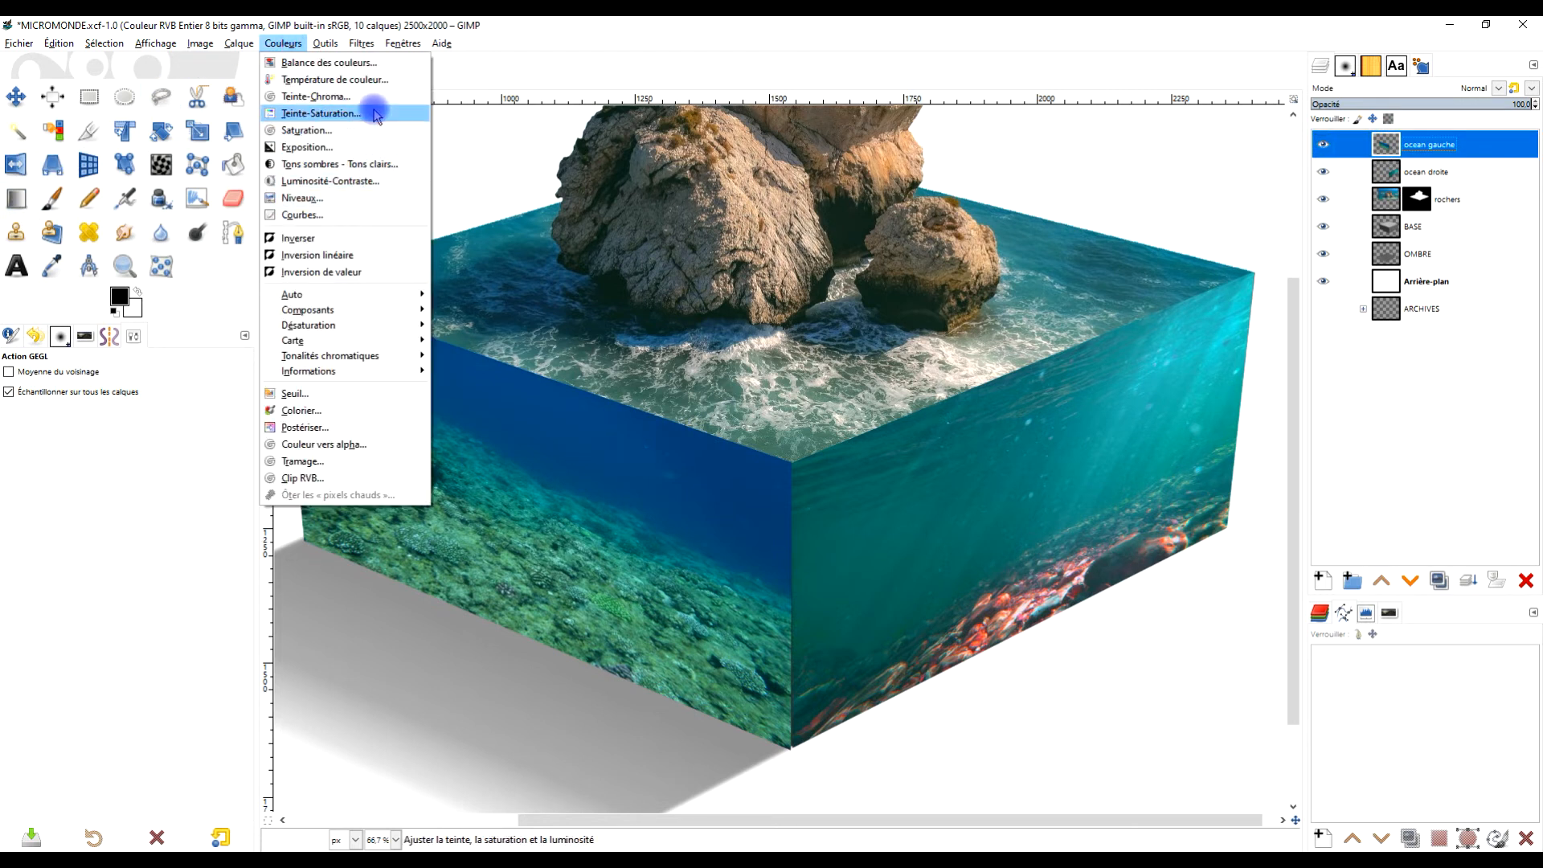
left_click(375, 113)
left_click_drag(161, 479, 156, 474)
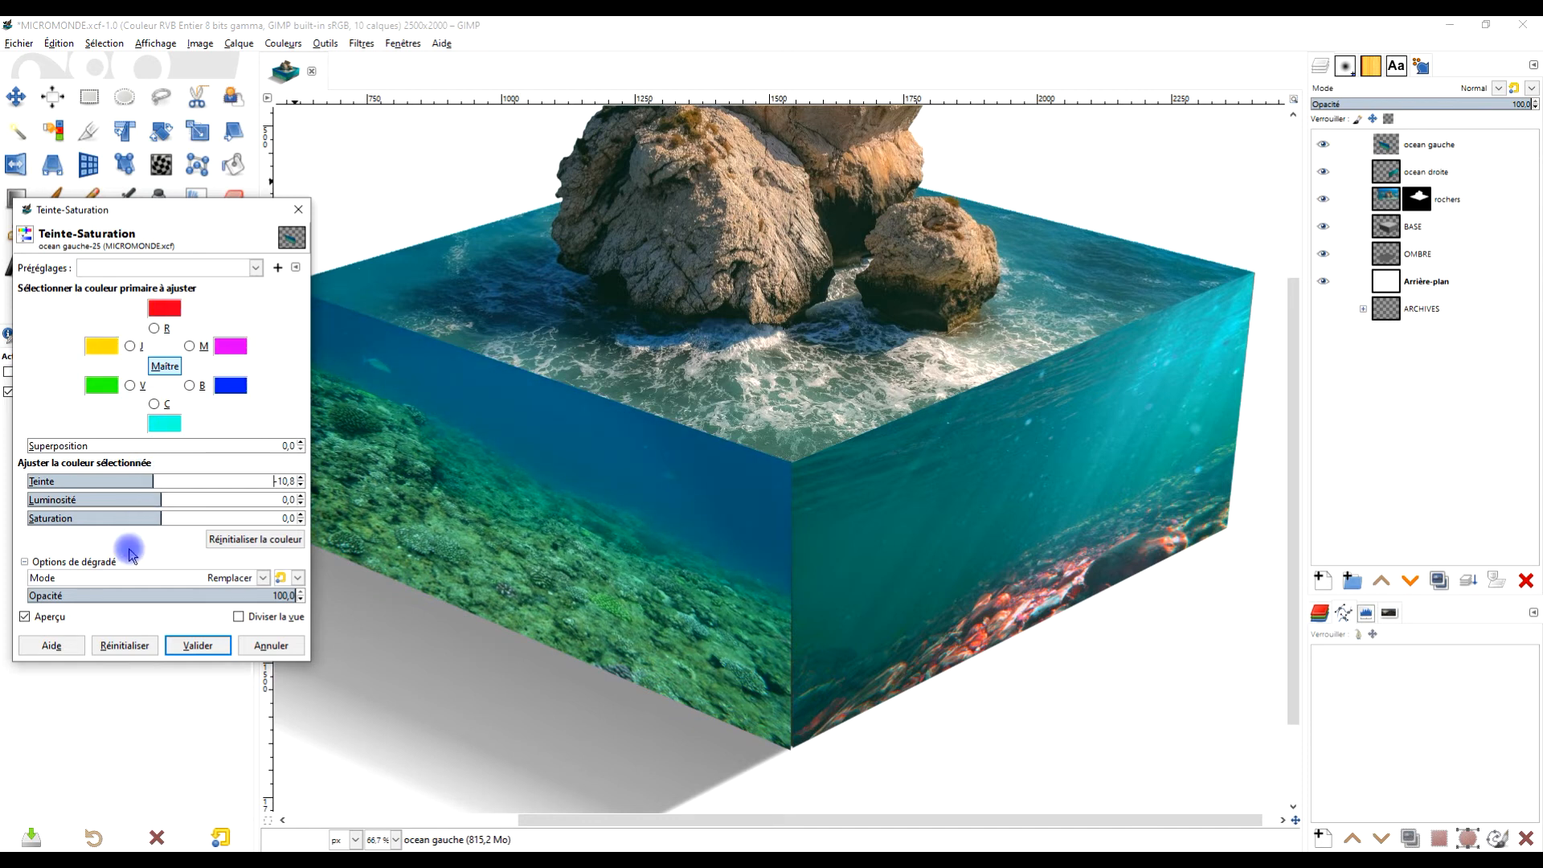
left_click(271, 645)
- Crop the ocean droite layer to its content
scroll(1084, 427, "up", 1)
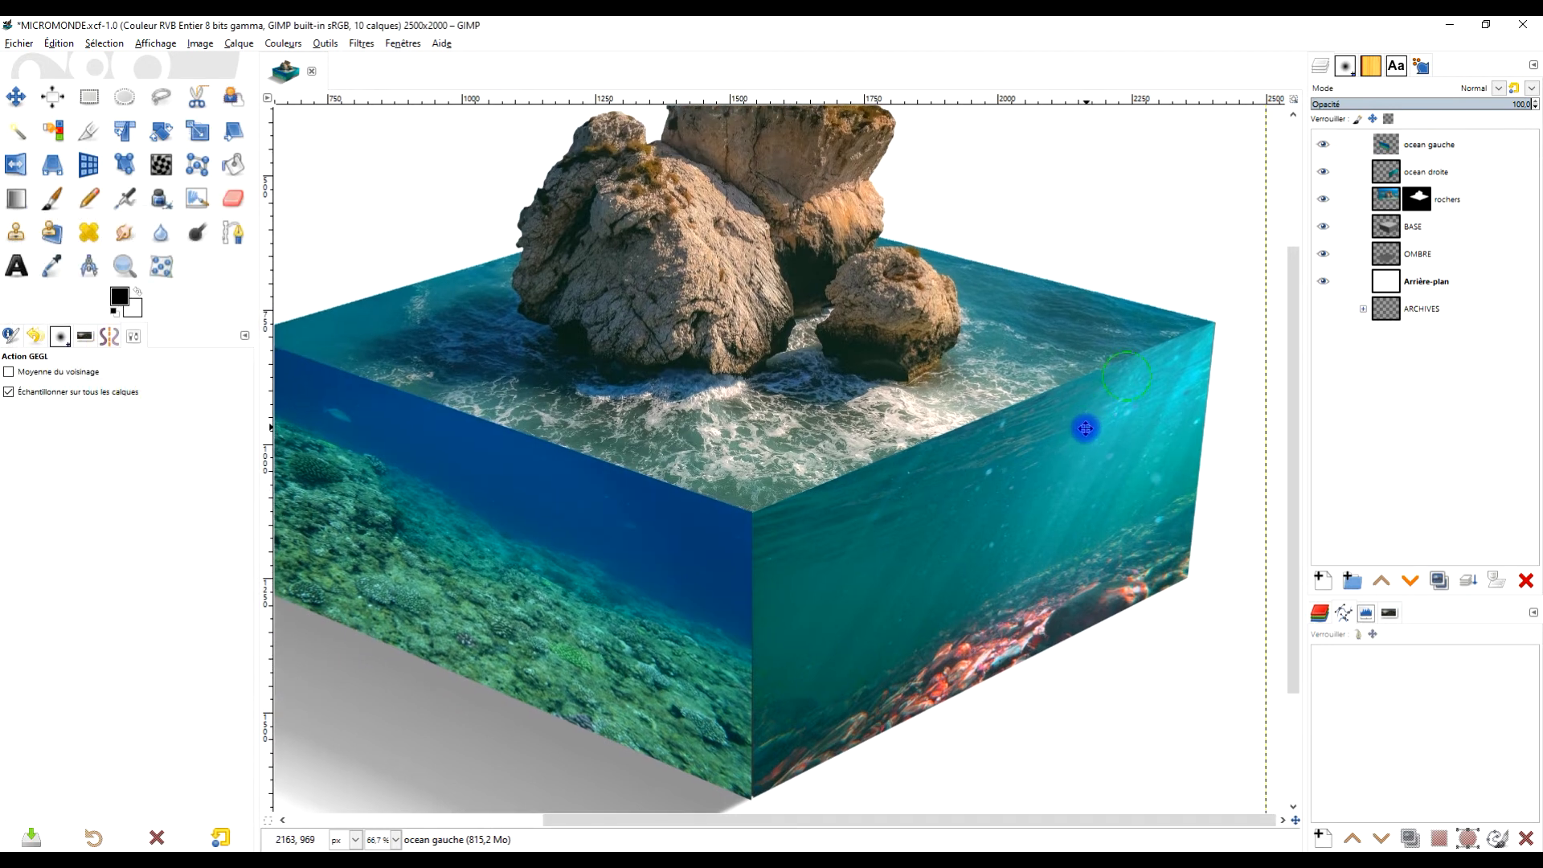
scroll(1008, 413, "up", 1)
scroll(847, 631, "down", 3)
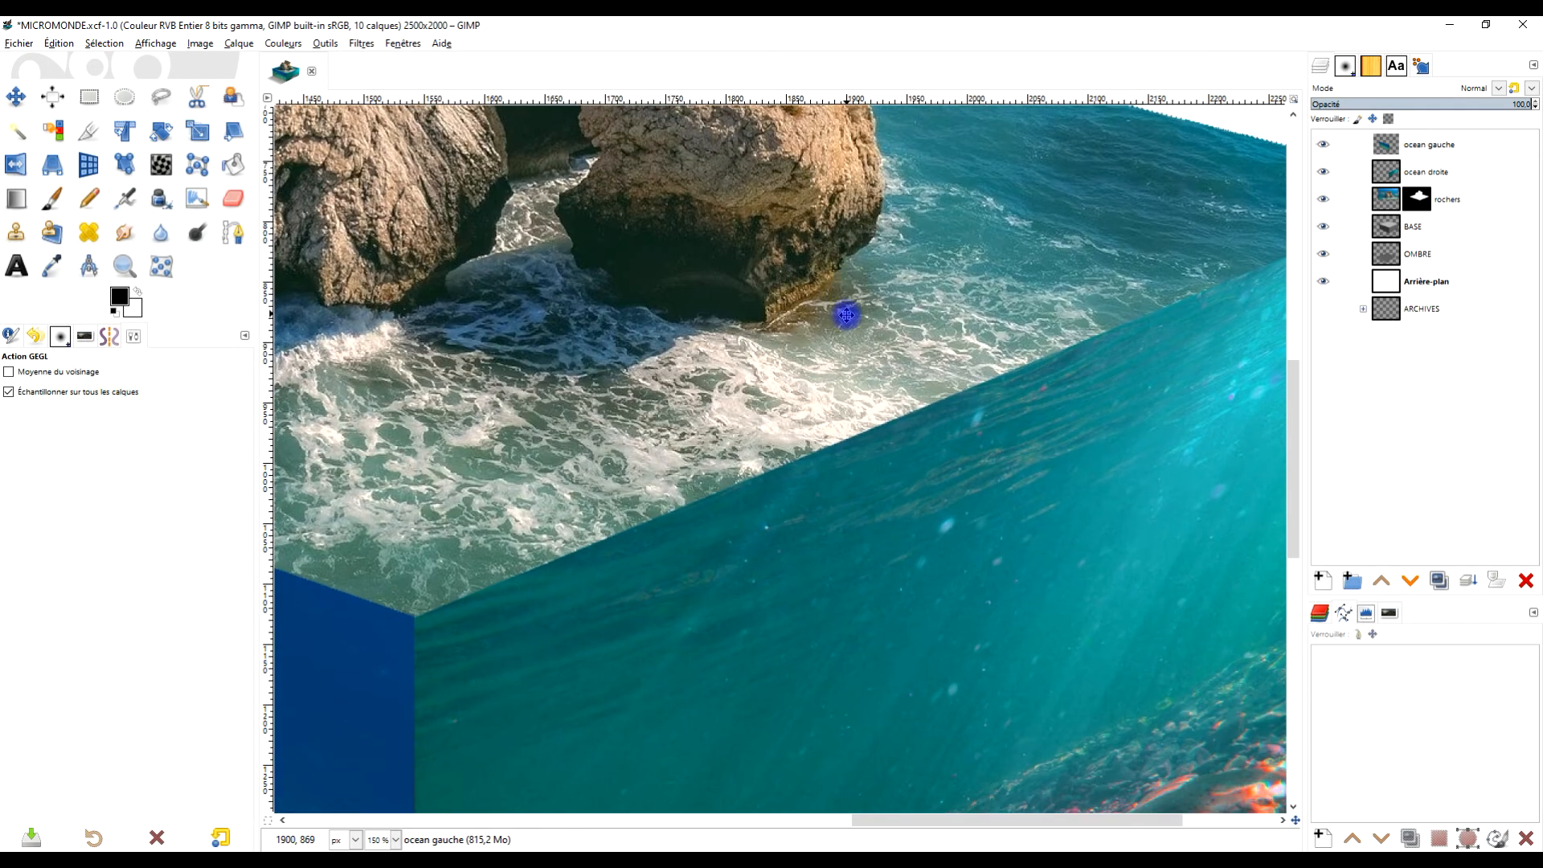
scroll(815, 441, "down", 1)
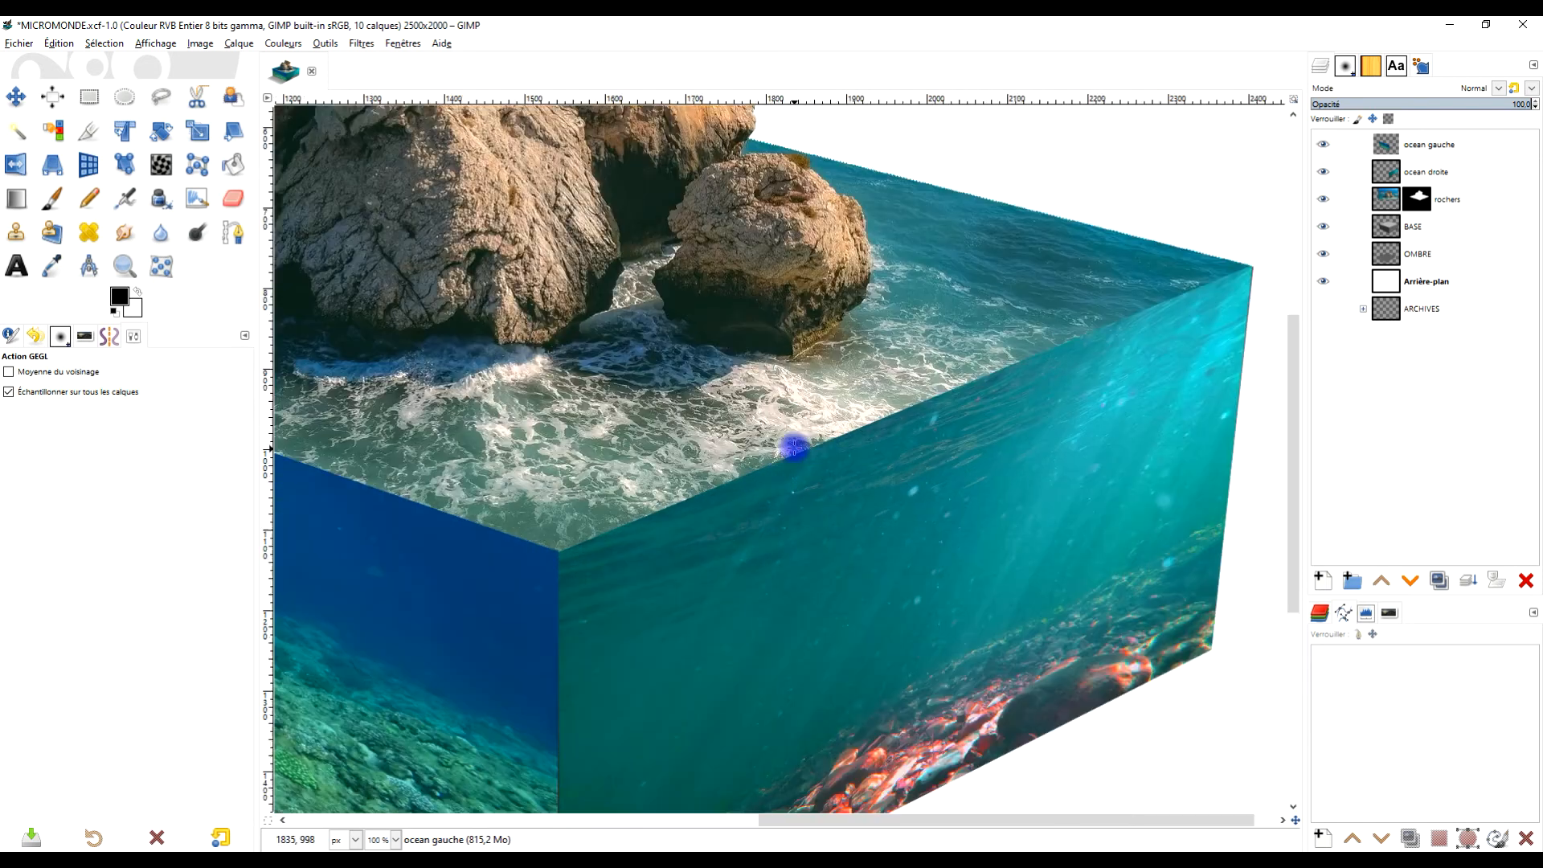
scroll(804, 446, "up", 1)
scroll(823, 434, "down", 1)
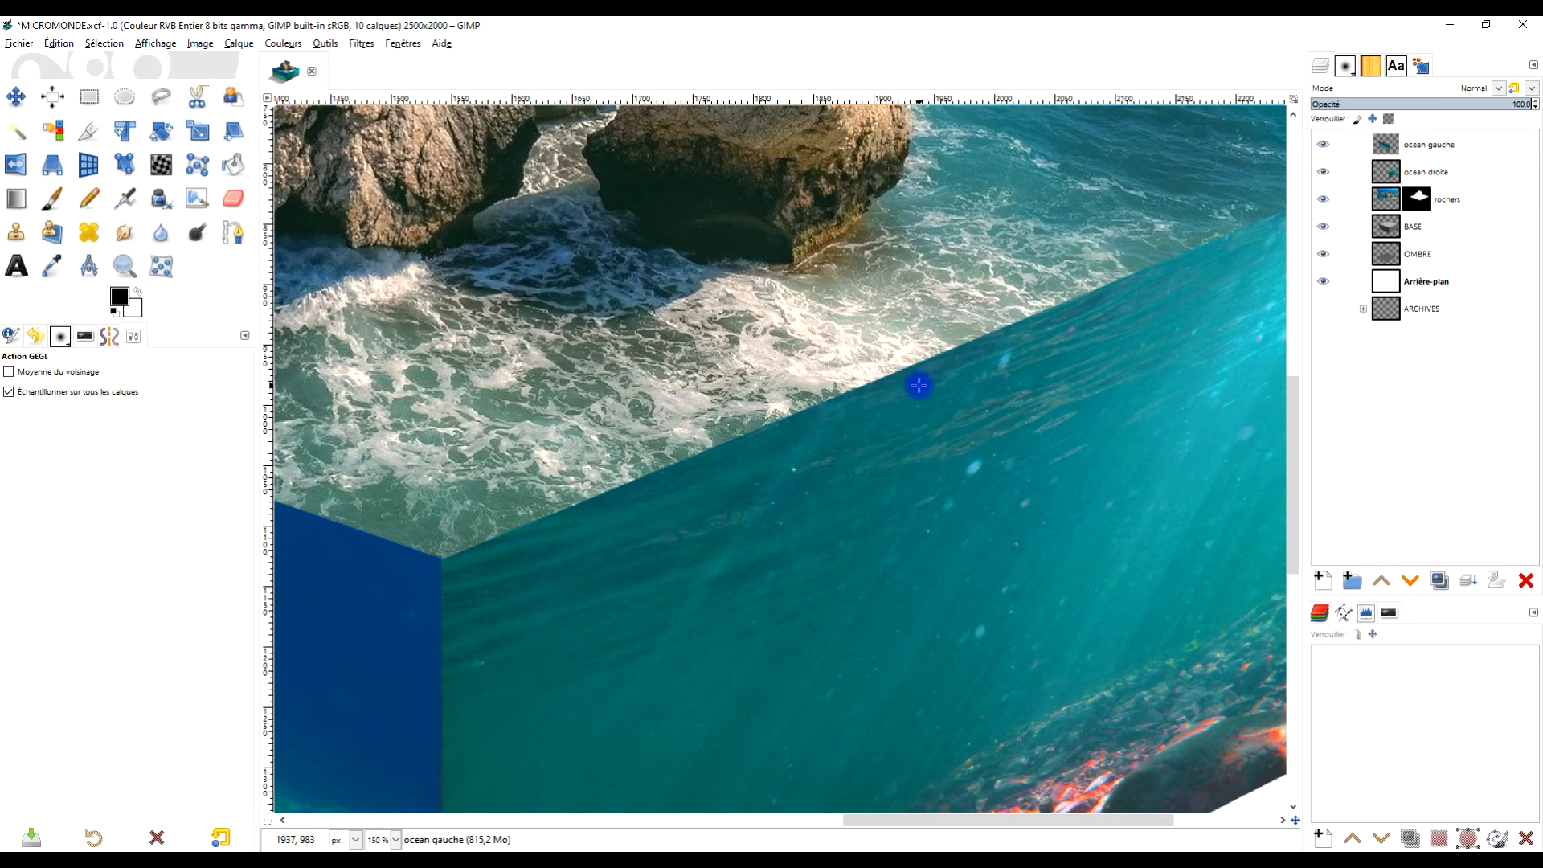
left_click(1439, 172)
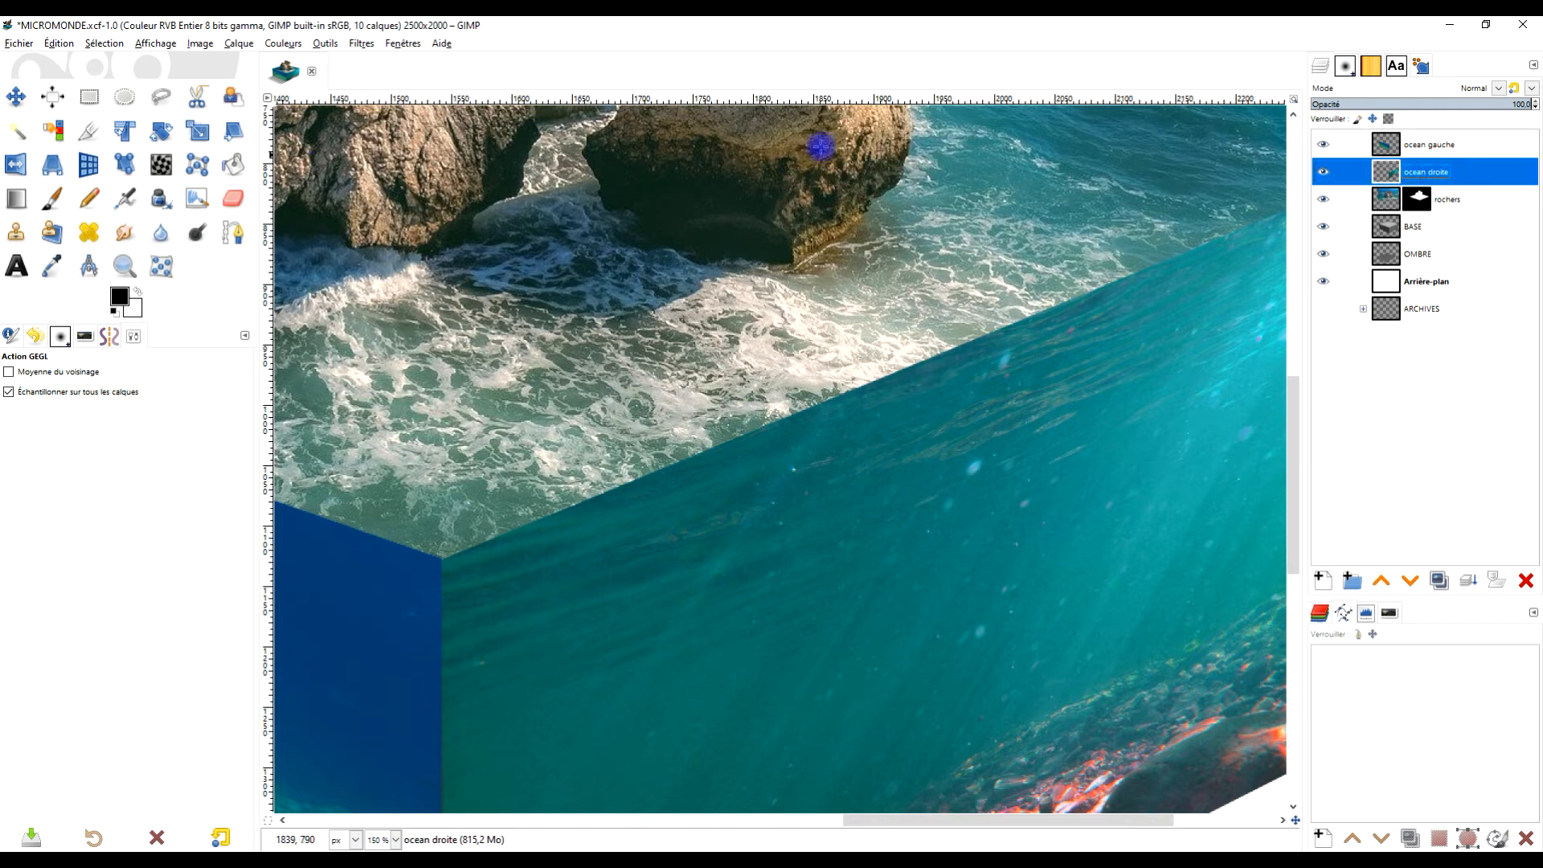
left_click(238, 43)
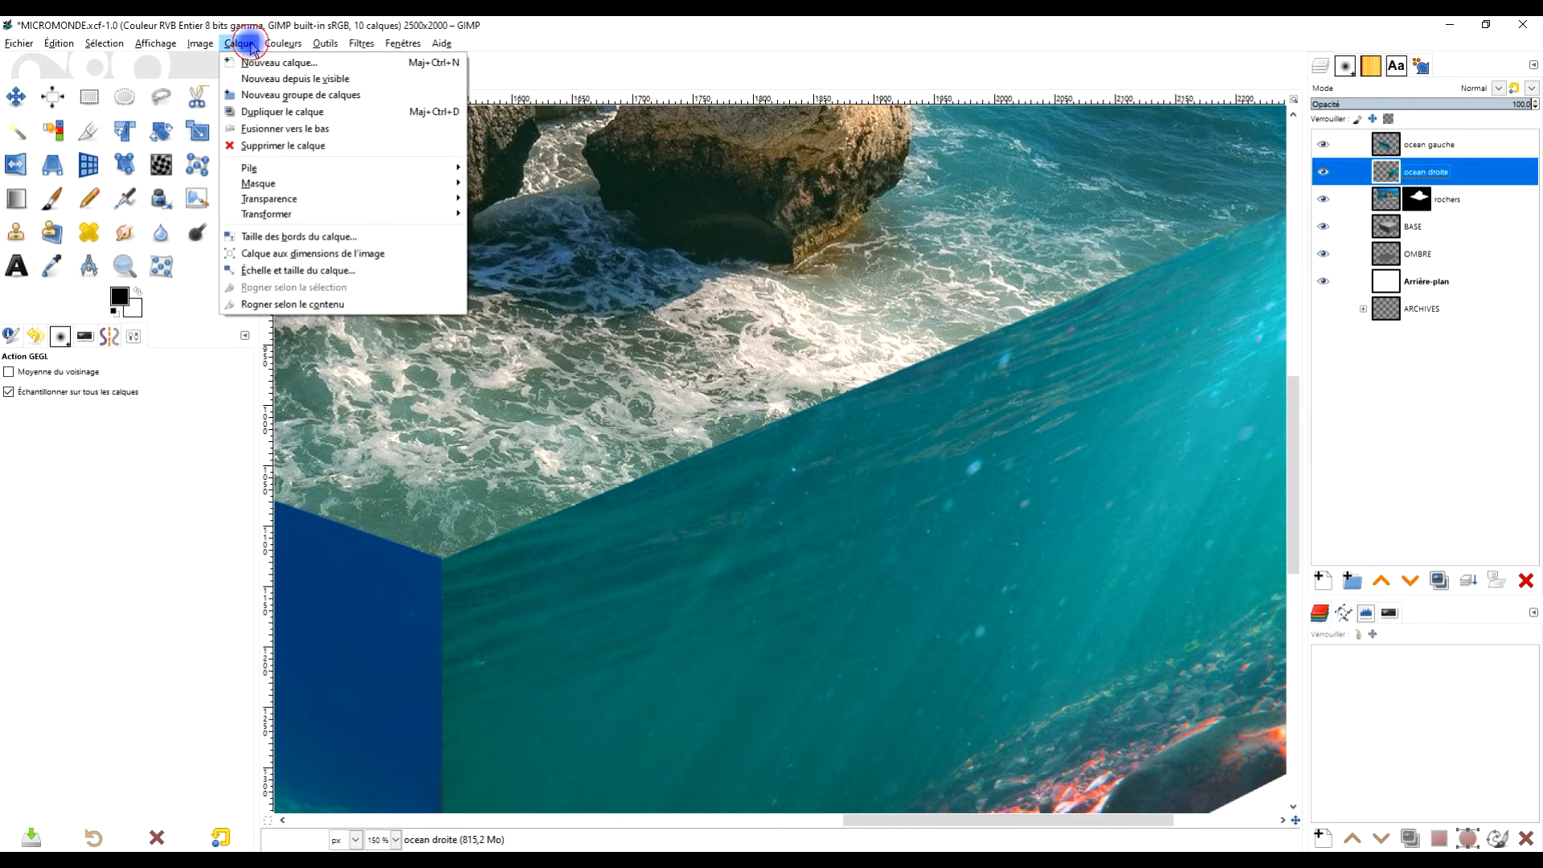
left_click(293, 304)
scroll(923, 384, "down", 2)
left_click_drag(951, 381, 870, 442)
scroll(869, 441, "up", 1)
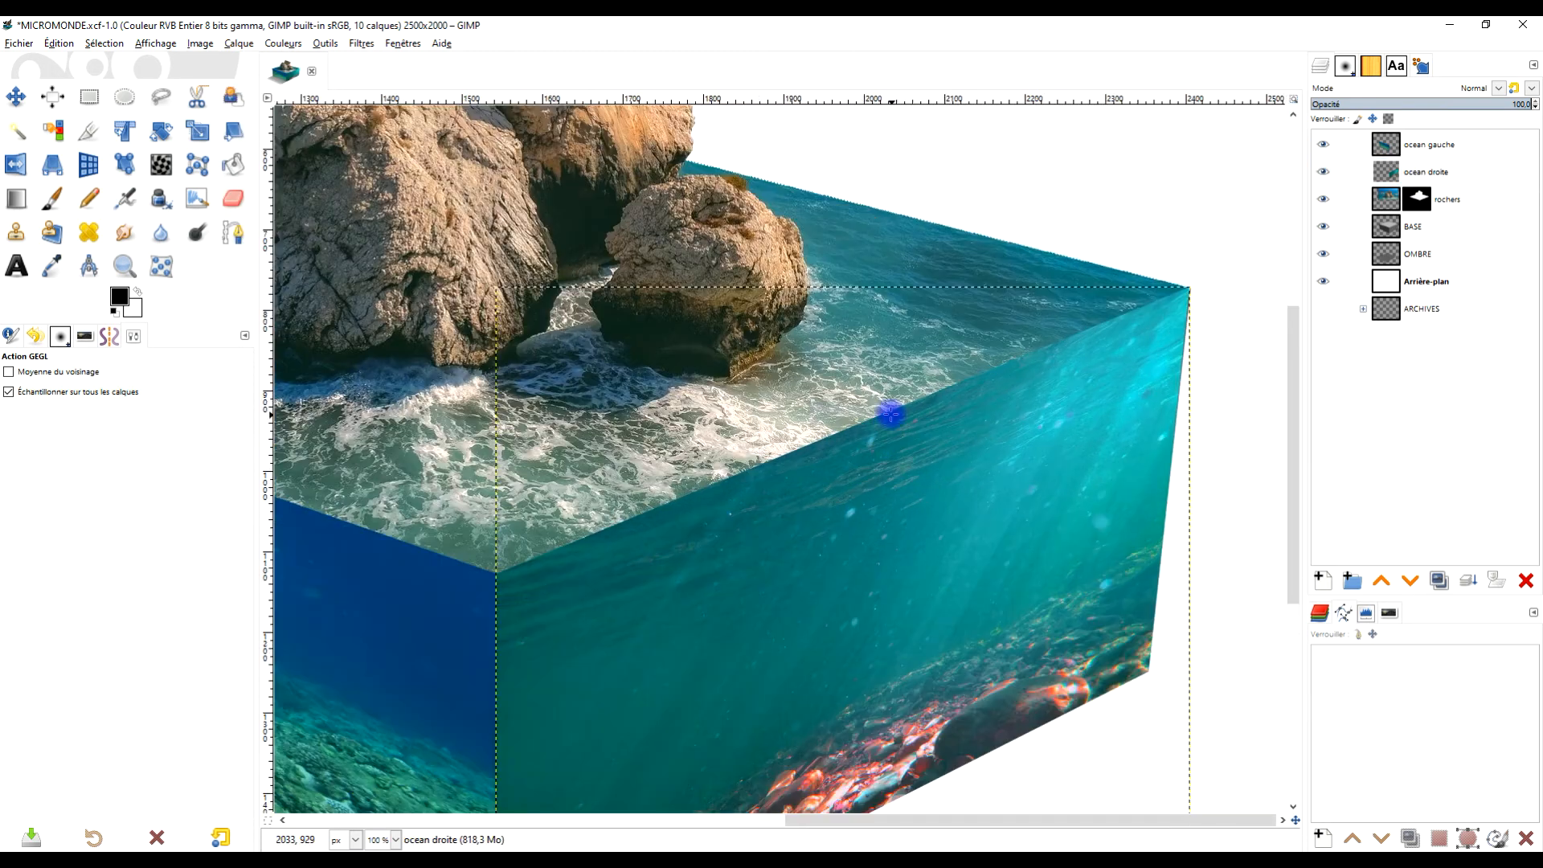
- Raise both upper corners of the ocean droite layer slightly with Perspective and expand the layer to the image dimensions
left_click(48, 167)
left_click(1015, 438)
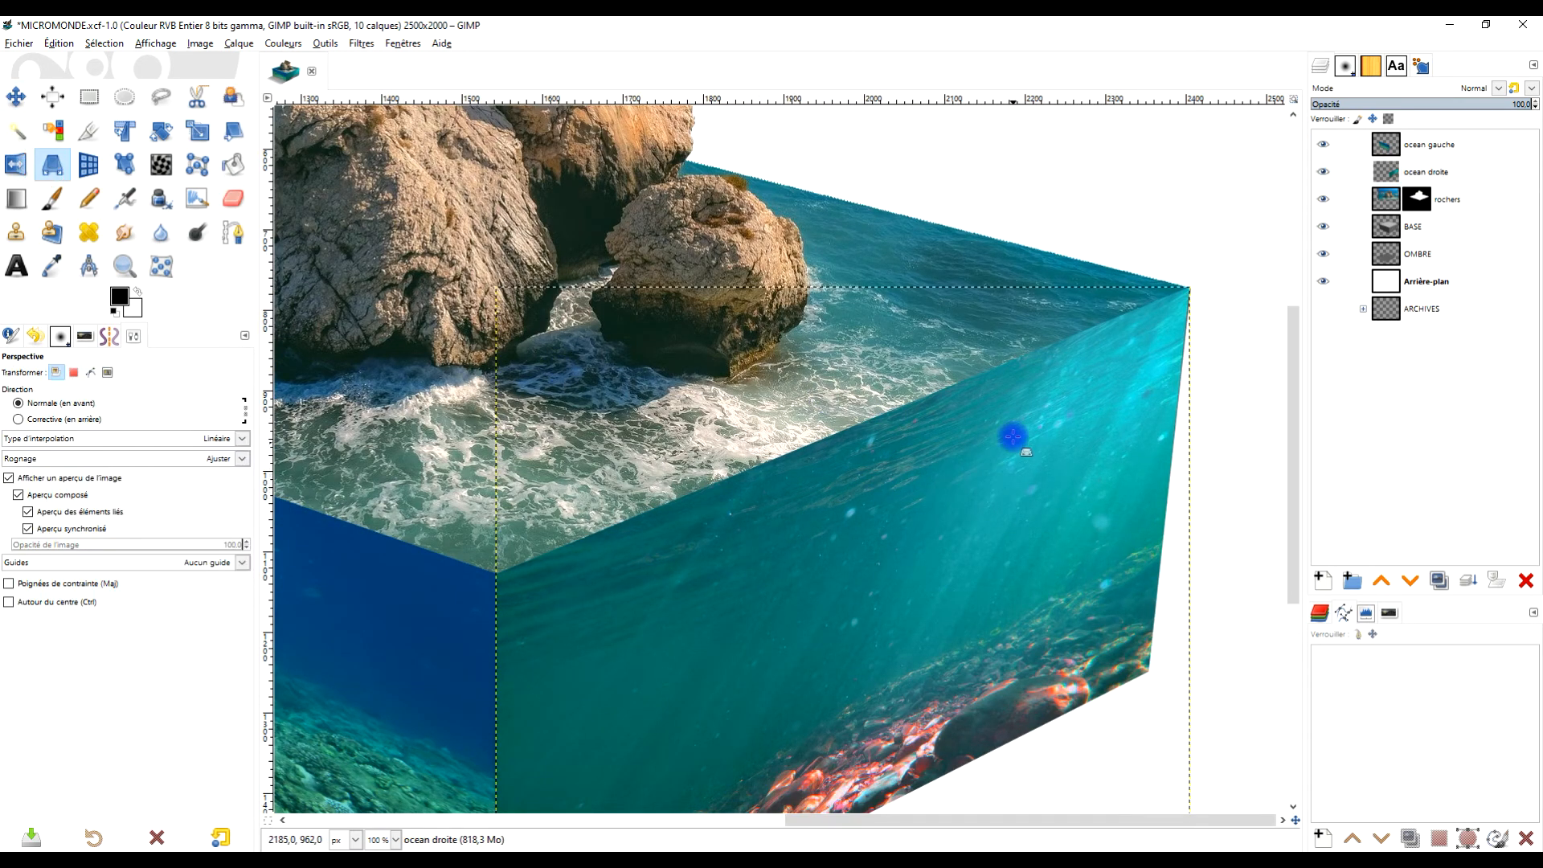
left_click_drag(1190, 287, 1192, 271)
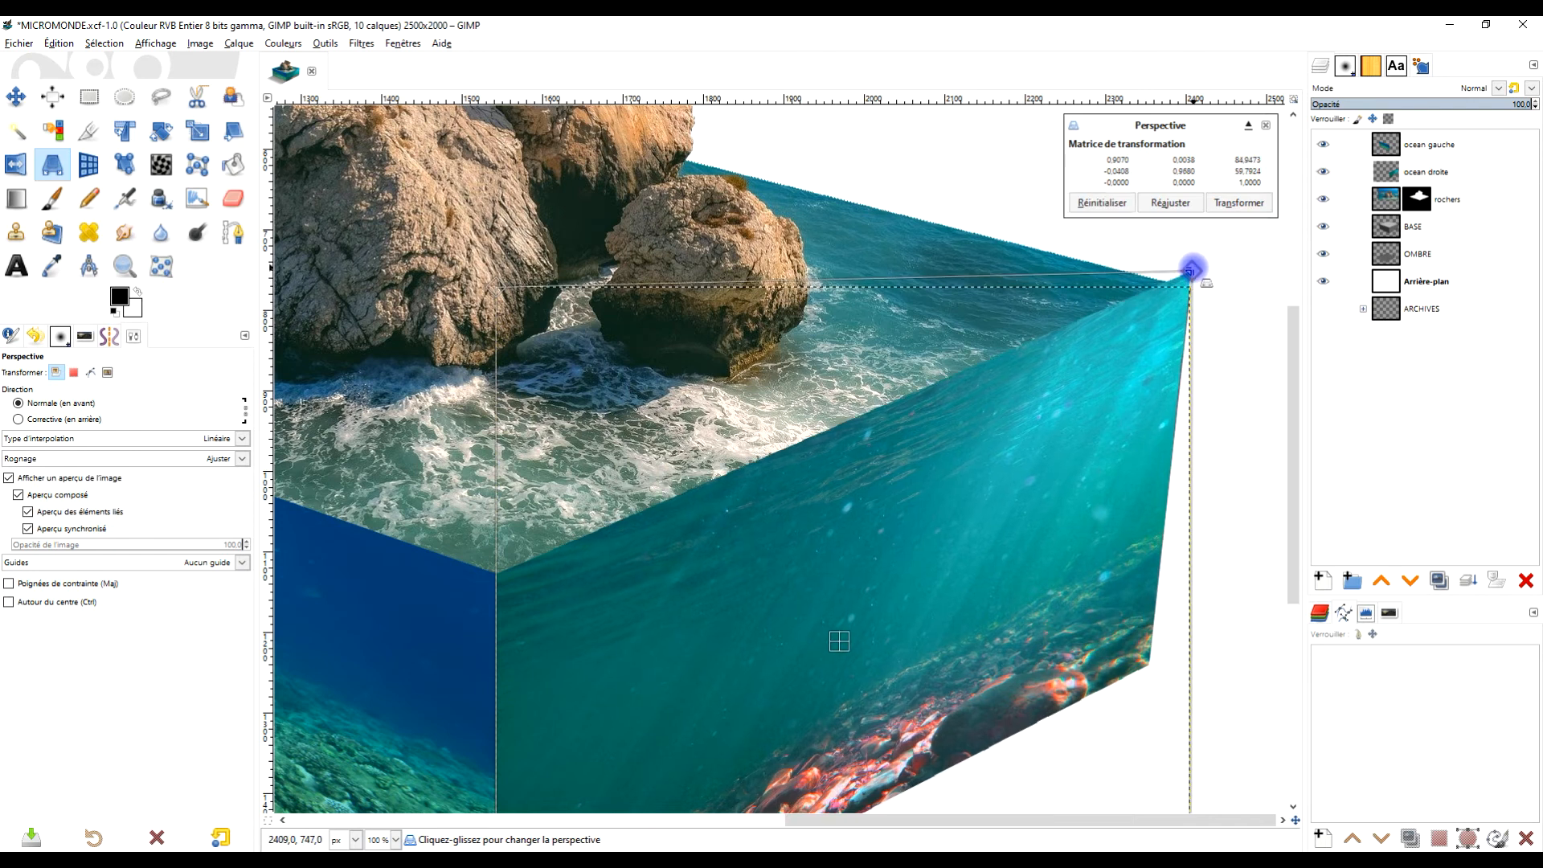
left_click_drag(496, 285, 498, 274)
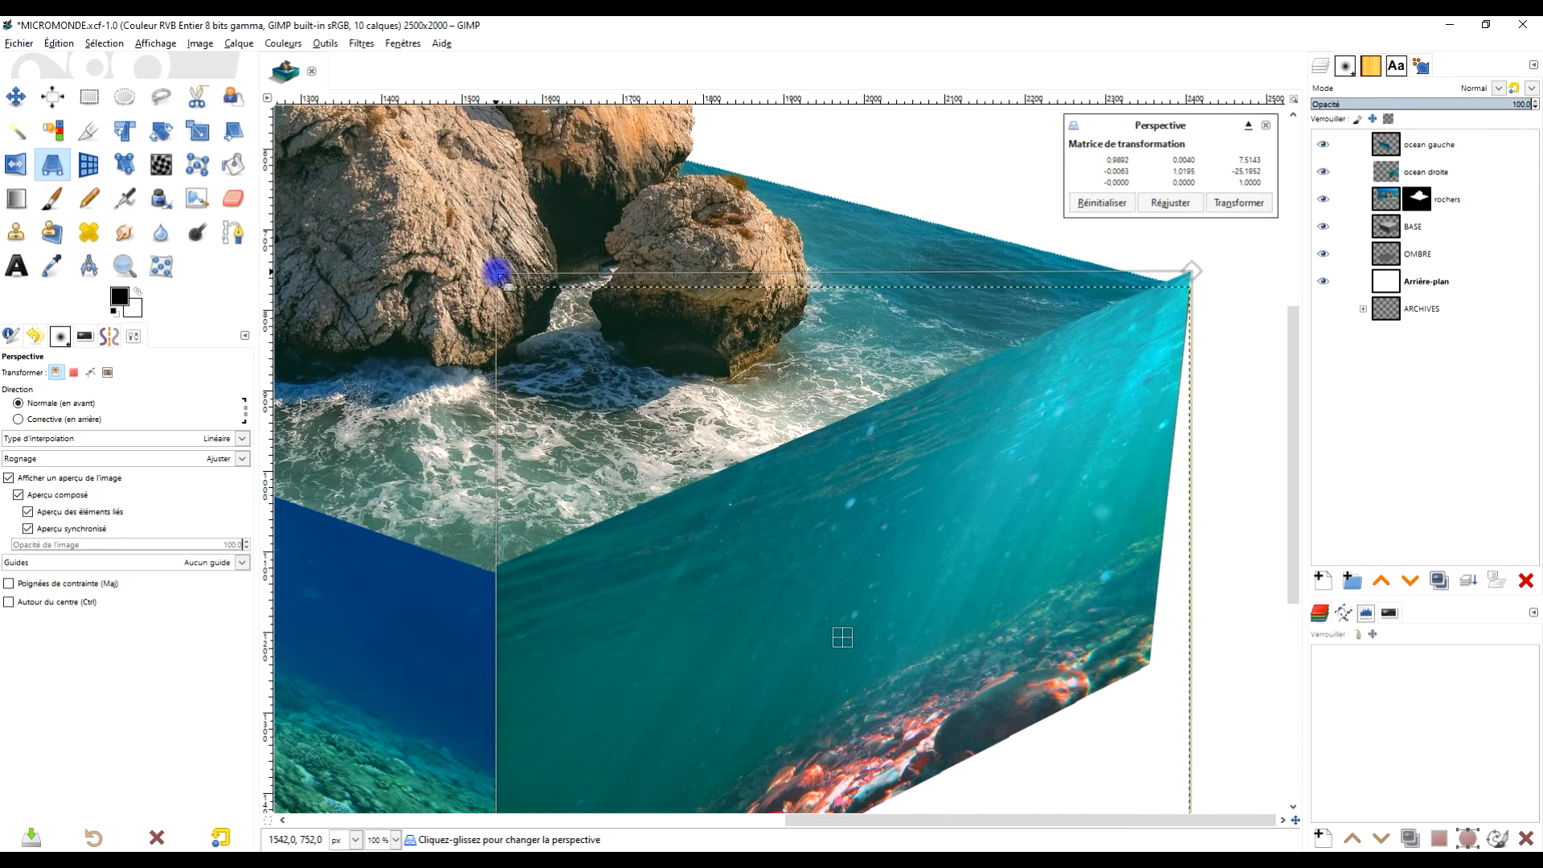
scroll(1102, 438, "down", 5)
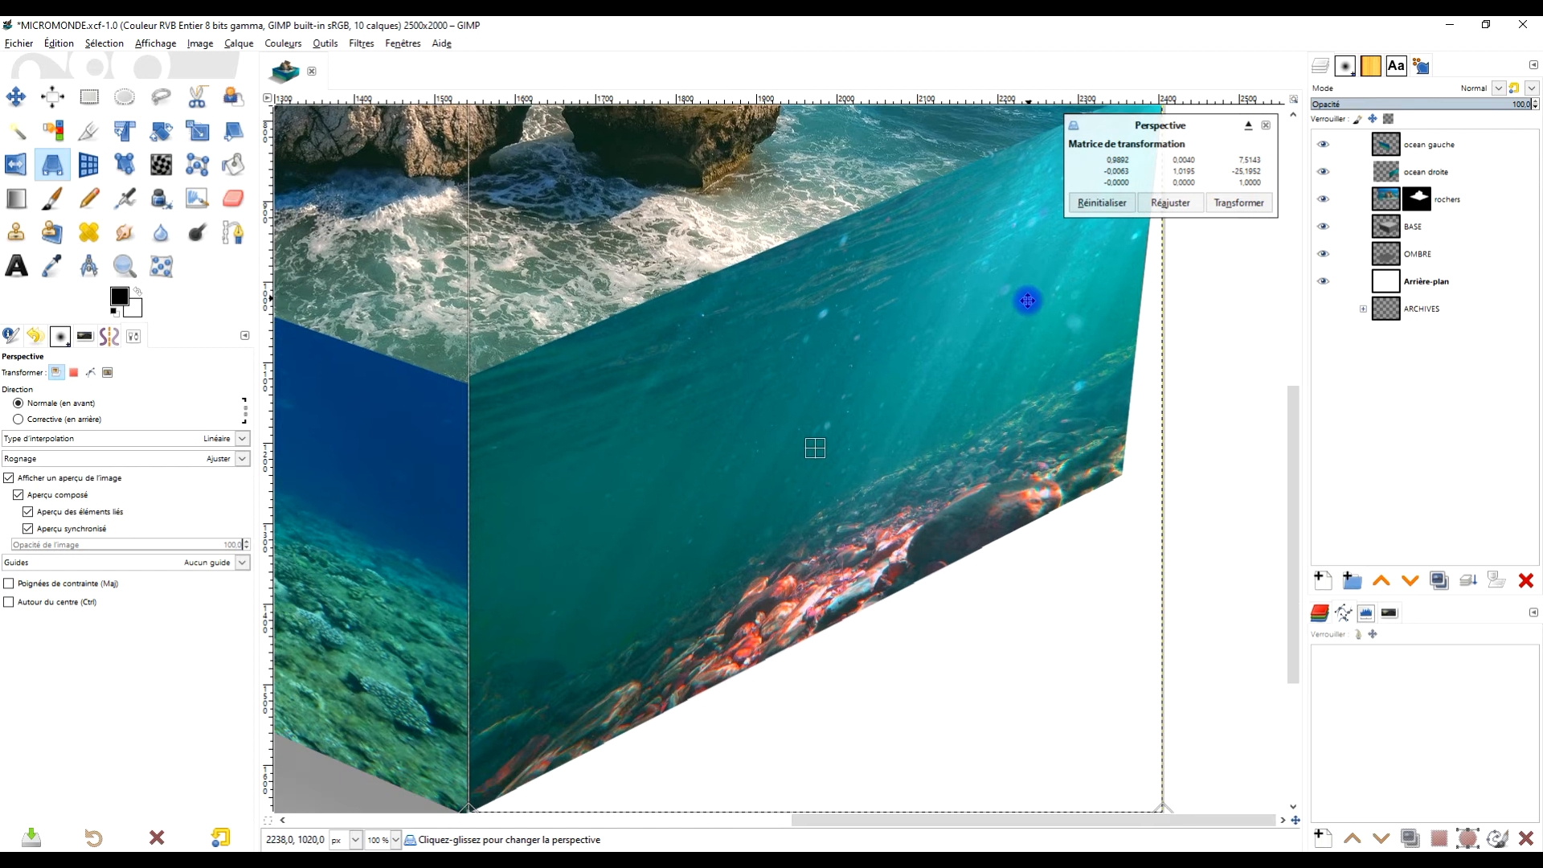
key("Return")
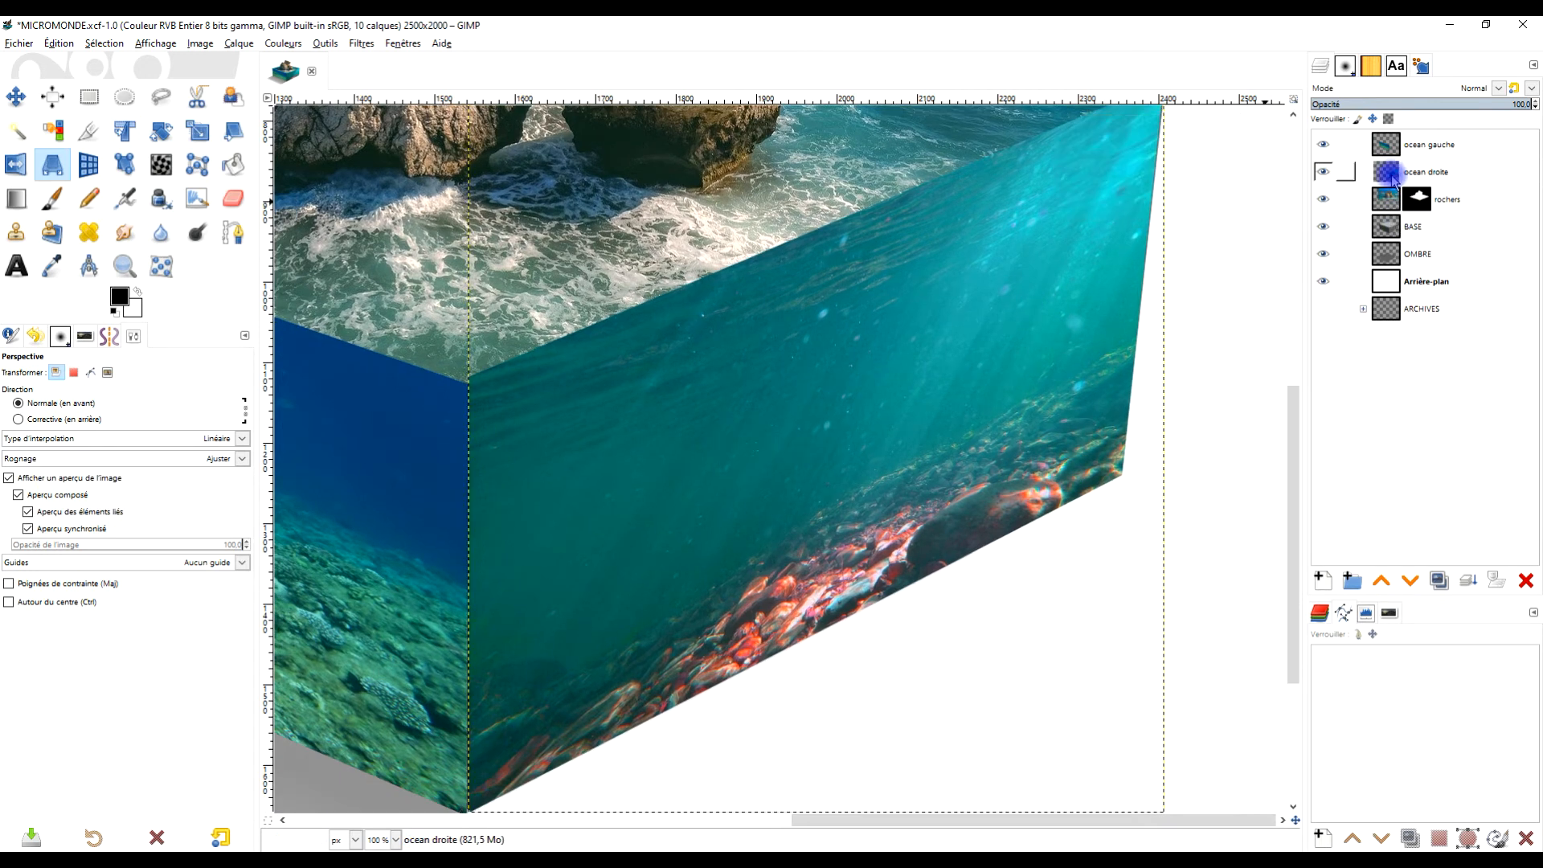
right_click(1393, 179)
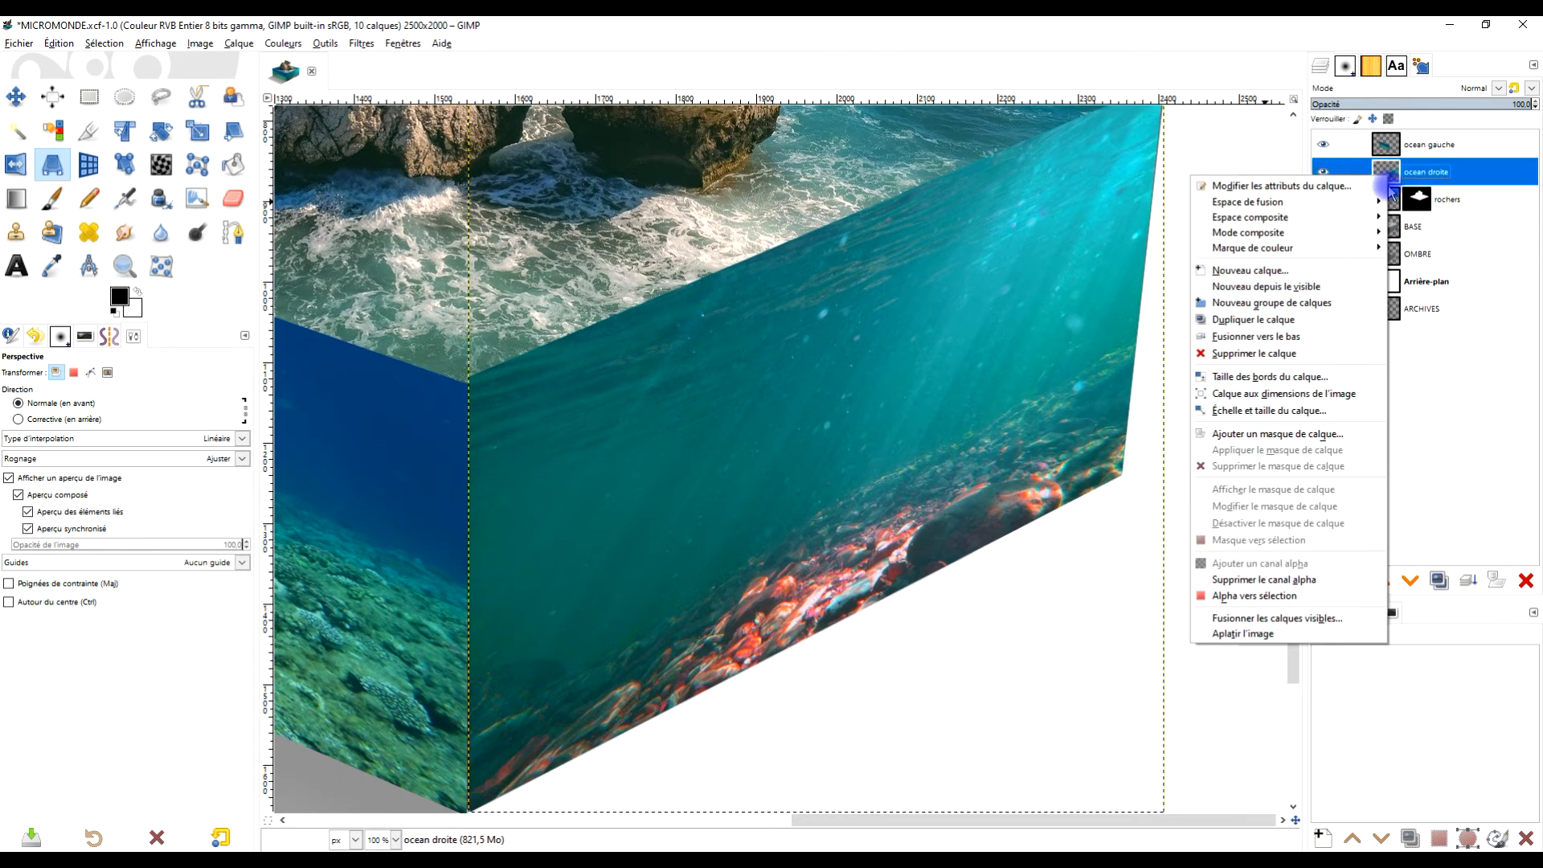
left_click(1320, 393)
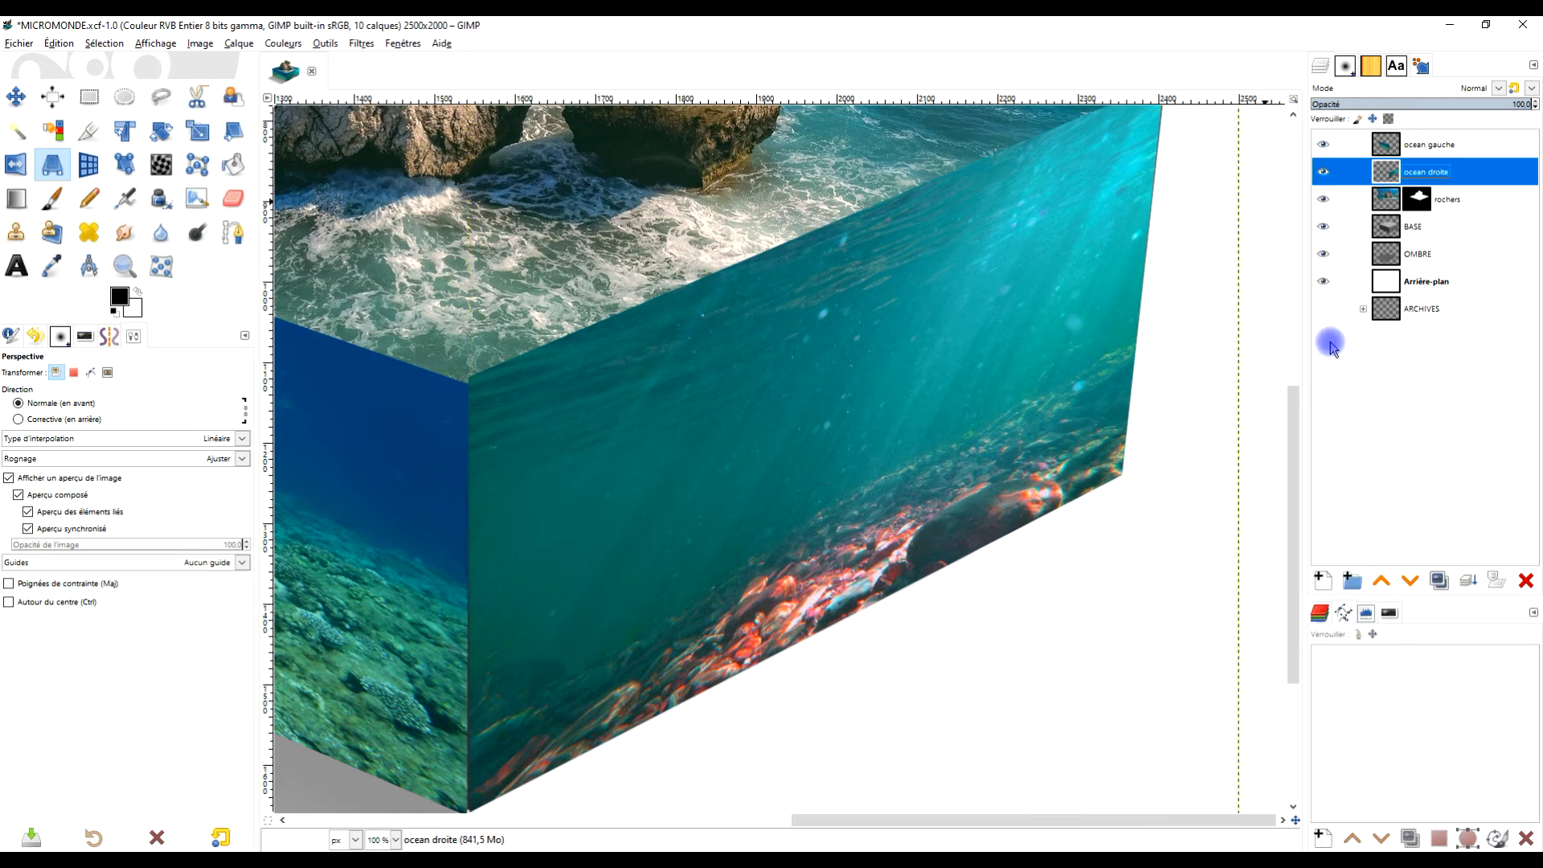
- Add a white, fully opaque layer mask to the ocean droite layer
right_click(1396, 174)
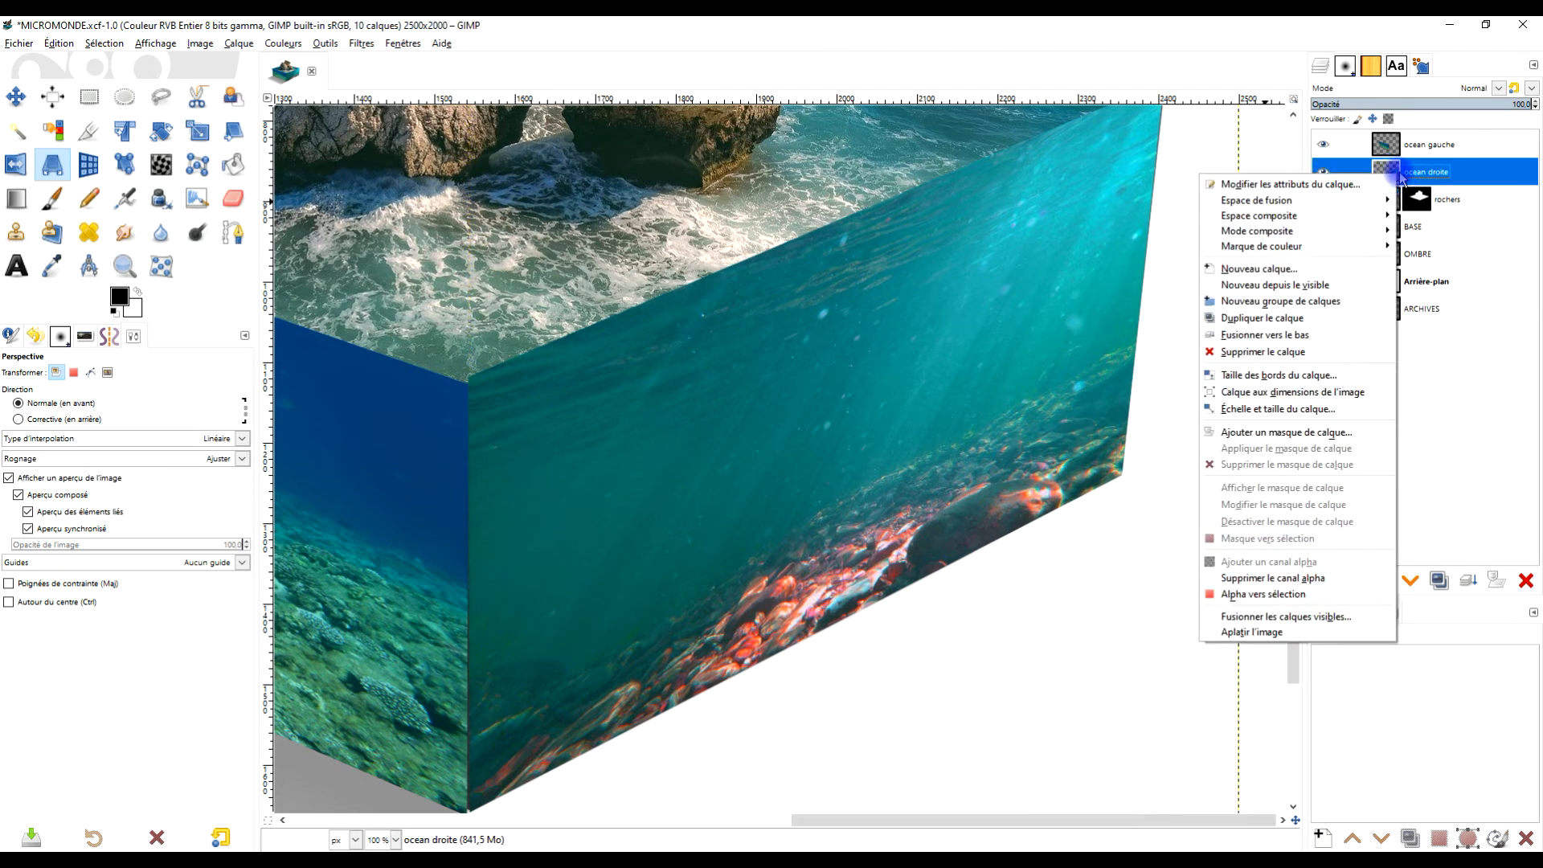
left_click(1338, 434)
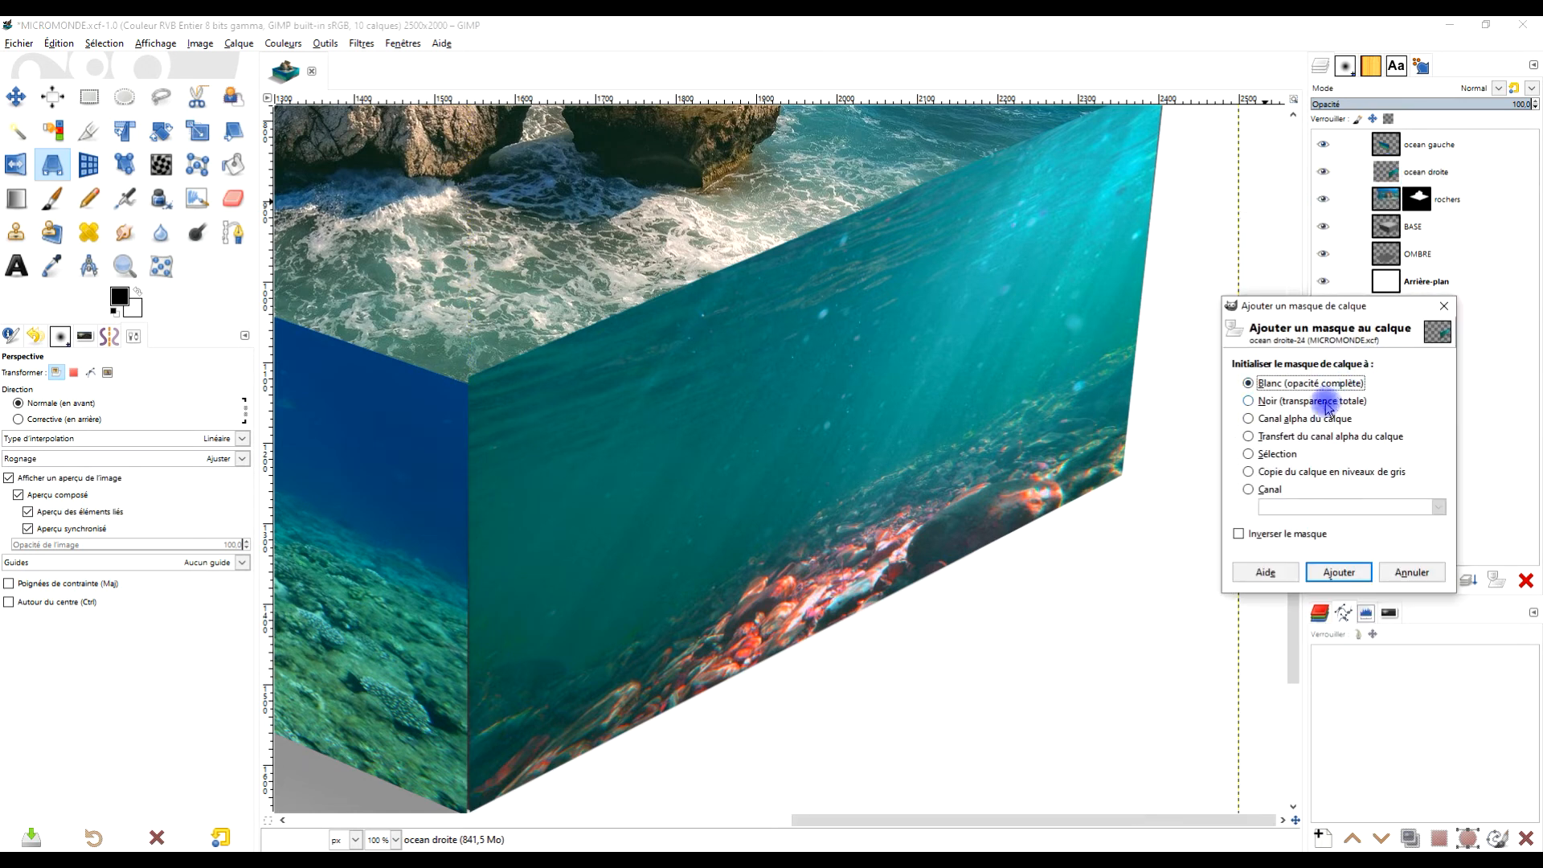
left_click(1345, 572)
left_click_drag(944, 309, 872, 397)
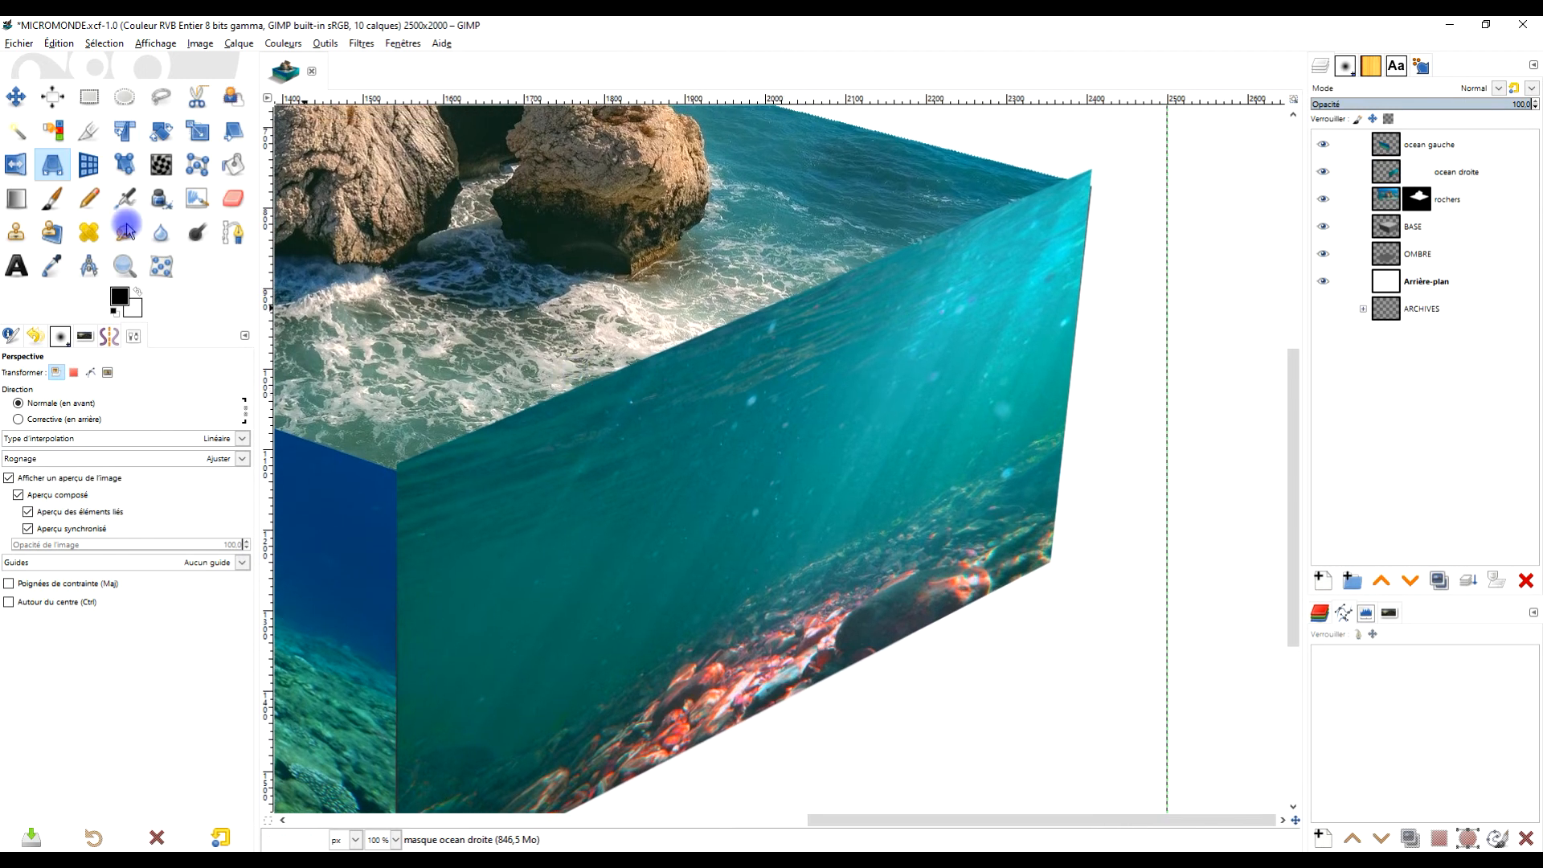
- Load the rochers mask as a selection and fill that area with black on the ocean droite mask
left_click(161, 96)
left_click(1422, 203)
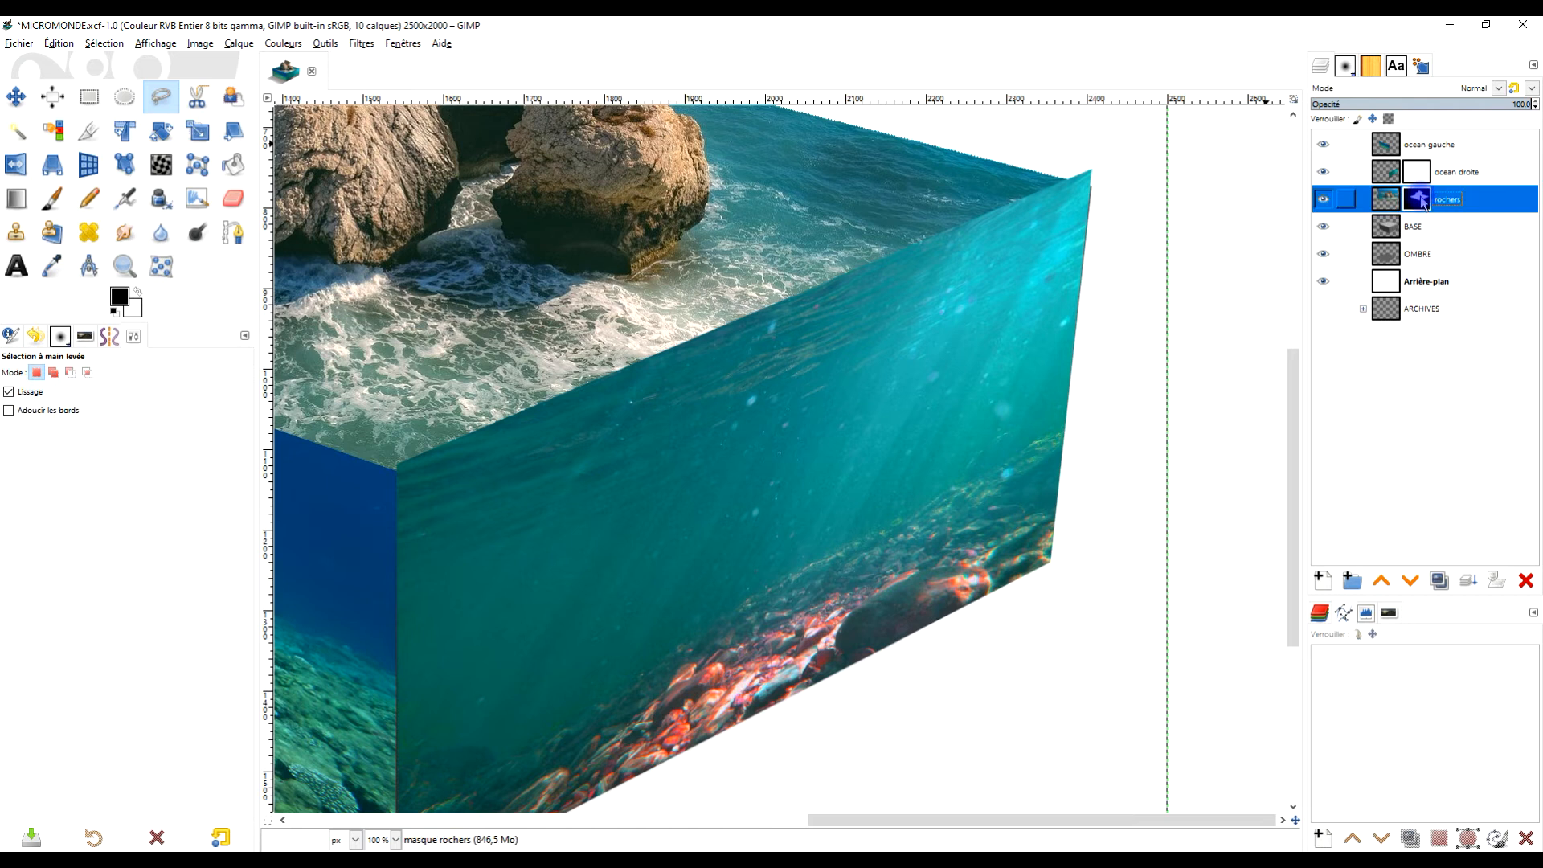
right_click(1423, 202)
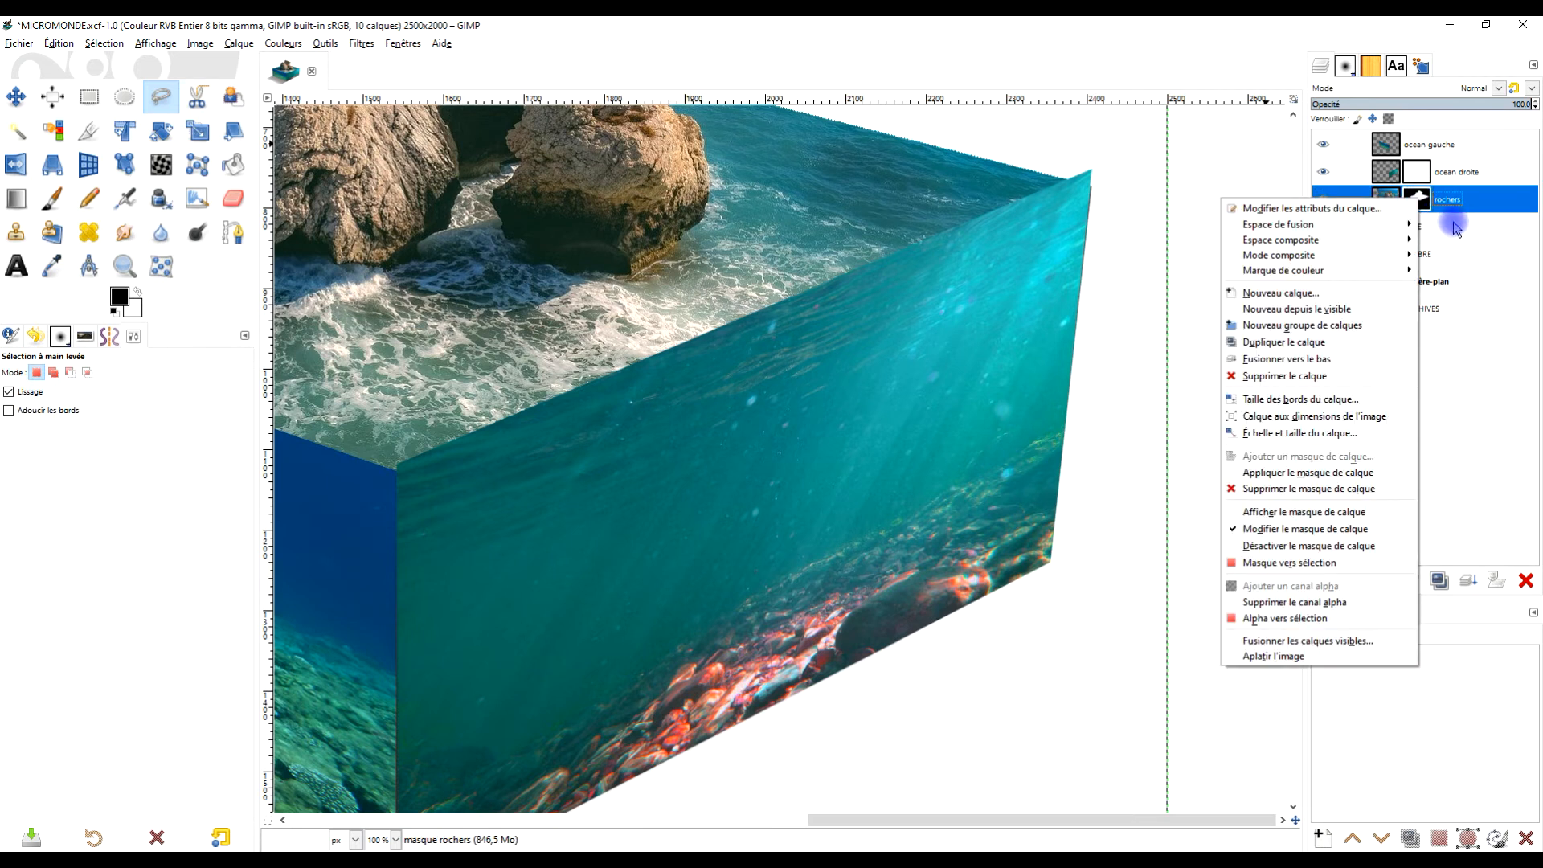
left_click(1313, 564)
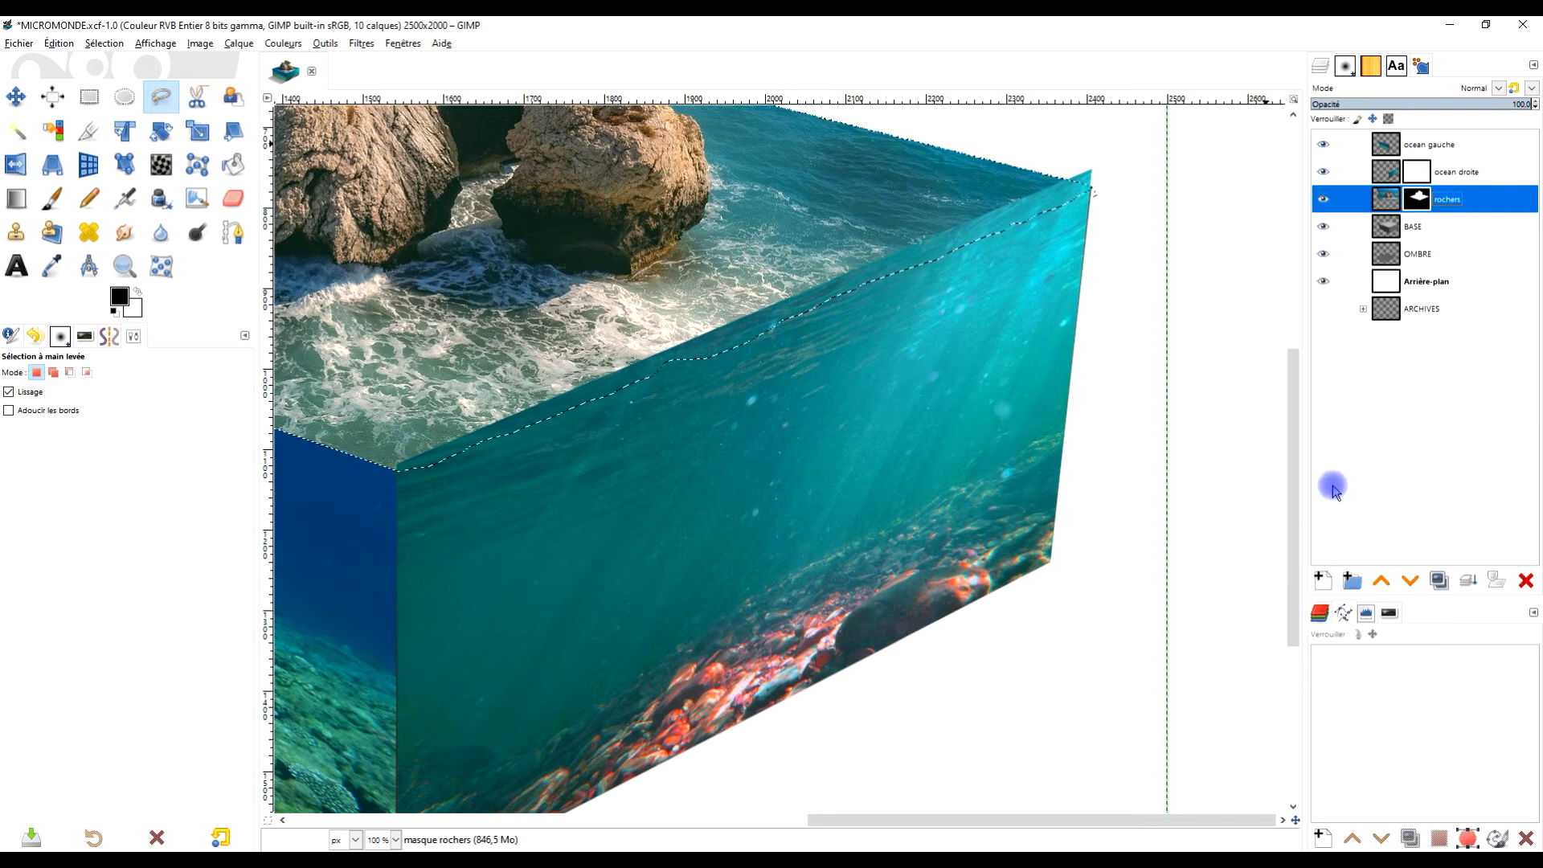
left_click(1417, 172)
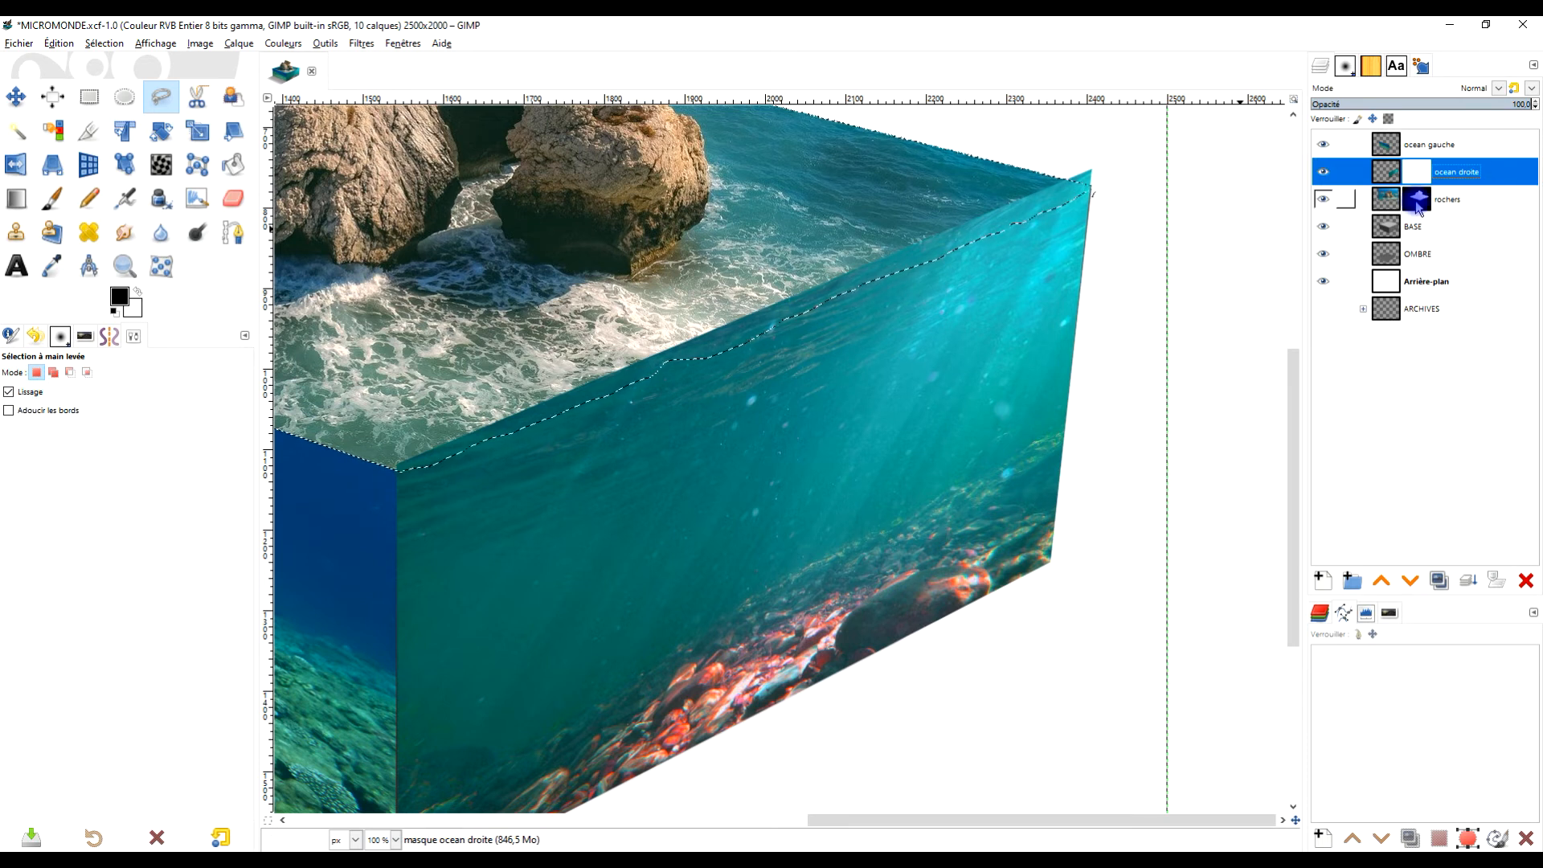
left_click_drag(1427, 205, 721, 286)
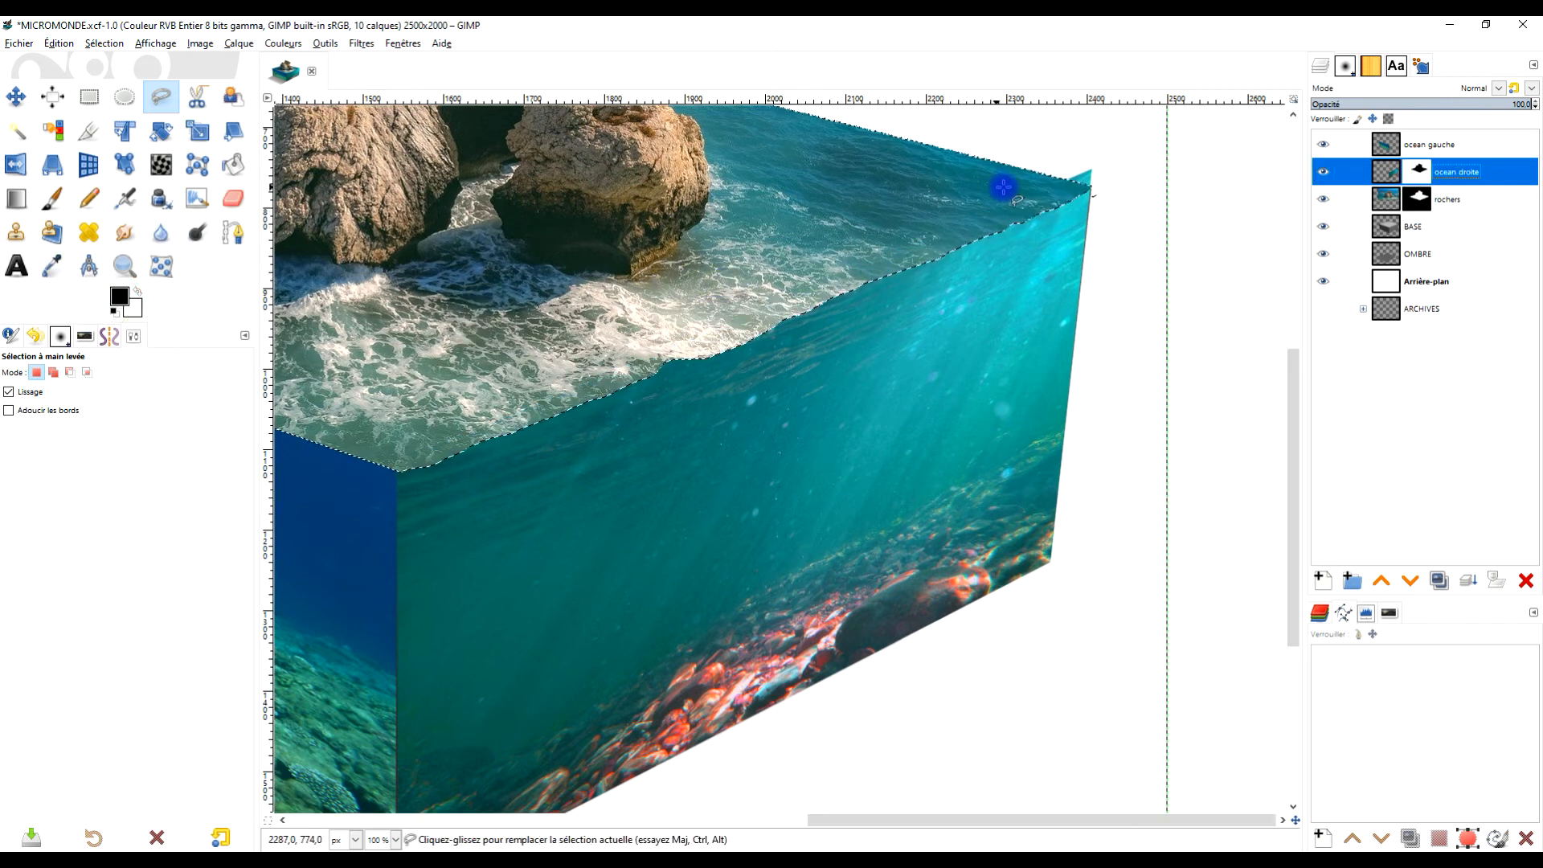
- Clear the selection and paint black on the ocean droite mask over the overhang at the box's far right corner
left_click_drag(1089, 193, 965, 254)
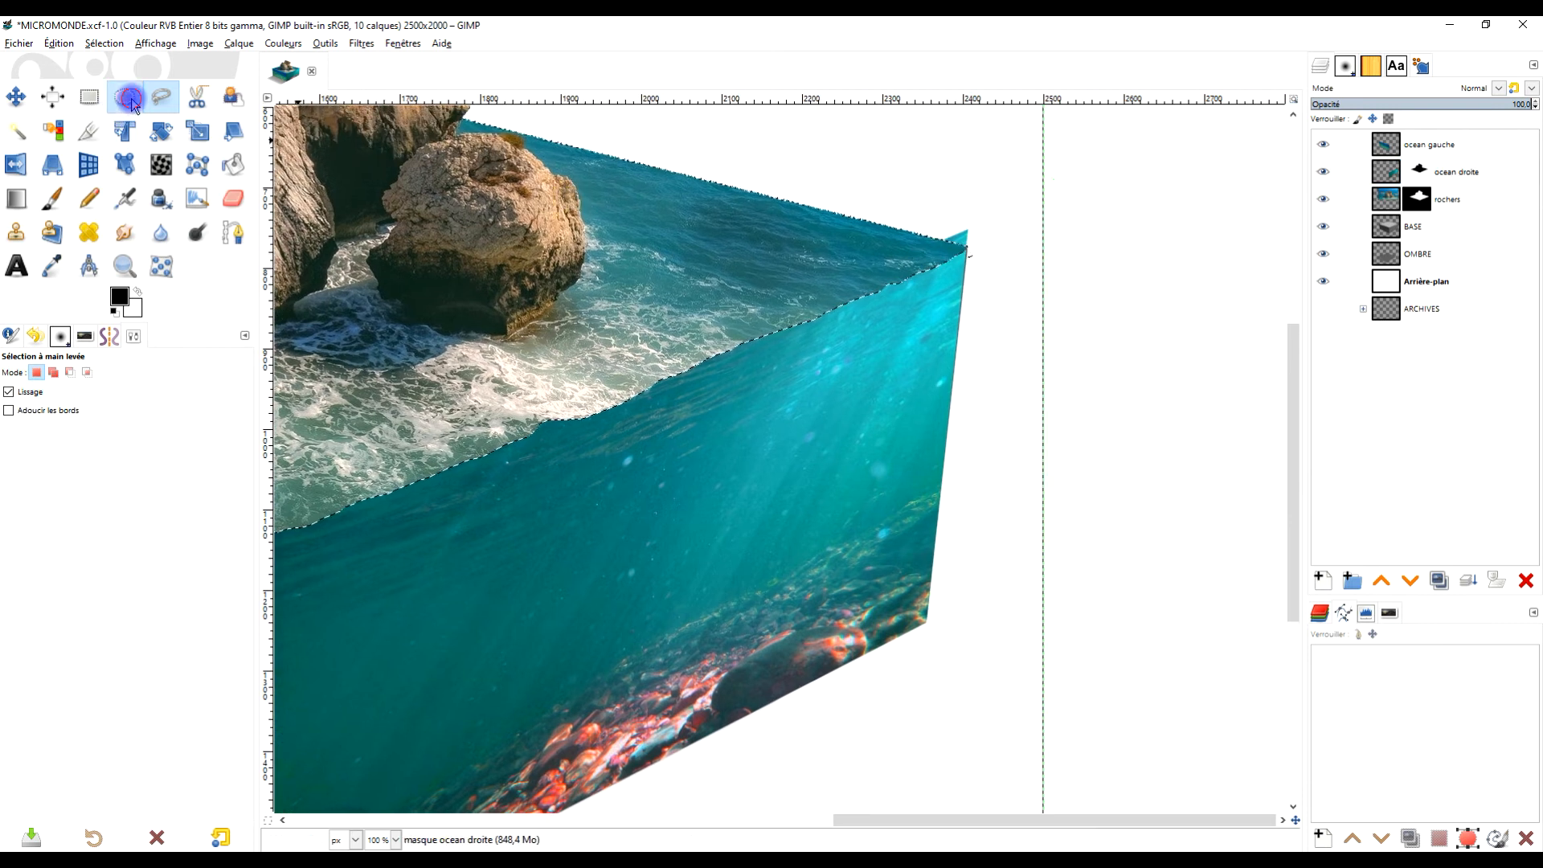
left_click(129, 97)
left_click(758, 201)
left_click(105, 43)
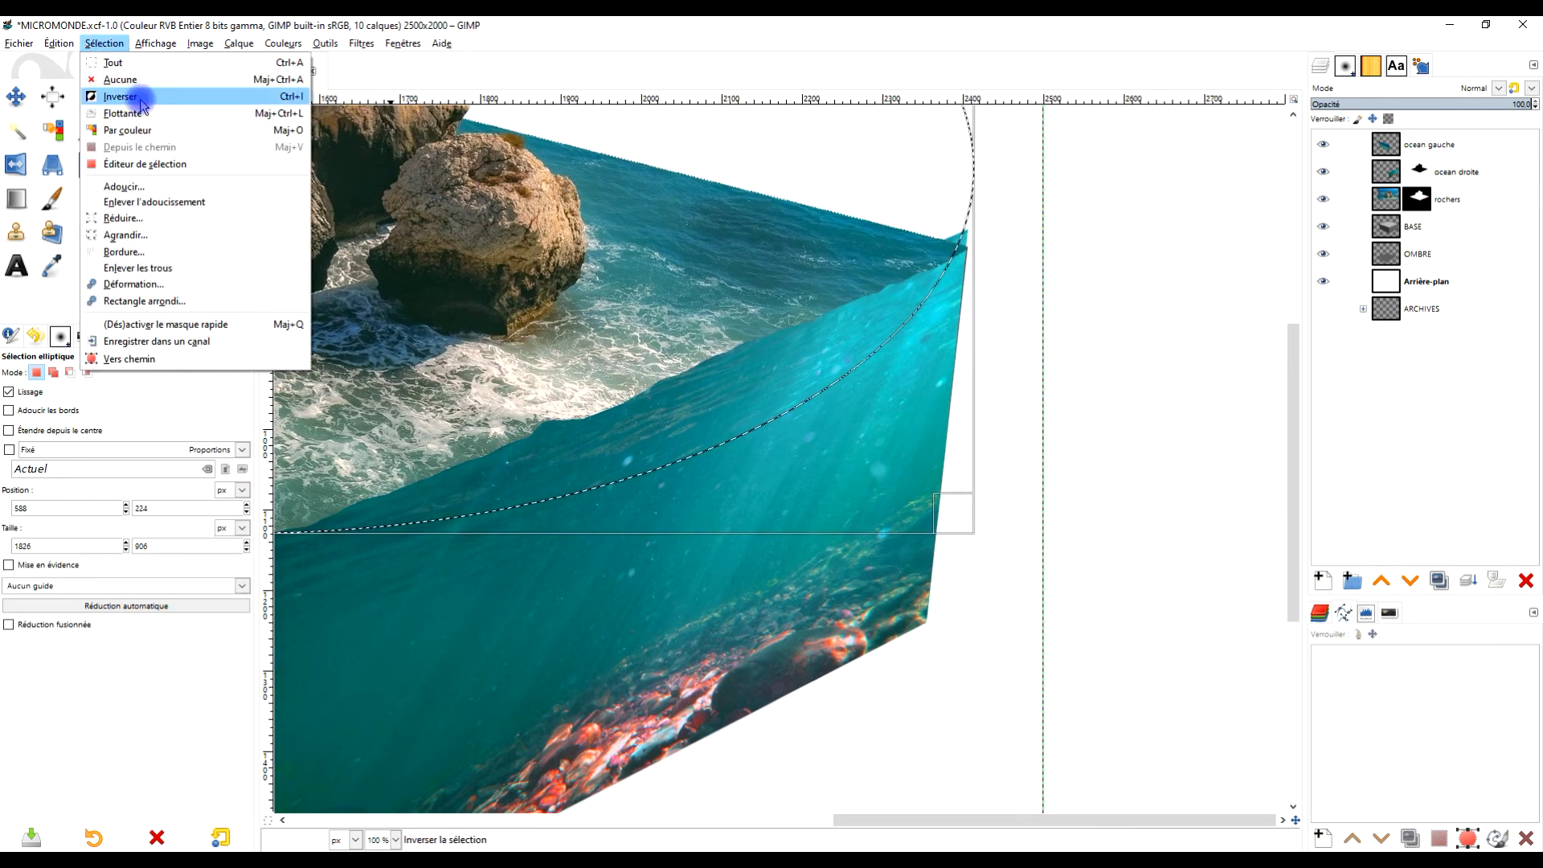
left_click(144, 82)
scroll(957, 234, "up", 3)
left_click(52, 199)
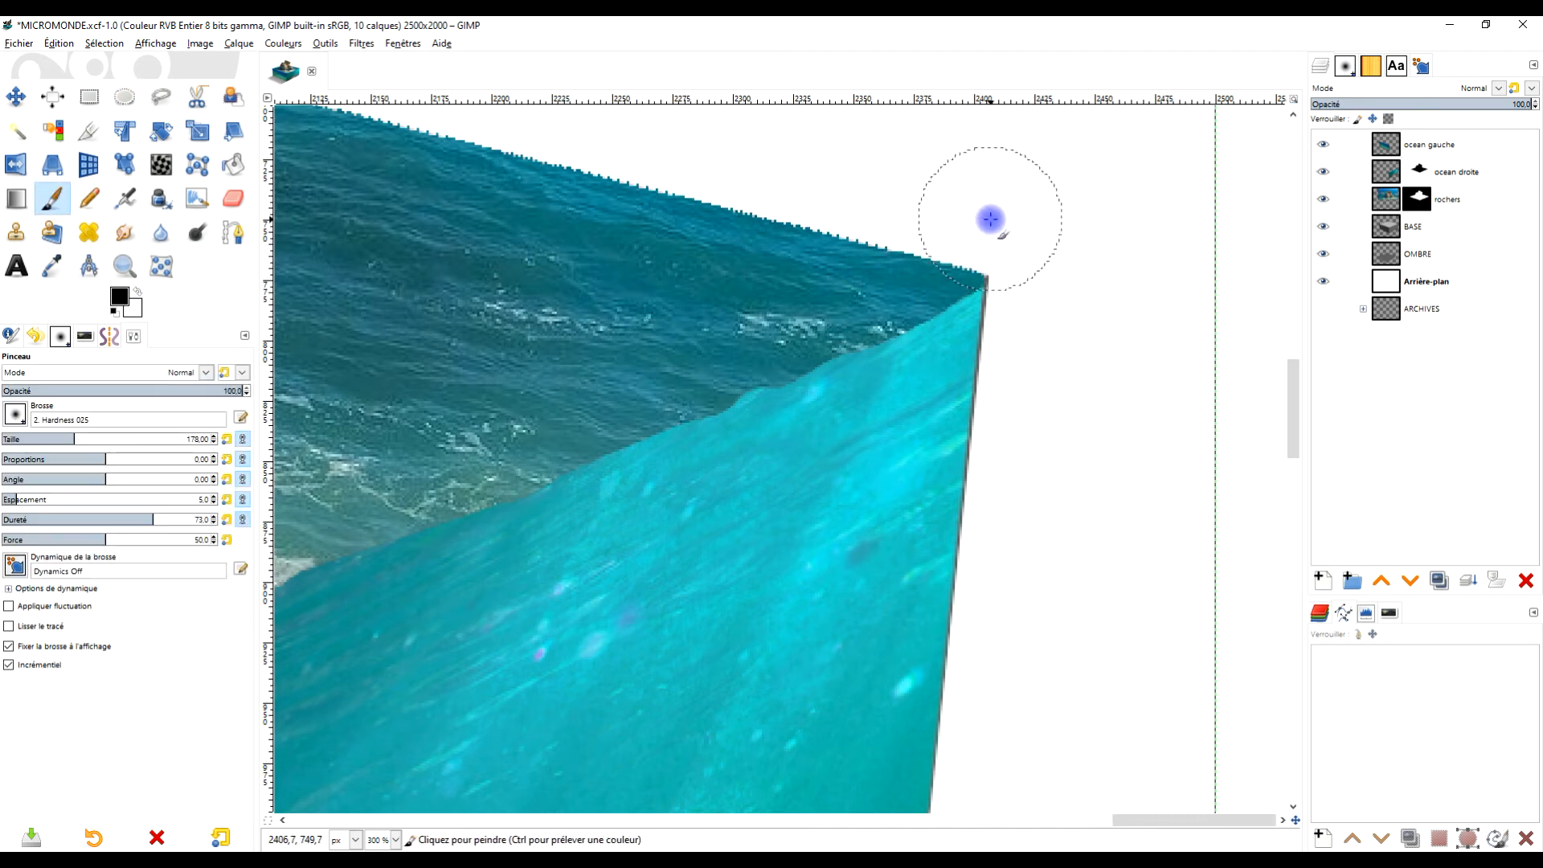
- Examine the wavy water edge and both underwater faces of the box up close and as a whole
scroll(991, 219, "down", 5)
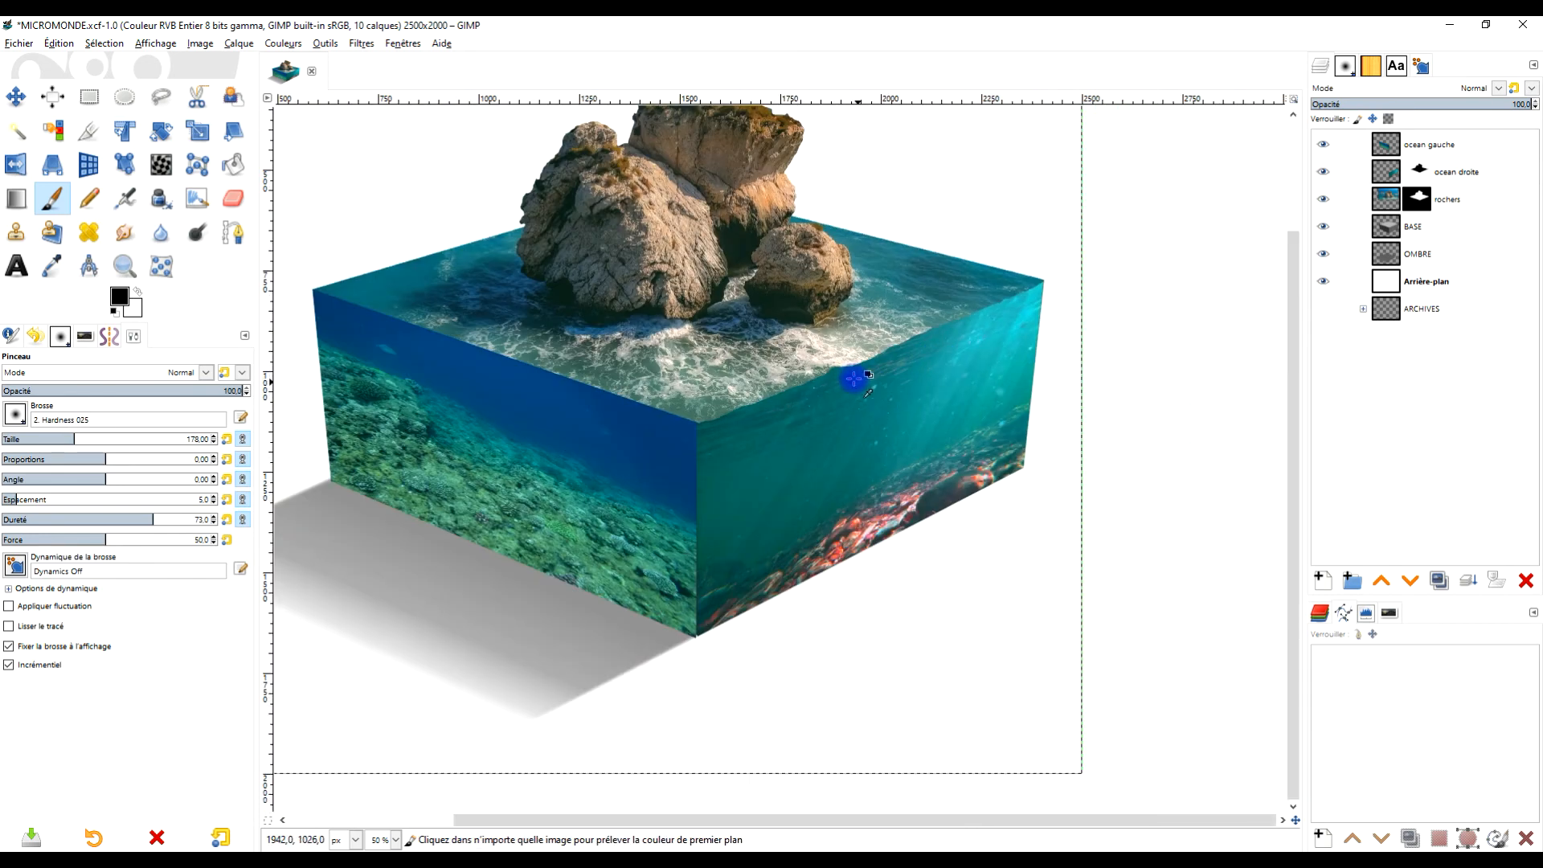
scroll(854, 378, "up", 4)
scroll(820, 310, "down", 2)
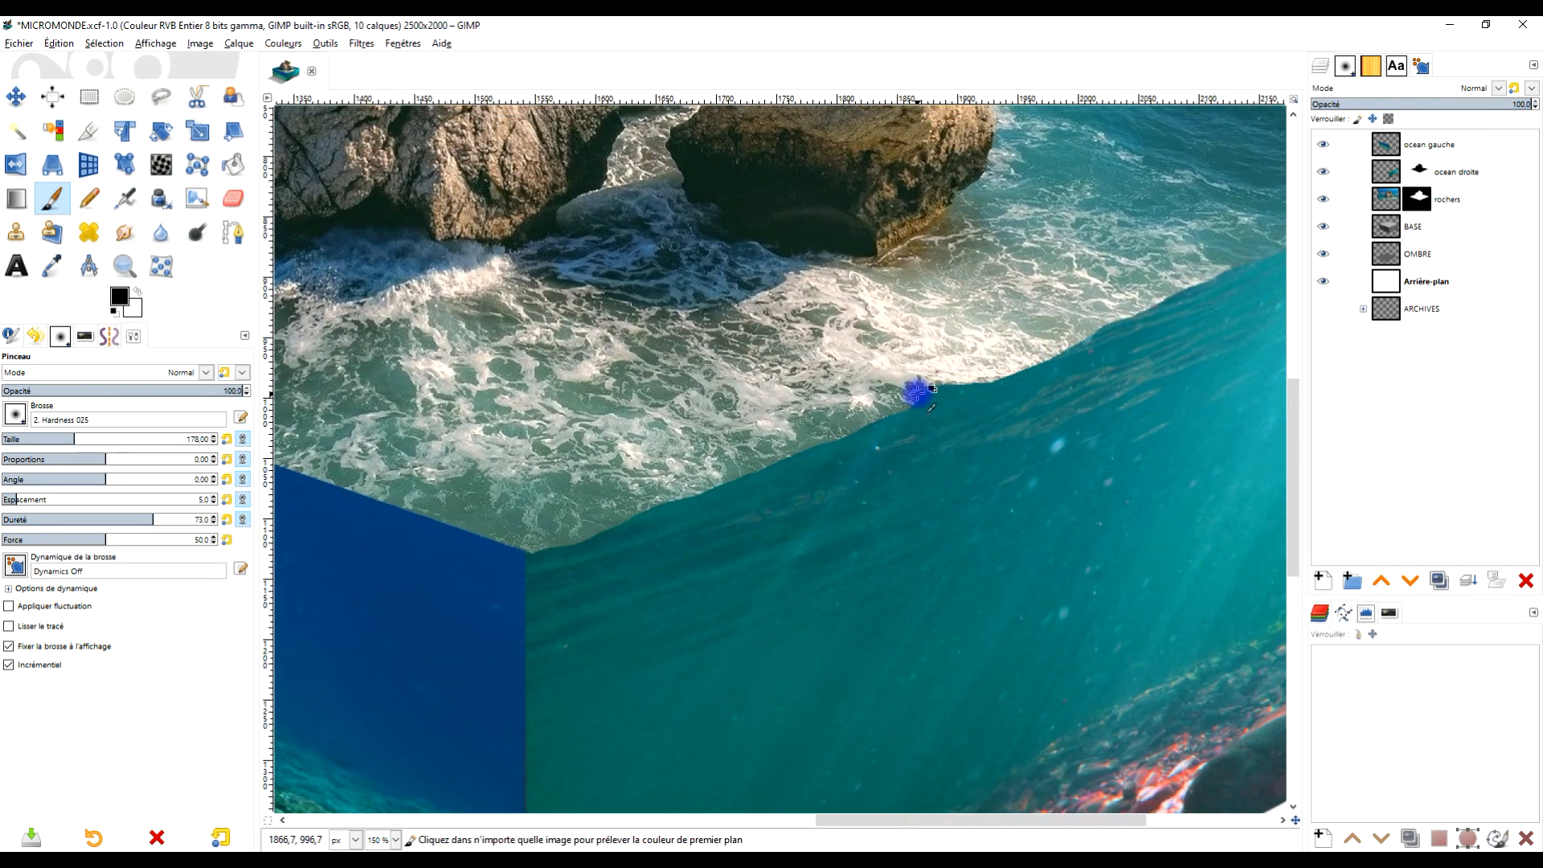
scroll(918, 393, "up", 1)
left_click_drag(920, 390, 965, 304)
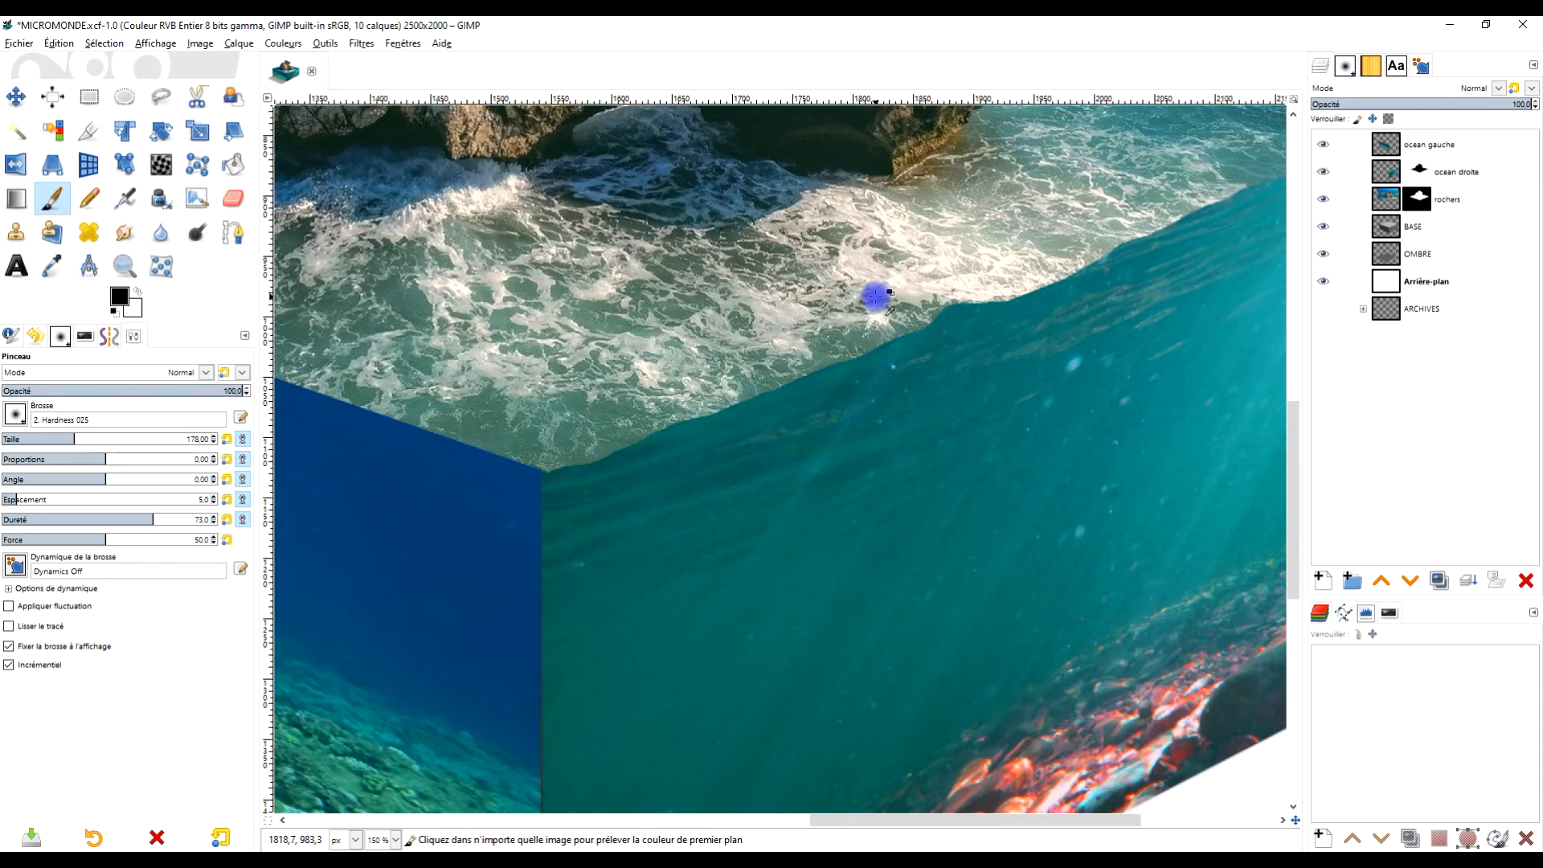
scroll(946, 369, "down", 4, "ctrl")
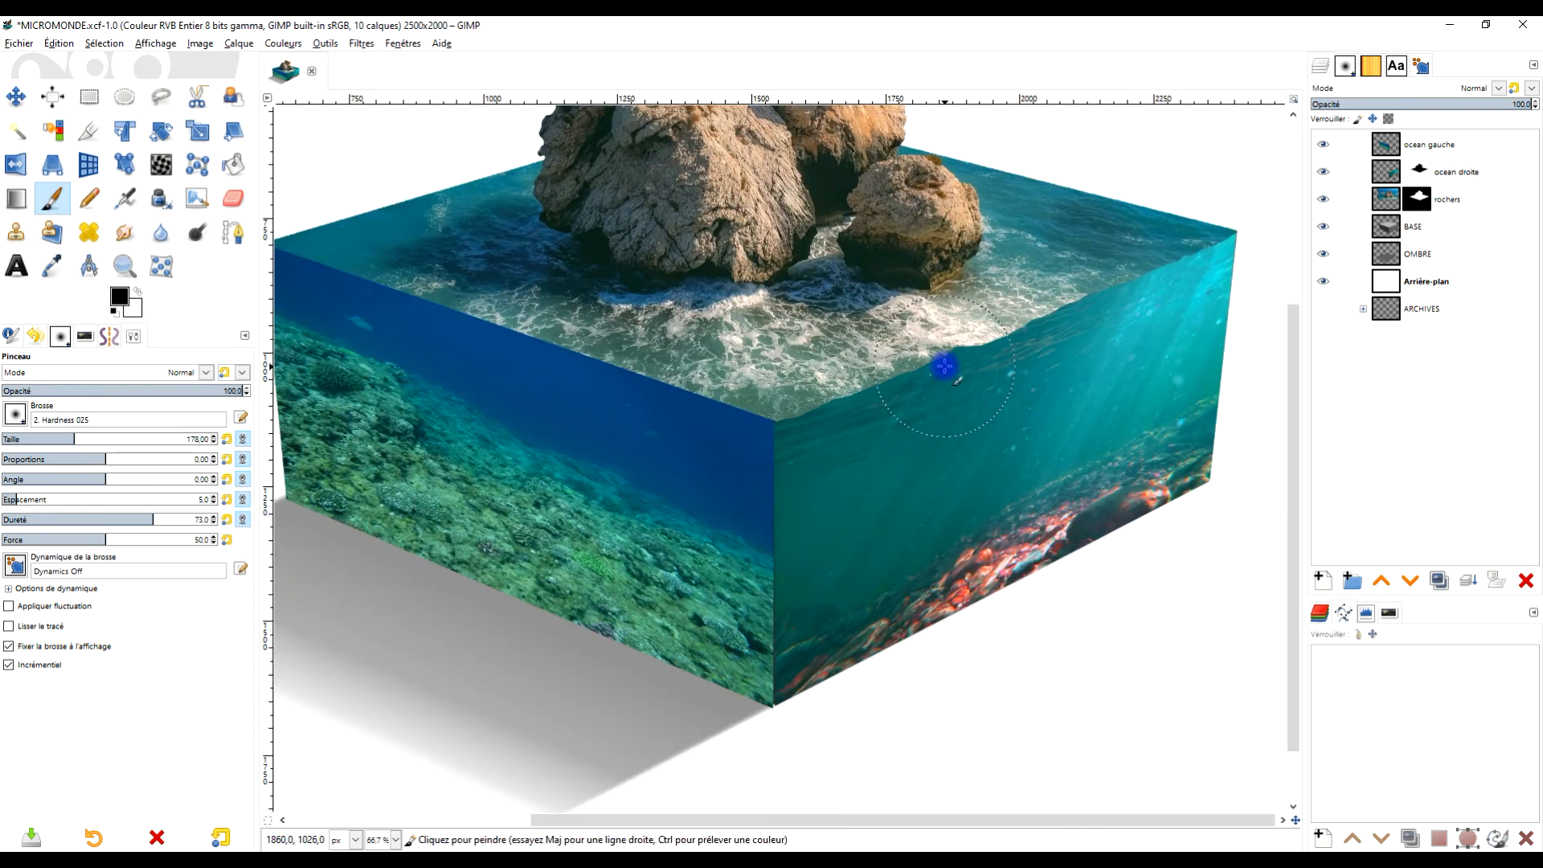
scroll(972, 337, "up", 3, "ctrl")
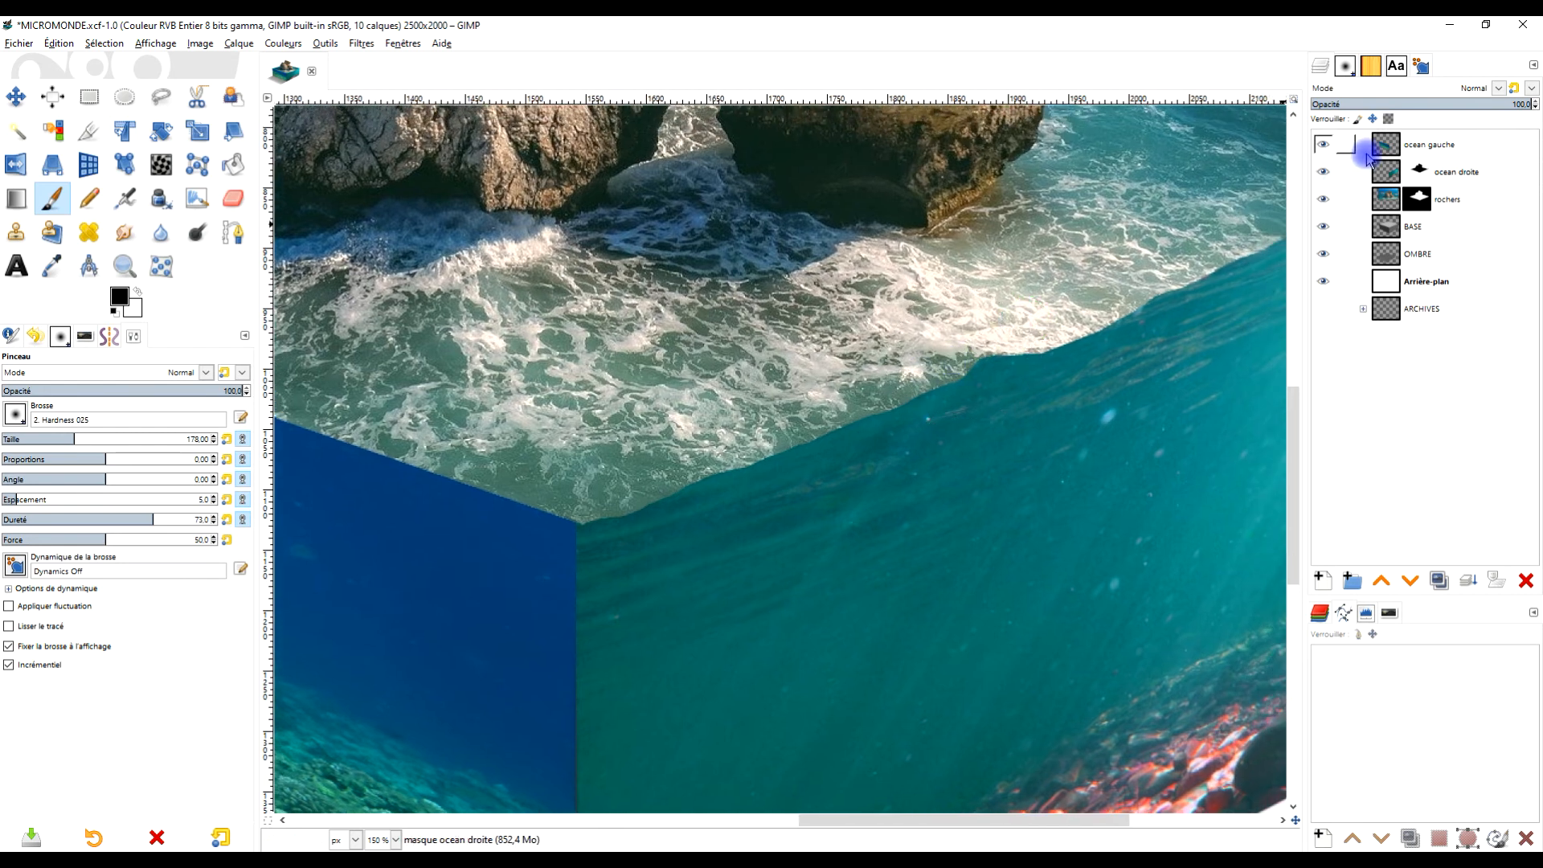
scroll(982, 448, "down", 2, "ctrl")
scroll(977, 438, "down", 3, "ctrl")
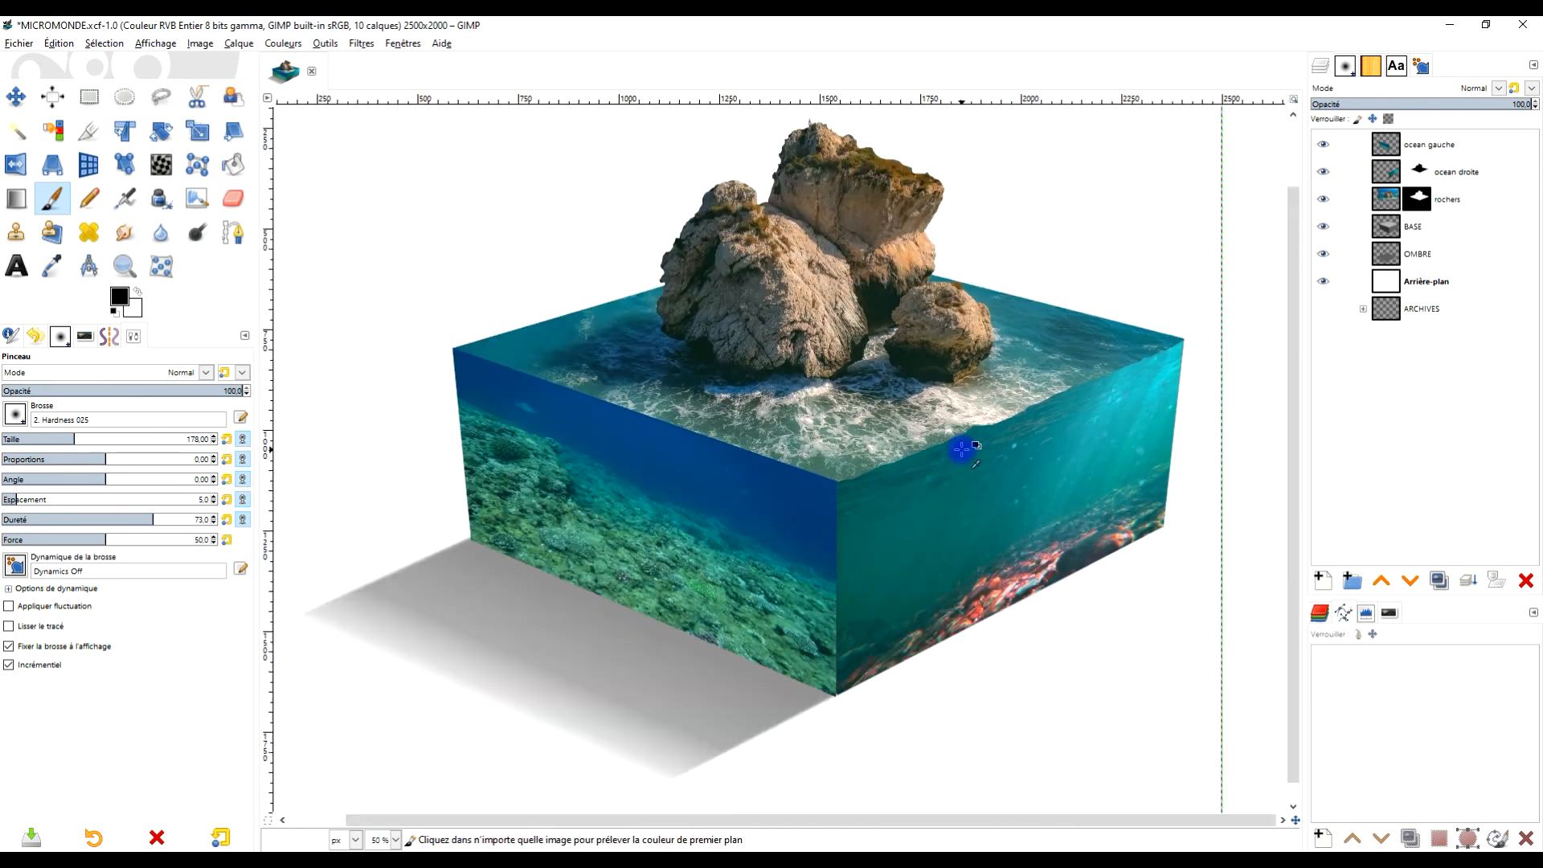
scroll(865, 491, "up", 2, "ctrl")
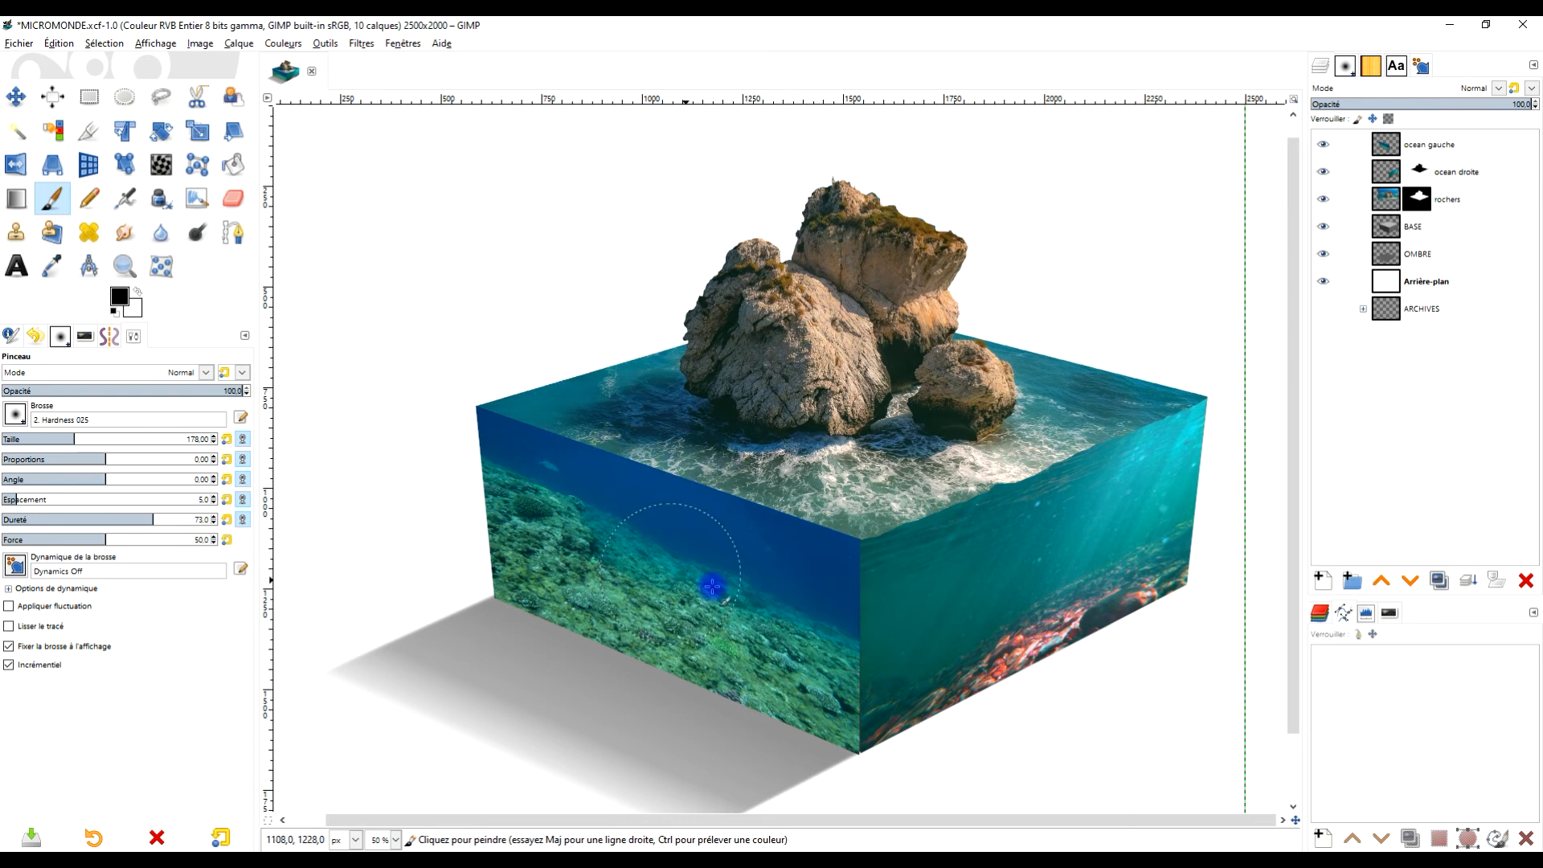
scroll(775, 544, "up", 2, "ctrl")
scroll(827, 544, "down", 1, "ctrl")
scroll(832, 540, "down", 2)
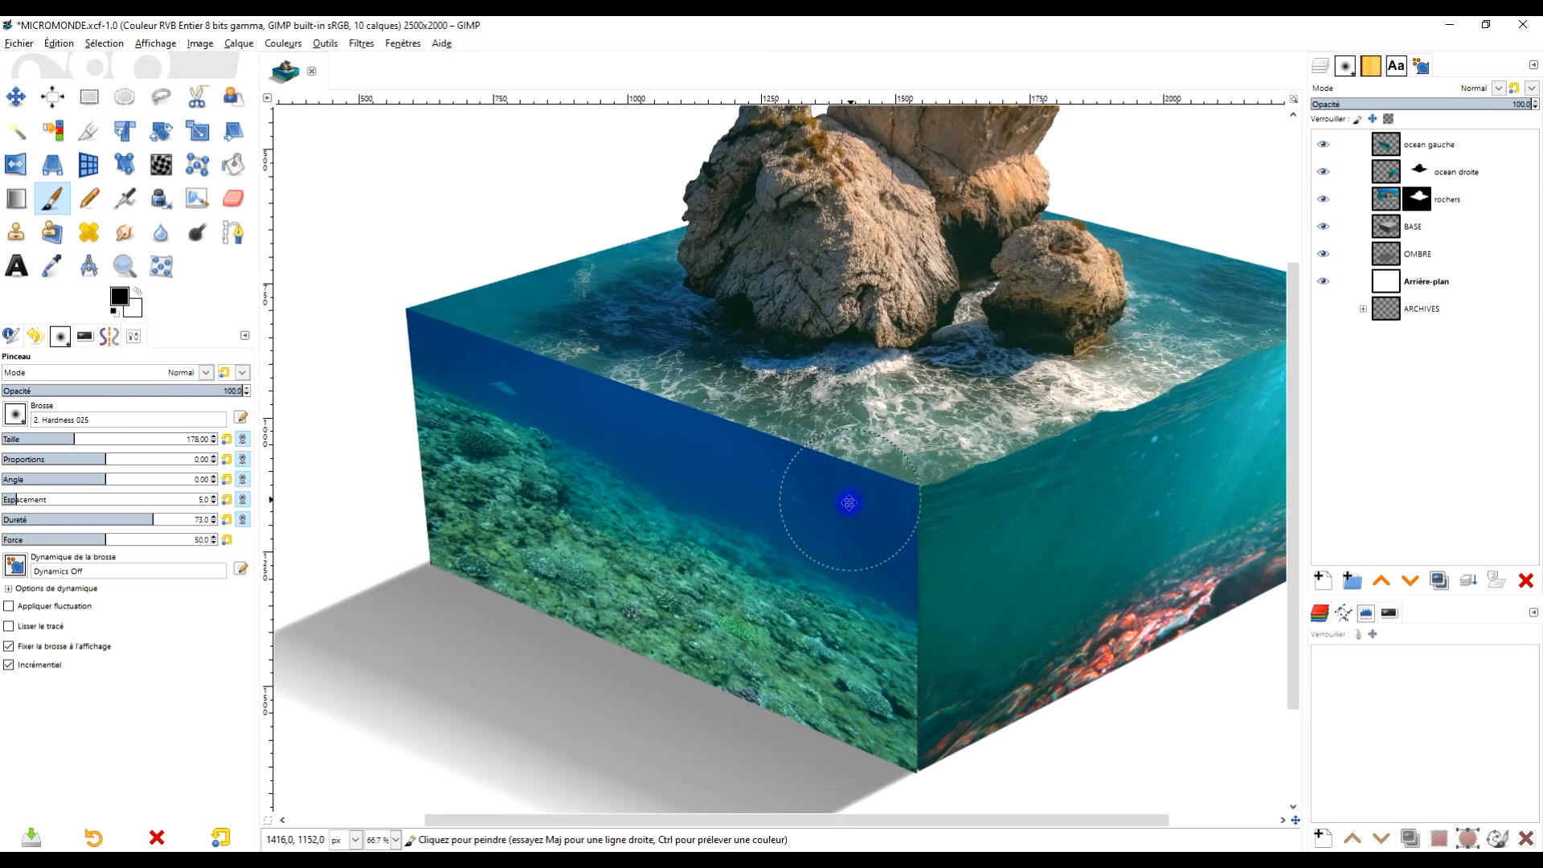
scroll(632, 451, "up", 1, "ctrl")
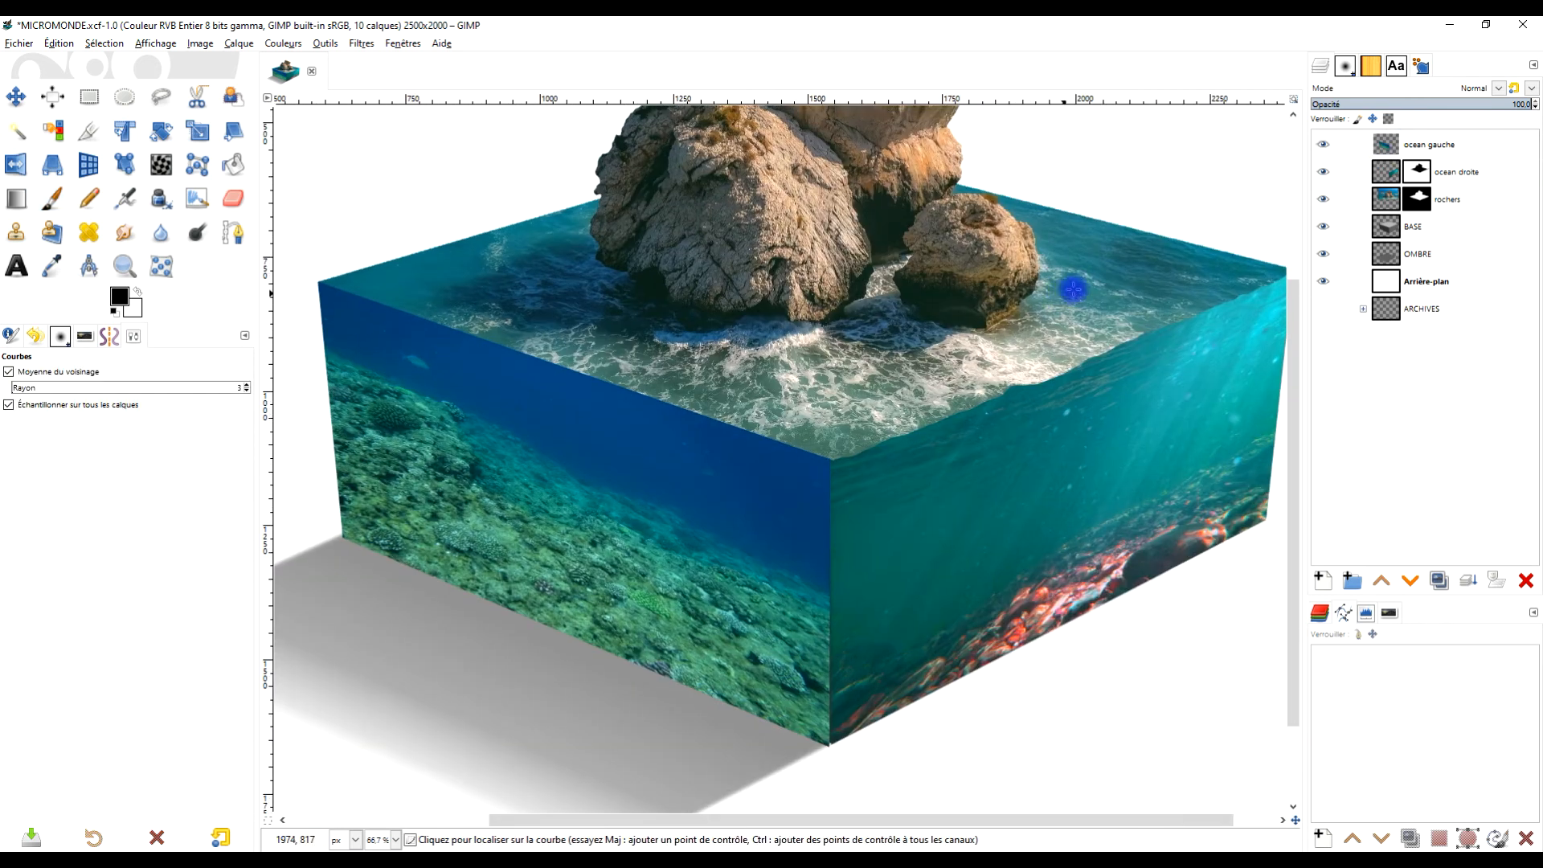
- Sample the right face's teal water near the front corner as foreground color and select the ocean gauche layer's alpha area
left_click(1387, 144)
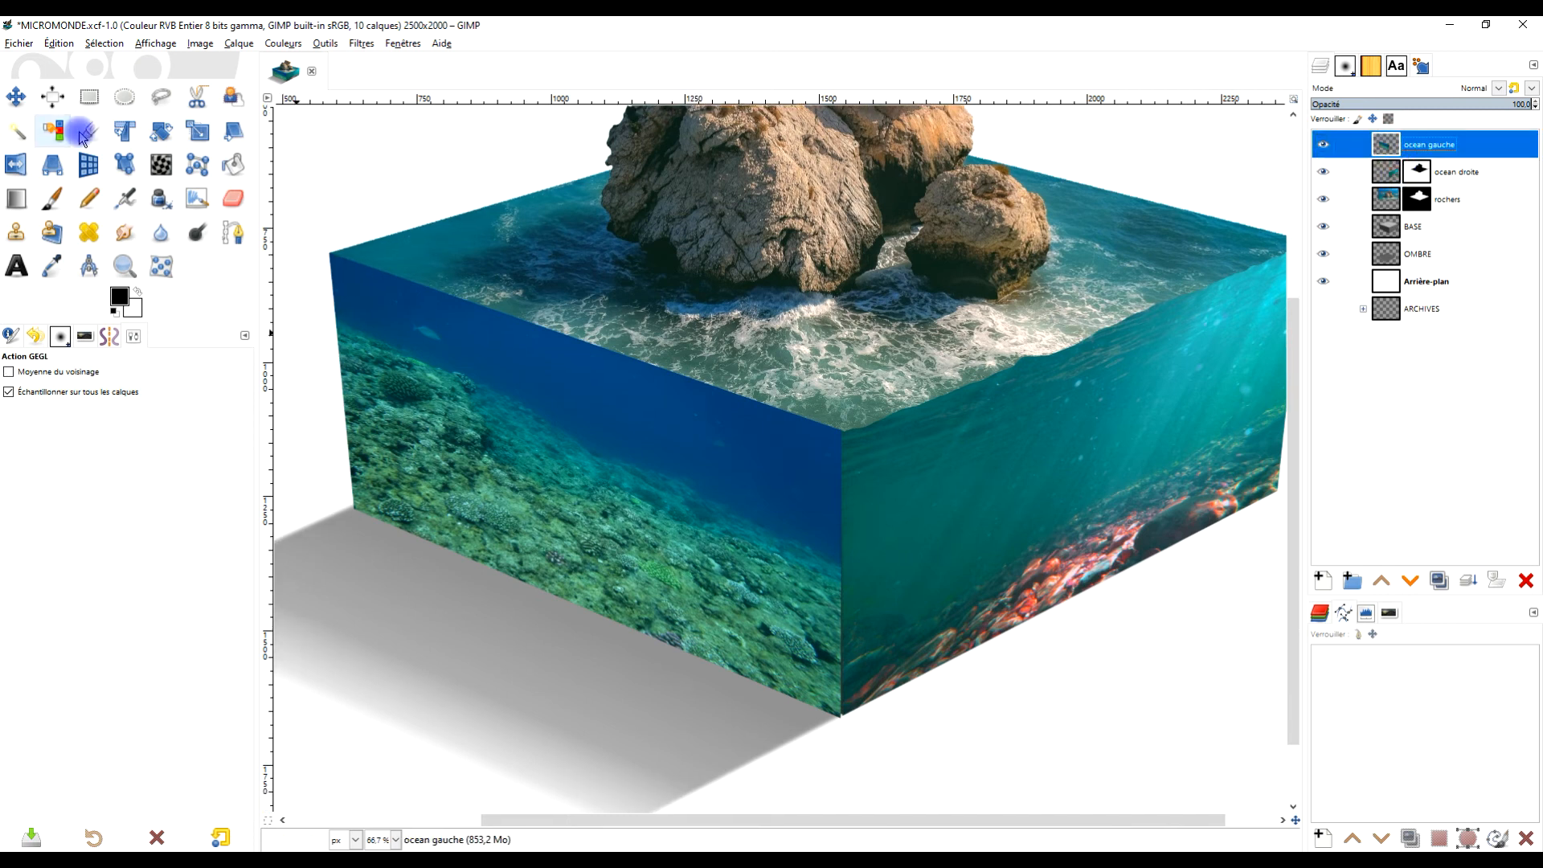
left_click(52, 266)
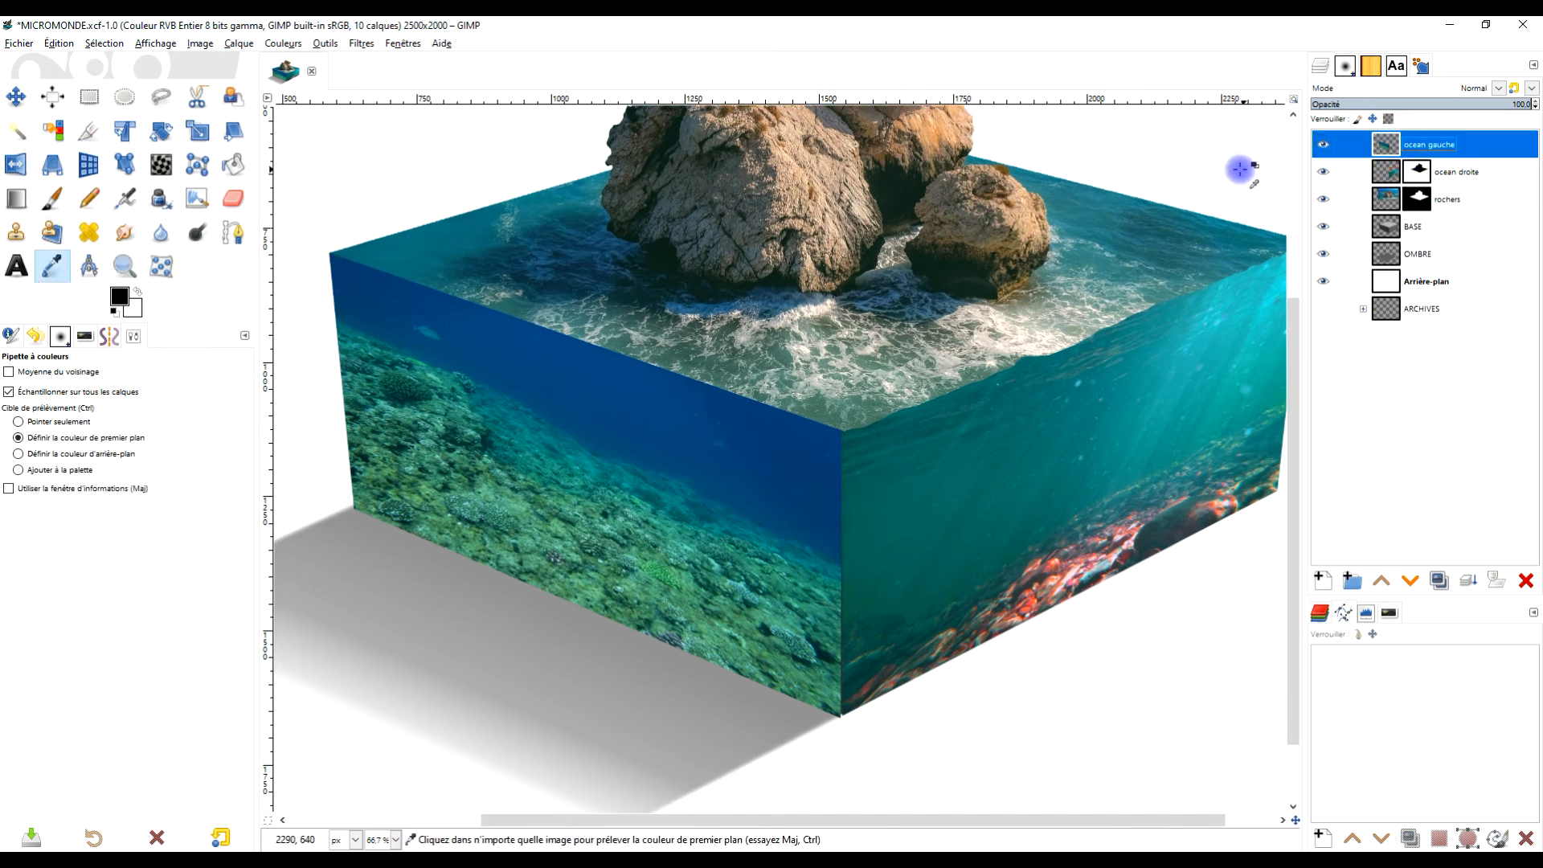
left_click(904, 458)
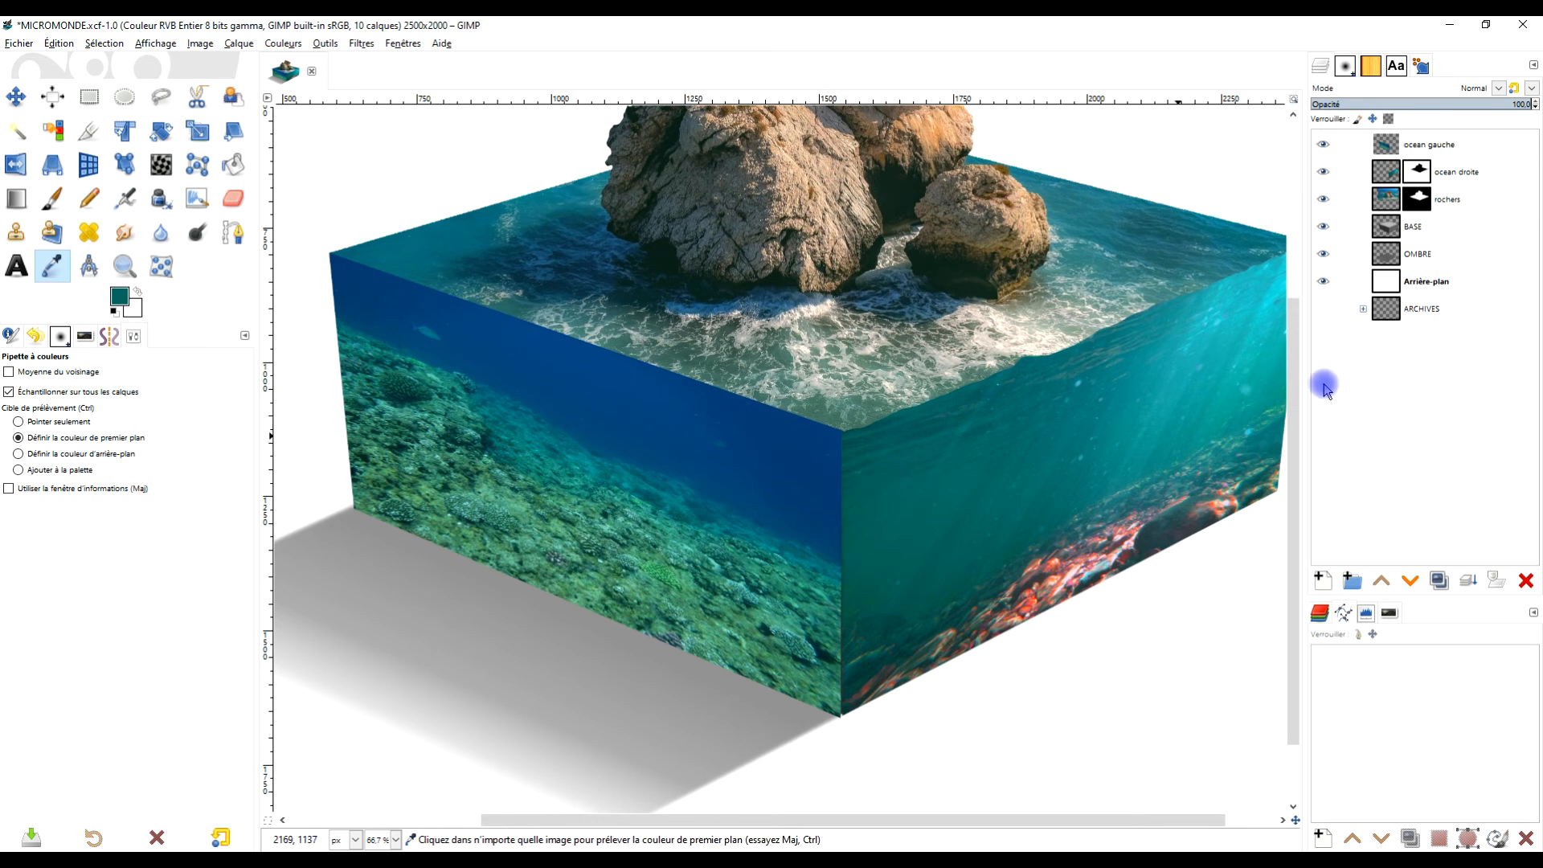
right_click(1383, 148)
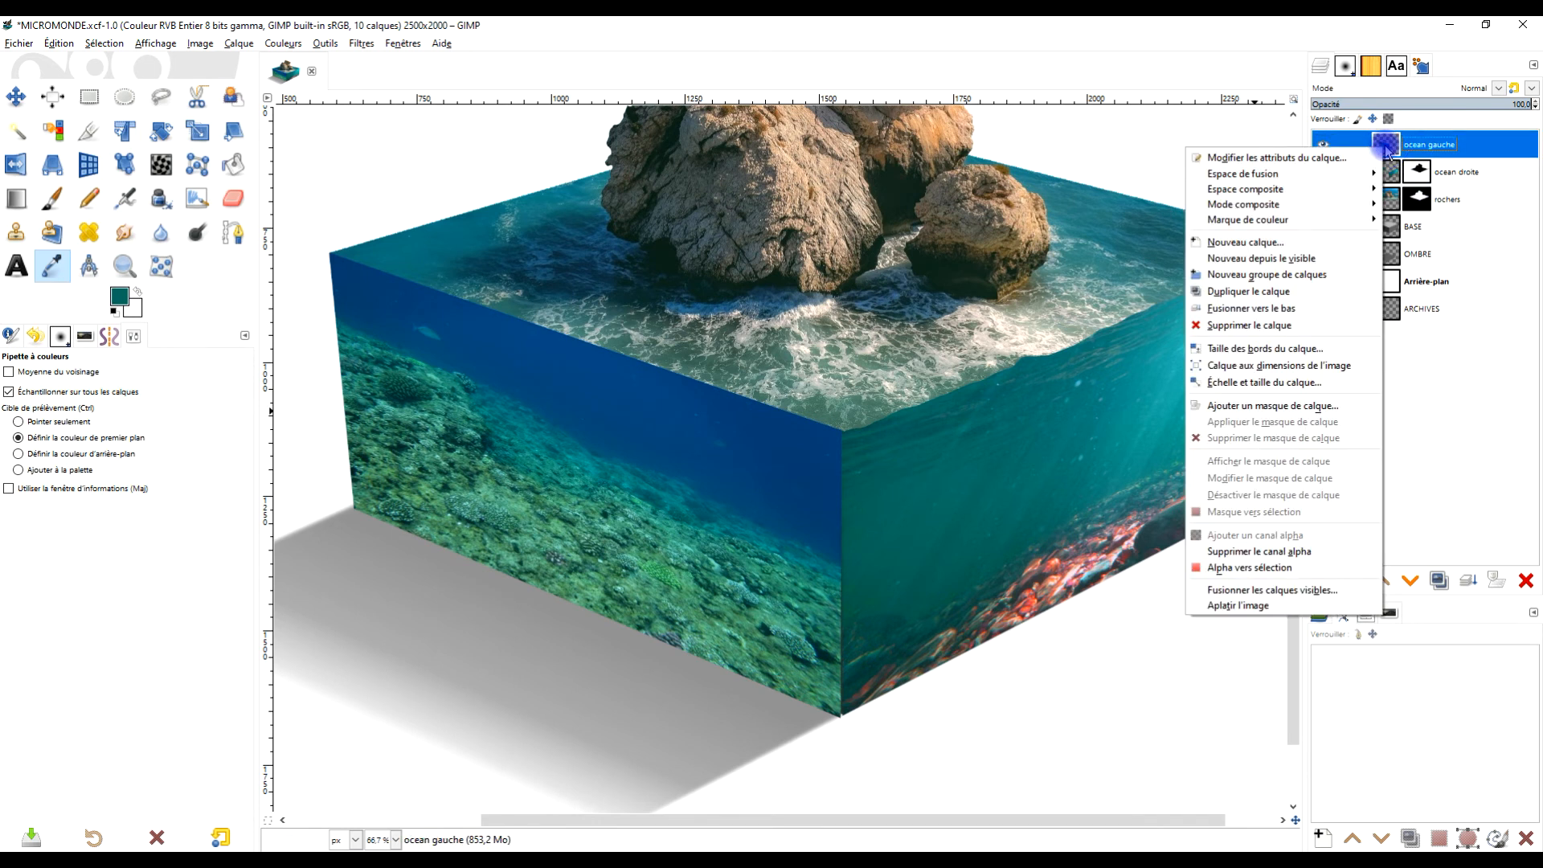
left_click(1266, 568)
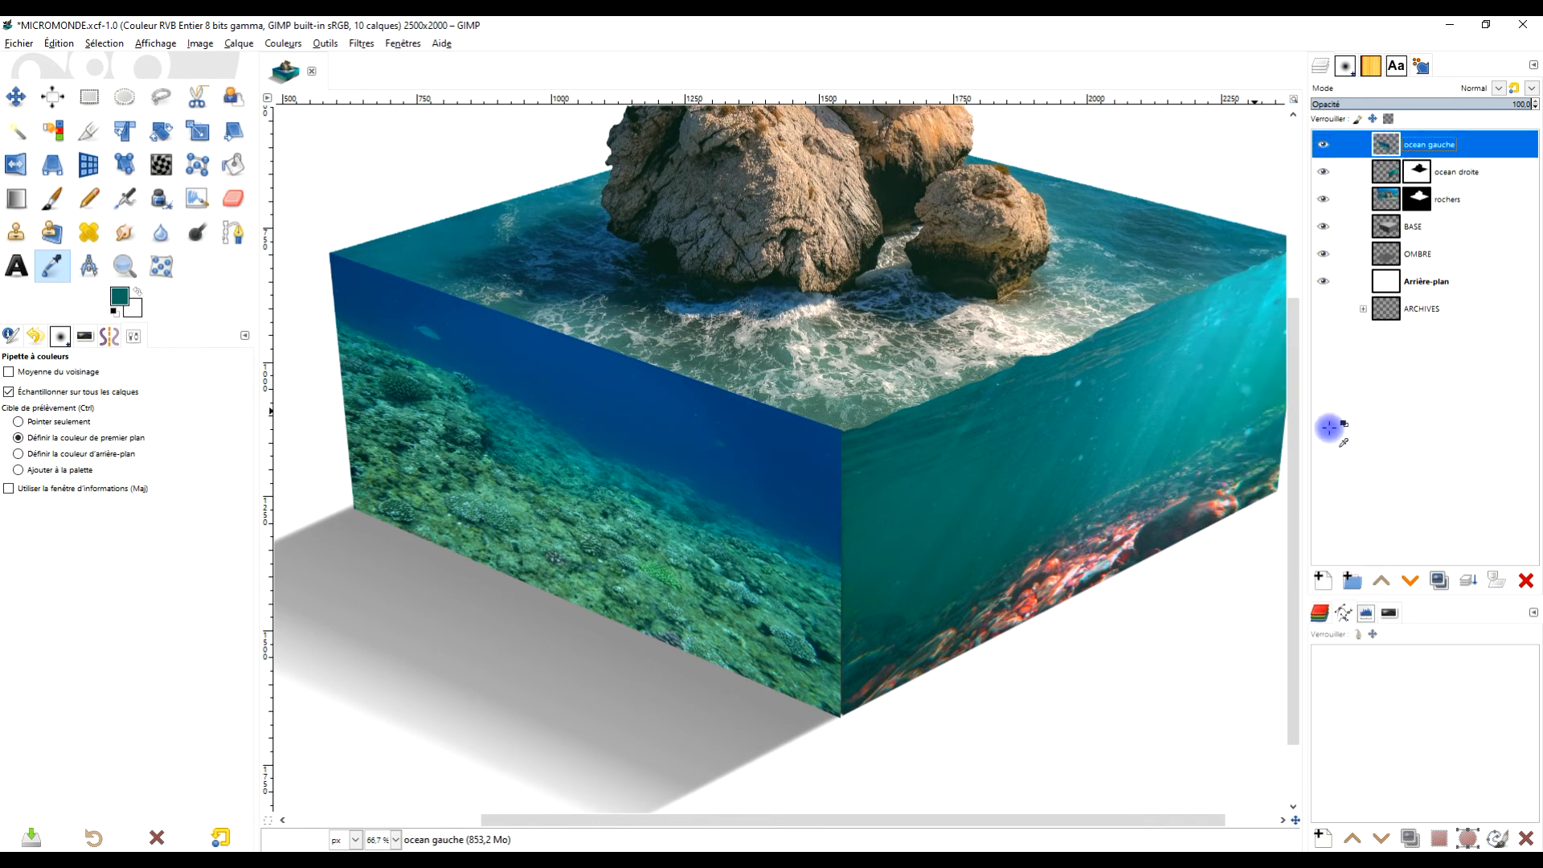
- Create a transparent layer named couleur, fill the selection with the foreground color, and set its blend mode to Fusion de grain
left_click(1322, 581)
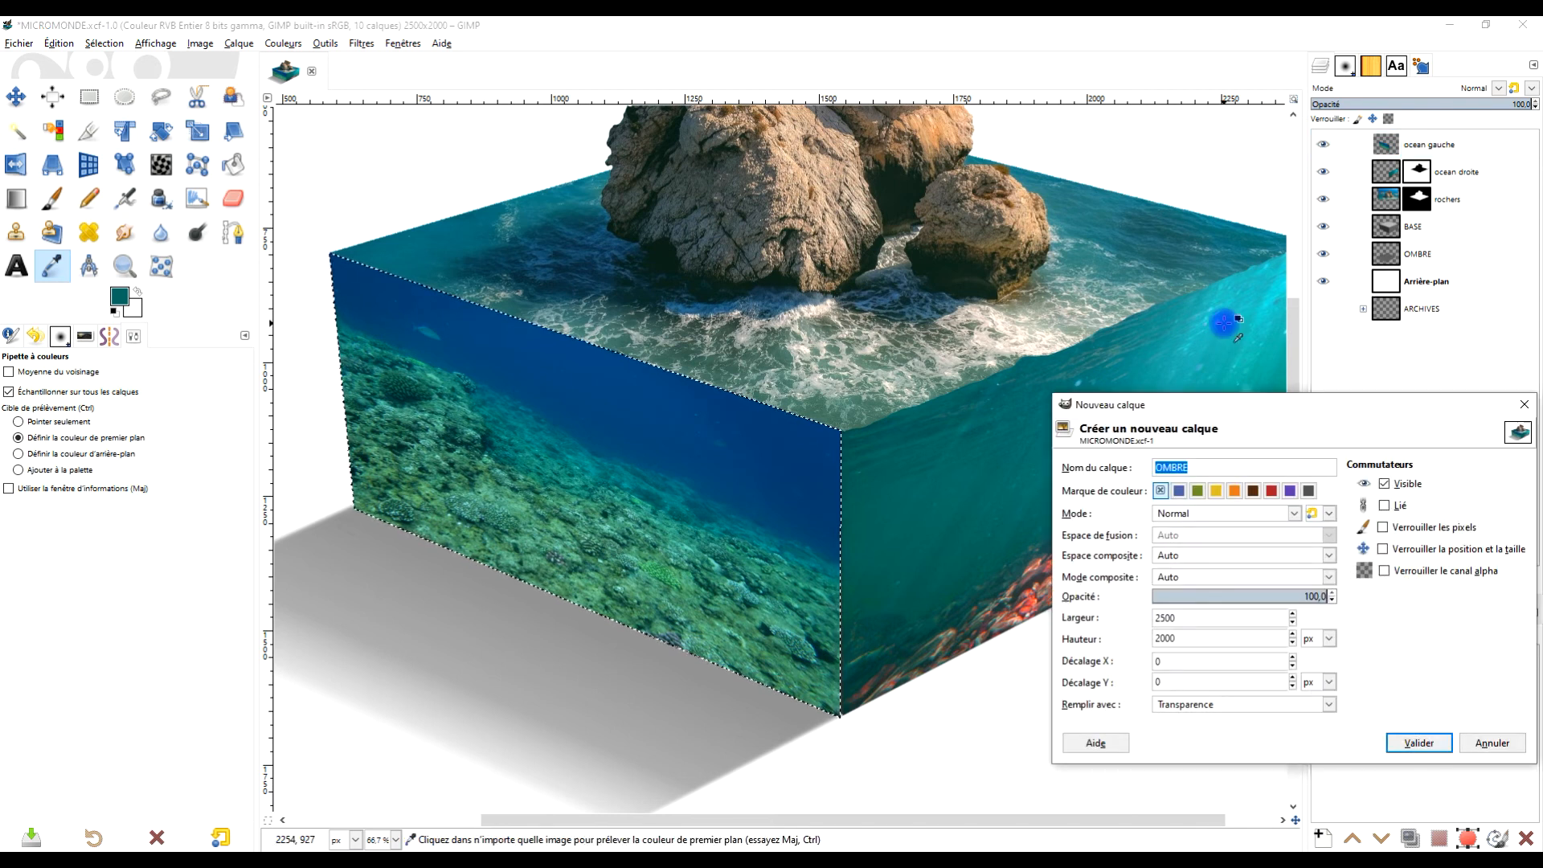
type("couleur")
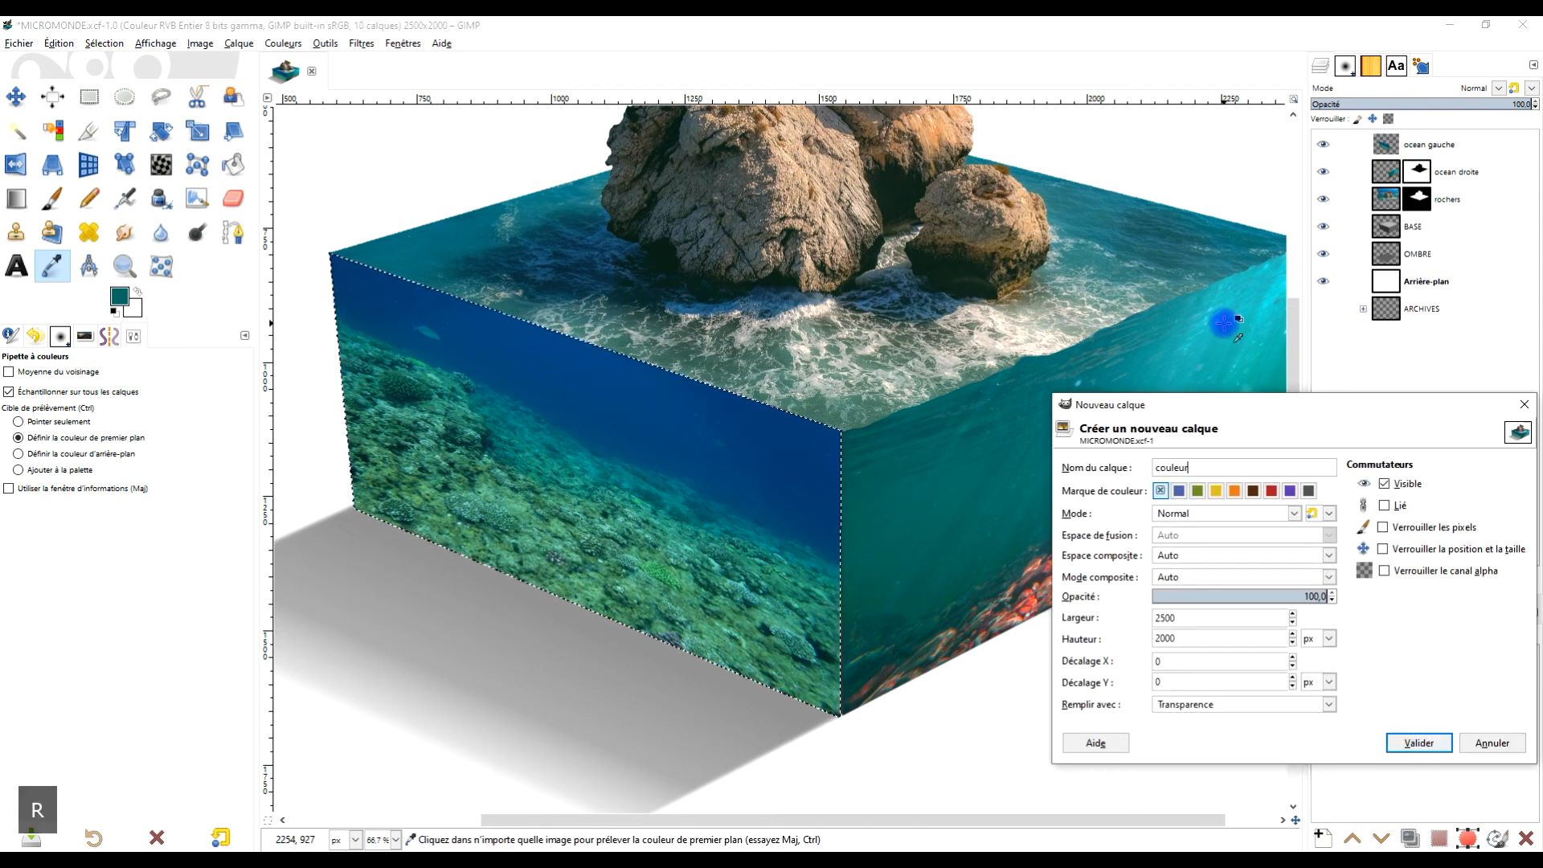
left_click(1418, 741)
left_click_drag(119, 297, 745, 258)
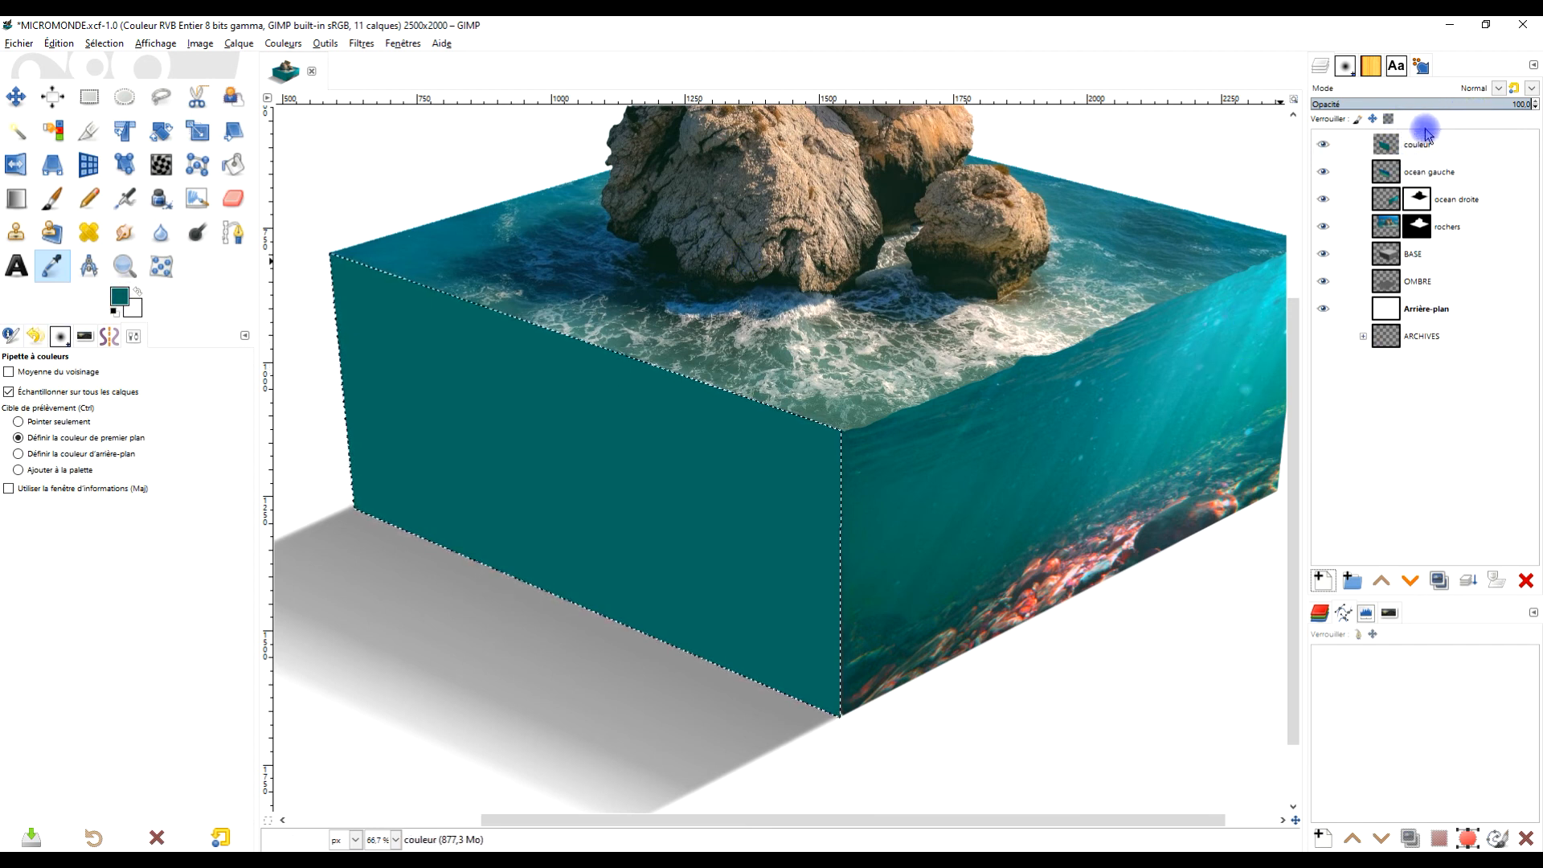
left_click(1462, 90)
left_click(1377, 620)
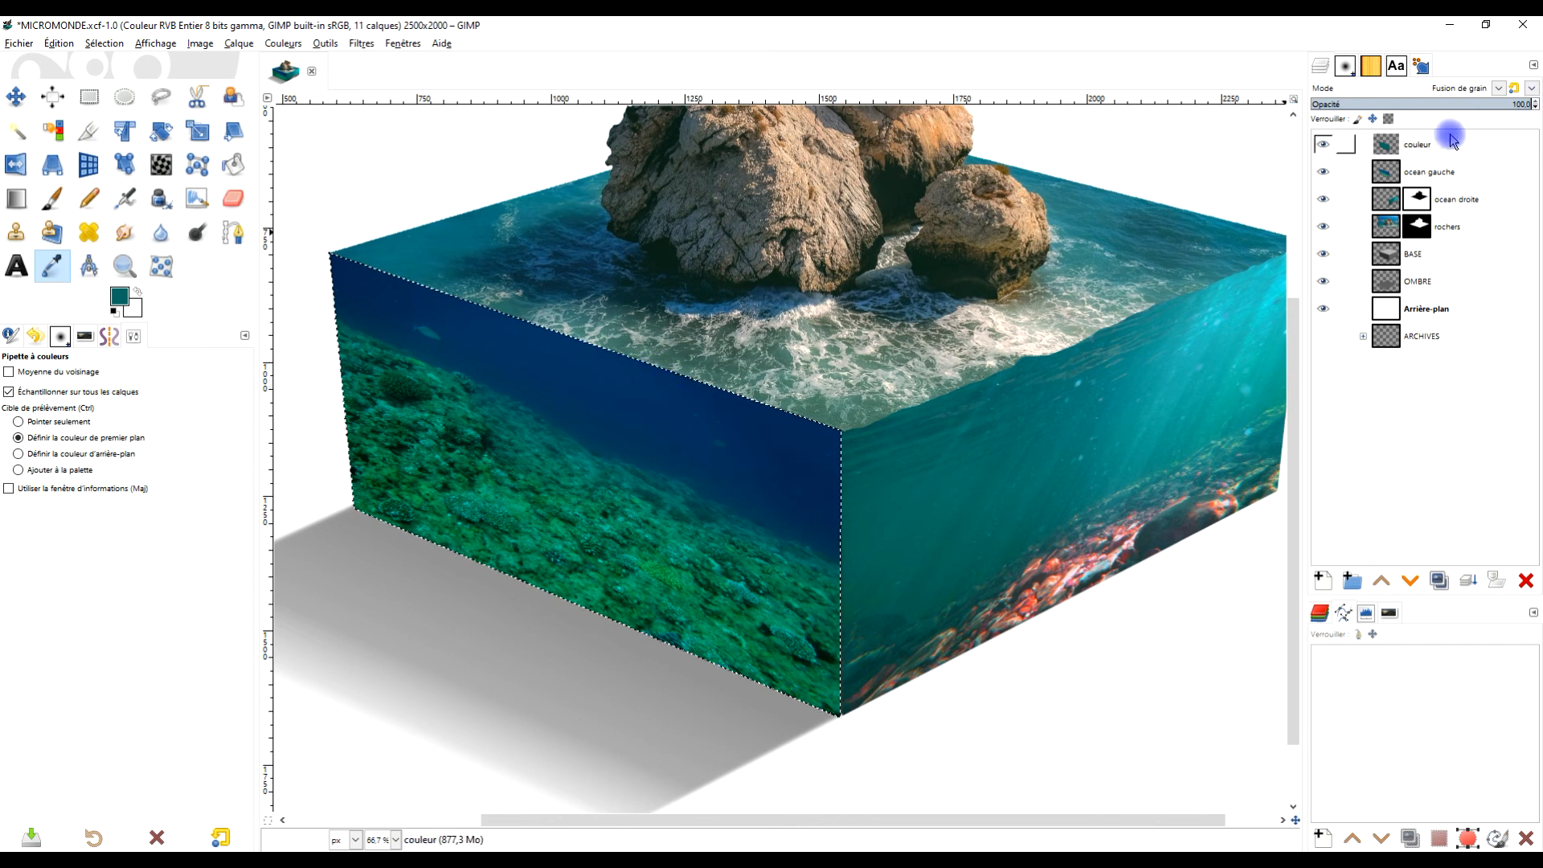
- Desaturate the ocean gauche layer with the Moyenne (intensité TSL) mode, comparing it in preview with Luminosité (TSL) and Luma
left_click(1395, 171)
left_click(282, 43)
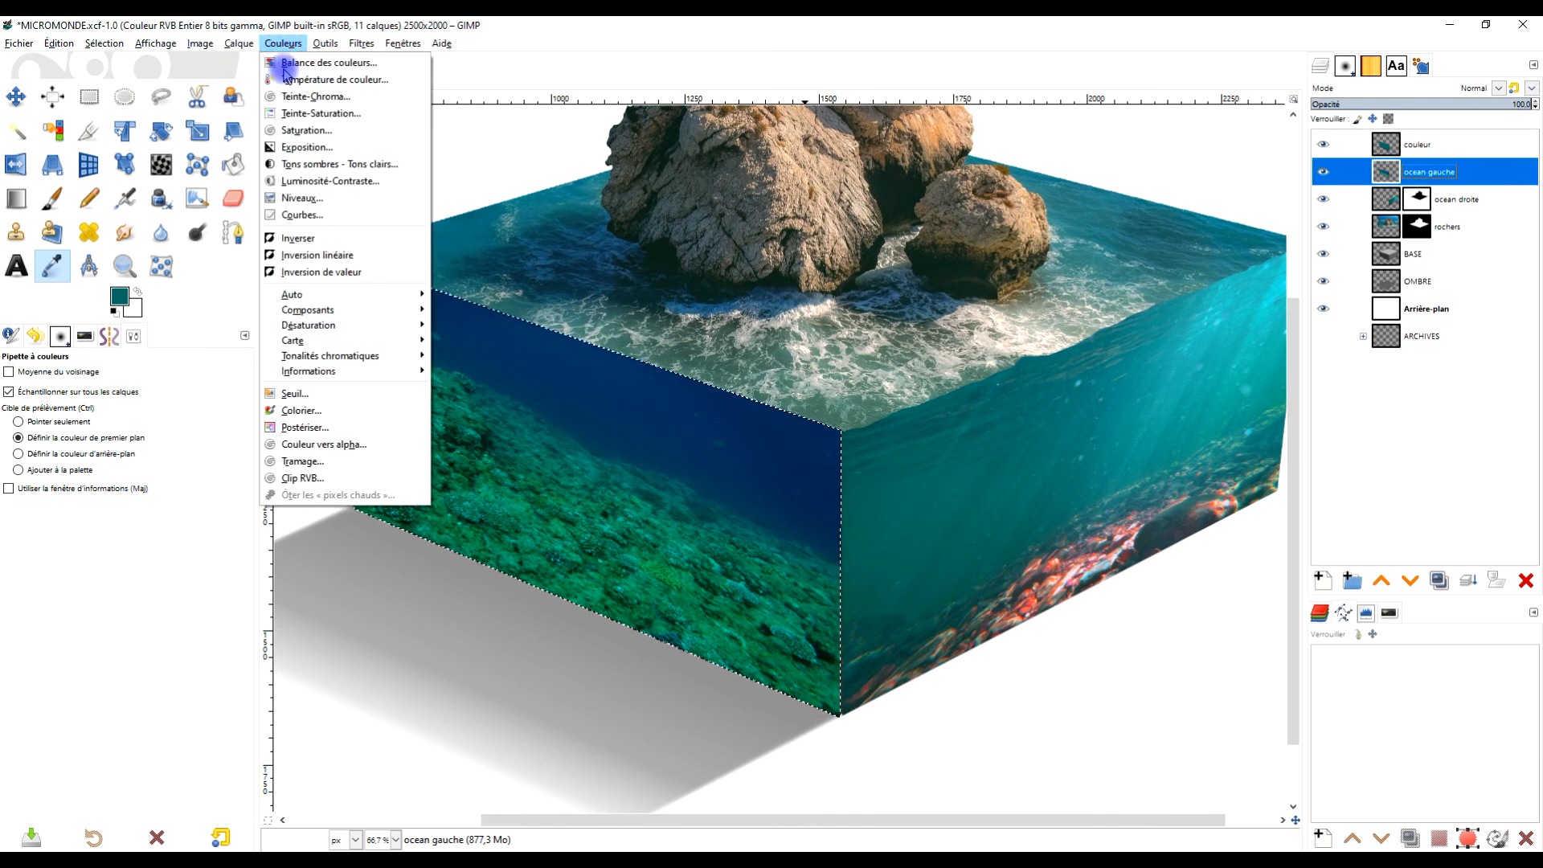
left_click(501, 342)
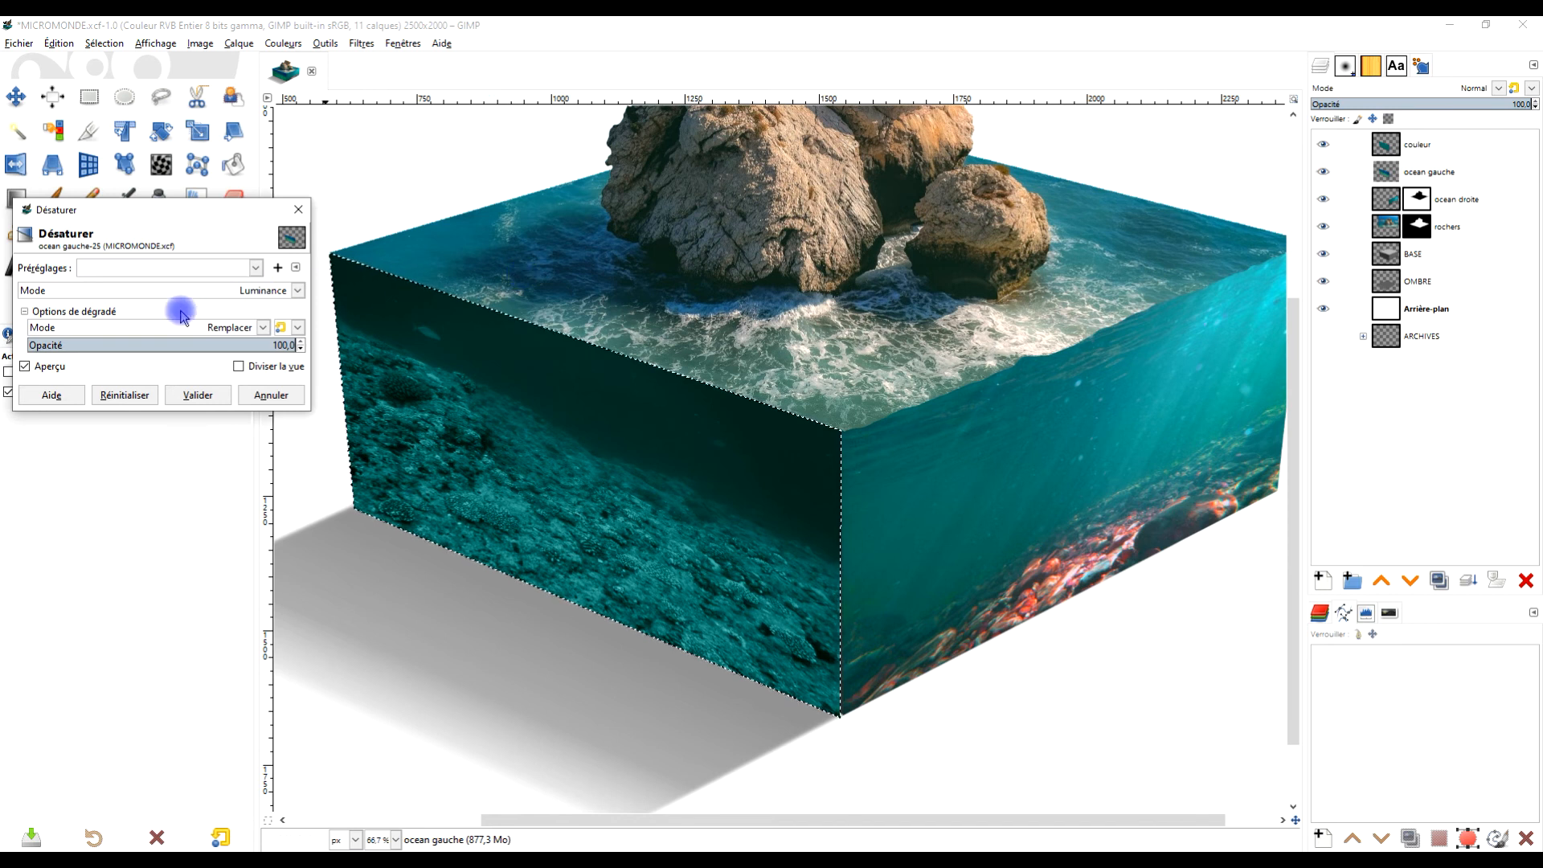
left_click(161, 290)
left_click(97, 365)
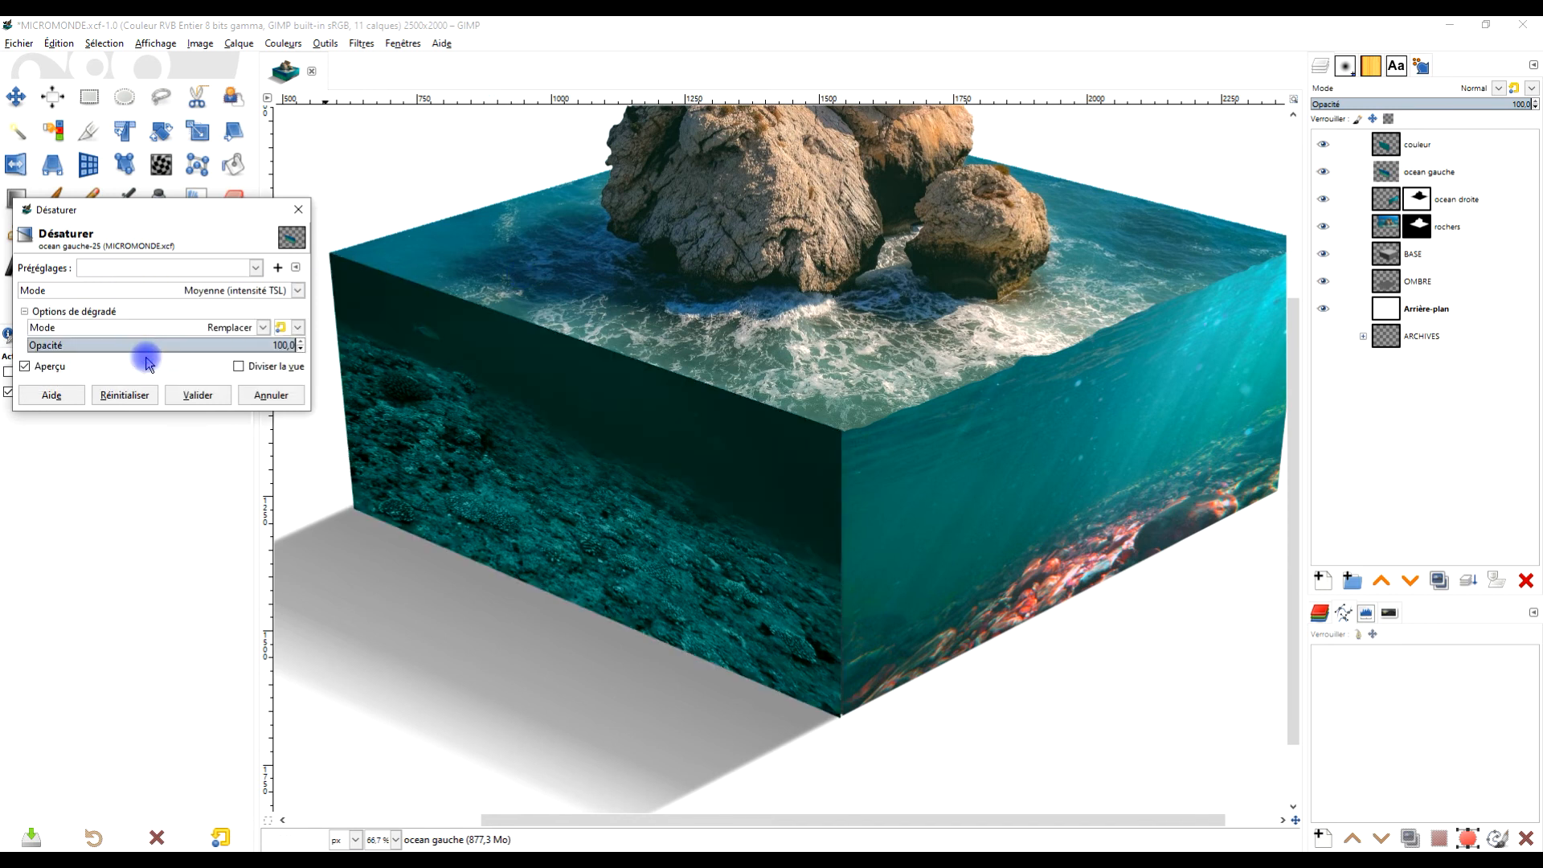
left_click(173, 291)
left_click(157, 349)
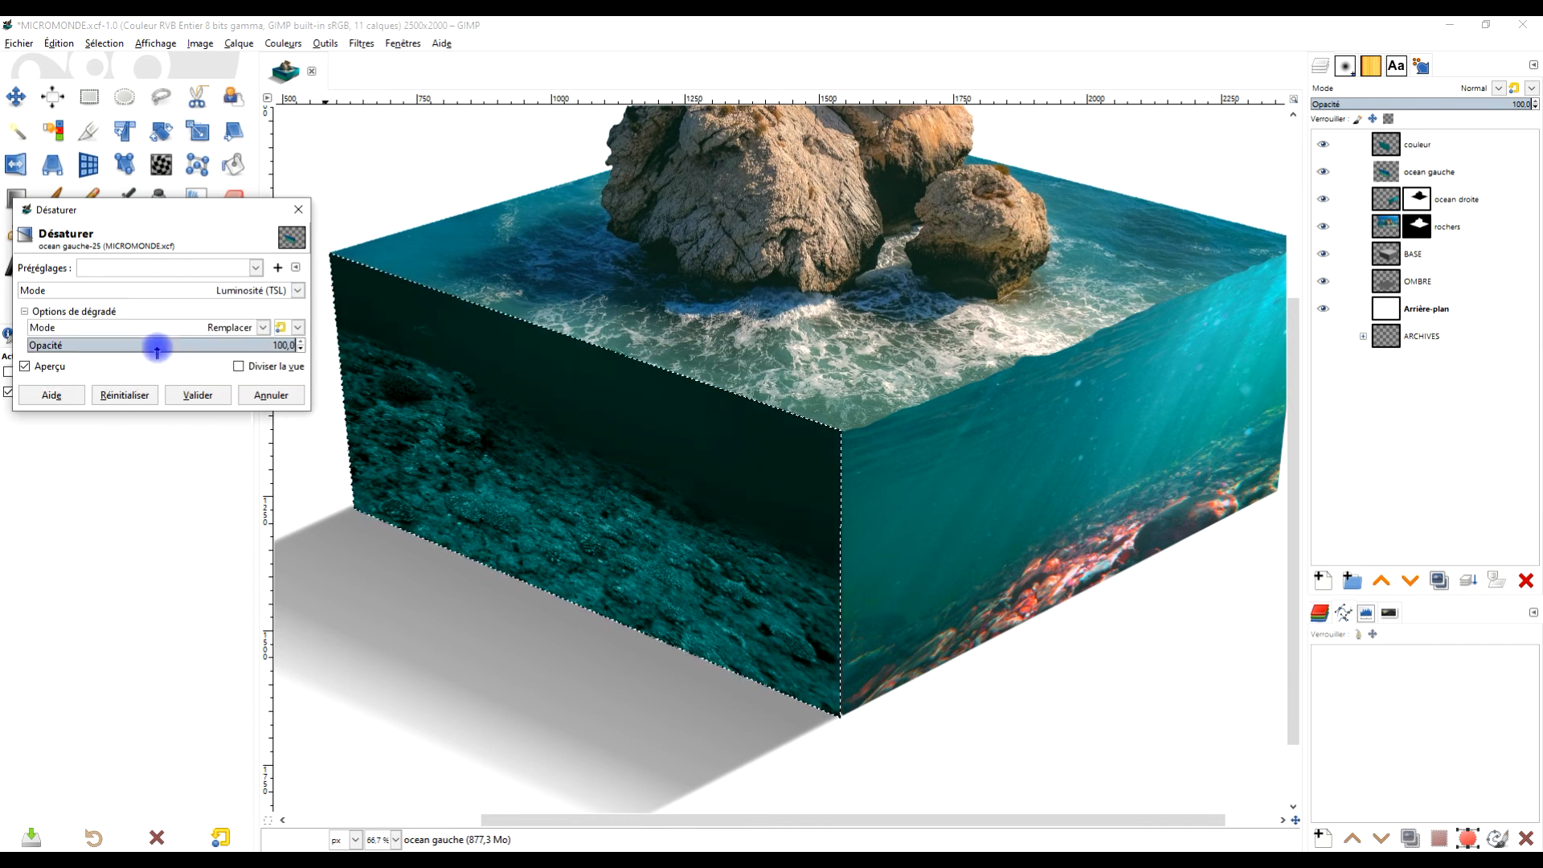
left_click(173, 291)
left_click(160, 329)
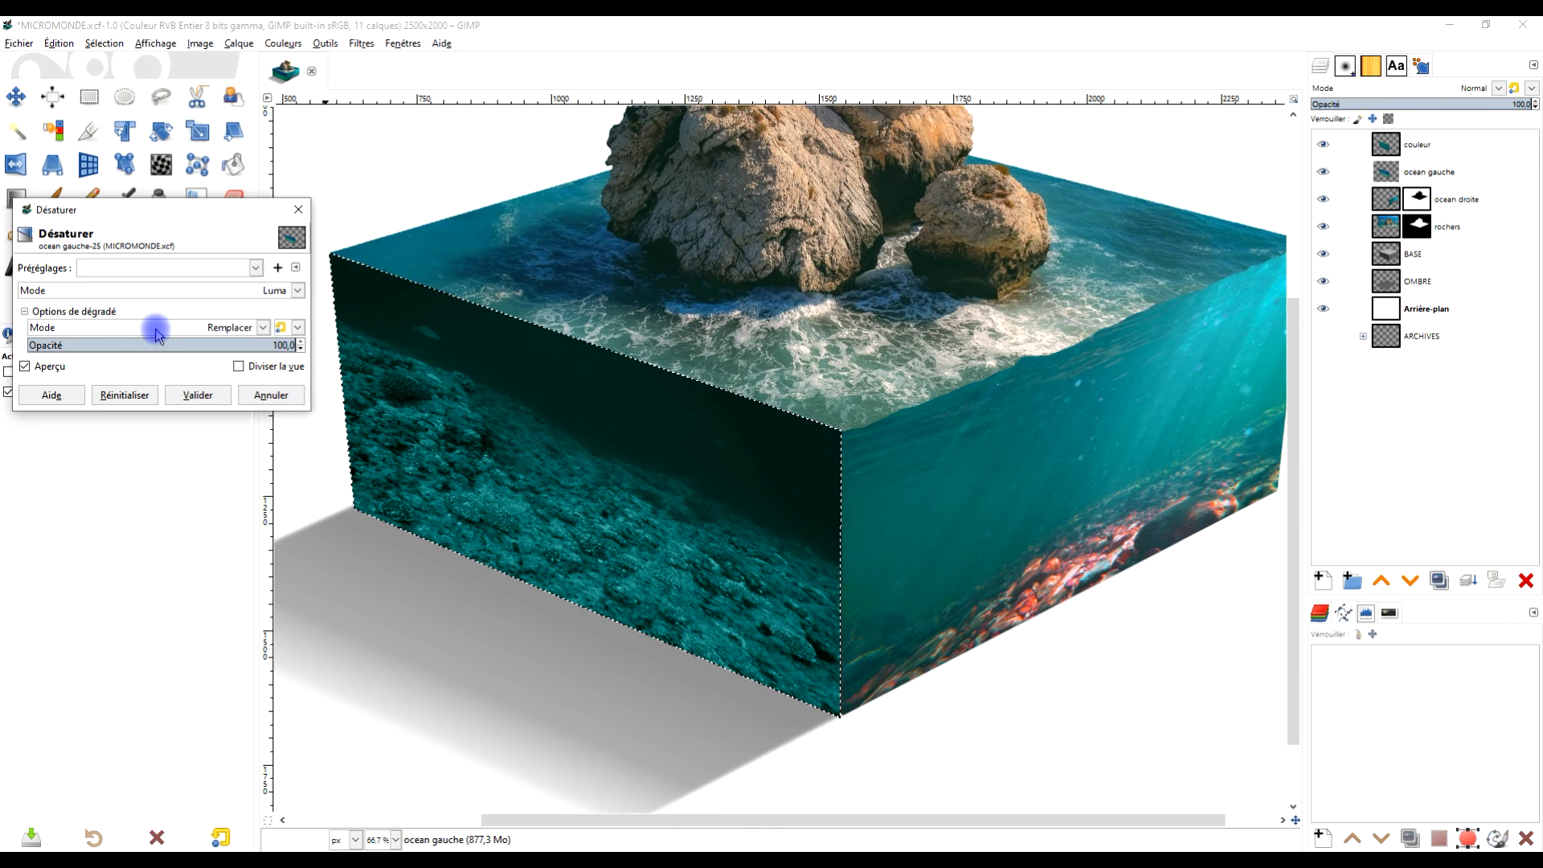
left_click(177, 290)
left_click(160, 362)
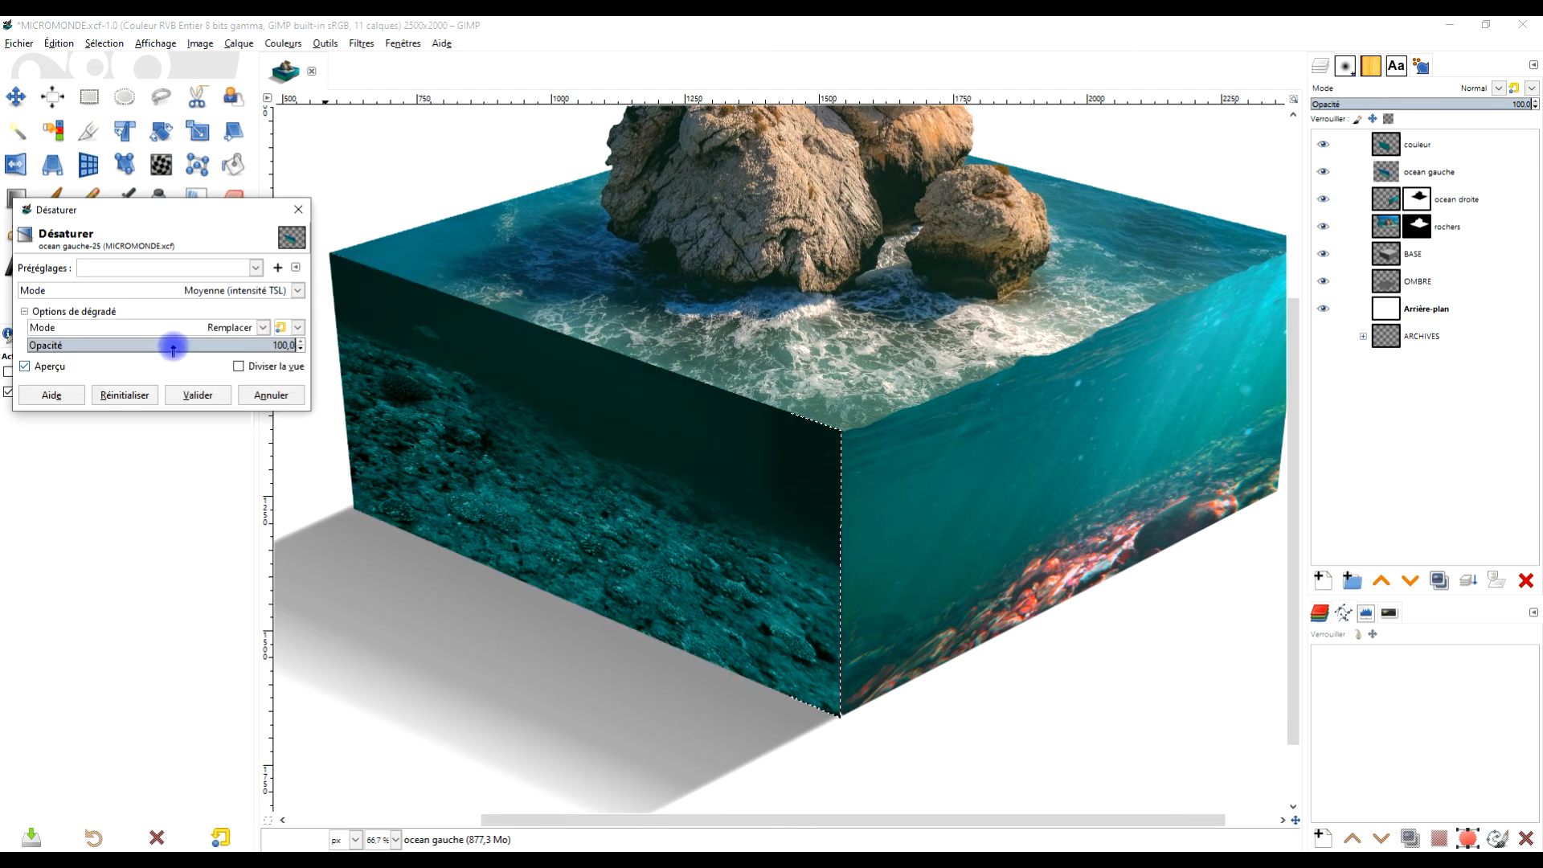
left_click(184, 396)
- Try the couleur layer at 81.1 opacity and in Normal mode, and return it to Fusion de grain at 100 opacity
left_click(1454, 145)
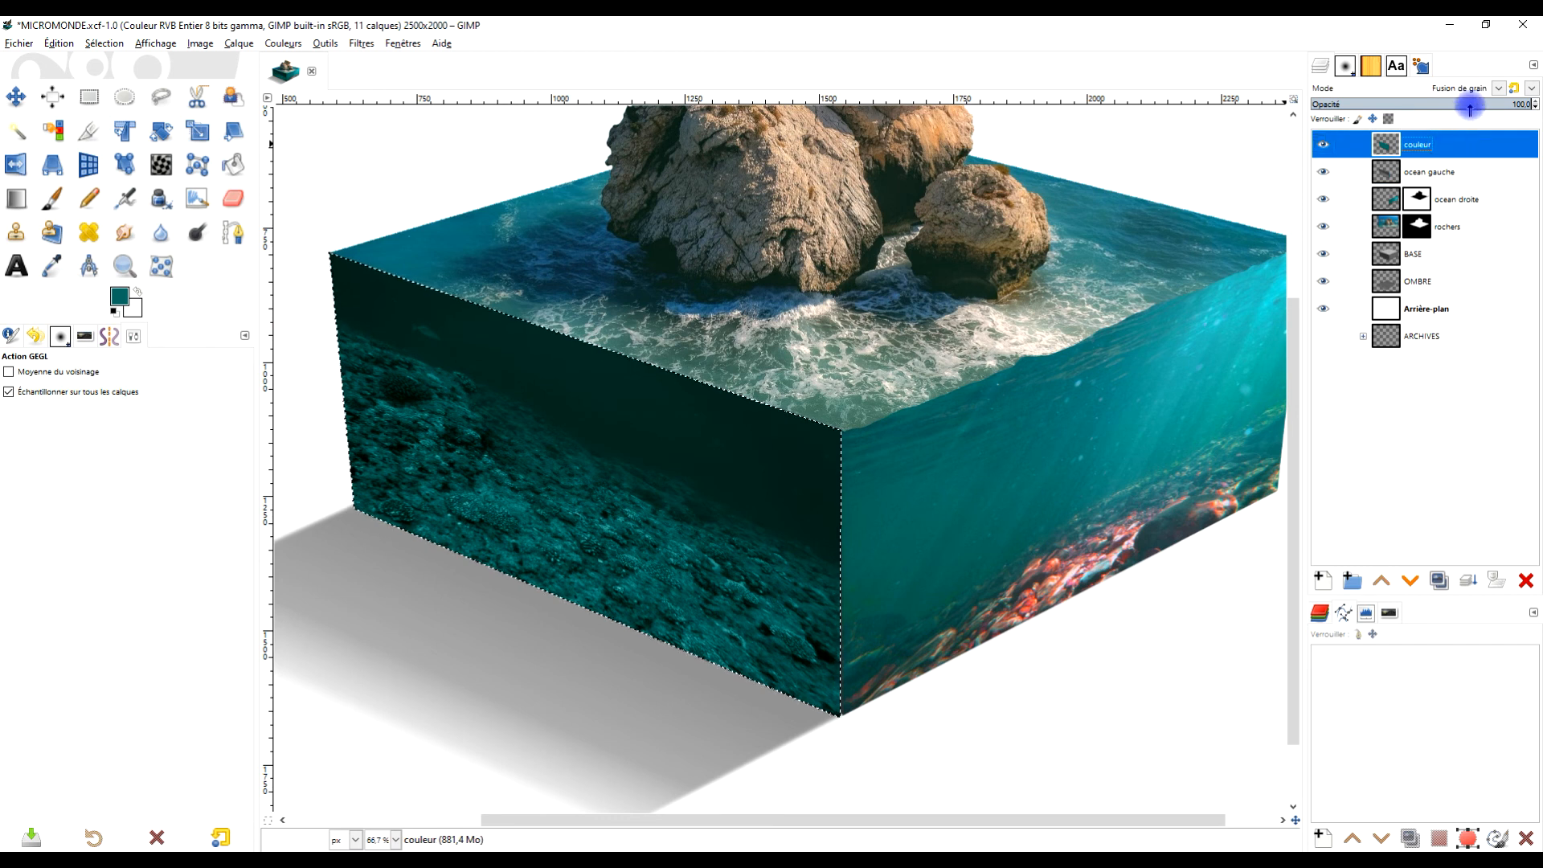
left_click(1499, 88)
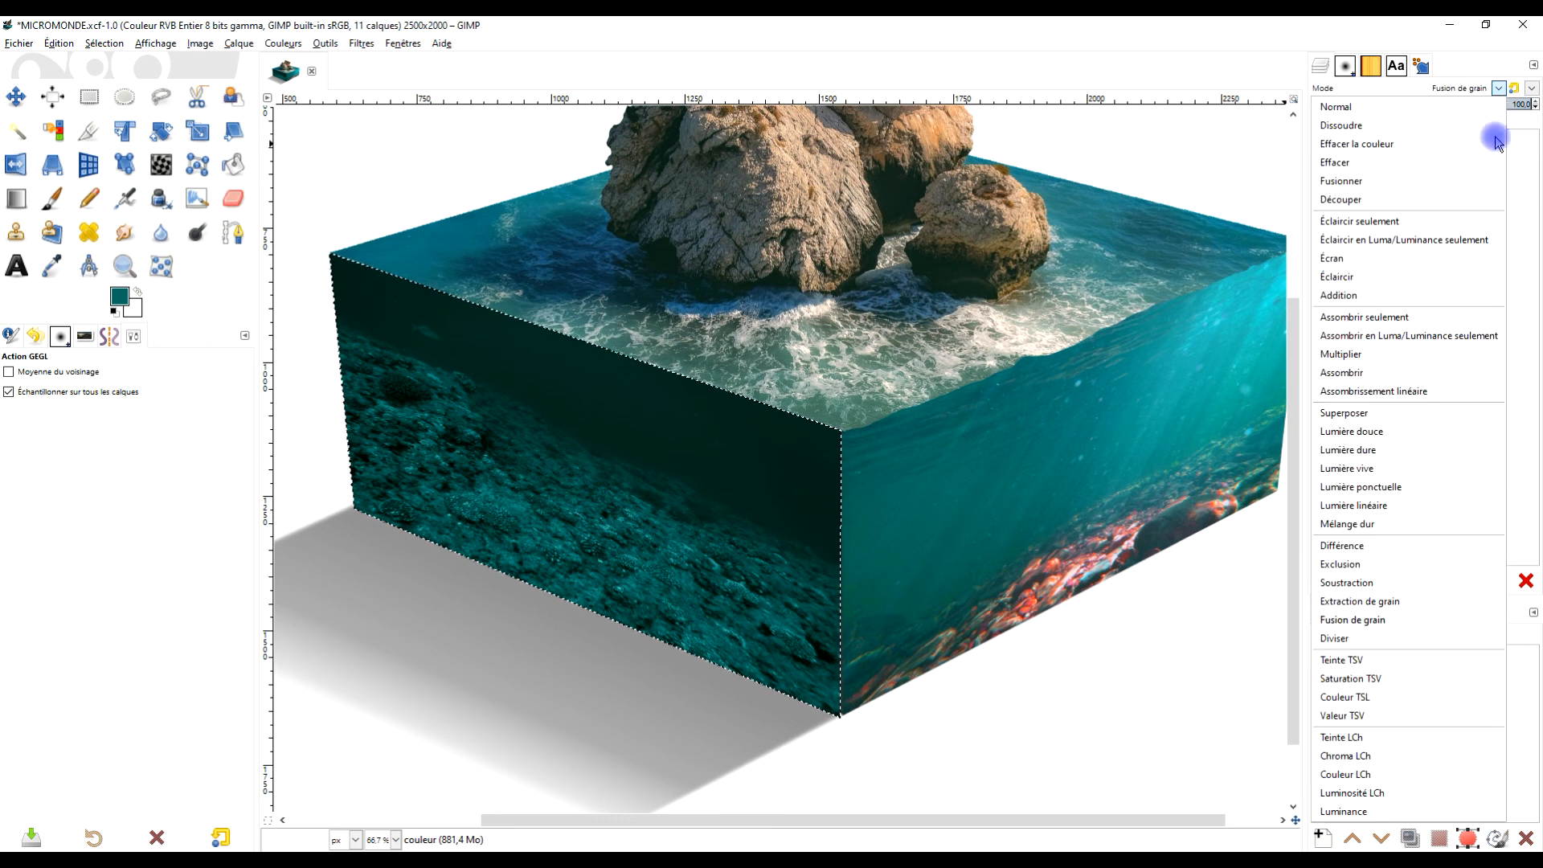
left_click(1388, 622)
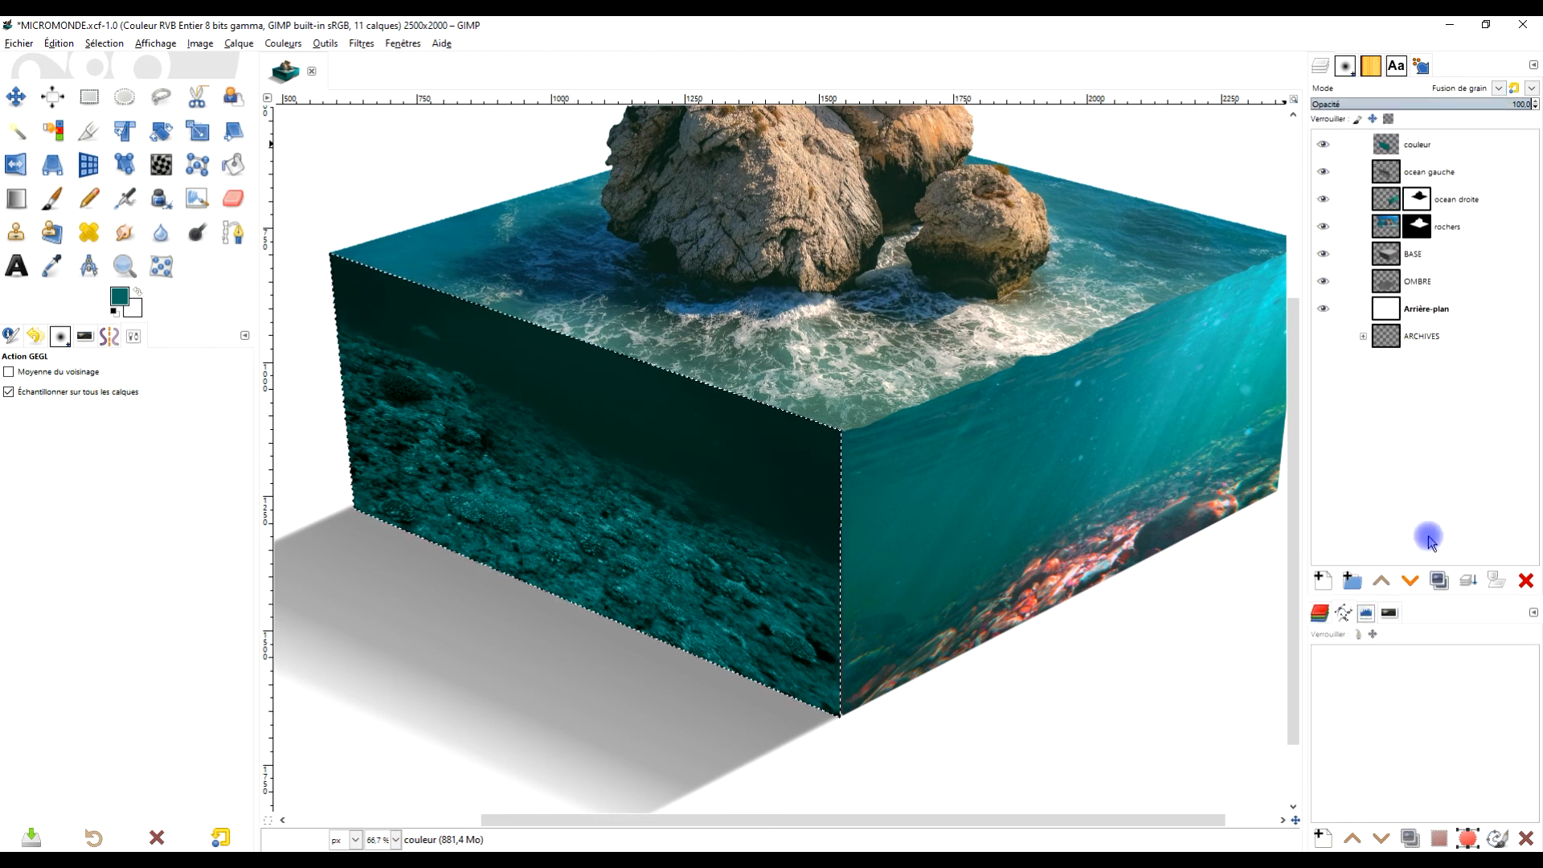
left_click_drag(1501, 103, 1447, 123)
left_click(1499, 88)
left_click(1464, 111)
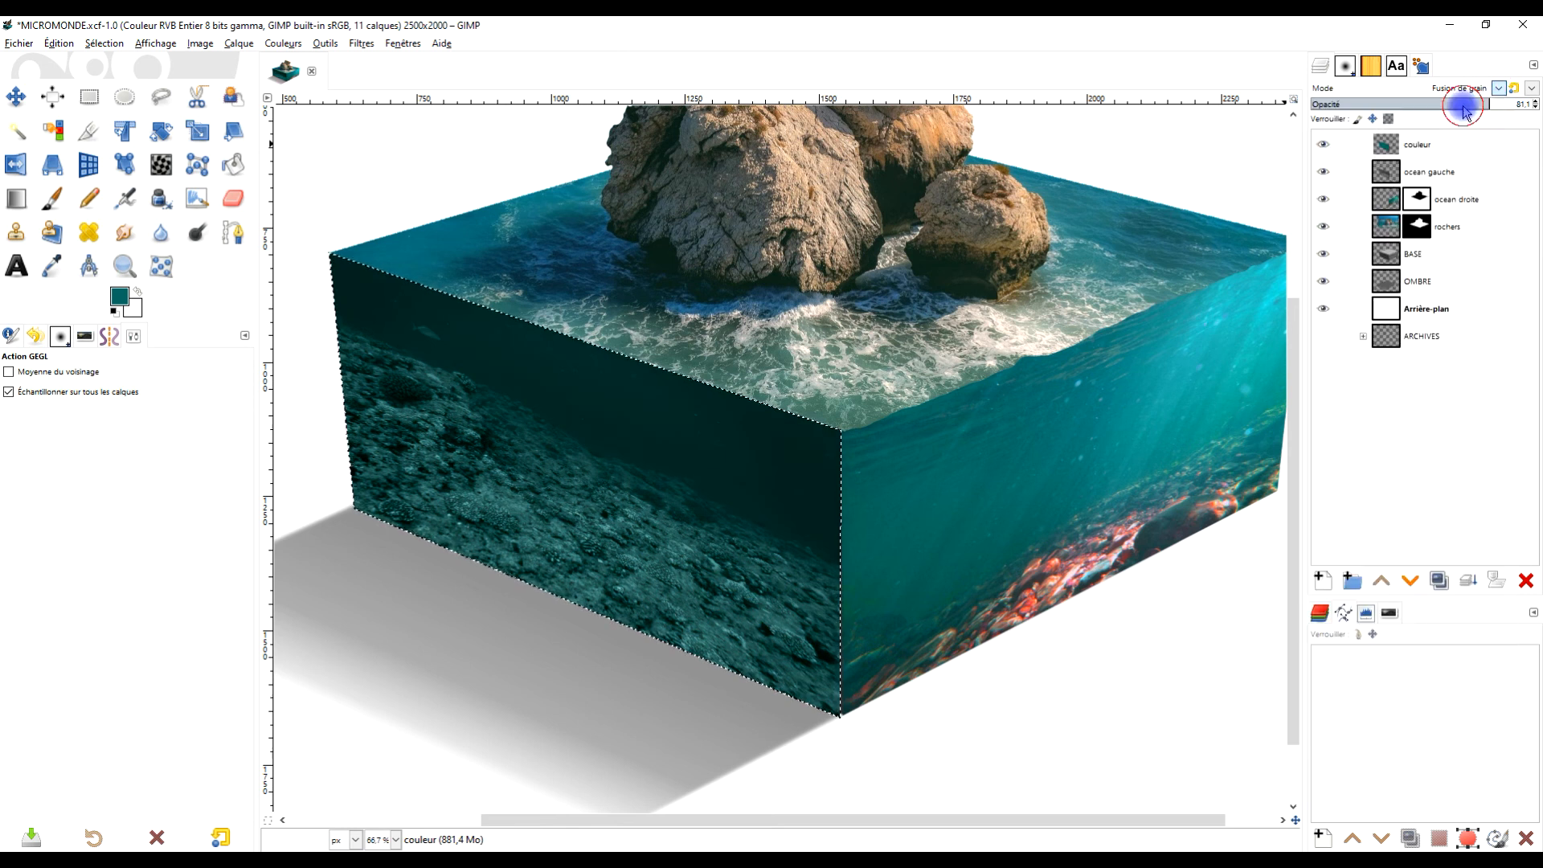
left_click(1499, 89)
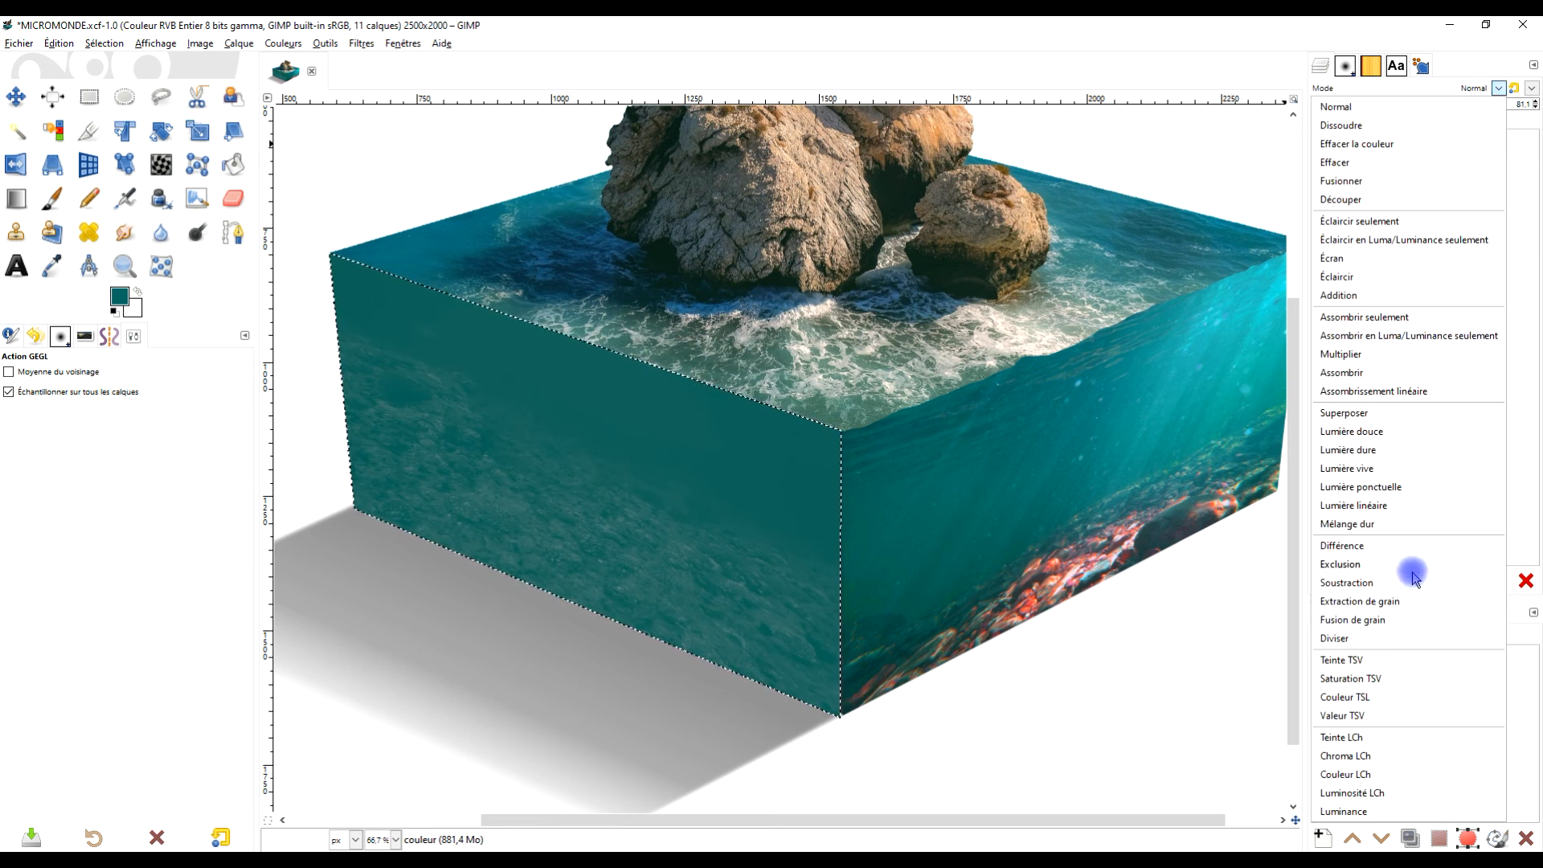
left_click(1414, 621)
left_click_drag(1499, 104, 1535, 103)
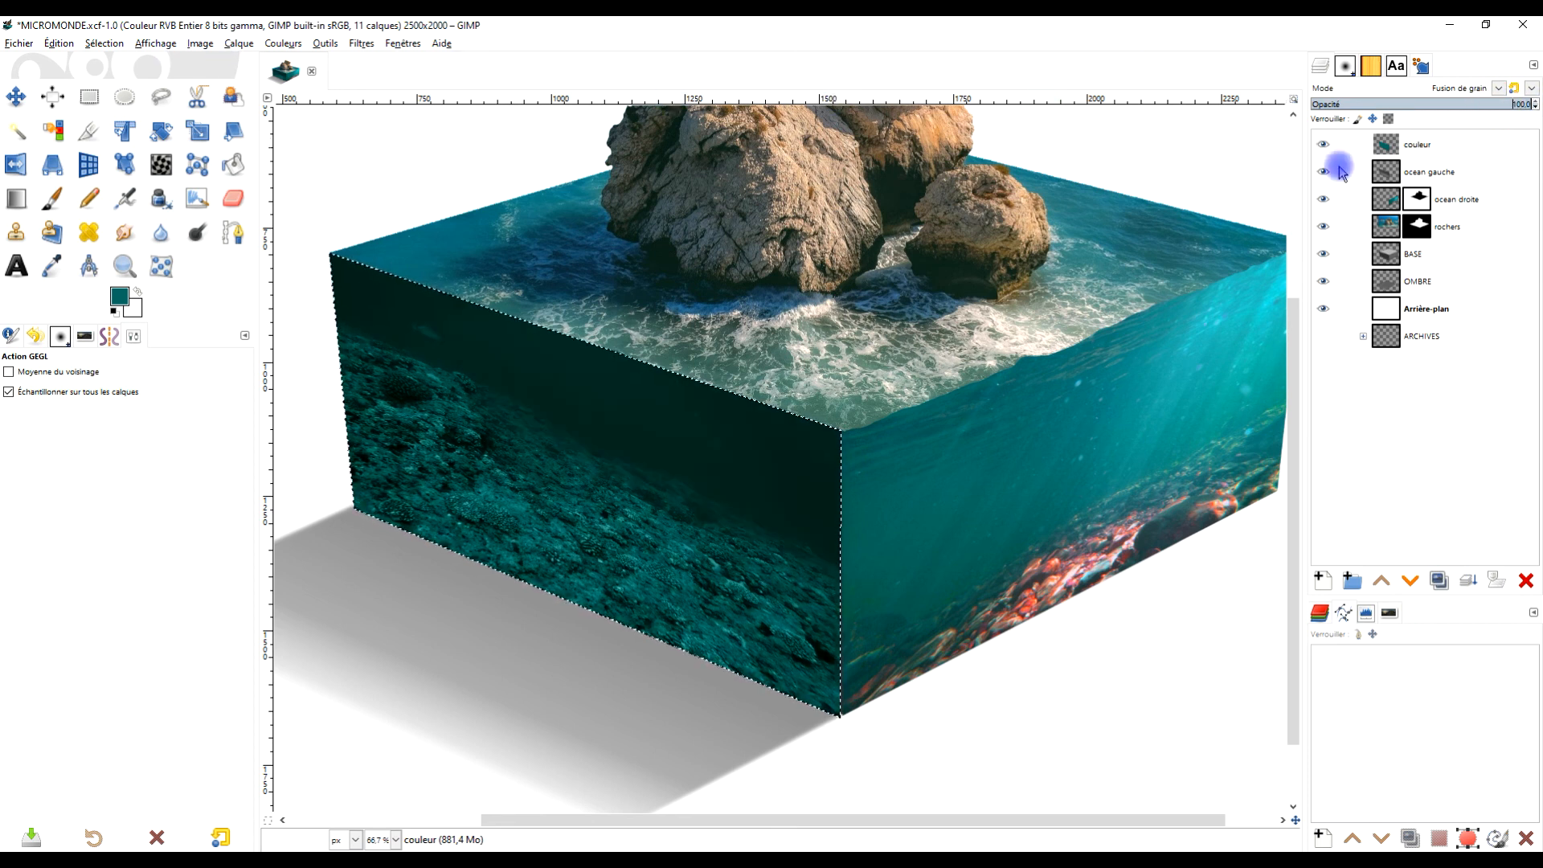
- Clear the selection around the box's left face using the rectangle selection tool
scroll(1043, 355, "down", 3)
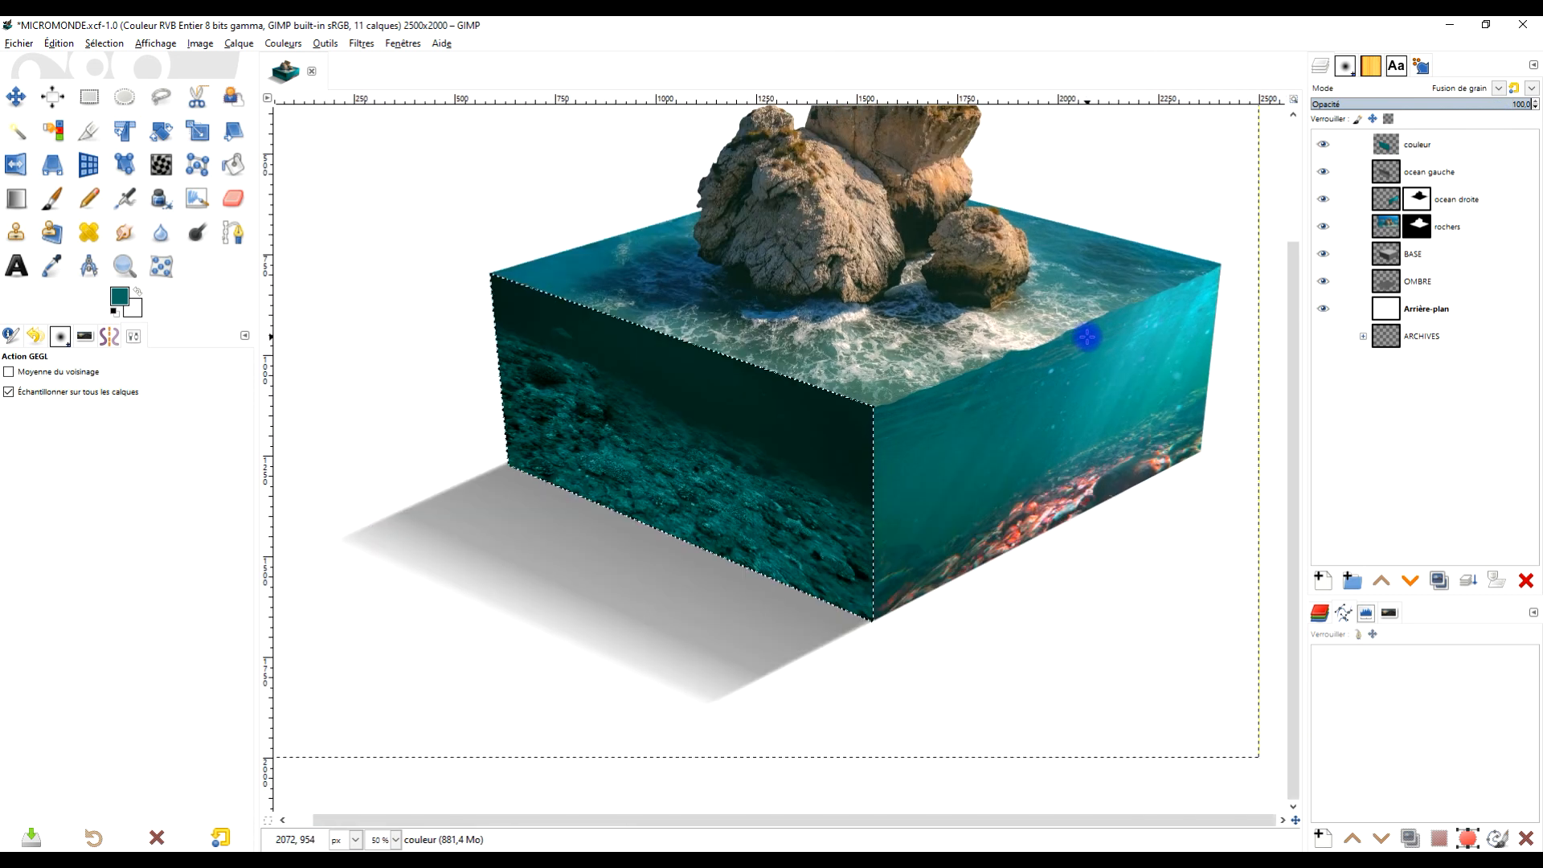
left_click_drag(1086, 337, 1056, 398)
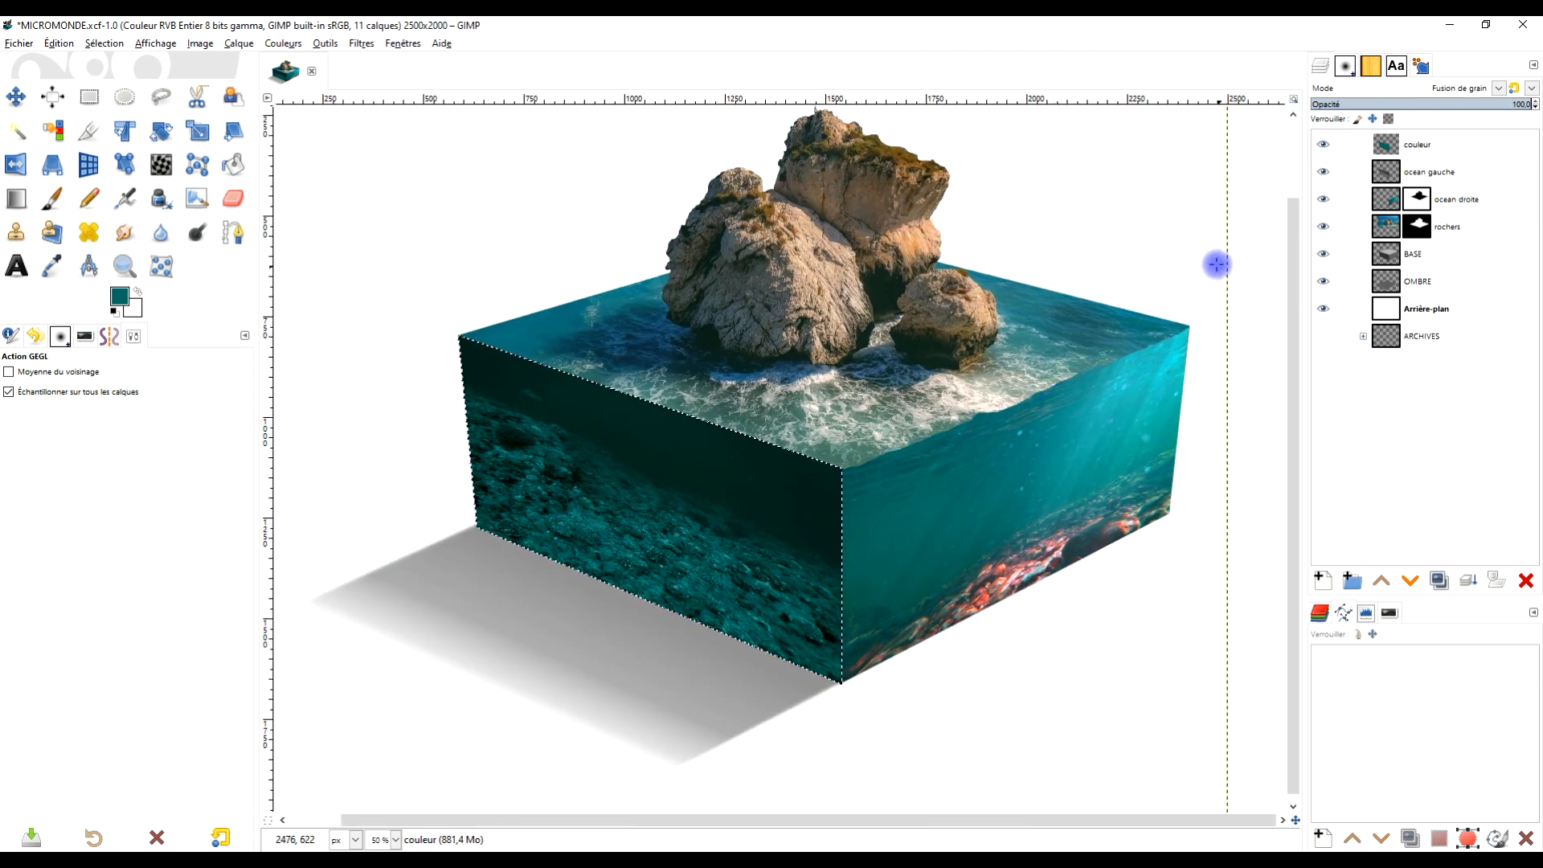
key("r")
left_click(1019, 144)
- Examine the colour match between the two underwater faces, the water edge and the rocks, up close and as a whole
left_click_drag(1131, 190, 1086, 224)
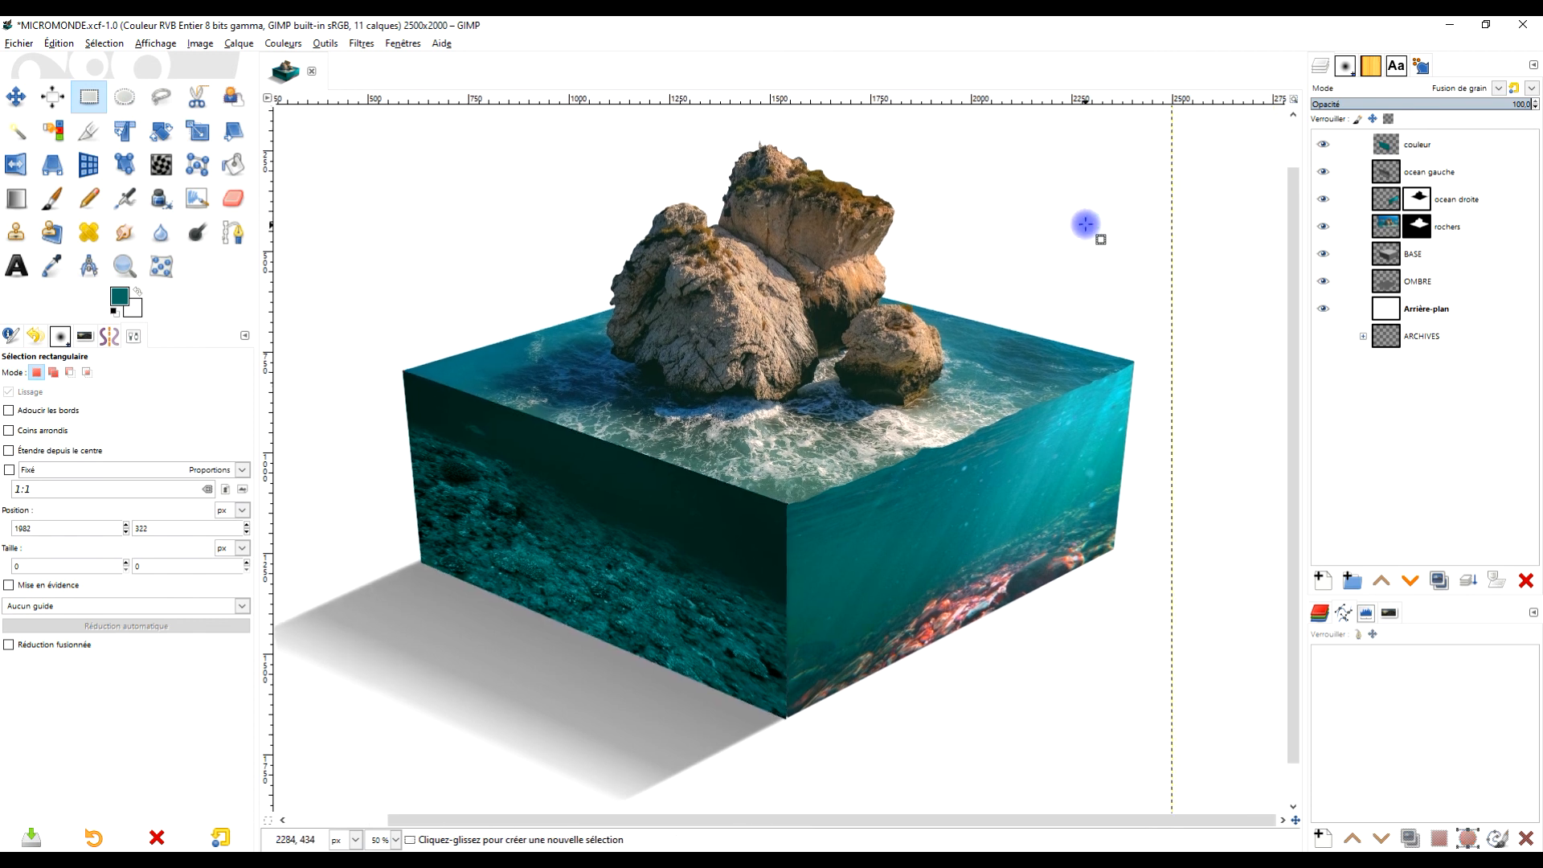
scroll(1075, 279, "down", 1)
scroll(1075, 282, "up", 2)
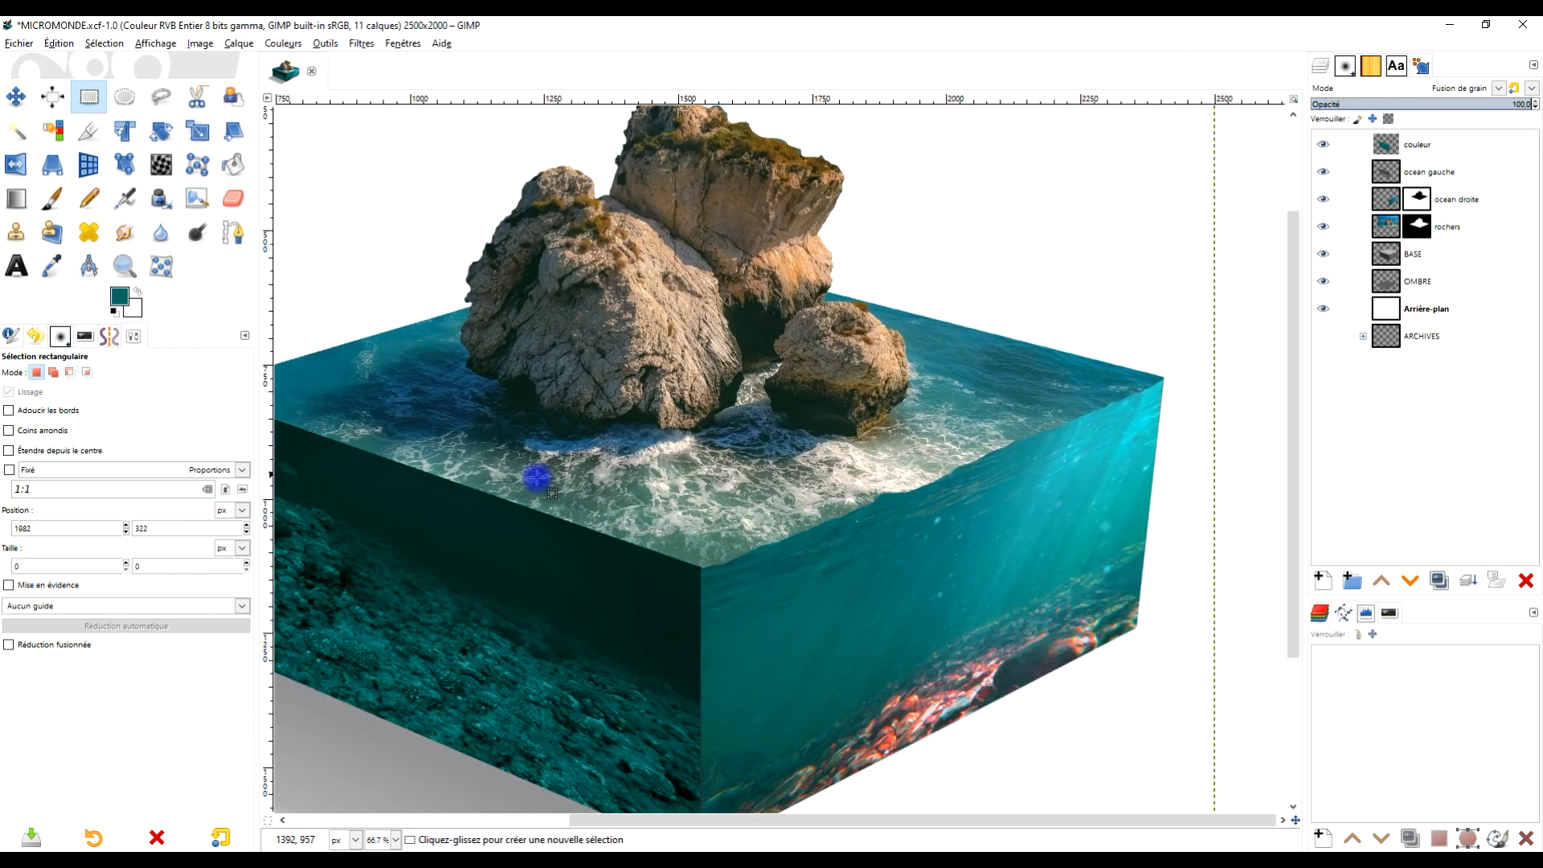
left_click_drag(910, 522, 903, 494)
left_click_drag(1047, 433, 1252, 401)
scroll(1024, 498, "down", 1)
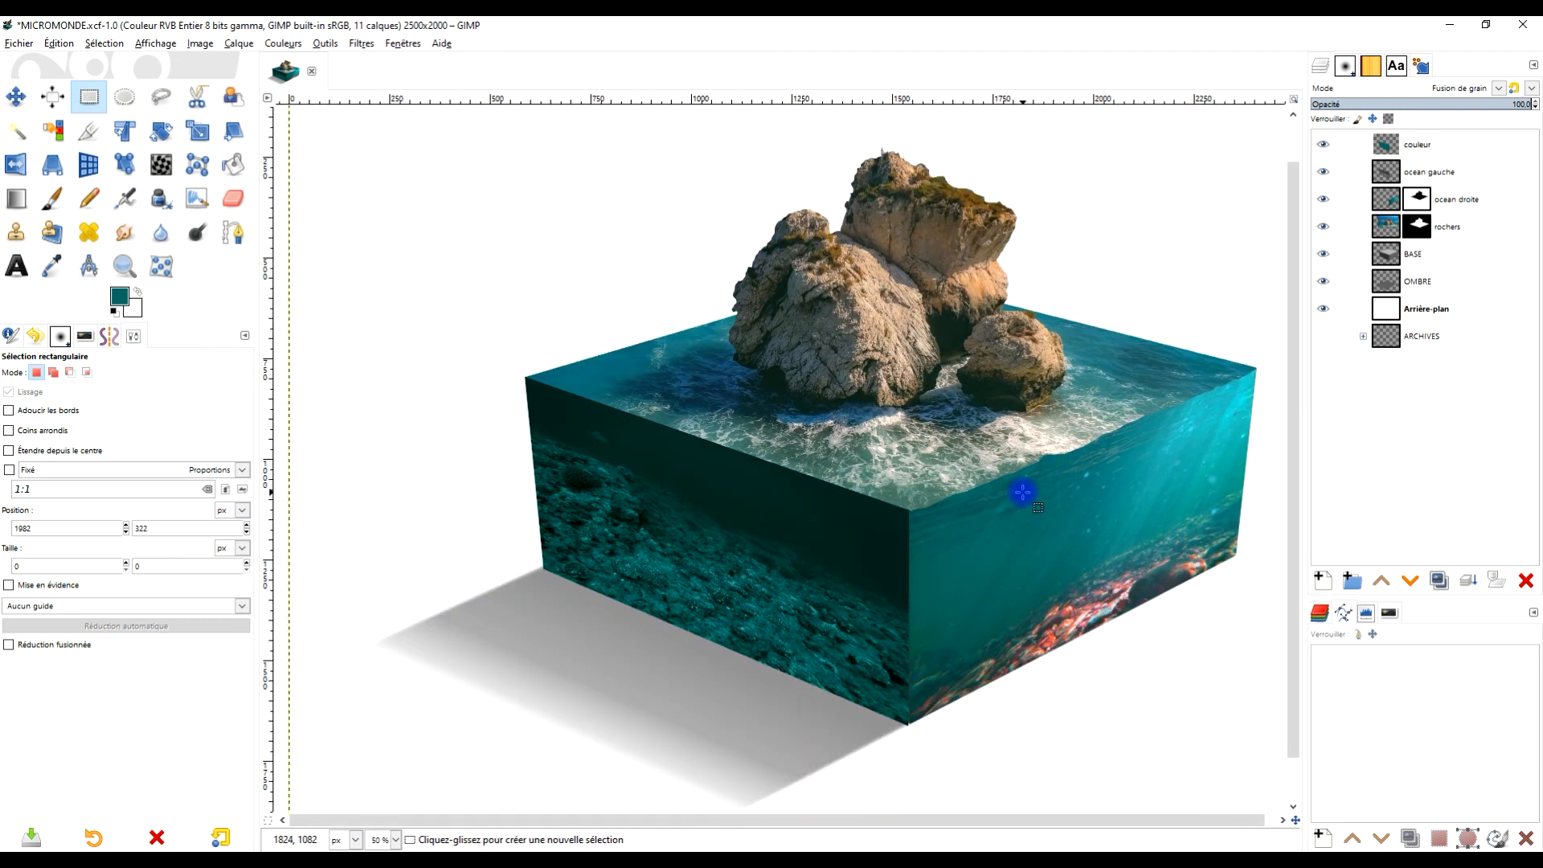
left_click_drag(1023, 491, 976, 469)
scroll(975, 469, "down", 1)
scroll(959, 463, "up", 1)
scroll(938, 448, "down", 1)
- Frame the whole image in view and save the composite to the existing MICROMONDE.xcf file
left_click(138, 269)
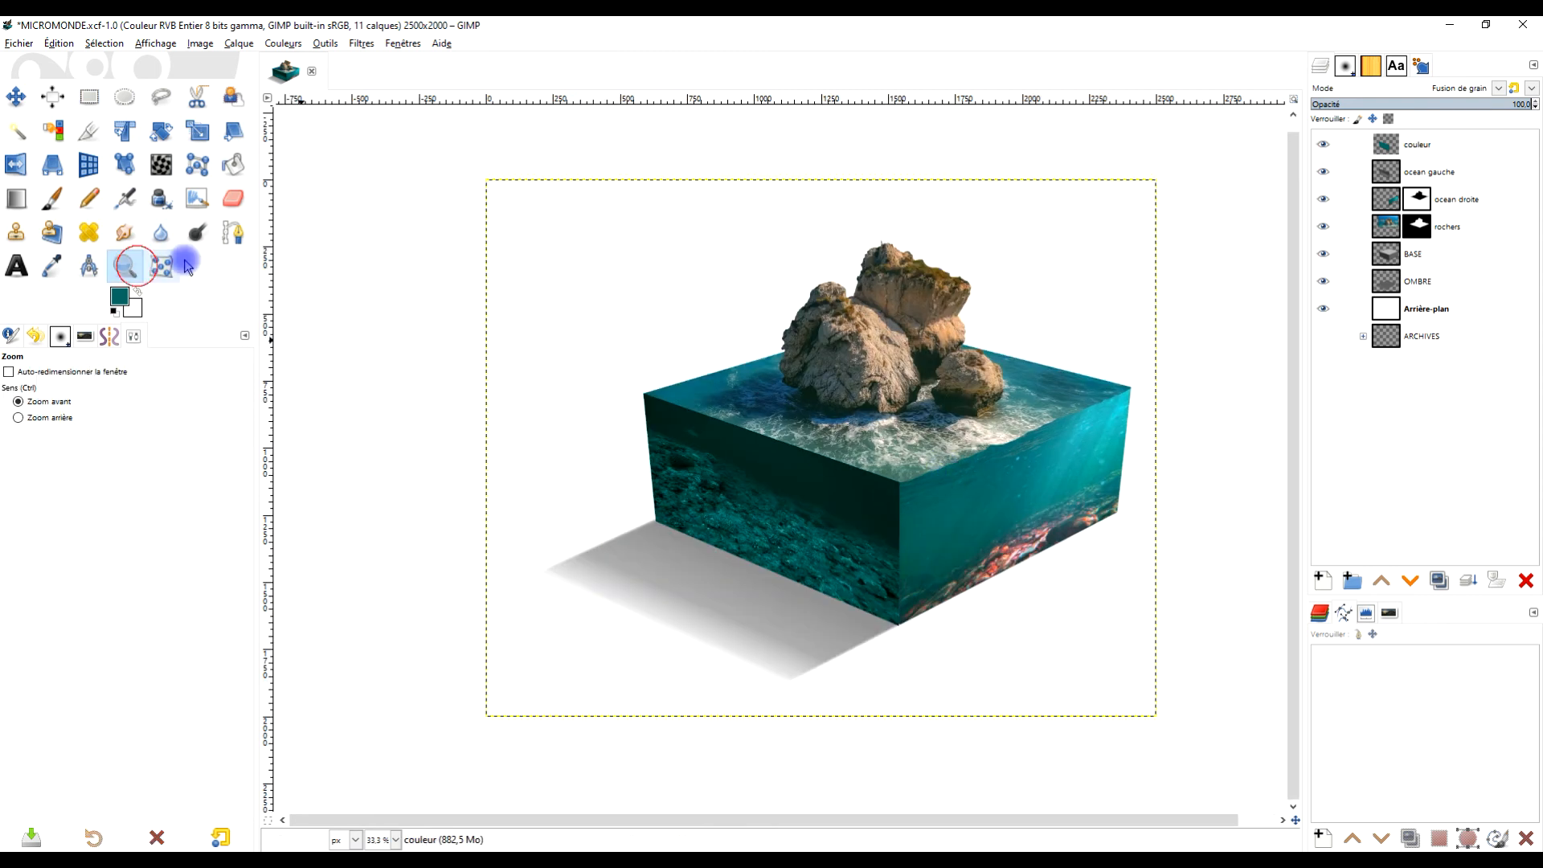
left_click_drag(476, 168, 1197, 716)
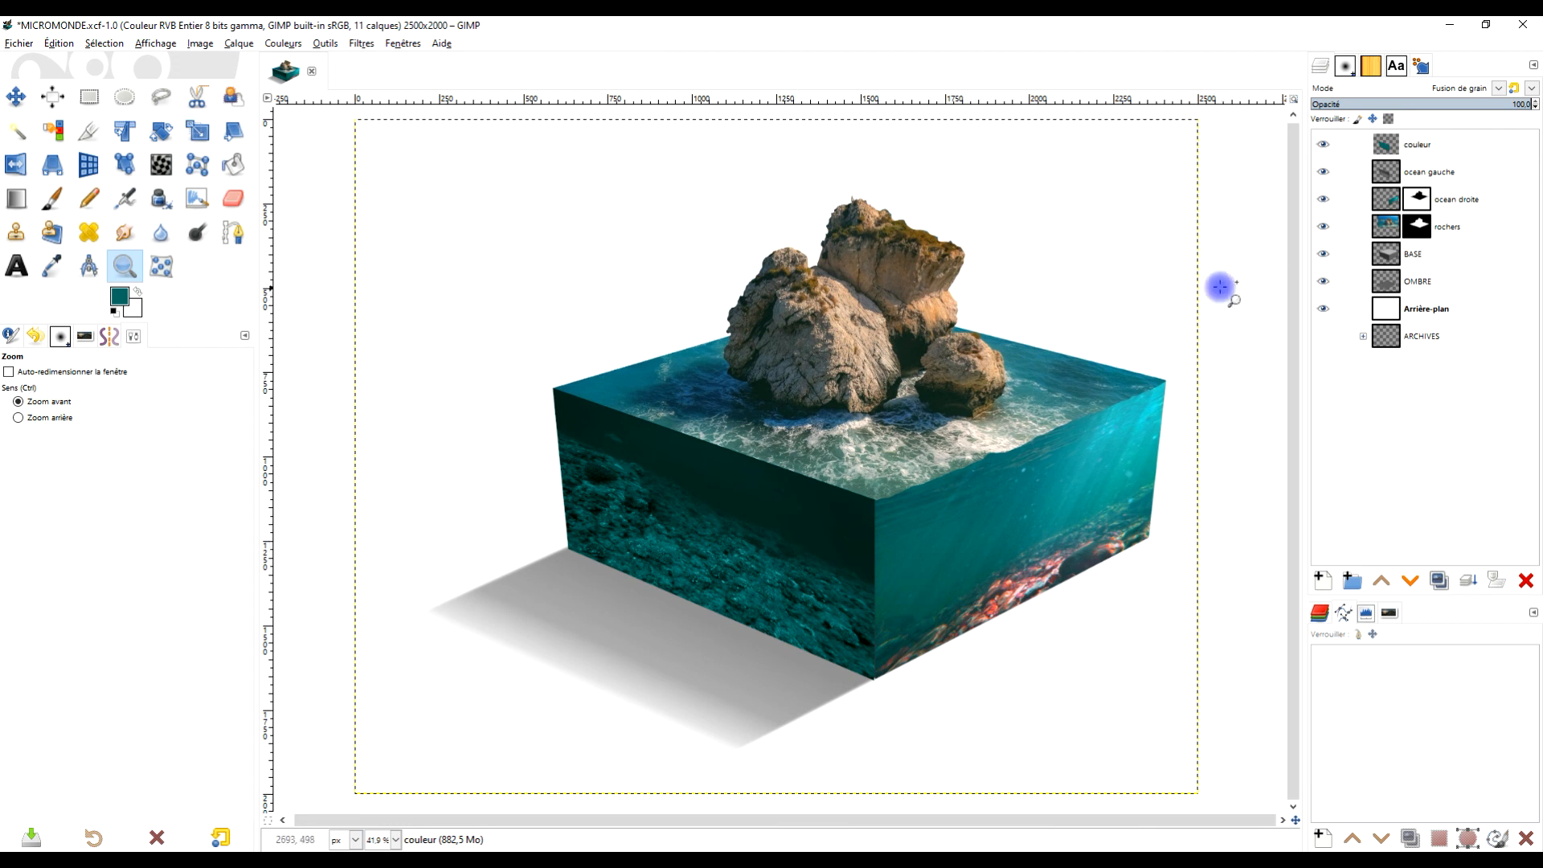
left_click(19, 43)
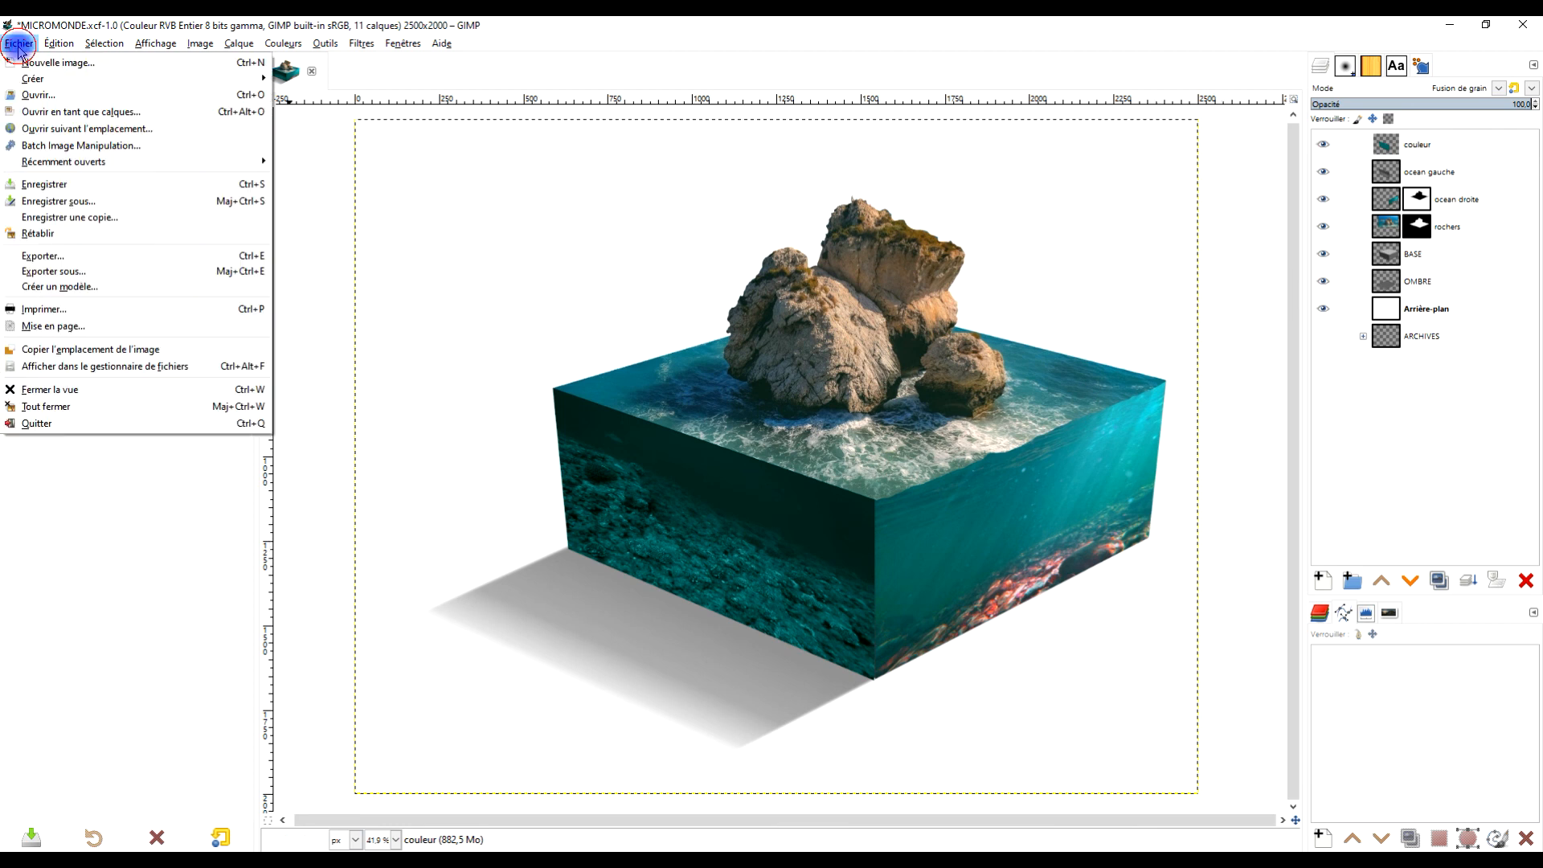
left_click(64, 184)
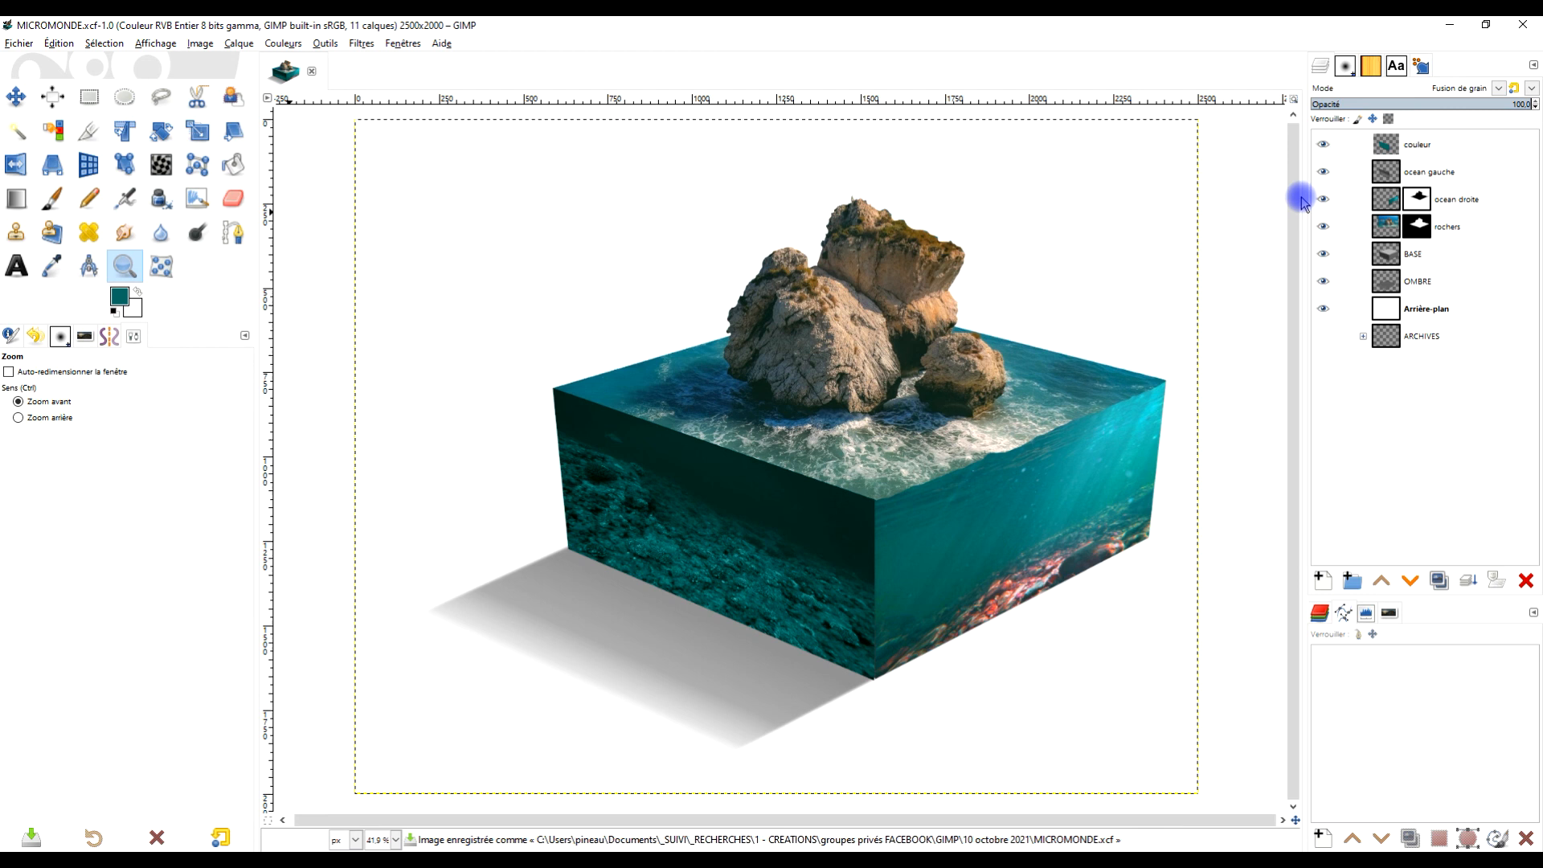